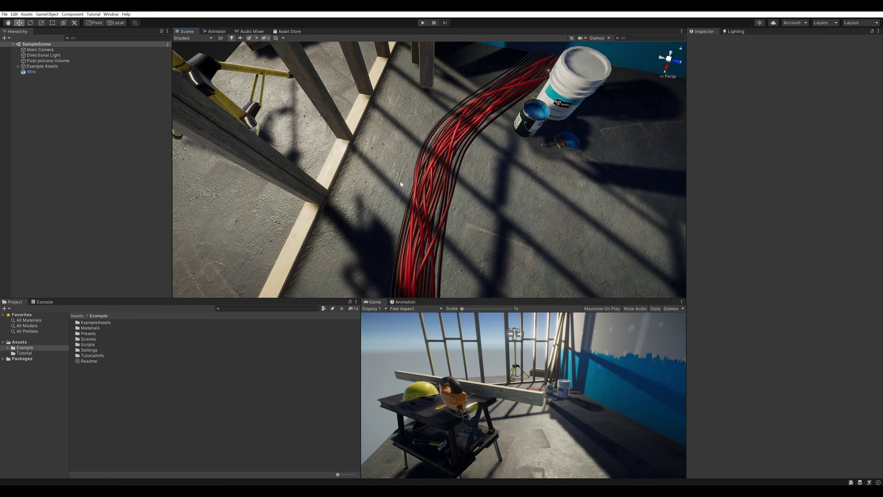
- Orbit and zoom the Scene view to look down on the red wire bundle on the concrete floor
{"action": "mouse_move", "coordinate": [426, 185]}
{"action": "left_mouse_down", "text": "alt"}
{"action": "mouse_move", "coordinate": [439, 158]}
{"action": "mouse_move", "coordinate": [503, 192]}
{"action": "mouse_move", "coordinate": [453, 166]}
{"action": "mouse_move", "coordinate": [424, 167]}
{"action": "mouse_move", "coordinate": [424, 177]}
{"action": "mouse_move", "coordinate": [406, 183]}
{"action": "mouse_move", "coordinate": [430, 174]}
{"action": "mouse_move", "coordinate": [411, 171]}
{"action": "mouse_move", "coordinate": [445, 191]}
{"action": "mouse_move", "coordinate": [432, 181]}
{"action": "mouse_move", "coordinate": [469, 173]}
{"action": "mouse_move", "coordinate": [427, 173]}
{"action": "mouse_move", "coordinate": [473, 181]}
{"action": "mouse_move", "coordinate": [447, 180]}
{"action": "left_mouse_up", "text": "alt"}
{"action": "mouse_move", "coordinate": [448, 180]}
{"action": "middle_mouse_down"}
{"action": "mouse_move", "coordinate": [459, 187]}
{"action": "mouse_move", "coordinate": [445, 189]}
{"action": "middle_mouse_up"}
{"action": "mouse_move", "coordinate": [445, 189]}
{"action": "left_mouse_down", "text": "alt"}
{"action": "mouse_move", "coordinate": [443, 136]}
{"action": "mouse_move", "coordinate": [451, 189]}
{"action": "mouse_move", "coordinate": [561, 192]}
{"action": "mouse_move", "coordinate": [492, 147]}
{"action": "mouse_move", "coordinate": [412, 196]}
{"action": "mouse_move", "coordinate": [463, 221]}
{"action": "mouse_move", "coordinate": [468, 190]}
{"action": "mouse_move", "coordinate": [488, 209]}
{"action": "mouse_move", "coordinate": [597, 171]}
{"action": "left_mouse_up", "text": "alt"}
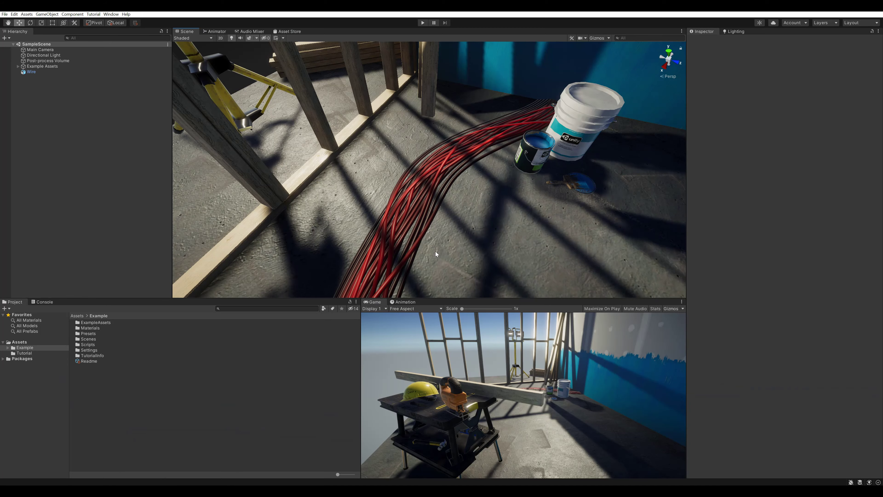
{"action": "key", "text": "q"}
{"action": "right_click_drag", "start_coordinate": [451, 158], "coordinate": [404, 191]}
{"action": "scroll", "coordinate": [455, 137], "scroll_direction": "up", "scroll_amount": 2}
{"action": "left_click_drag", "start_coordinate": [456, 137], "coordinate": [465, 148], "text": "alt"}
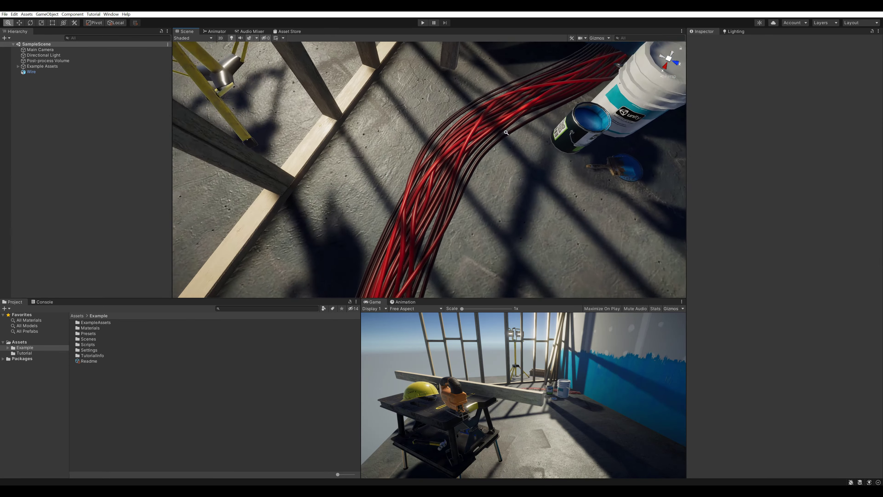
{"action": "key", "text": "w"}
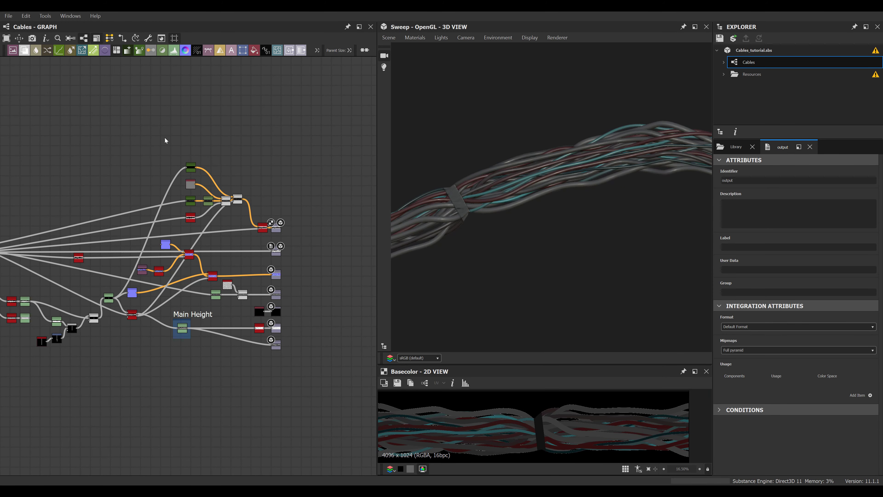
- Orbit the 3D preview to inspect the taped Cables sweep from several angles
{"action": "left_click_drag", "start_coordinate": [427, 202], "coordinate": [424, 208]}
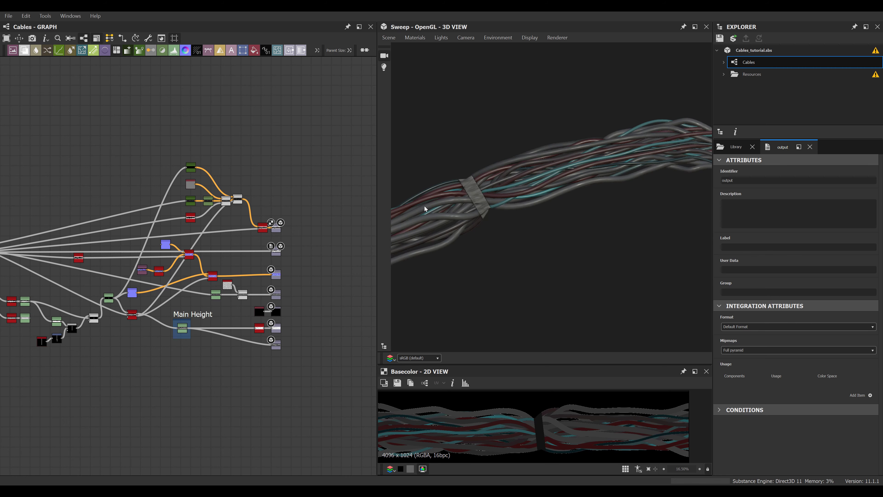
{"action": "left_click_drag", "start_coordinate": [555, 188], "coordinate": [546, 190]}
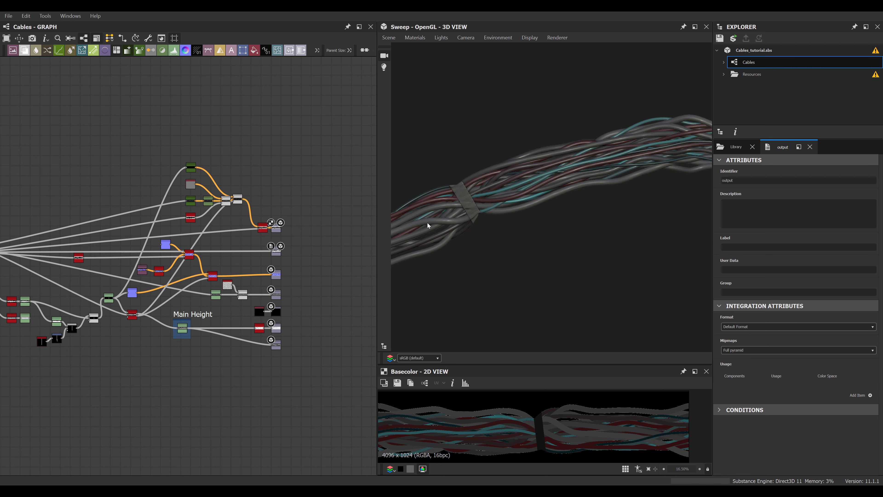
{"action": "left_click_drag", "start_coordinate": [545, 183], "coordinate": [457, 202]}
{"action": "mouse_move", "coordinate": [559, 175]}
{"action": "left_mouse_down"}
{"action": "mouse_move", "coordinate": [517, 173]}
{"action": "mouse_move", "coordinate": [542, 129]}
{"action": "left_mouse_up"}
{"action": "mouse_move", "coordinate": [503, 177]}
{"action": "left_mouse_down"}
{"action": "mouse_move", "coordinate": [531, 221]}
{"action": "mouse_move", "coordinate": [497, 196]}
{"action": "mouse_move", "coordinate": [541, 188]}
{"action": "mouse_move", "coordinate": [578, 195]}
{"action": "mouse_move", "coordinate": [537, 205]}
{"action": "left_mouse_up"}
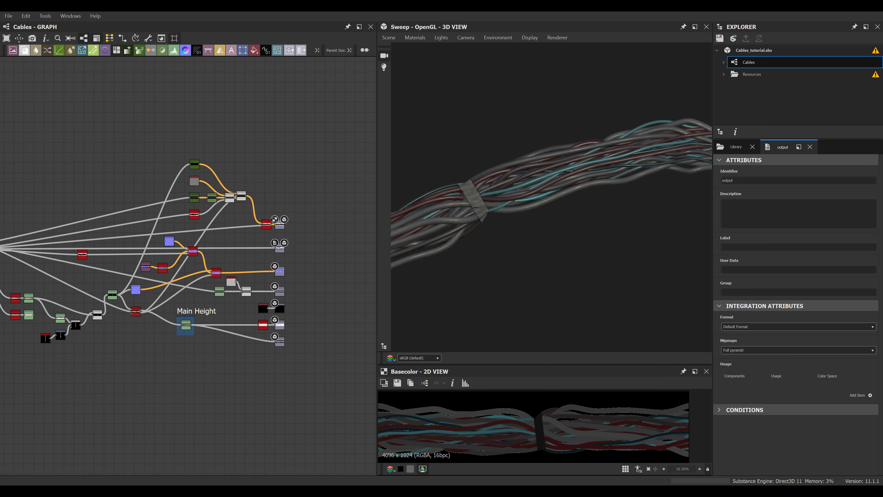
{"action": "key", "text": "alt+Tab"}
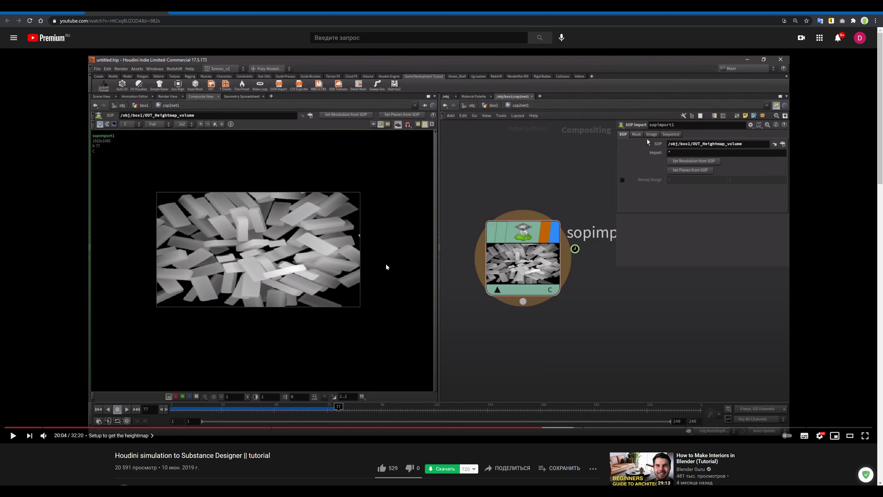
- Switch to the Vimeo Houdini COPs video tab, then return to Unity
{"action": "key", "text": "ctrl+Tab"}
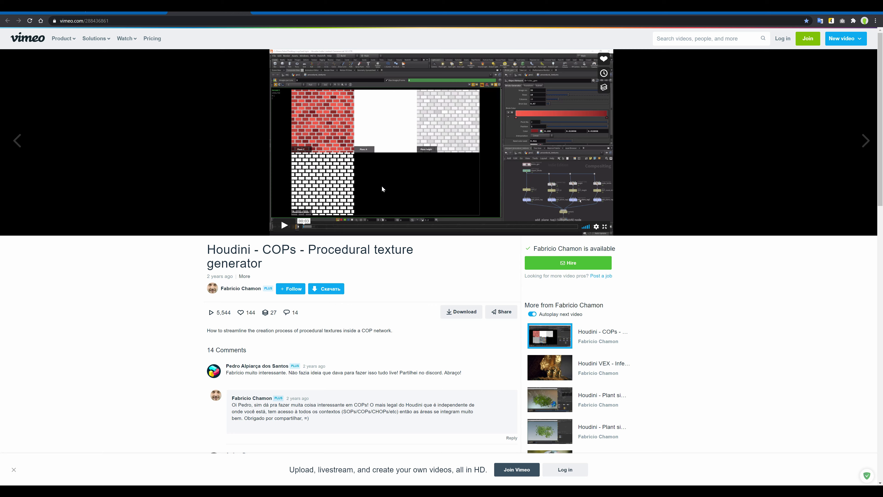
{"action": "key", "text": "alt+Tab"}
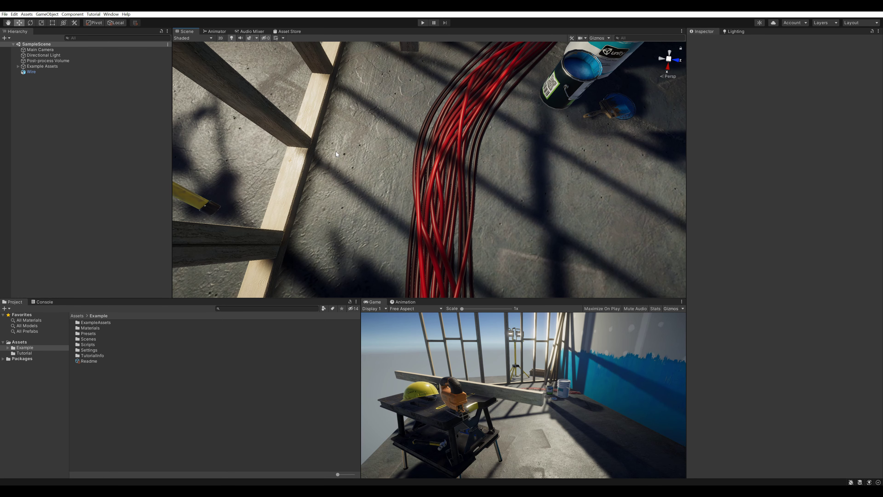
- Orbit close in on the wire bundle, then zoom out to a tilted view beside the paint cans
{"action": "right_click_drag", "start_coordinate": [336, 153], "coordinate": [380, 149]}
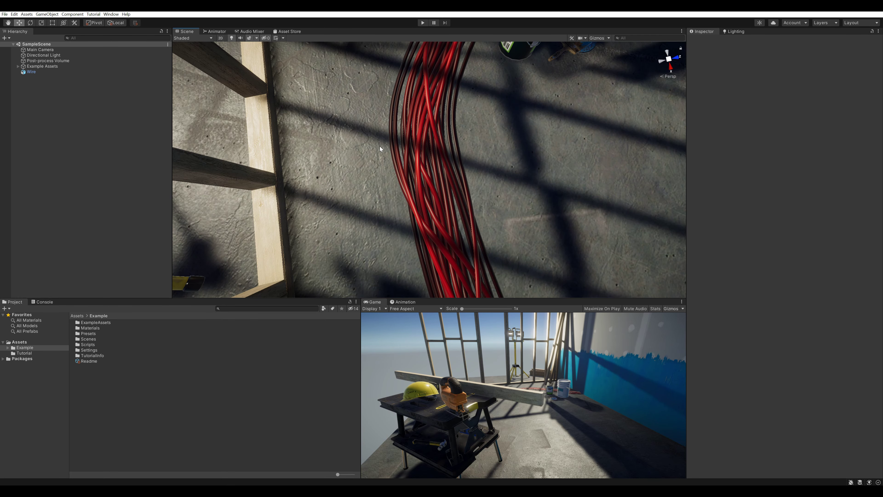
{"action": "key", "text": "alt"}
{"action": "mouse_move", "coordinate": [417, 136]}
{"action": "left_mouse_down", "text": "alt"}
{"action": "mouse_move", "coordinate": [548, 87]}
{"action": "mouse_move", "coordinate": [504, 122]}
{"action": "mouse_move", "coordinate": [459, 130]}
{"action": "mouse_move", "coordinate": [486, 66]}
{"action": "left_mouse_up", "text": "alt"}
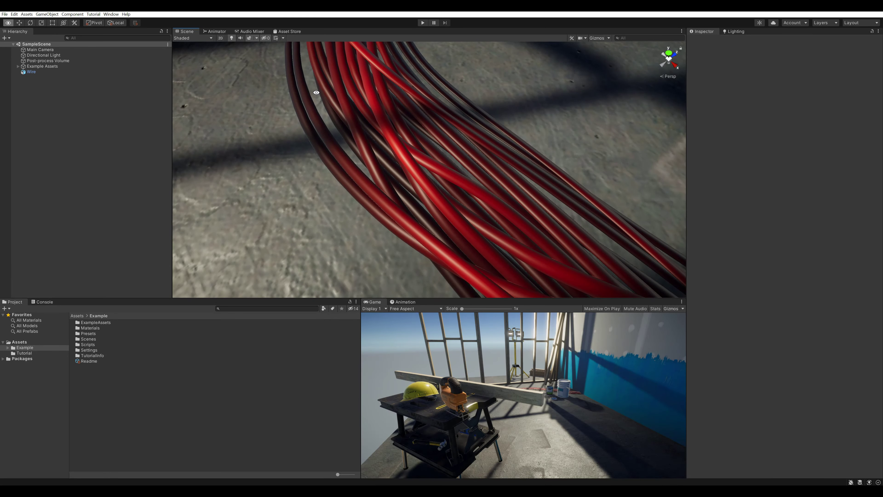
{"action": "mouse_move", "coordinate": [404, 113]}
{"action": "left_mouse_down", "text": "alt"}
{"action": "mouse_move", "coordinate": [317, 121]}
{"action": "mouse_move", "coordinate": [338, 143]}
{"action": "left_mouse_up", "text": "alt"}
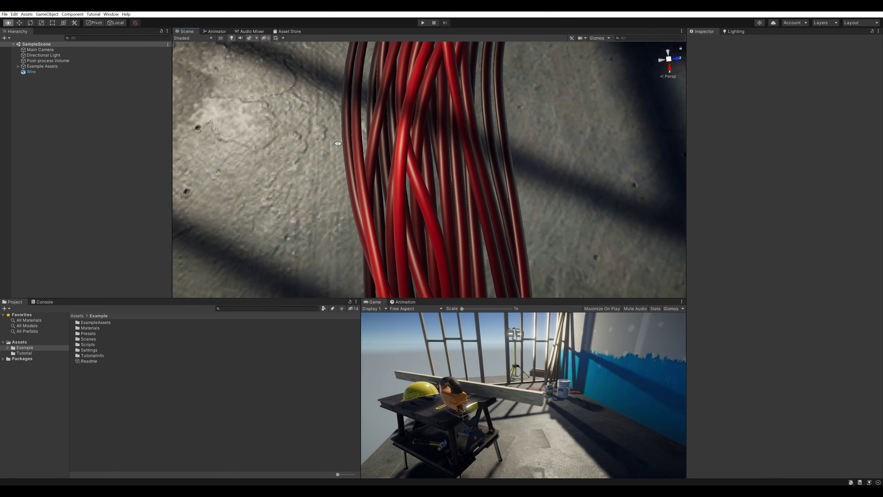
{"action": "scroll", "coordinate": [452, 136], "scroll_direction": "down", "scroll_amount": 2, "text": "alt"}
{"action": "scroll", "coordinate": [537, 128], "scroll_direction": "down", "scroll_amount": 2, "text": "alt"}
{"action": "scroll", "coordinate": [427, 163], "scroll_direction": "down", "scroll_amount": 3, "text": "alt"}
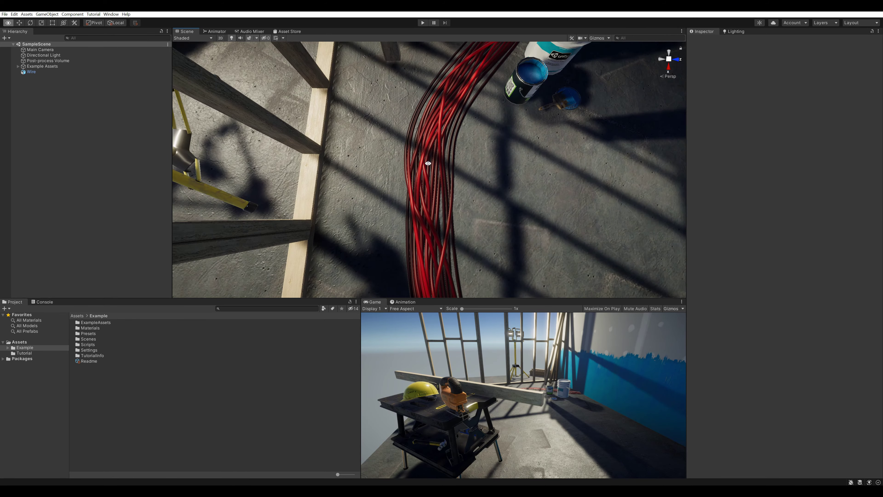
{"action": "left_click_drag", "start_coordinate": [427, 163], "coordinate": [403, 142], "text": "alt"}
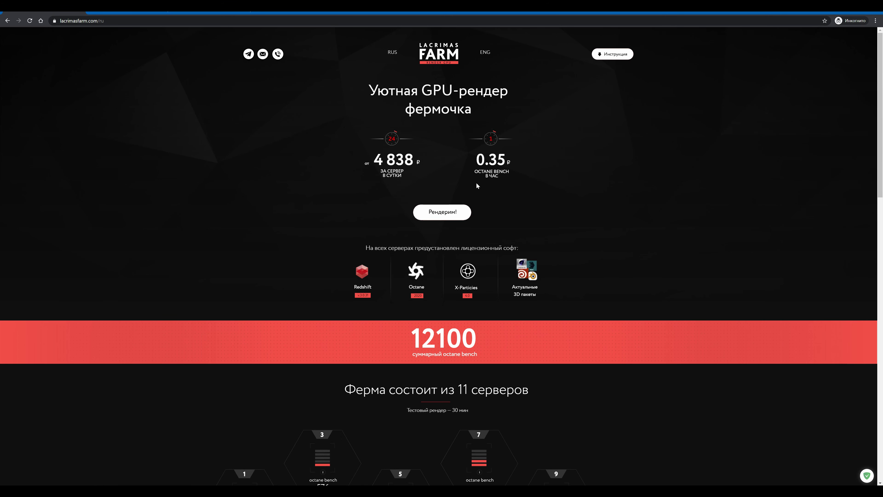
{"action": "scroll", "coordinate": [519, 187], "scroll_direction": "down", "scroll_amount": 5}
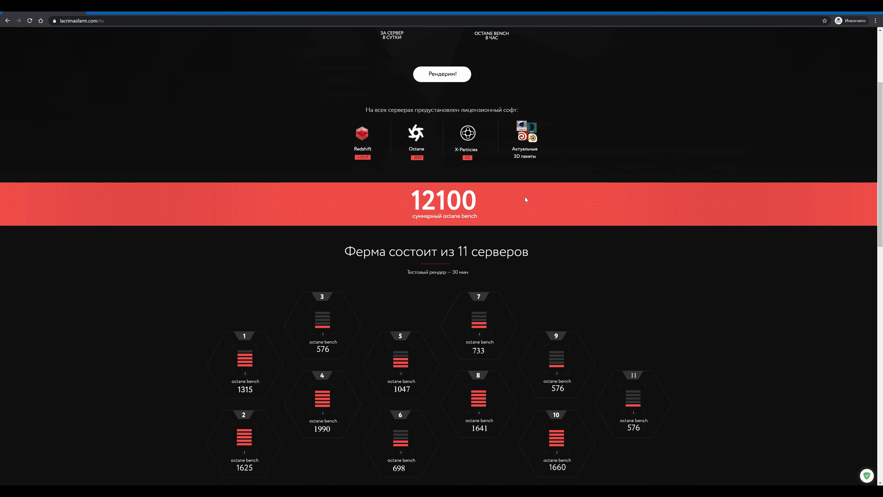
{"action": "scroll", "coordinate": [501, 205], "scroll_direction": "down", "scroll_amount": 2}
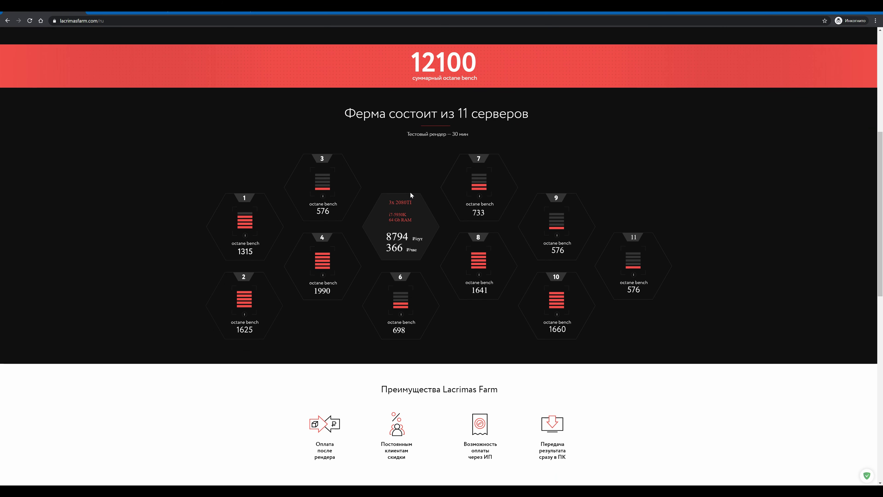
{"action": "scroll", "coordinate": [411, 164], "scroll_direction": "down", "scroll_amount": 4}
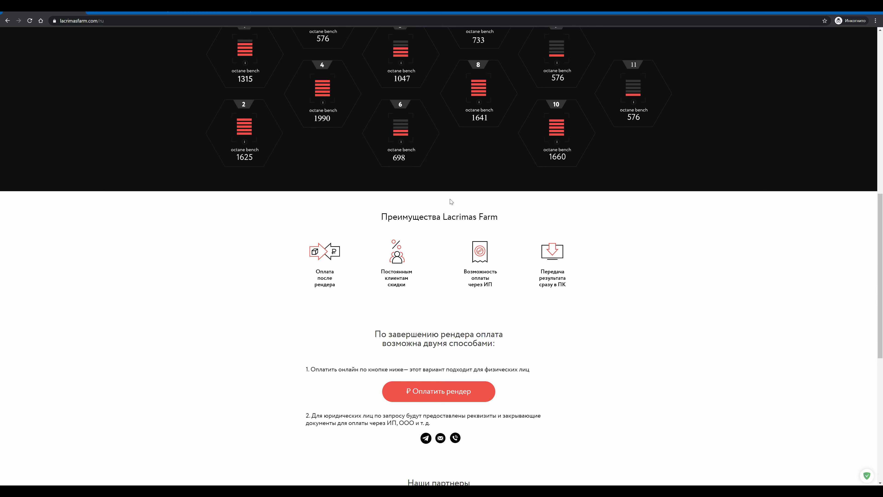
{"action": "scroll", "coordinate": [692, 330], "scroll_direction": "up", "scroll_amount": 4}
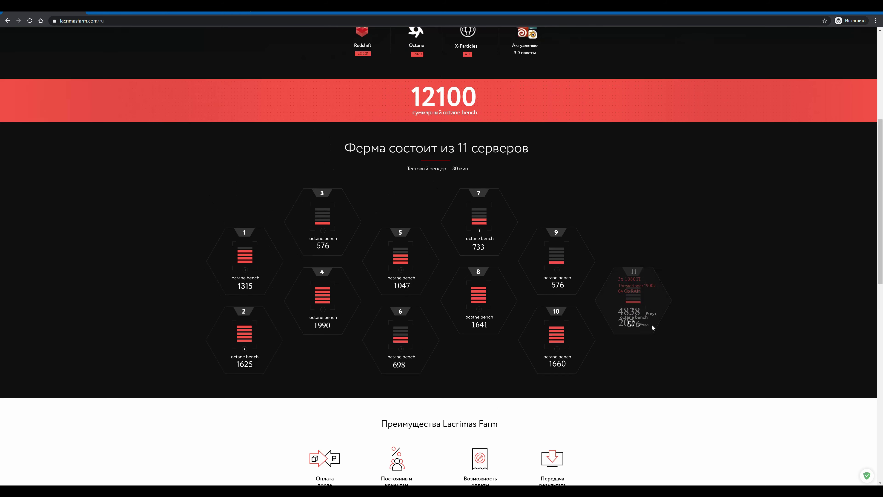
{"action": "scroll", "coordinate": [652, 323], "scroll_direction": "up", "scroll_amount": 5}
{"action": "scroll", "coordinate": [664, 314], "scroll_direction": "up", "scroll_amount": 1}
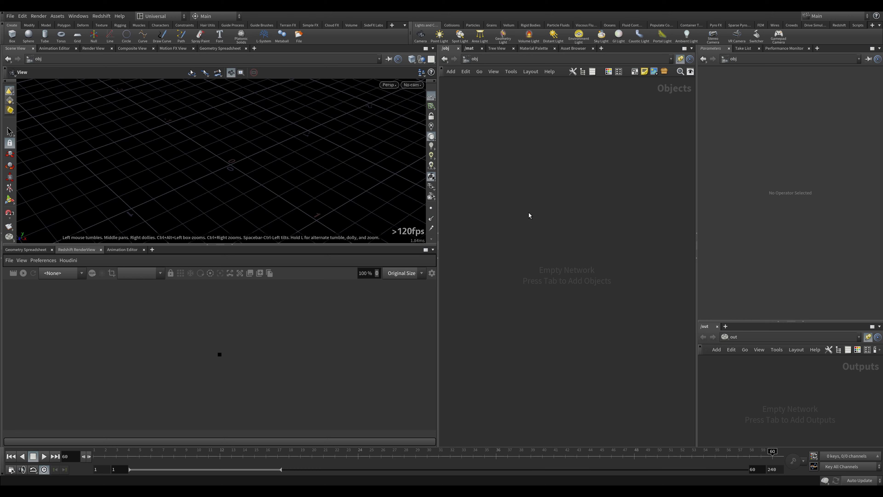
- Create a Geometry node named 'cable' and go inside it
{"action": "key", "text": "Tab"}
{"action": "type", "text": "ge"}
{"action": "key", "text": "Return"}
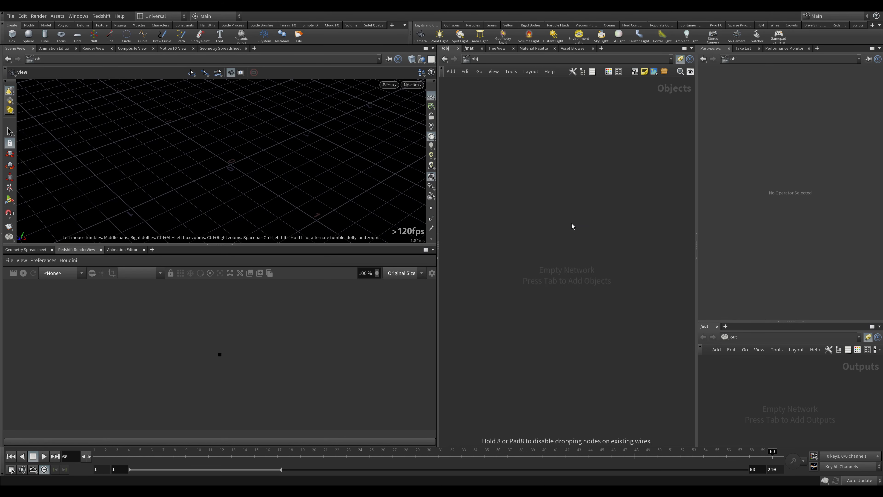
{"action": "left_click", "coordinate": [570, 222]}
{"action": "left_click", "coordinate": [601, 224]}
{"action": "type", "text": "Cable"}
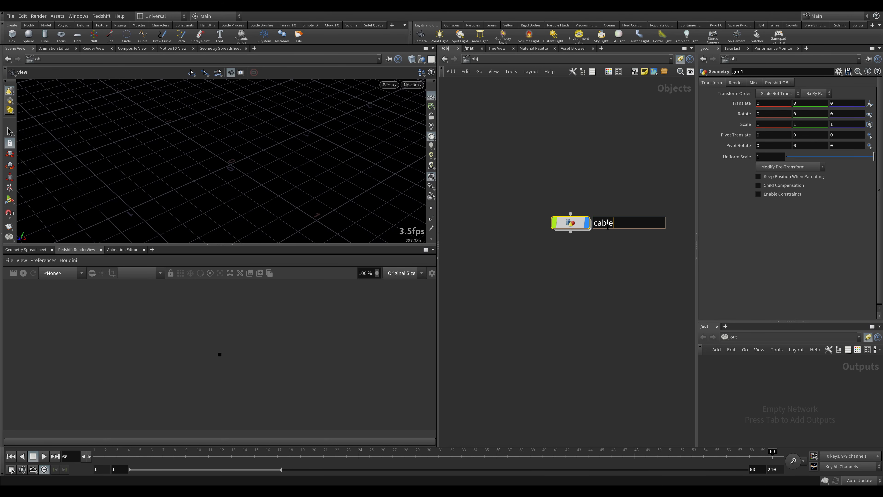
{"action": "key", "text": "Return"}
{"action": "key", "text": "Return"}
- Add a Line node lying flat along X with direction 1,0,0
{"action": "key", "text": "Tab"}
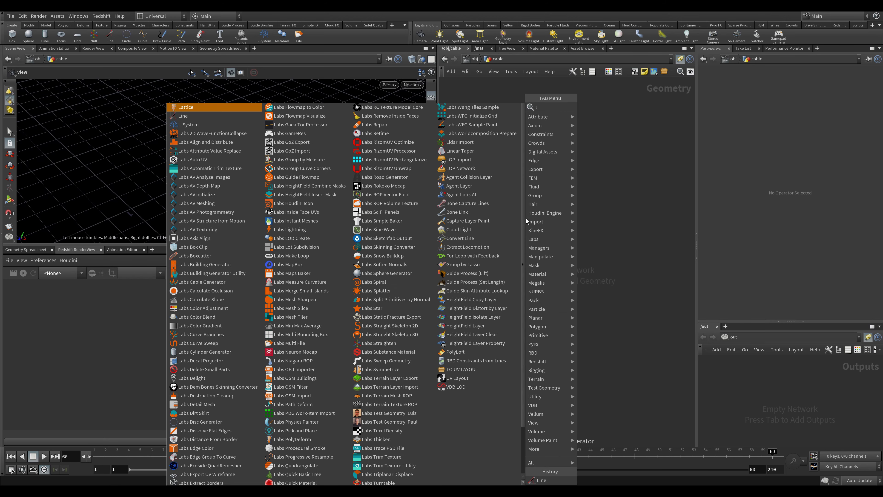
{"action": "type", "text": "line"}
{"action": "key", "text": "Return"}
{"action": "left_click", "coordinate": [526, 220]}
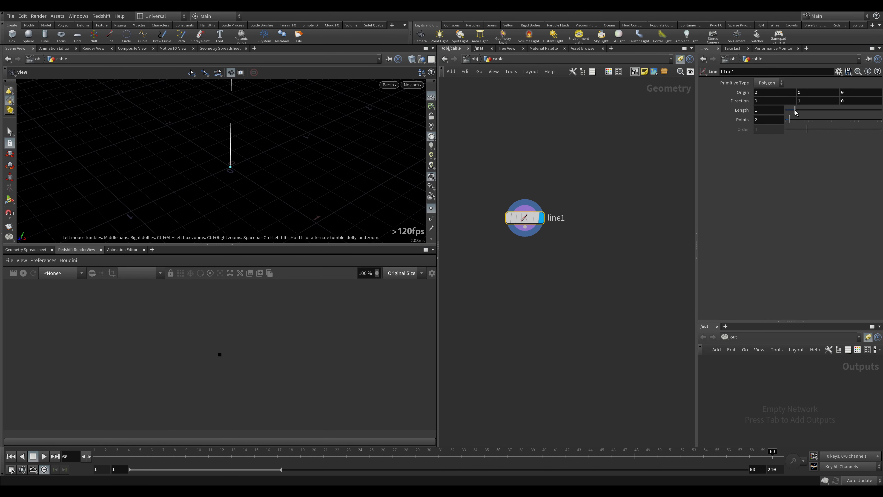
{"action": "key", "text": "BackSpace"}
{"action": "type", "text": "0"}
{"action": "left_click", "coordinate": [766, 101]}
{"action": "type", "text": "1"}
{"action": "key", "text": "Return"}
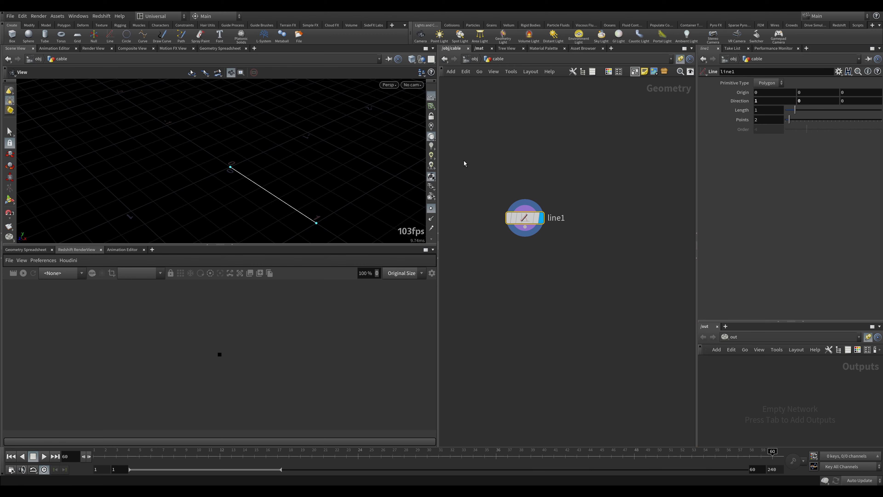
- Set the line's length to 2.5
{"action": "left_click_drag", "start_coordinate": [335, 182], "coordinate": [268, 176]}
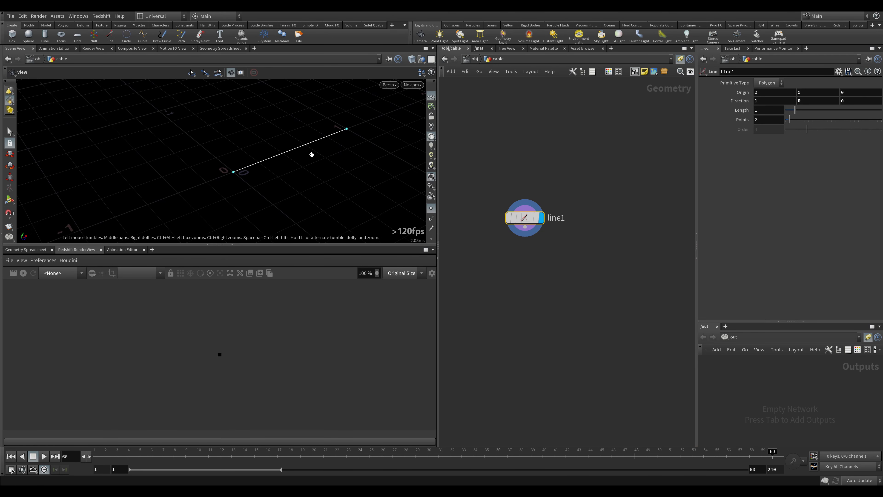
{"action": "left_click_drag", "start_coordinate": [311, 154], "coordinate": [341, 146]}
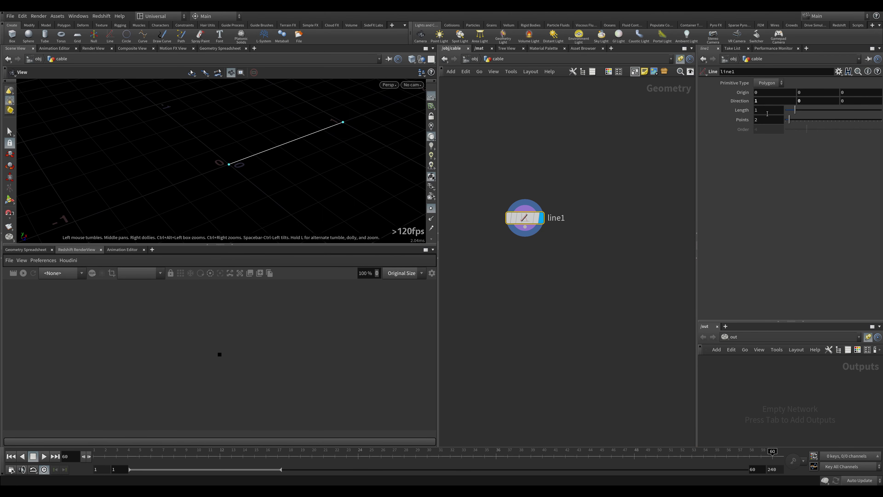
{"action": "left_click", "coordinate": [767, 113]}
{"action": "type", "text": "2.5"}
{"action": "key", "text": "Return"}
{"action": "mouse_move", "coordinate": [307, 143]}
{"action": "middle_mouse_down"}
{"action": "mouse_move", "coordinate": [357, 136]}
{"action": "mouse_move", "coordinate": [298, 148]}
{"action": "middle_mouse_up"}
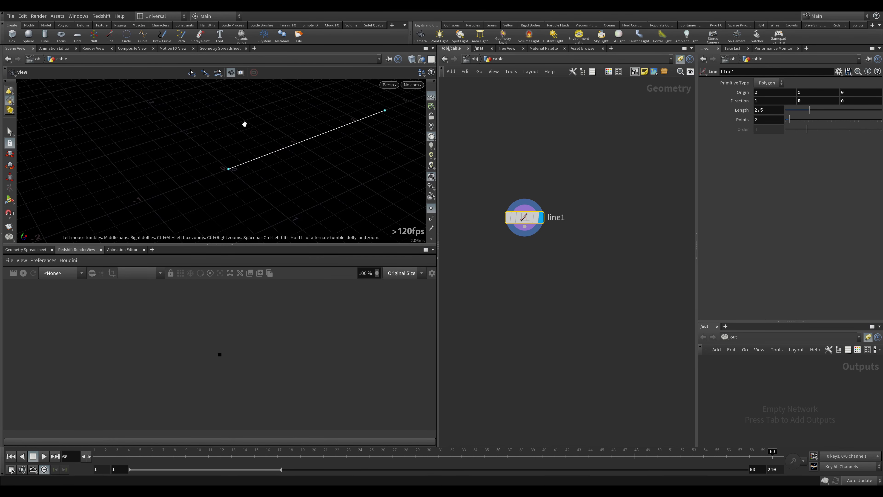
- Add a Resample node below line1 with segment length 0.05
{"action": "key", "text": "Tab"}
{"action": "type", "text": "res"}
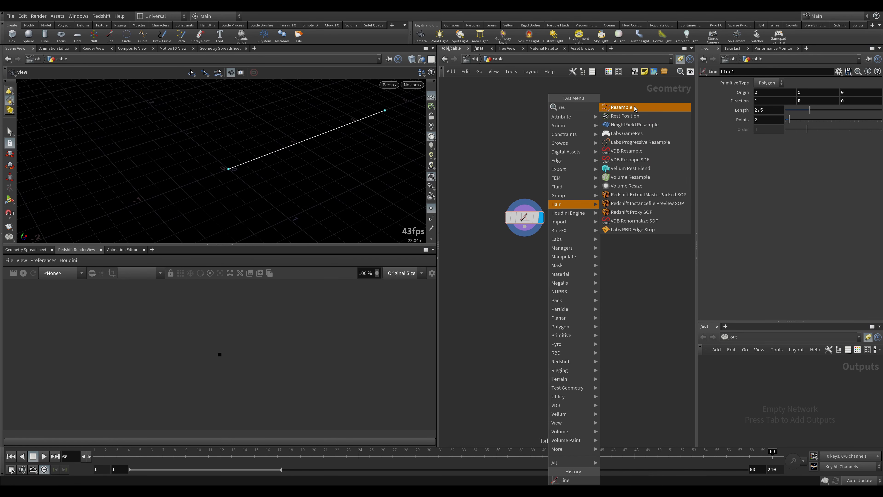
{"action": "left_click", "coordinate": [634, 108]}
{"action": "left_click", "coordinate": [522, 273]}
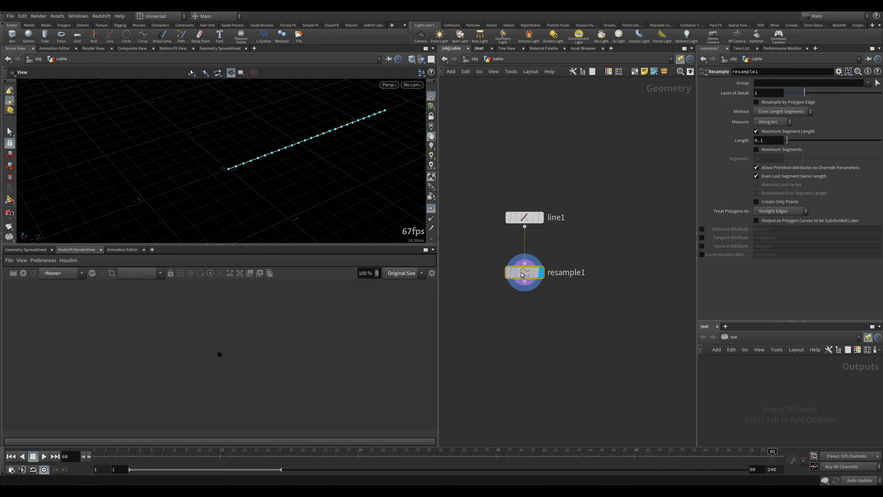
{"action": "left_click", "coordinate": [767, 140]}
{"action": "type", "text": "0.05"}
{"action": "key", "text": "Return"}
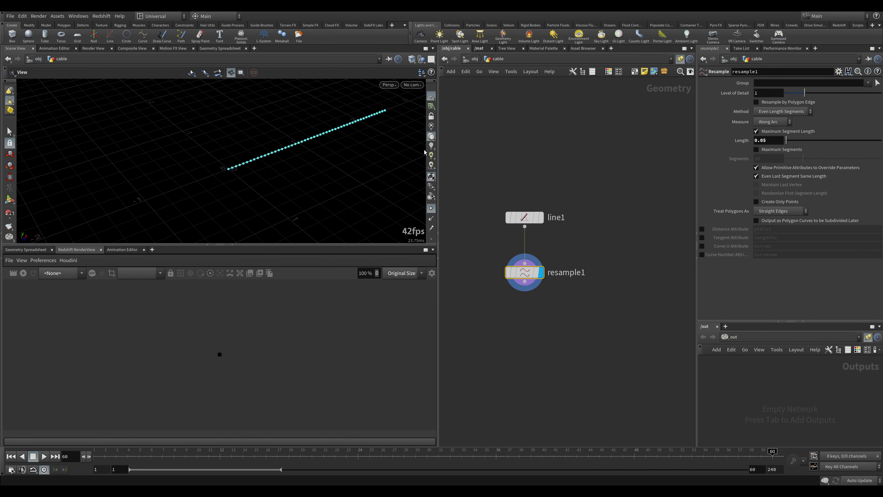
{"action": "mouse_move", "coordinate": [424, 152]}
{"action": "middle_mouse_down"}
{"action": "mouse_move", "coordinate": [367, 114]}
{"action": "mouse_move", "coordinate": [356, 127]}
{"action": "middle_mouse_up"}
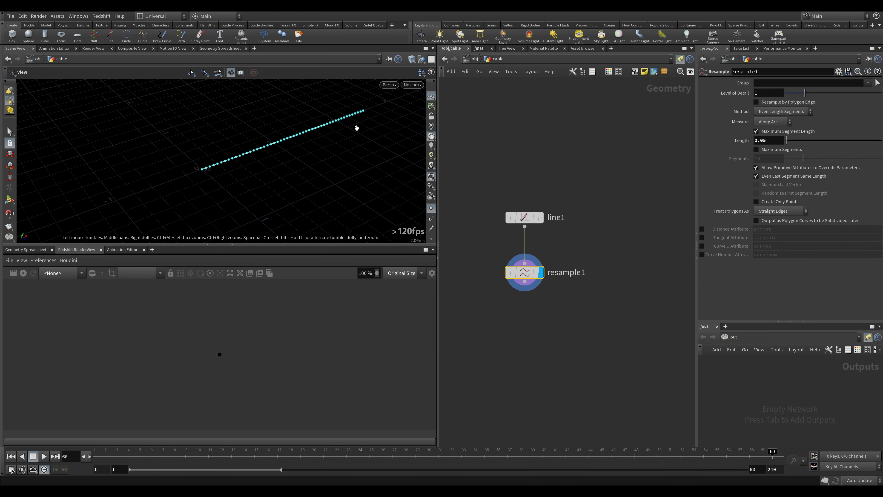
- Add a Copy and Transform after resample1 making 20 copies, and save the scene
{"action": "key", "text": "Tab"}
{"action": "type", "text": "c"}
{"action": "left_click", "coordinate": [494, 344]}
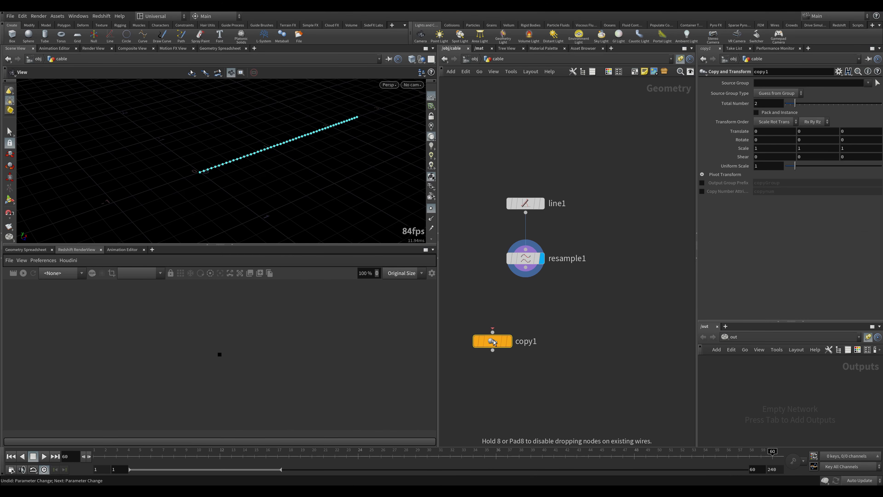
{"action": "left_click_drag", "start_coordinate": [525, 267], "coordinate": [508, 345]}
{"action": "left_click", "coordinate": [507, 345]}
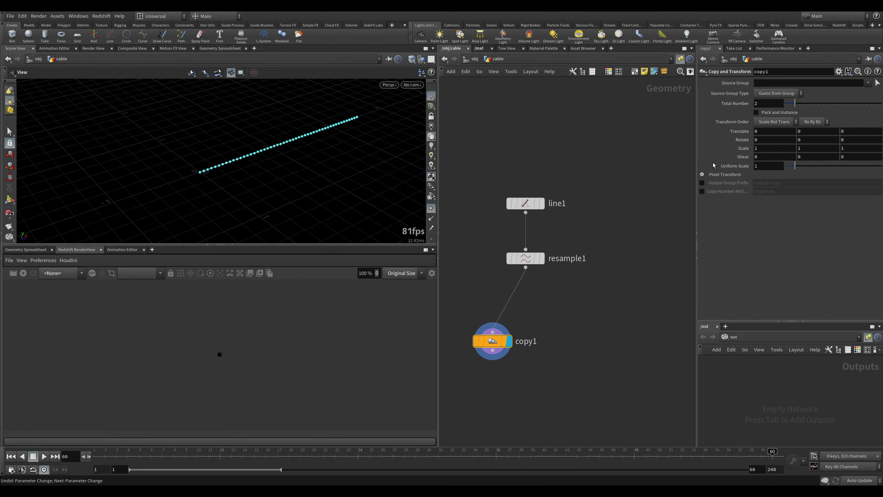
{"action": "type", "text": "0"}
{"action": "key", "text": "Return"}
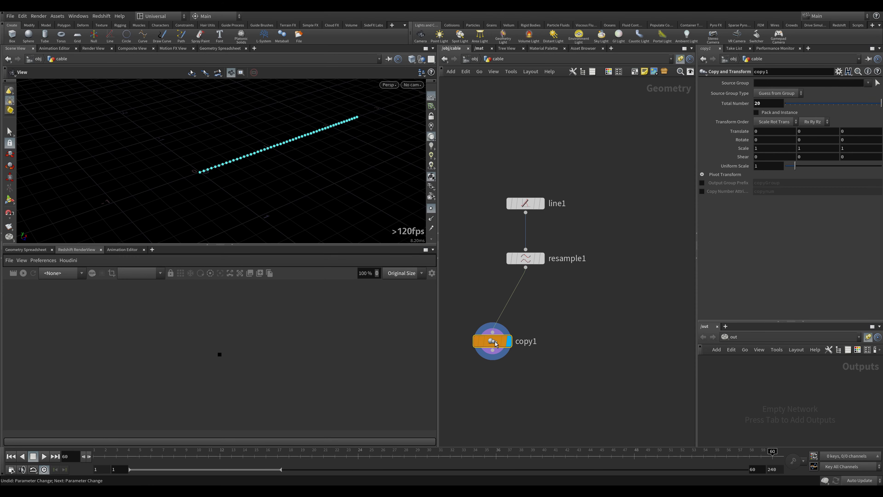
{"action": "key", "text": "ctrl+s"}
{"action": "middle_click", "coordinate": [514, 306]}
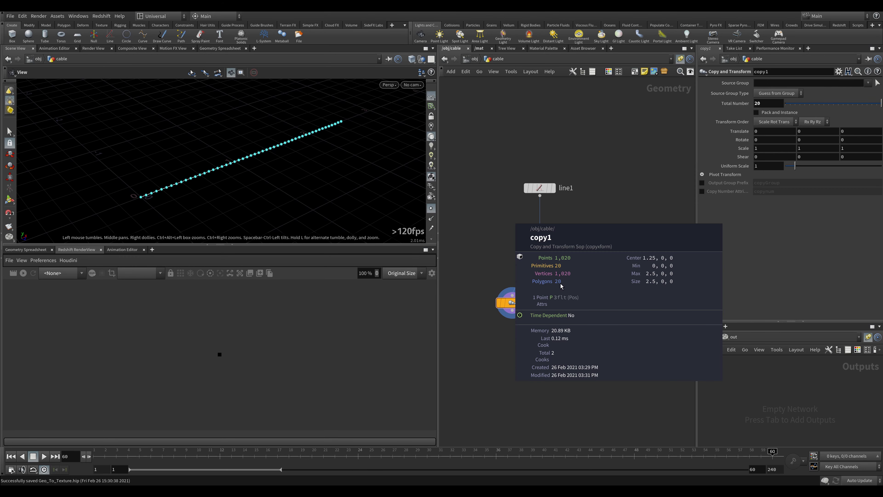
- Add an Attribute Noise node below copy1 acting on point positions P
{"action": "key", "text": "Tab"}
{"action": "type", "text": "n"}
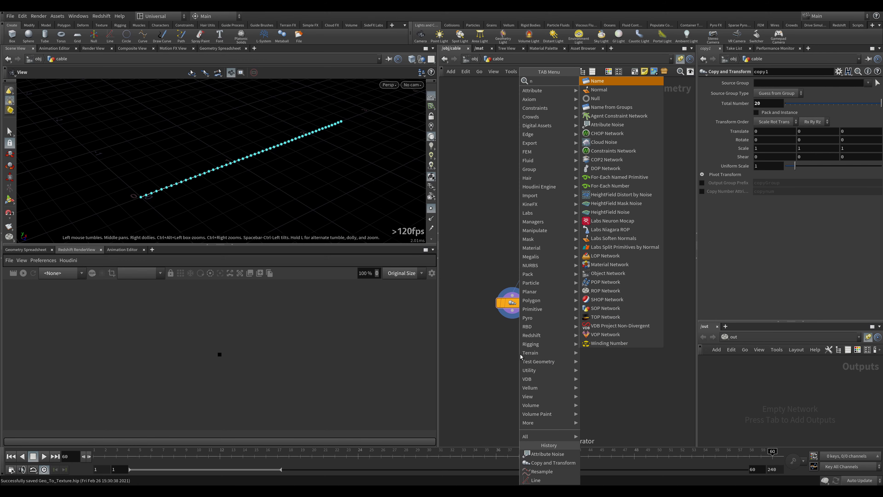
{"action": "type", "text": "o"}
{"action": "key", "text": "Return"}
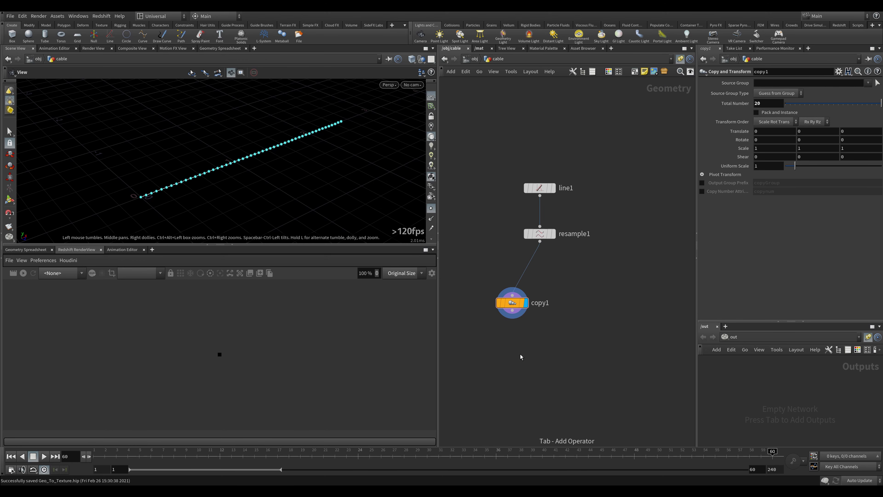
{"action": "left_click", "coordinate": [520, 357]}
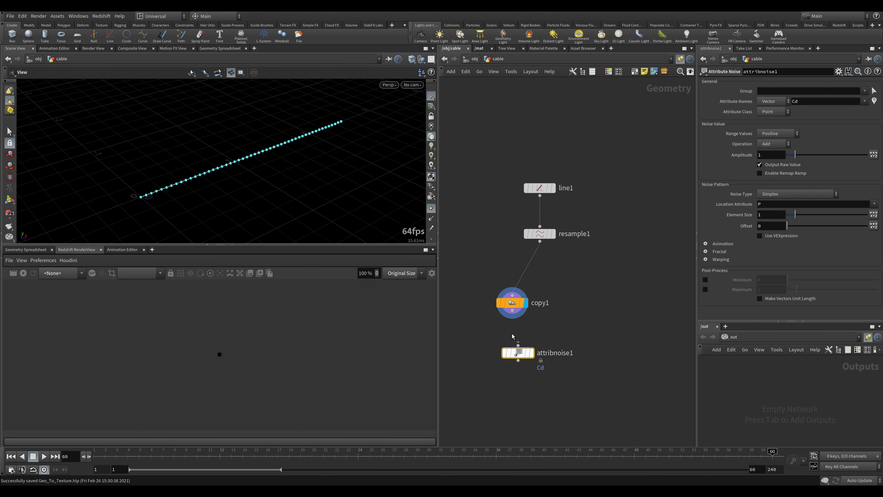
{"action": "left_click", "coordinate": [532, 352]}
{"action": "double_click", "coordinate": [806, 105]}
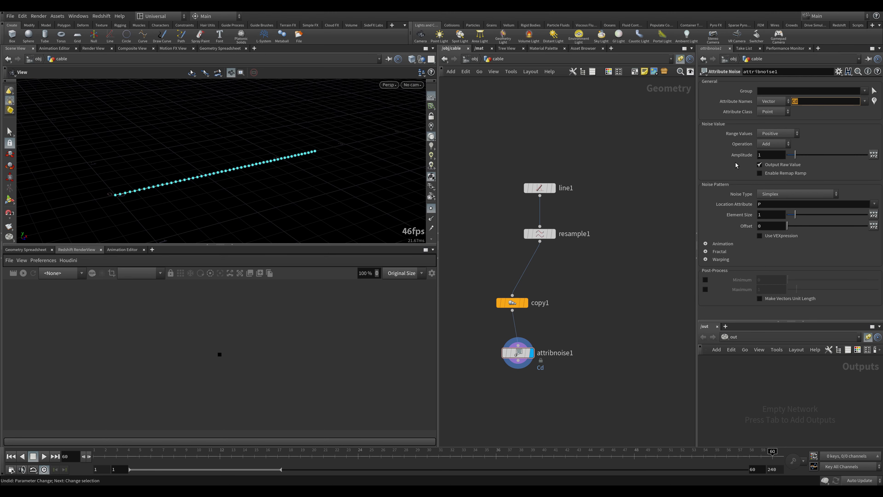
{"action": "type", "text": "P"}
{"action": "key", "text": "Return"}
{"action": "left_click_drag", "start_coordinate": [280, 158], "coordinate": [296, 157]}
{"action": "left_click_drag", "start_coordinate": [348, 130], "coordinate": [351, 128]}
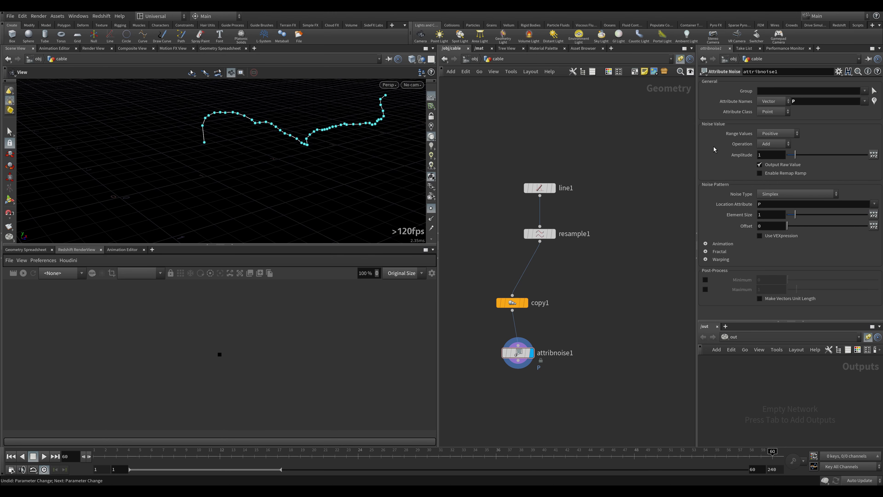
- Make the noise zero-centred with amplitude .2 and element size 1.5
{"action": "left_click", "coordinate": [772, 134]}
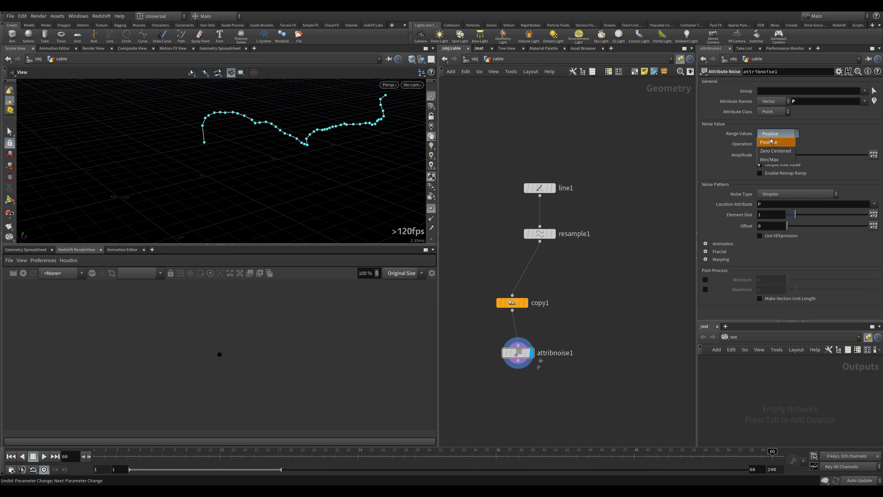
{"action": "left_click", "coordinate": [770, 154]}
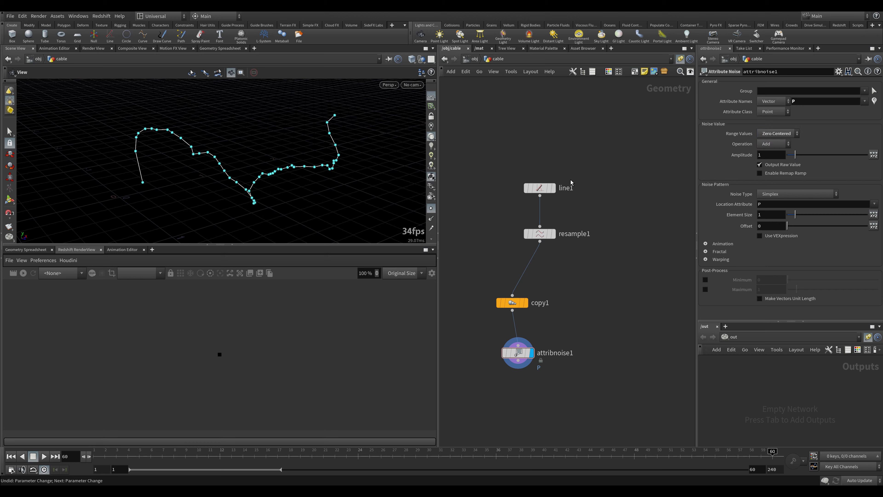
{"action": "mouse_move", "coordinate": [296, 142]}
{"action": "left_mouse_down", "text": "alt"}
{"action": "mouse_move", "coordinate": [235, 166]}
{"action": "mouse_move", "coordinate": [230, 144]}
{"action": "mouse_move", "coordinate": [242, 153]}
{"action": "left_mouse_up", "text": "alt"}
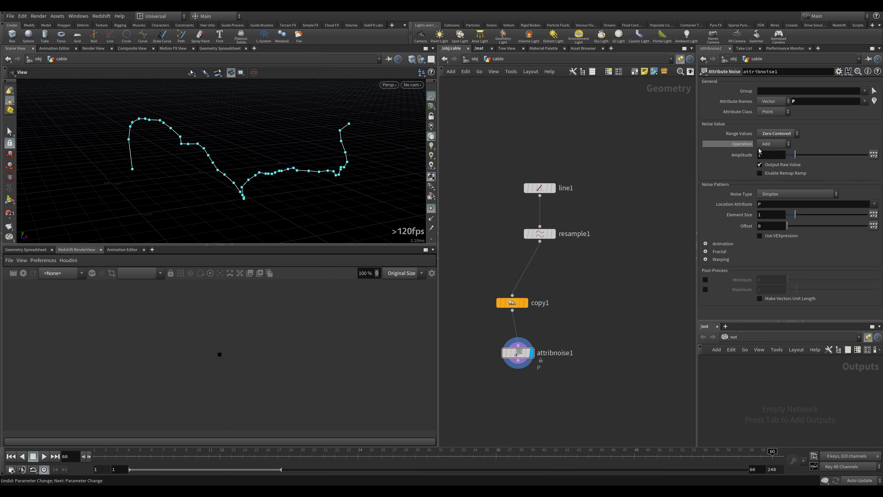
{"action": "double_click", "coordinate": [777, 156]}
{"action": "type", "text": ".2"}
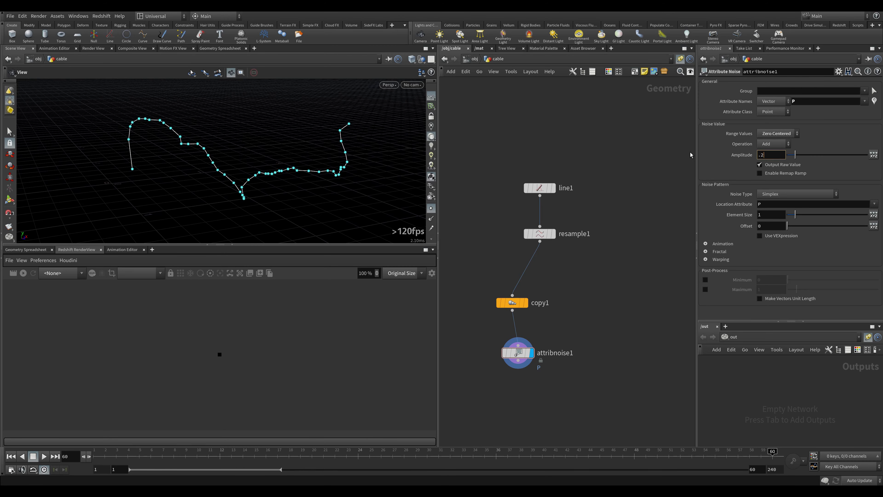
{"action": "key", "text": "Return"}
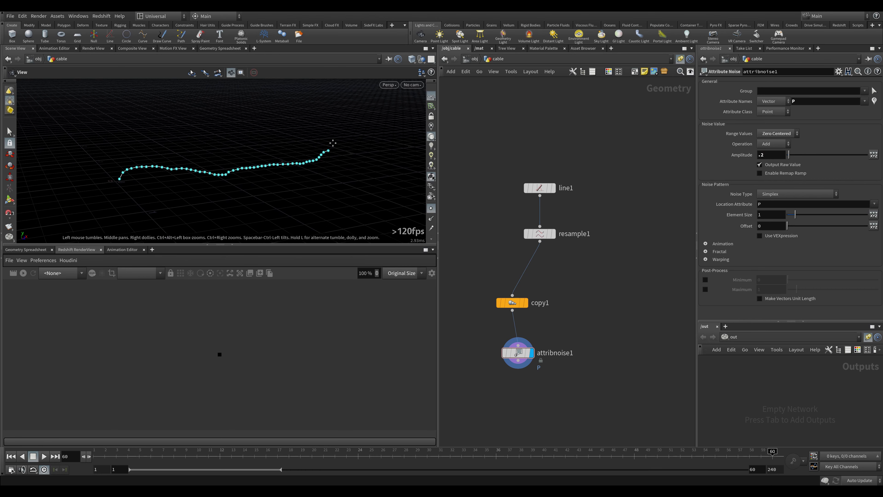
{"action": "mouse_move", "coordinate": [779, 215]}
{"action": "middle_mouse_down"}
{"action": "mouse_move", "coordinate": [800, 231]}
{"action": "mouse_move", "coordinate": [834, 232]}
{"action": "middle_mouse_up"}
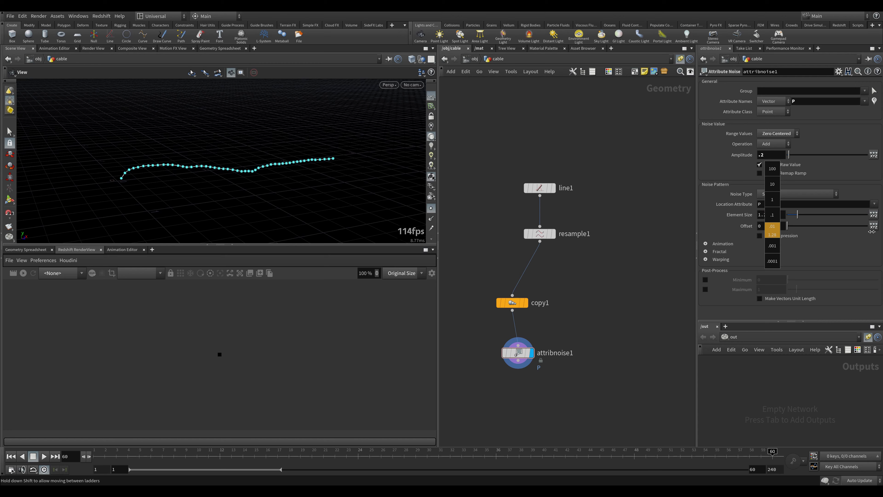
{"action": "middle_click_drag", "start_coordinate": [772, 230], "coordinate": [779, 230]}
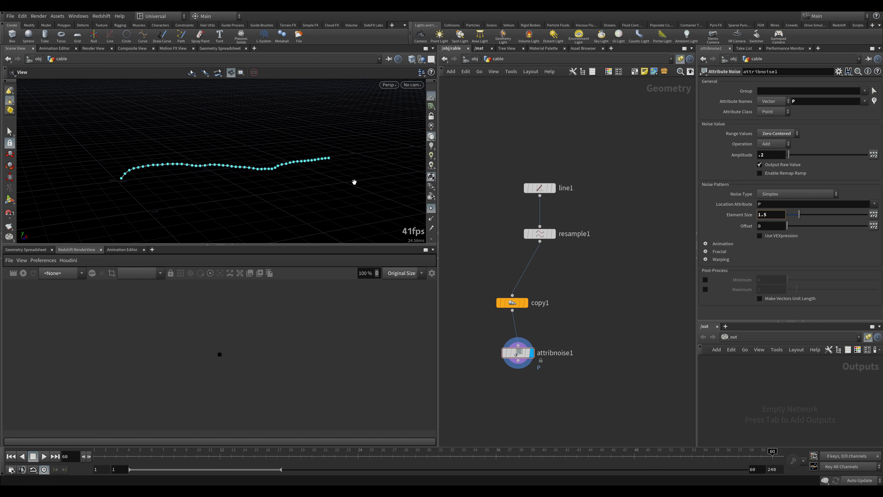
- Inspect the wavy cables and set the noise offset to 7.3
{"action": "mouse_move", "coordinate": [355, 181]}
{"action": "left_mouse_down"}
{"action": "mouse_move", "coordinate": [311, 163]}
{"action": "mouse_move", "coordinate": [251, 170]}
{"action": "mouse_move", "coordinate": [191, 156]}
{"action": "mouse_move", "coordinate": [207, 157]}
{"action": "left_mouse_up"}
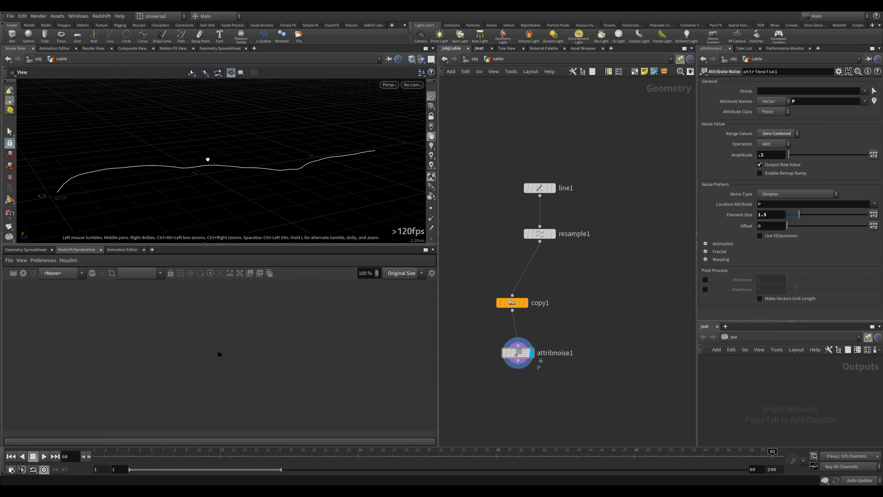
{"action": "middle_click", "coordinate": [515, 305]}
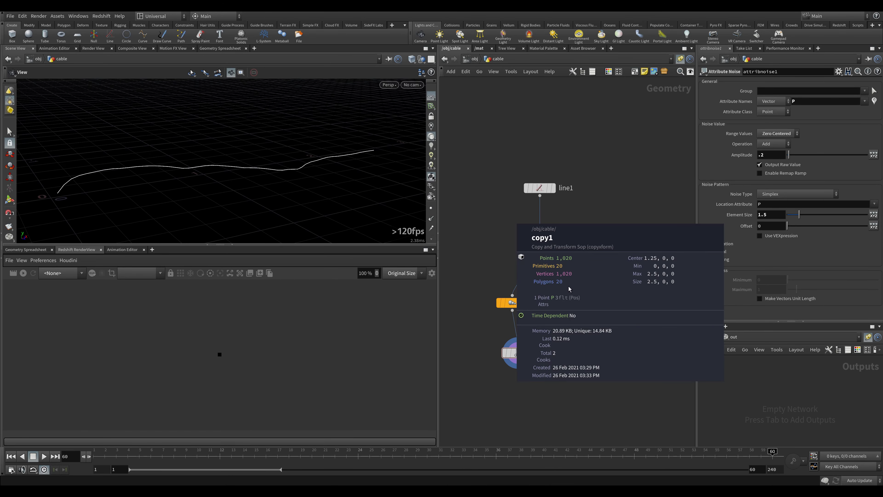
{"action": "mouse_move", "coordinate": [264, 169]}
{"action": "left_mouse_down"}
{"action": "mouse_move", "coordinate": [288, 168]}
{"action": "mouse_move", "coordinate": [100, 170]}
{"action": "left_mouse_up"}
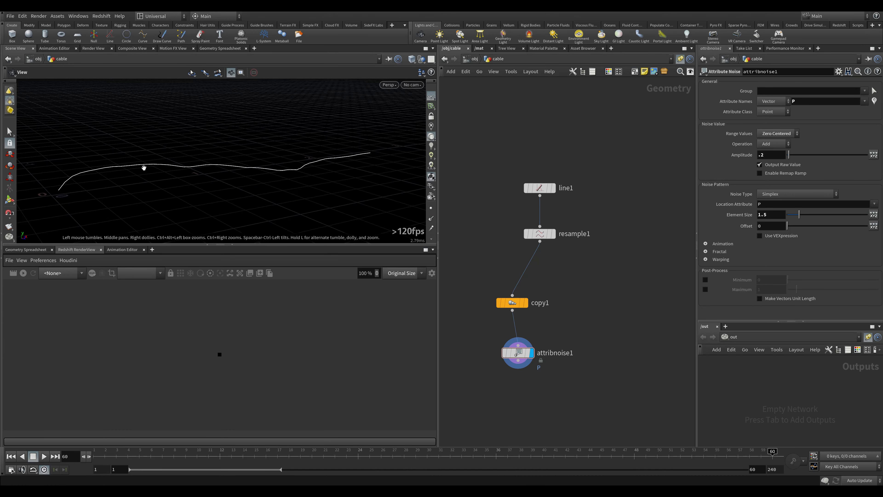
{"action": "left_click_drag", "start_coordinate": [379, 154], "coordinate": [358, 201]}
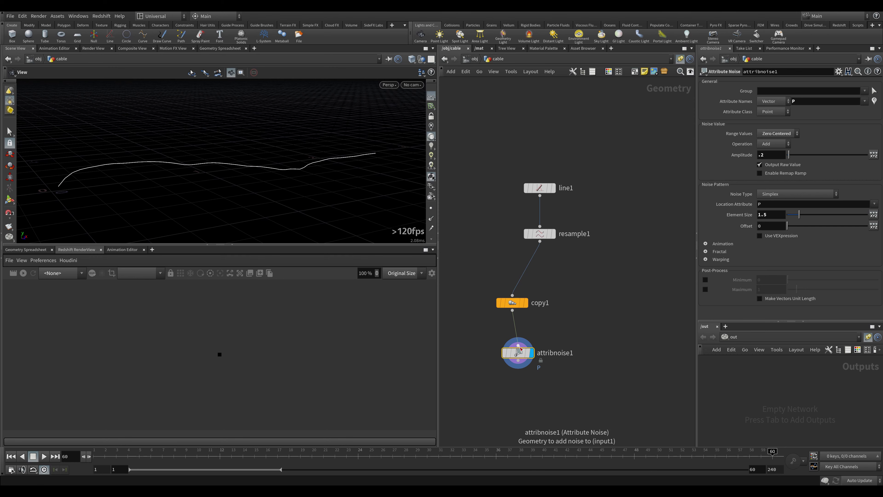
{"action": "left_click_drag", "start_coordinate": [253, 191], "coordinate": [236, 165]}
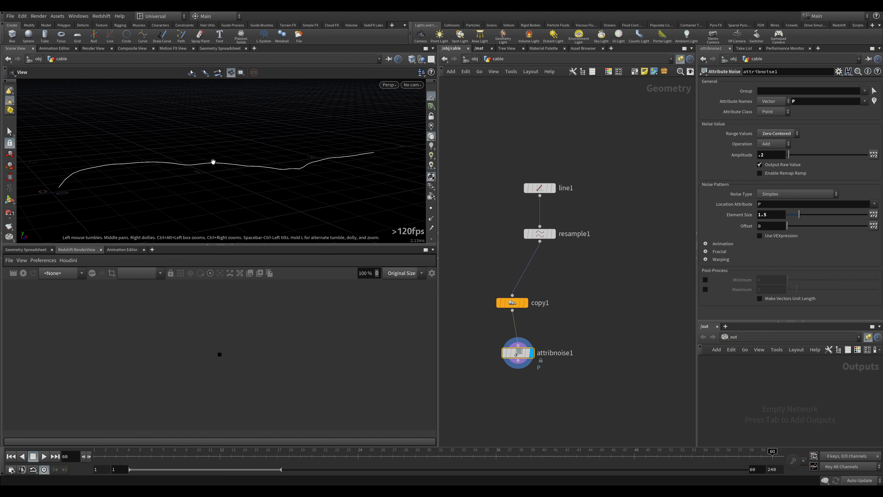
{"action": "middle_click_drag", "start_coordinate": [589, 339], "coordinate": [609, 260]}
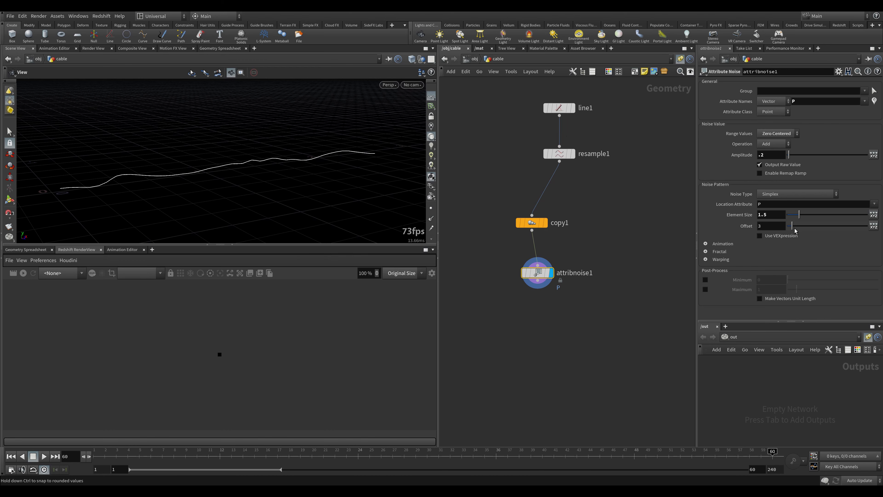
{"action": "mouse_move", "coordinate": [787, 227]}
{"action": "left_mouse_down"}
{"action": "mouse_move", "coordinate": [801, 227]}
{"action": "mouse_move", "coordinate": [790, 234]}
{"action": "left_mouse_up"}
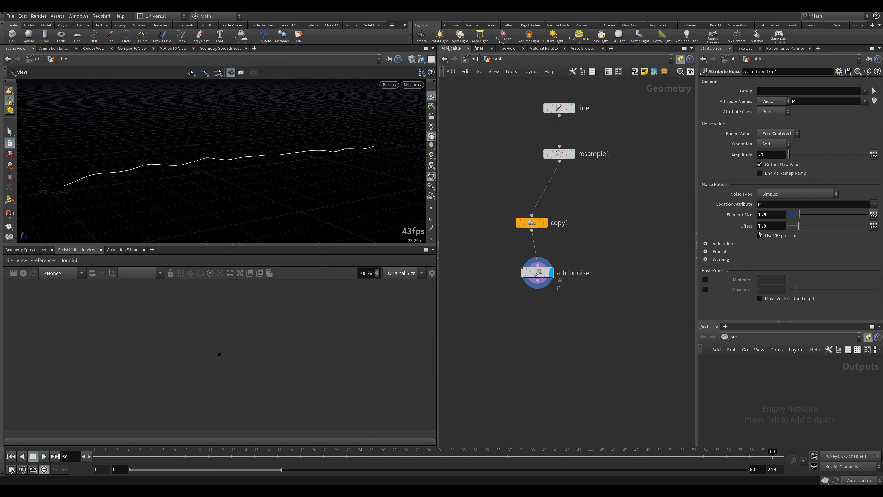
{"action": "double_click", "coordinate": [776, 227]}
- Insert a Connectivity node between copy1 and attribnoise1
{"action": "key", "text": "Tab"}
{"action": "type", "text": "conn"}
{"action": "key", "text": "Return"}
{"action": "left_click", "coordinate": [579, 248]}
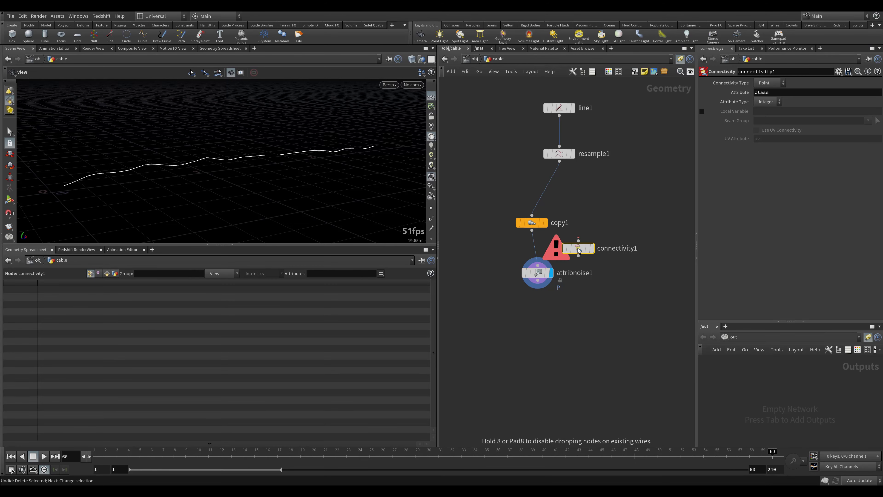
{"action": "left_click_drag", "start_coordinate": [580, 249], "coordinate": [537, 249]}
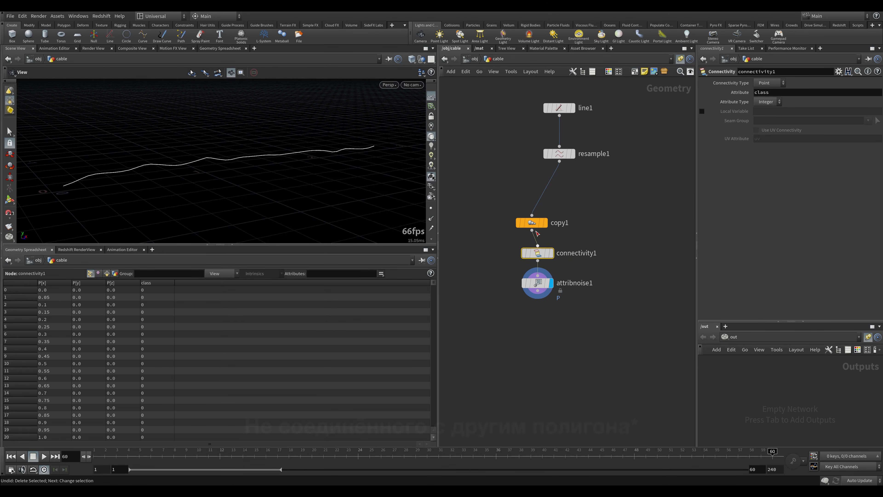
{"action": "mouse_move", "coordinate": [538, 254]}
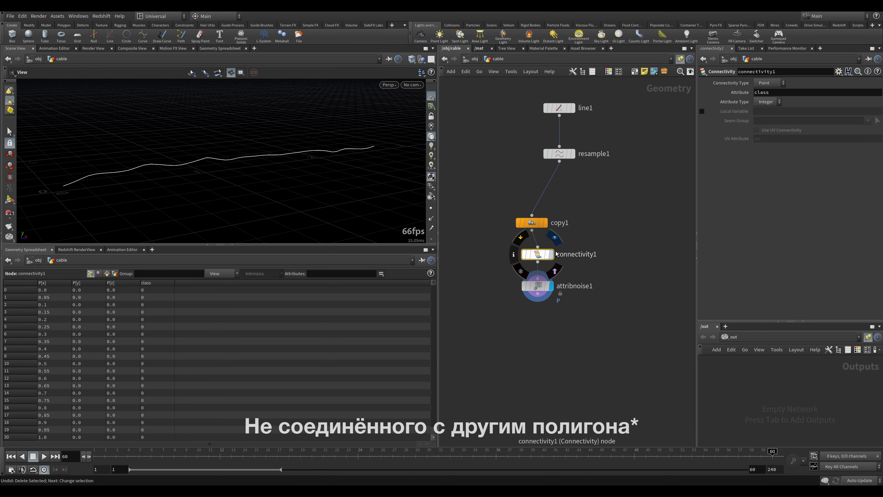
- Bypass resample1 to compare the straight line, then re-enable it
{"action": "left_click", "coordinate": [547, 165]}
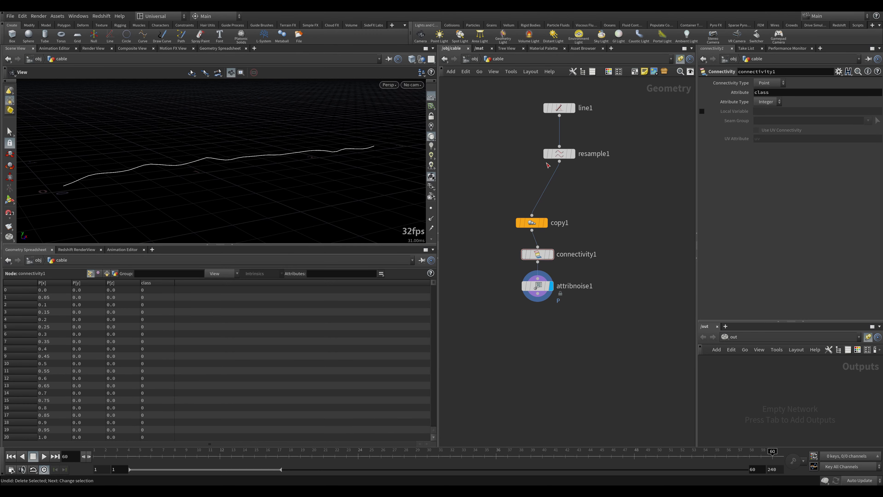
{"action": "left_click", "coordinate": [546, 154]}
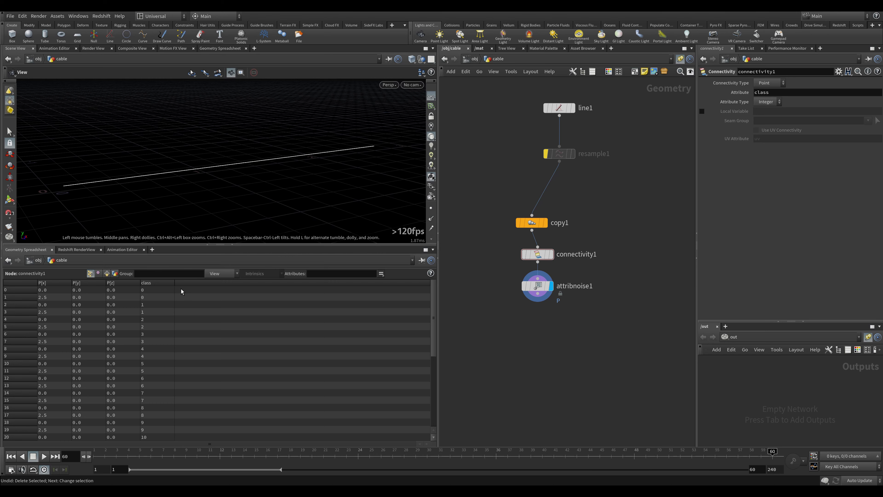
{"action": "left_click", "coordinate": [545, 153]}
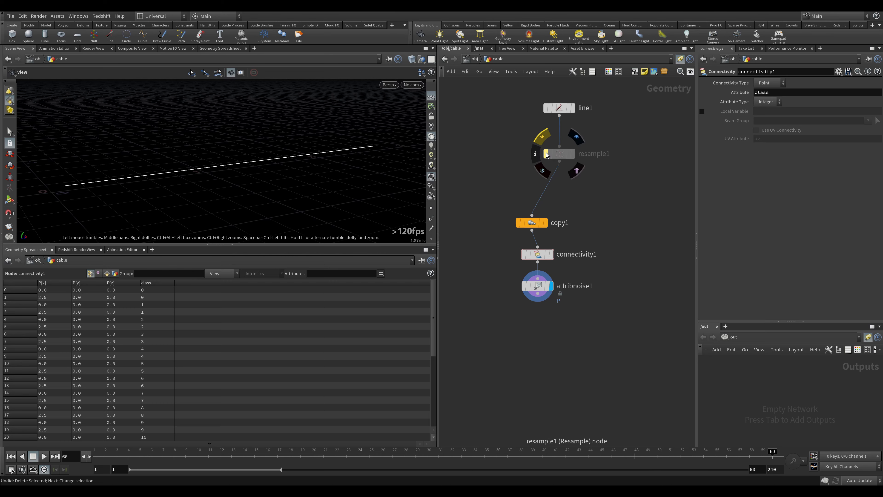
{"action": "left_click_drag", "start_coordinate": [480, 288], "coordinate": [573, 314]}
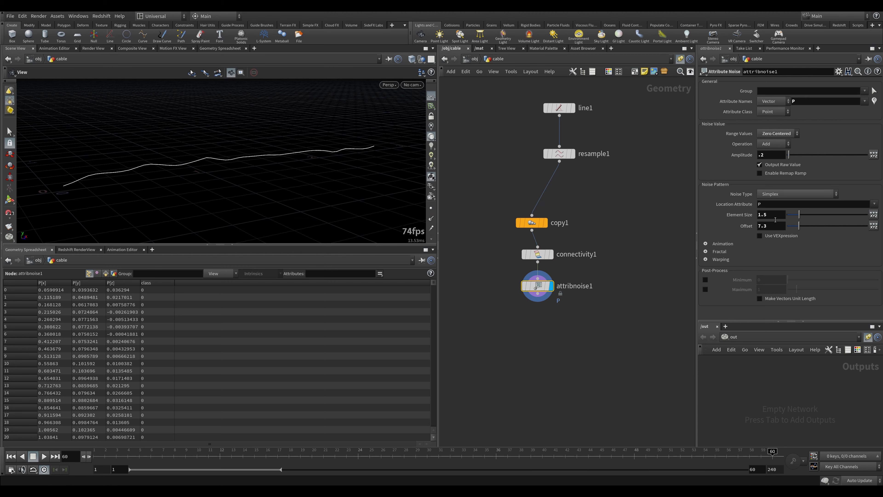
{"action": "left_click", "coordinate": [779, 226]}
{"action": "type", "text": "@c"}
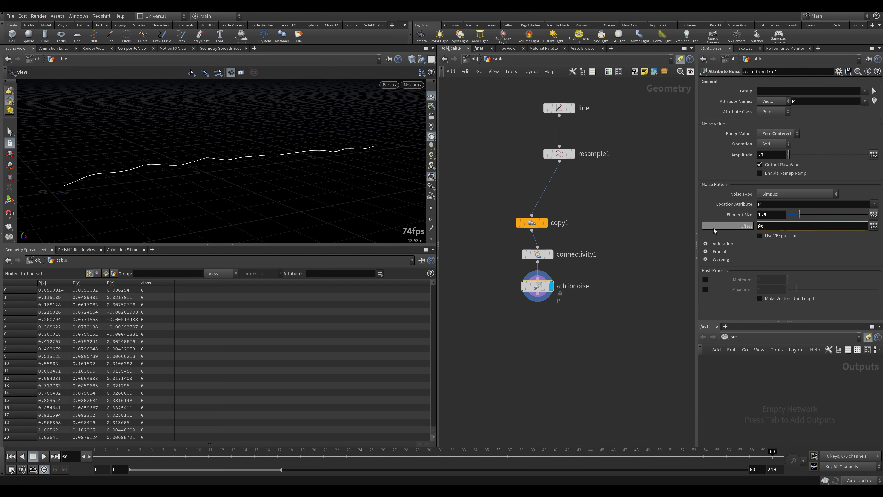
{"action": "type", "text": "las"}
{"action": "key", "text": "Return"}
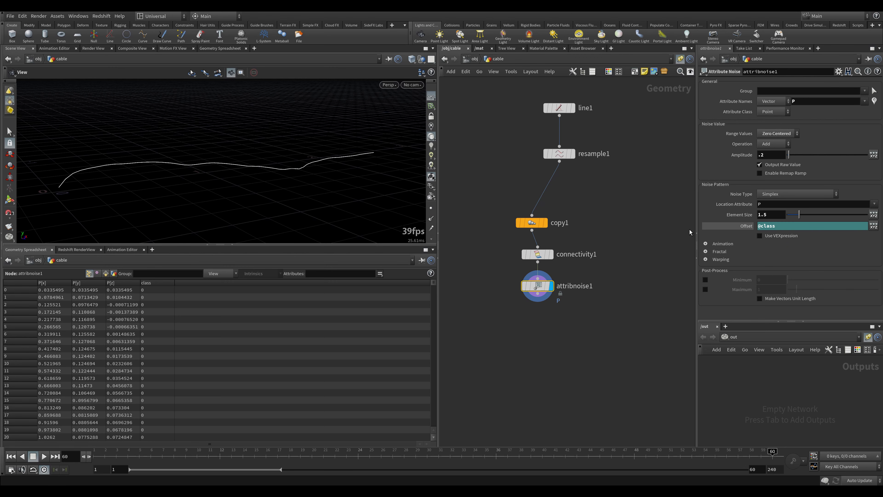
{"action": "mouse_move", "coordinate": [292, 158]}
{"action": "left_mouse_down"}
{"action": "mouse_move", "coordinate": [322, 154]}
{"action": "mouse_move", "coordinate": [274, 167]}
{"action": "left_mouse_up"}
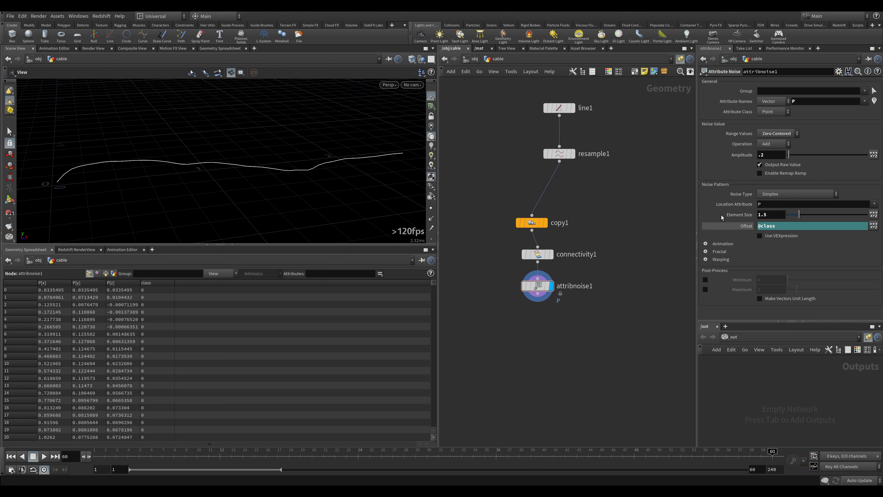
{"action": "middle_click", "coordinate": [740, 226], "text": "ctrl"}
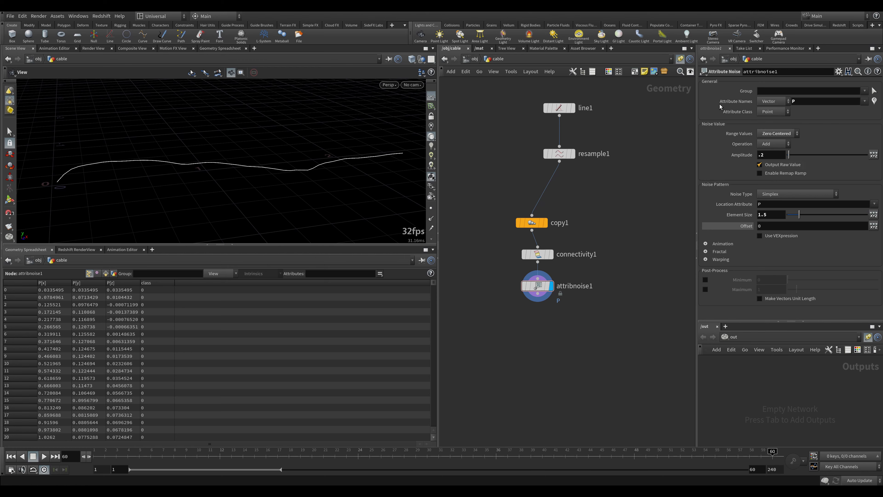
{"action": "left_click", "coordinate": [763, 238]}
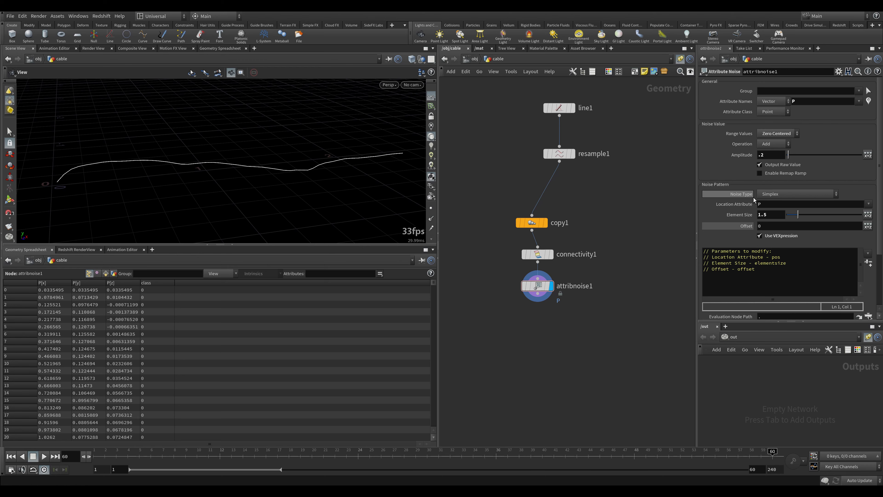
{"action": "left_click", "coordinate": [748, 262]}
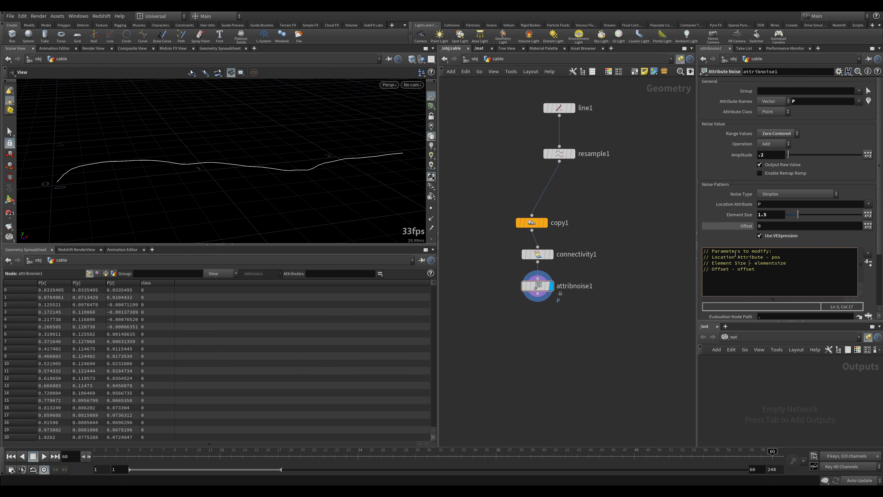
{"action": "double_click", "coordinate": [751, 270]}
{"action": "key", "text": "Down"}
{"action": "key", "text": "Down"}
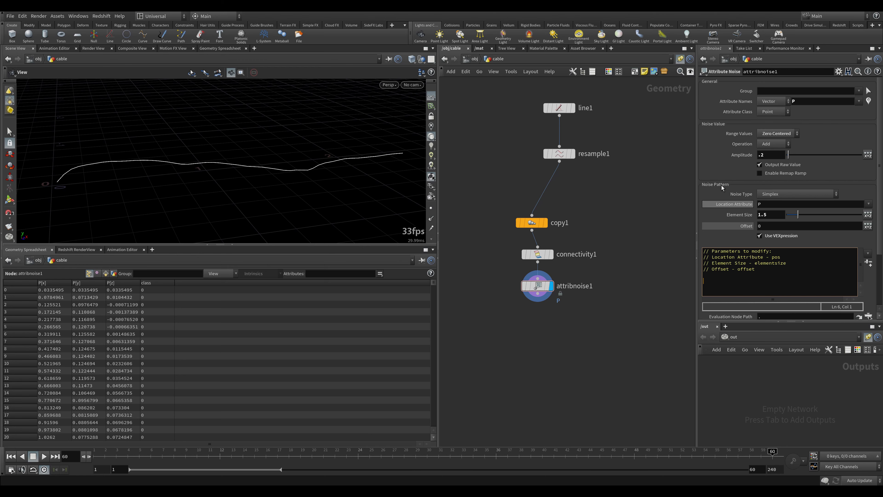
{"action": "left_click_drag", "start_coordinate": [756, 273], "coordinate": [739, 272]}
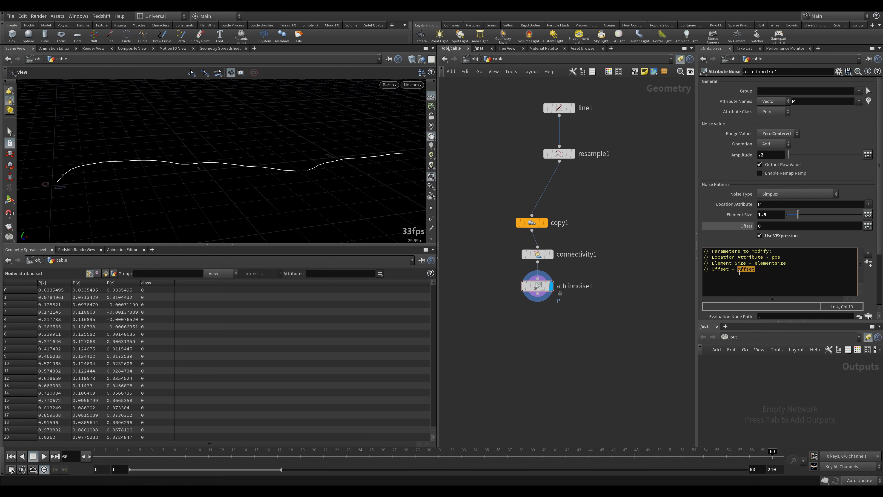
{"action": "left_click", "coordinate": [734, 281]}
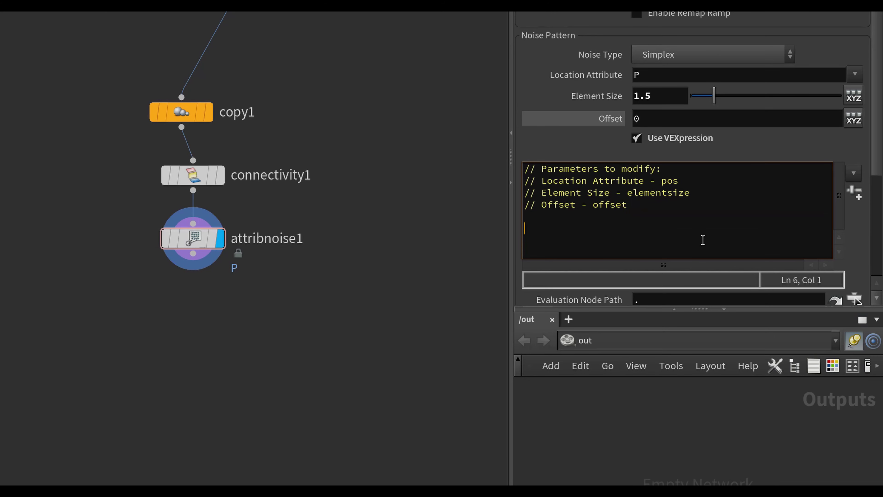
{"action": "type", "text": "offset = "}
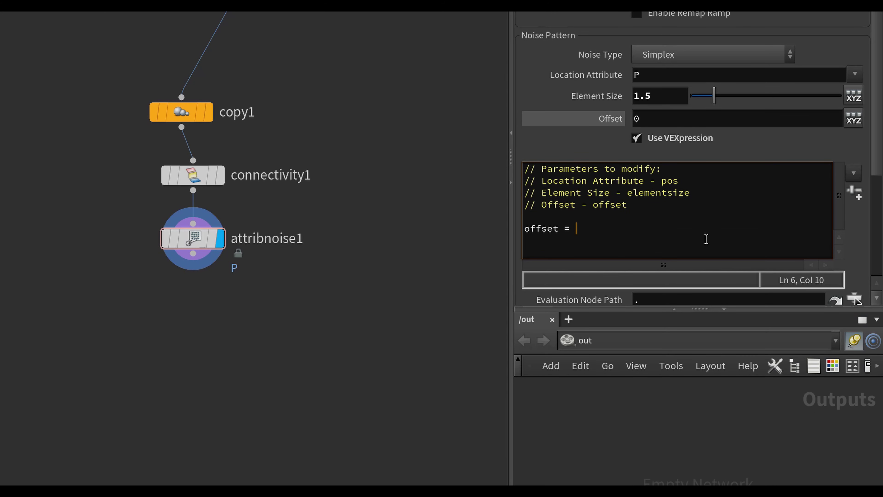
{"action": "type", "text": "@c"}
{"action": "type", "text": "lass;"}
{"action": "left_click", "coordinate": [652, 279]}
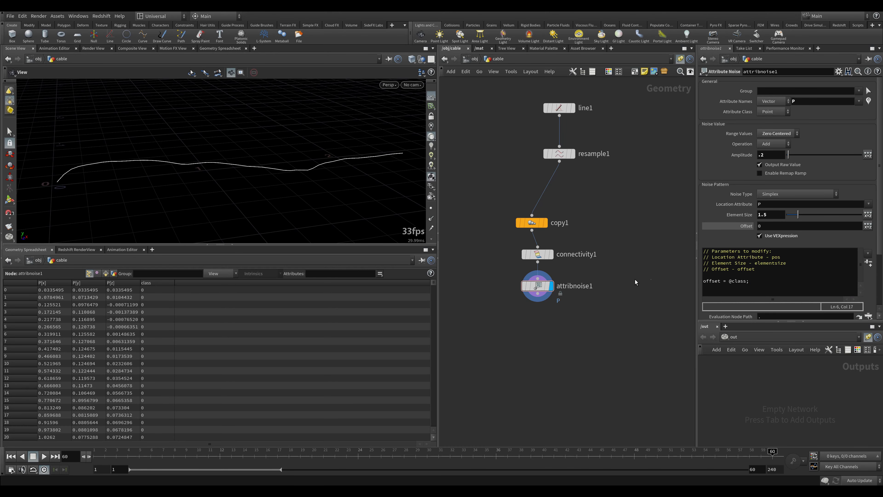
{"action": "mouse_move", "coordinate": [256, 149]}
{"action": "left_mouse_down"}
{"action": "mouse_move", "coordinate": [290, 138]}
{"action": "mouse_move", "coordinate": [251, 148]}
{"action": "mouse_move", "coordinate": [257, 146]}
{"action": "left_mouse_up"}
{"action": "left_click", "coordinate": [751, 284]}
{"action": "left_click", "coordinate": [746, 283]}
{"action": "type", "text": "*100"}
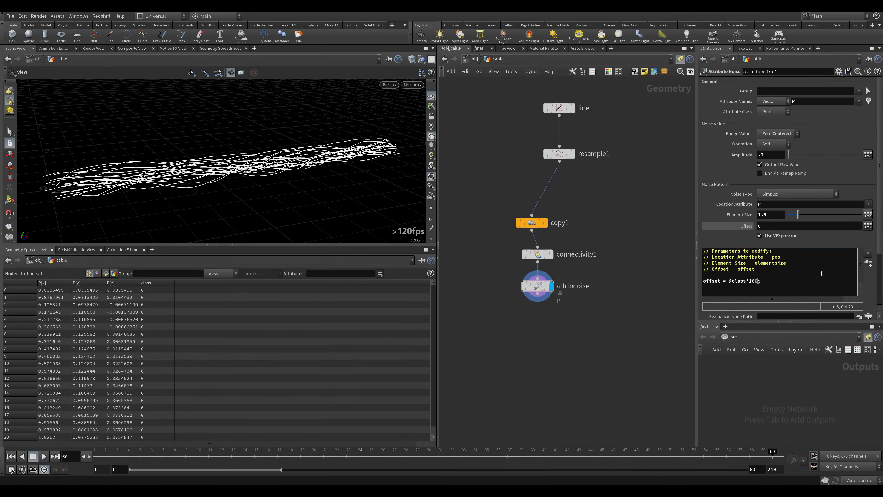
{"action": "mouse_move", "coordinate": [335, 163]}
{"action": "left_mouse_down"}
{"action": "mouse_move", "coordinate": [348, 153]}
{"action": "mouse_move", "coordinate": [336, 143]}
{"action": "mouse_move", "coordinate": [286, 153]}
{"action": "left_mouse_up"}
{"action": "middle_click_drag", "start_coordinate": [576, 243], "coordinate": [574, 224]}
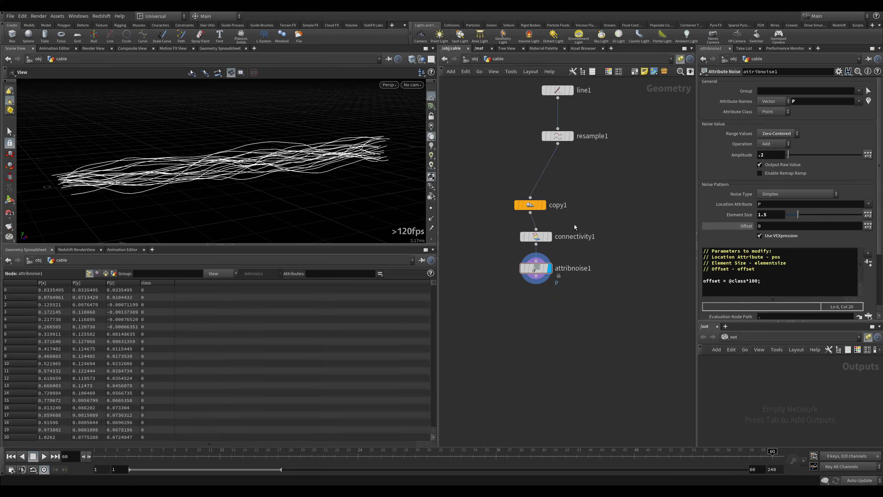
{"action": "left_click_drag", "start_coordinate": [284, 154], "coordinate": [311, 160]}
- Add a PolyWire node fed by attribnoise1 and display its result
{"action": "key", "text": "ctrl+s"}
{"action": "left_click", "coordinate": [475, 265]}
{"action": "key", "text": "Tab"}
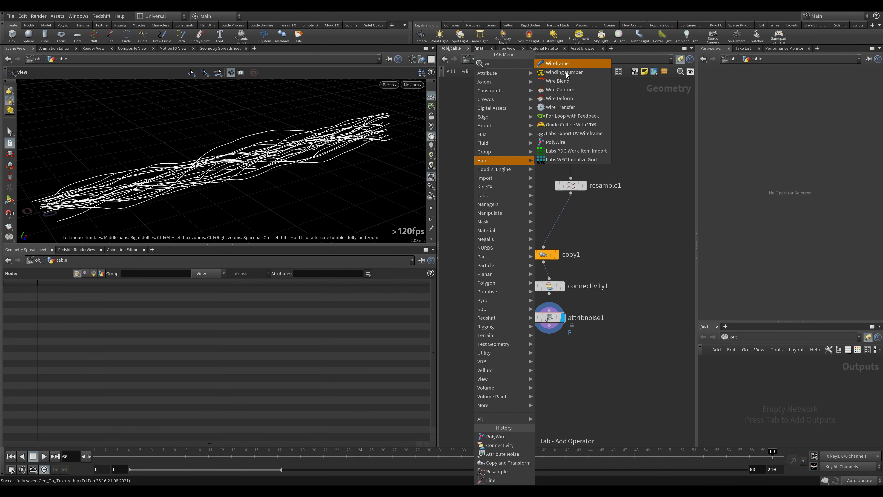
{"action": "left_click", "coordinate": [570, 139]}
{"action": "left_click", "coordinate": [578, 410]}
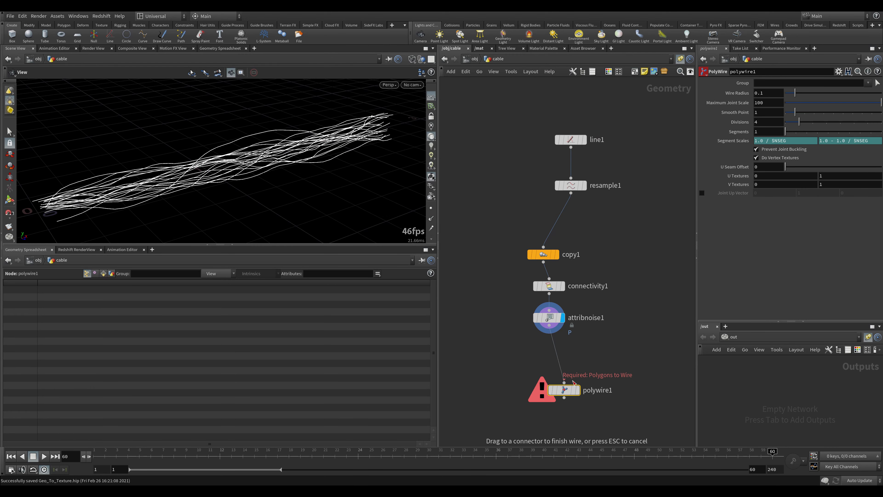
{"action": "left_click_drag", "start_coordinate": [549, 325], "coordinate": [564, 382]}
{"action": "left_click", "coordinate": [577, 389]}
- Switch to shaded display and give the PolyWire tubes 64 divisions
{"action": "middle_click_drag", "start_coordinate": [762, 93], "coordinate": [773, 97]}
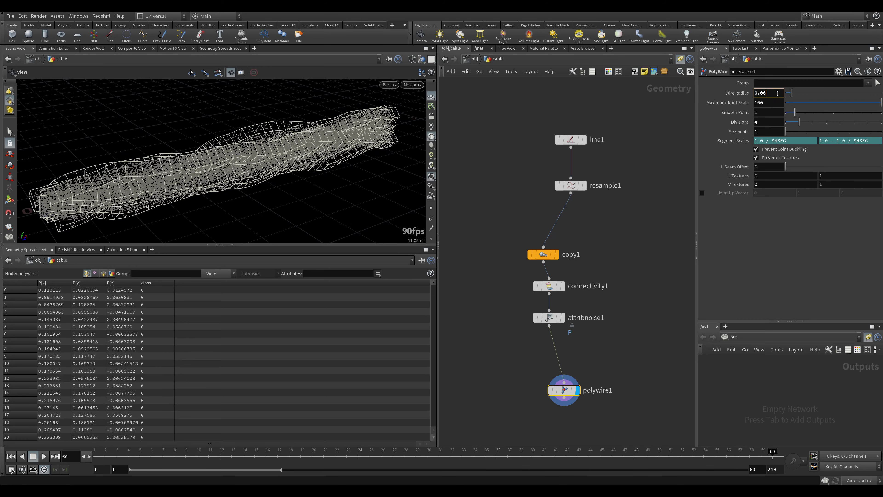
{"action": "type", "text": "0.03"}
{"action": "left_click_drag", "start_coordinate": [798, 122], "coordinate": [853, 122]}
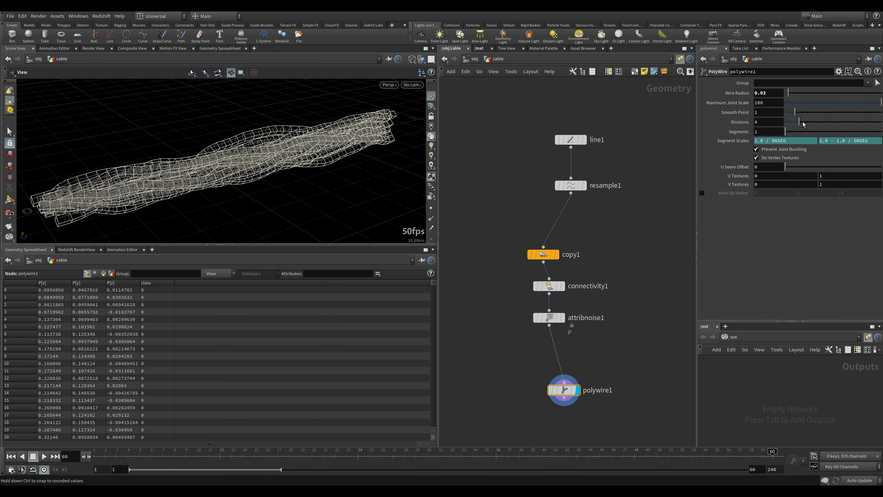
{"action": "key", "text": "w"}
{"action": "left_click_drag", "start_coordinate": [257, 157], "coordinate": [240, 152]}
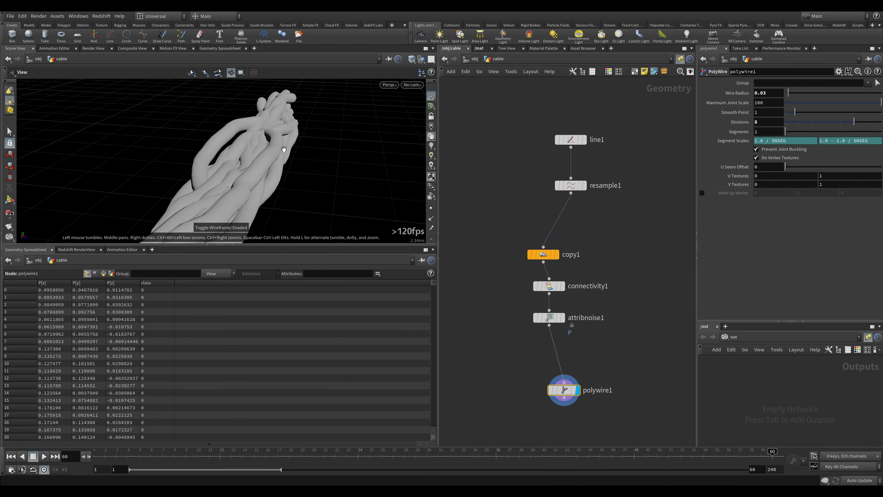
{"action": "right_click_drag", "start_coordinate": [240, 152], "coordinate": [251, 160]}
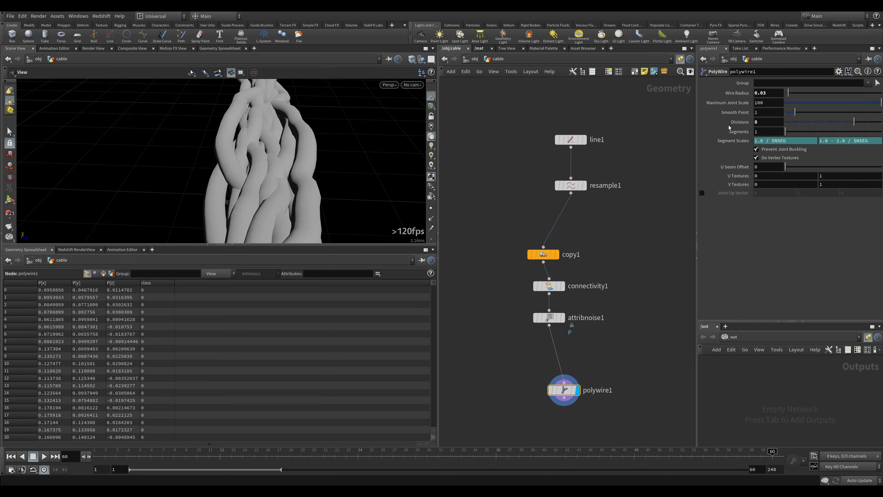
{"action": "double_click", "coordinate": [766, 122]}
{"action": "type", "text": "64"}
{"action": "key", "text": "Return"}
{"action": "mouse_move", "coordinate": [264, 149]}
{"action": "left_mouse_down"}
{"action": "mouse_move", "coordinate": [291, 139]}
{"action": "mouse_move", "coordinate": [266, 139]}
{"action": "left_mouse_up"}
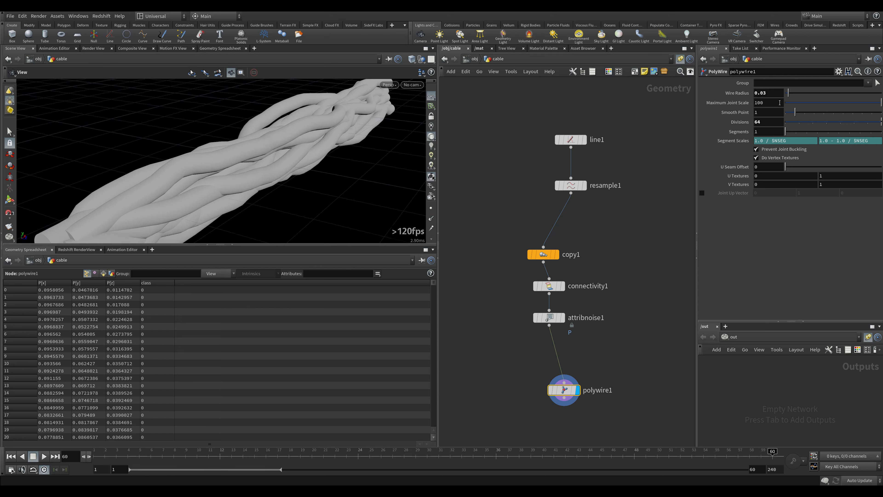
- Set the PolyWire wire radius to 0.015
{"action": "key", "text": "BackSpace"}
{"action": "type", "text": "15"}
{"action": "key", "text": "Return"}
{"action": "mouse_move", "coordinate": [278, 146]}
{"action": "left_mouse_down"}
{"action": "mouse_move", "coordinate": [308, 137]}
{"action": "mouse_move", "coordinate": [270, 237]}
{"action": "mouse_move", "coordinate": [268, 270]}
{"action": "left_mouse_up"}
{"action": "mouse_move", "coordinate": [296, 160]}
{"action": "left_mouse_down"}
{"action": "mouse_move", "coordinate": [299, 230]}
{"action": "mouse_move", "coordinate": [301, 114]}
{"action": "mouse_move", "coordinate": [263, 111]}
{"action": "left_mouse_up"}
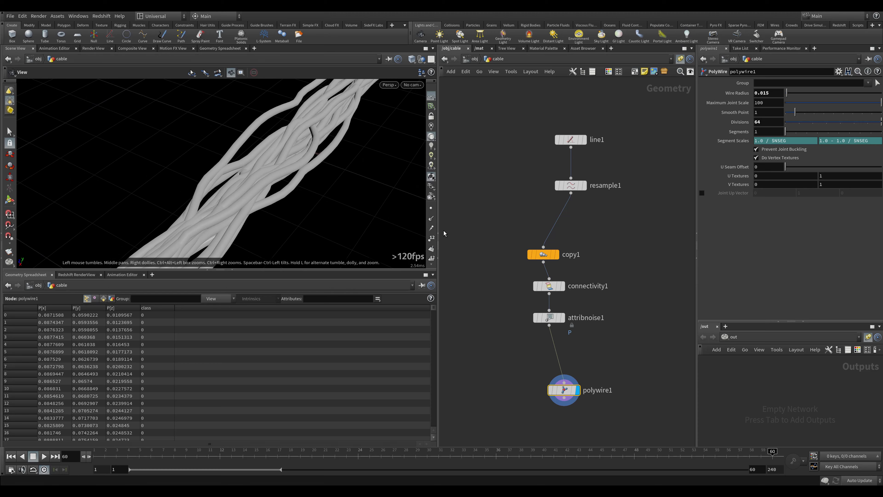
- Insert a Resample before polywire1 as Subdivision Curves with length 0.005
{"action": "key", "text": "Tab"}
{"action": "type", "text": "res"}
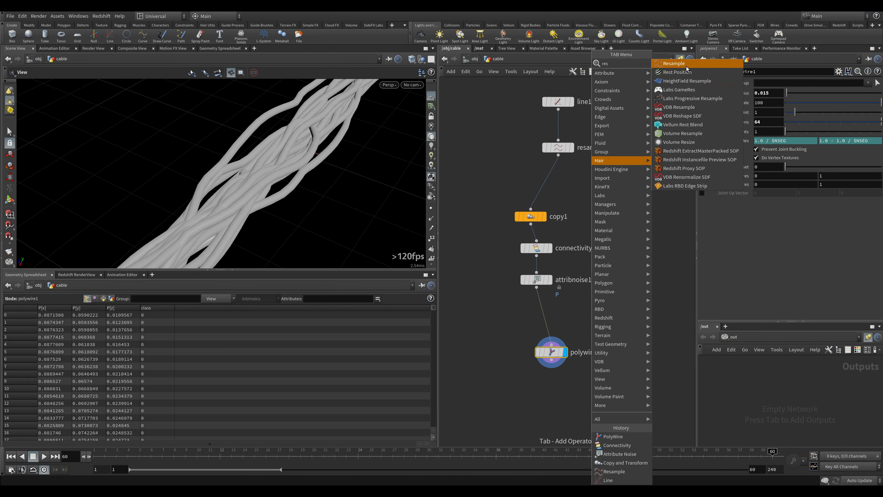
{"action": "left_click", "coordinate": [675, 64]}
{"action": "left_click", "coordinate": [548, 334]}
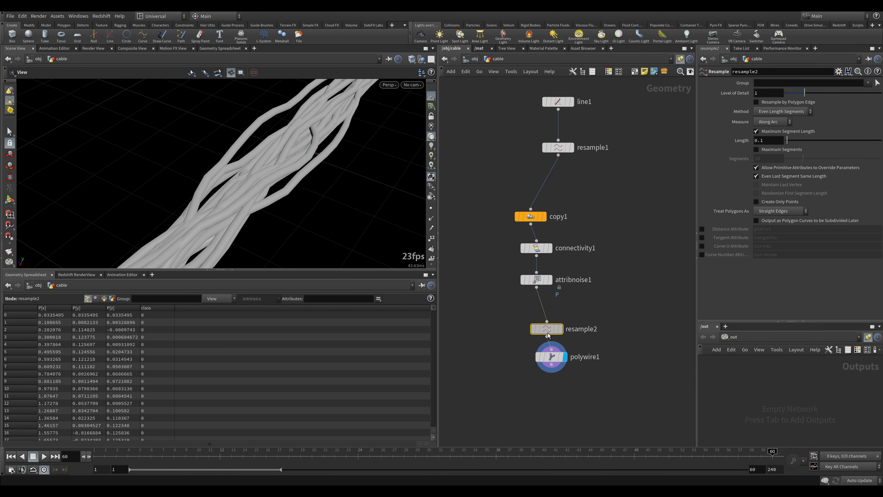
{"action": "left_click", "coordinate": [770, 210]}
{"action": "left_click", "coordinate": [774, 231]}
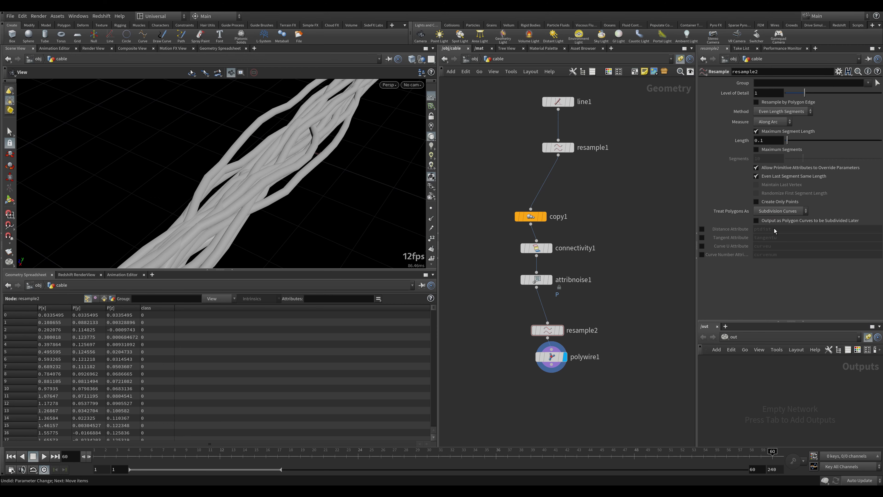
{"action": "left_click", "coordinate": [777, 140]}
{"action": "type", "text": "05"}
{"action": "key", "text": "Return"}
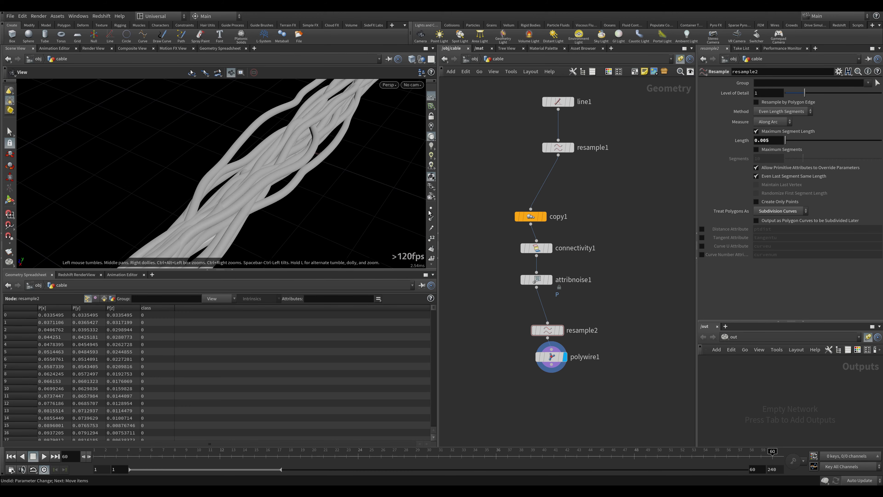
- Toggle the point display and orbit around the smoothed cable bundle to inspect it
{"action": "left_click", "coordinate": [431, 210]}
{"action": "scroll", "coordinate": [348, 174], "scroll_direction": "up", "scroll_amount": 3}
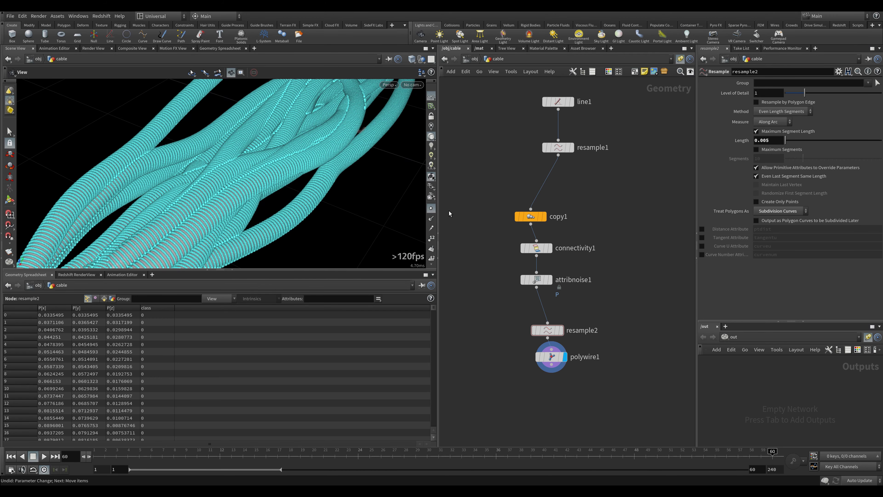
{"action": "left_click", "coordinate": [431, 207]}
{"action": "scroll", "coordinate": [267, 162], "scroll_direction": "up", "scroll_amount": 3}
{"action": "mouse_move", "coordinate": [267, 162]}
{"action": "left_mouse_down"}
{"action": "mouse_move", "coordinate": [255, 160]}
{"action": "mouse_move", "coordinate": [249, 177]}
{"action": "mouse_move", "coordinate": [259, 204]}
{"action": "mouse_move", "coordinate": [319, 112]}
{"action": "mouse_move", "coordinate": [317, 175]}
{"action": "left_mouse_up"}
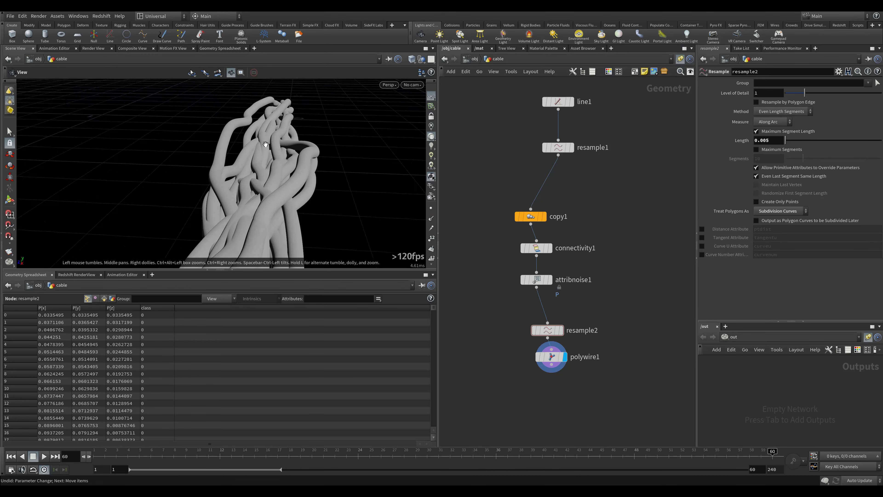
{"action": "mouse_move", "coordinate": [299, 146]}
{"action": "left_mouse_down"}
{"action": "mouse_move", "coordinate": [256, 144]}
{"action": "mouse_move", "coordinate": [270, 186]}
{"action": "mouse_move", "coordinate": [266, 112]}
{"action": "mouse_move", "coordinate": [309, 190]}
{"action": "mouse_move", "coordinate": [264, 176]}
{"action": "left_mouse_up"}
{"action": "left_click_drag", "start_coordinate": [228, 145], "coordinate": [289, 155]}
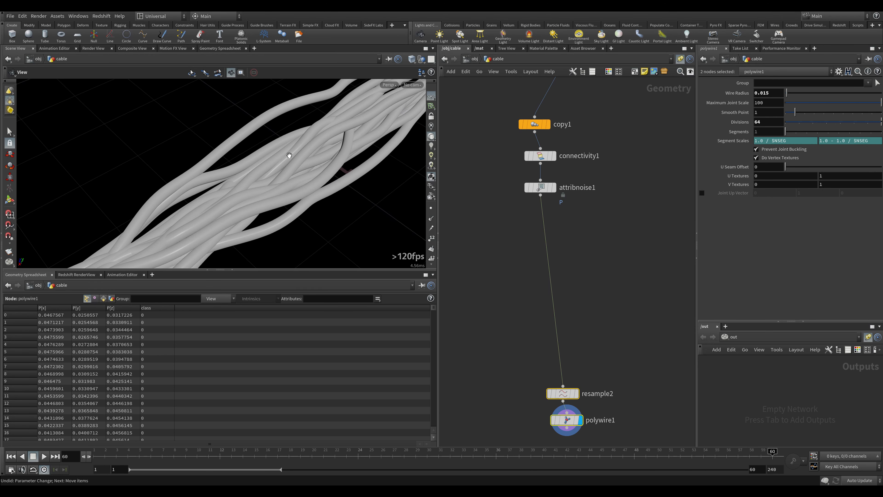
{"action": "mouse_move", "coordinate": [300, 167]}
{"action": "left_mouse_down"}
{"action": "mouse_move", "coordinate": [306, 146]}
{"action": "mouse_move", "coordinate": [193, 145]}
{"action": "left_mouse_up"}
{"action": "mouse_move", "coordinate": [330, 150]}
{"action": "left_mouse_down"}
{"action": "mouse_move", "coordinate": [216, 177]}
{"action": "mouse_move", "coordinate": [276, 178]}
{"action": "mouse_move", "coordinate": [256, 144]}
{"action": "mouse_move", "coordinate": [235, 168]}
{"action": "mouse_move", "coordinate": [333, 183]}
{"action": "left_mouse_up"}
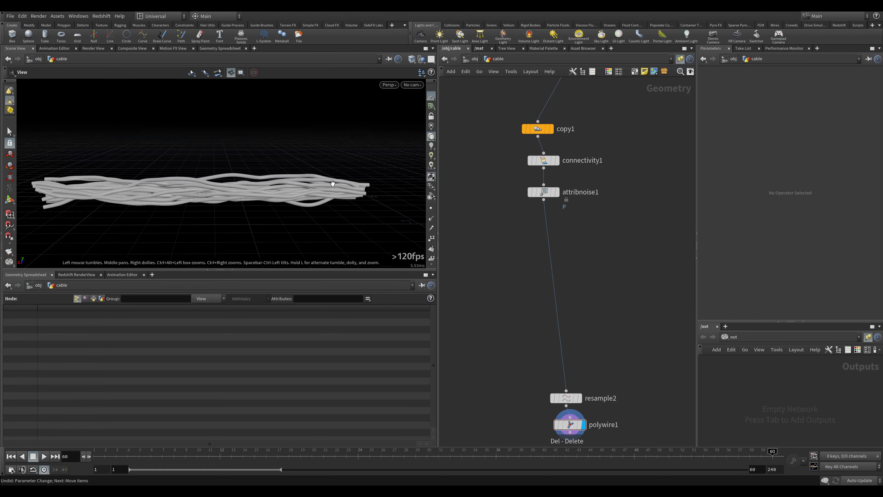
{"action": "left_click_drag", "start_coordinate": [233, 153], "coordinate": [296, 195]}
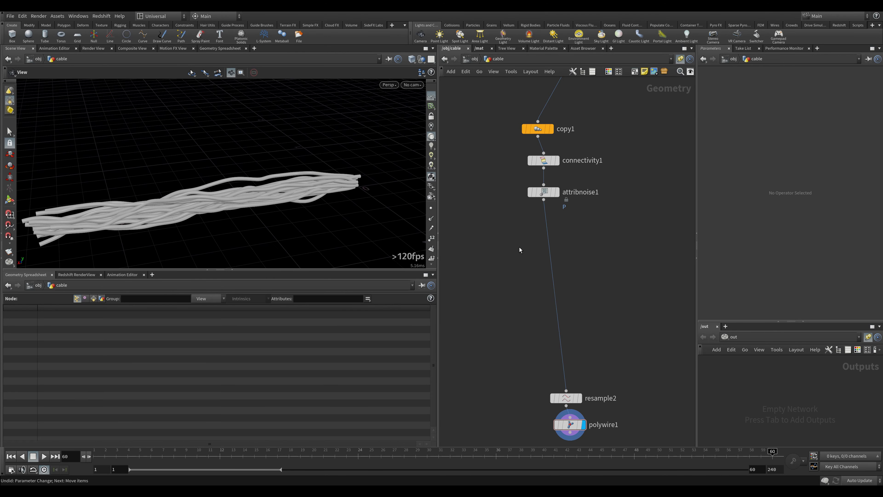
- Add a Match Size node after attribnoise1 with Justify Y set to Min
{"action": "key", "text": "Tab"}
{"action": "type", "text": "mat"}
{"action": "left_click", "coordinate": [618, 90]}
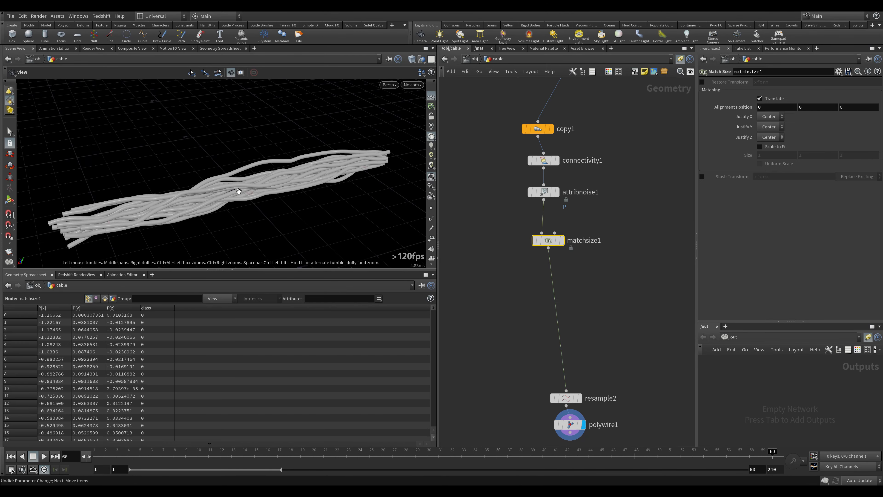
{"action": "left_click_drag", "start_coordinate": [243, 183], "coordinate": [264, 167]}
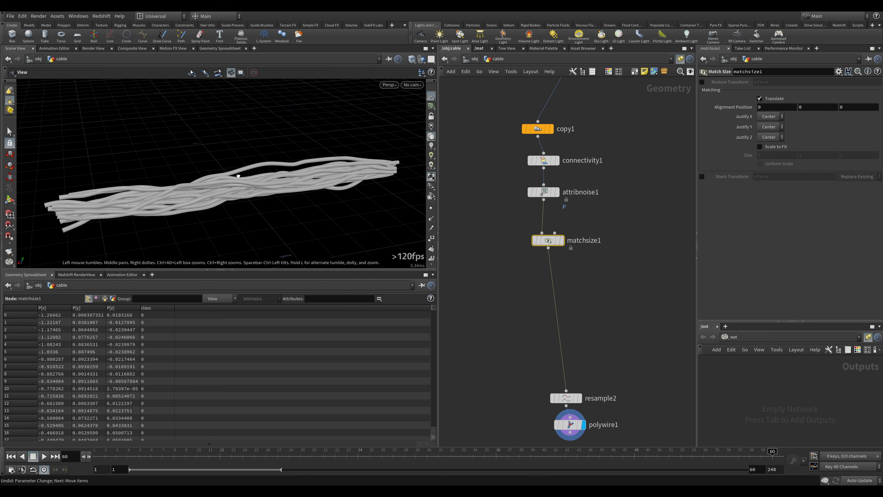
{"action": "left_click", "coordinate": [766, 127]}
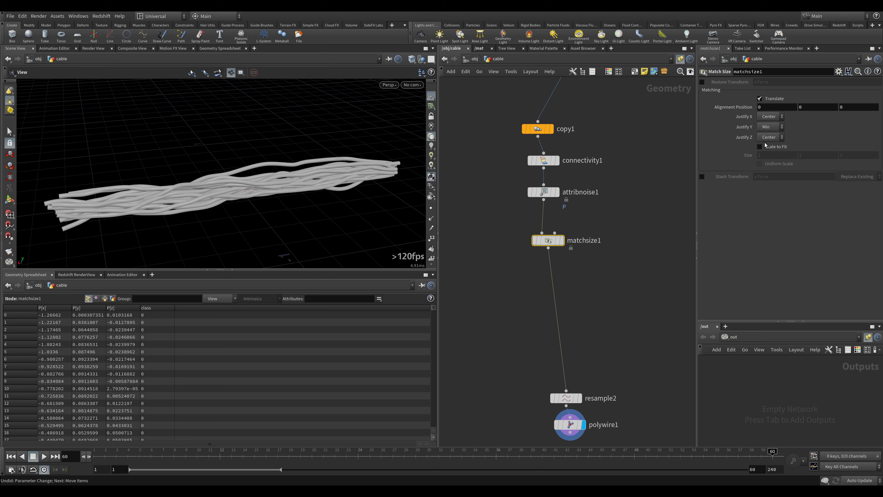
{"action": "mouse_move", "coordinate": [289, 172]}
{"action": "left_mouse_down"}
{"action": "mouse_move", "coordinate": [293, 149]}
{"action": "mouse_move", "coordinate": [276, 174]}
{"action": "mouse_move", "coordinate": [182, 211]}
{"action": "left_mouse_up"}
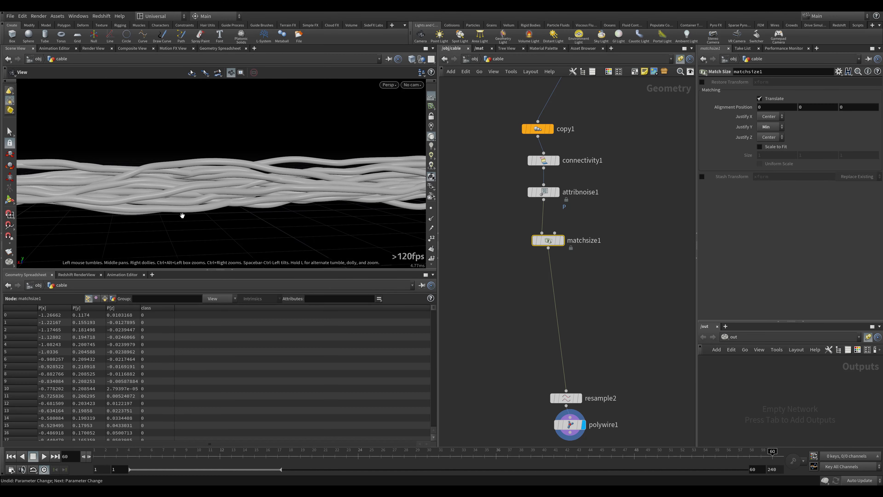
- Set the Match Size Y alignment position to .05 to raise the bundle
{"action": "left_click", "coordinate": [820, 113]}
{"action": "key", "text": "BackSpace"}
{"action": "type", "text": "5"}
{"action": "key", "text": "Return"}
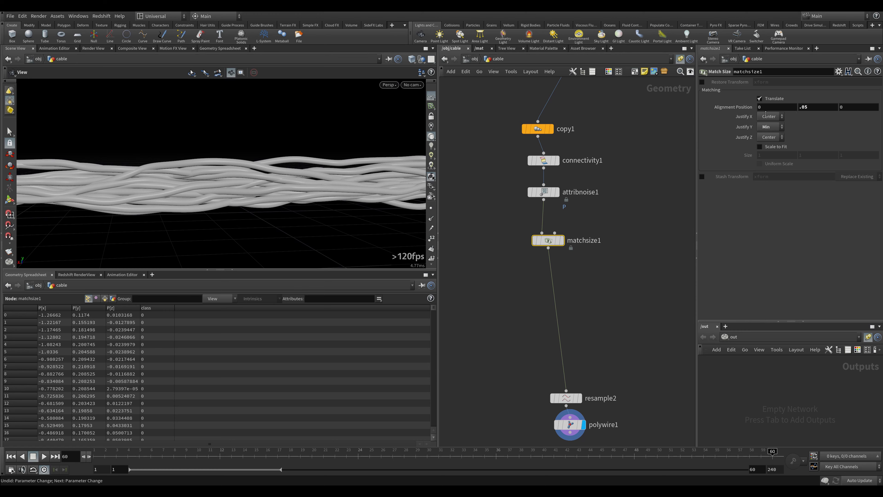
{"action": "mouse_move", "coordinate": [320, 186]}
{"action": "left_mouse_down"}
{"action": "mouse_move", "coordinate": [292, 191]}
{"action": "mouse_move", "coordinate": [308, 193]}
{"action": "mouse_move", "coordinate": [278, 209]}
{"action": "mouse_move", "coordinate": [292, 202]}
{"action": "left_mouse_up"}
{"action": "scroll", "coordinate": [573, 278], "scroll_direction": "down", "scroll_amount": 3}
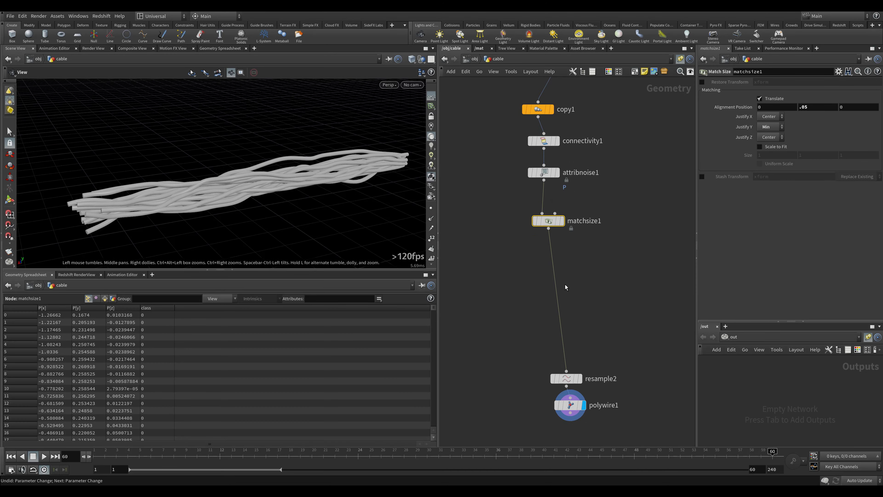
{"action": "scroll", "coordinate": [565, 272], "scroll_direction": "down", "scroll_amount": 1}
{"action": "left_click", "coordinate": [565, 272]}
{"action": "key", "text": "Tab"}
- Add a Vellum Configure Hair node after matchsize1 with String constraint type
{"action": "type", "text": "ha"}
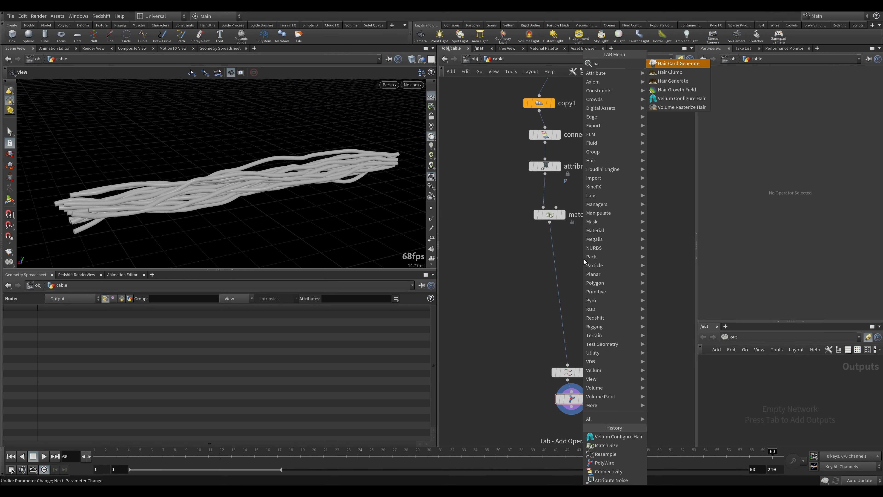
{"action": "left_click", "coordinate": [669, 98]}
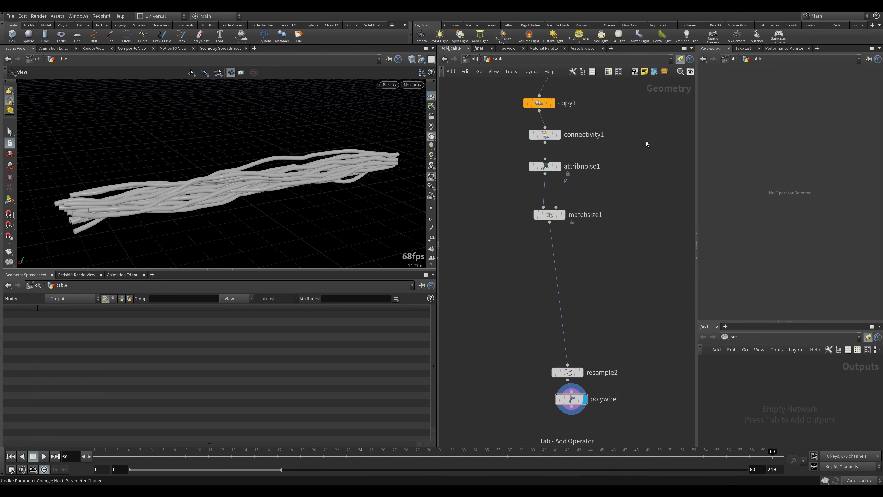
{"action": "left_click", "coordinate": [575, 263]}
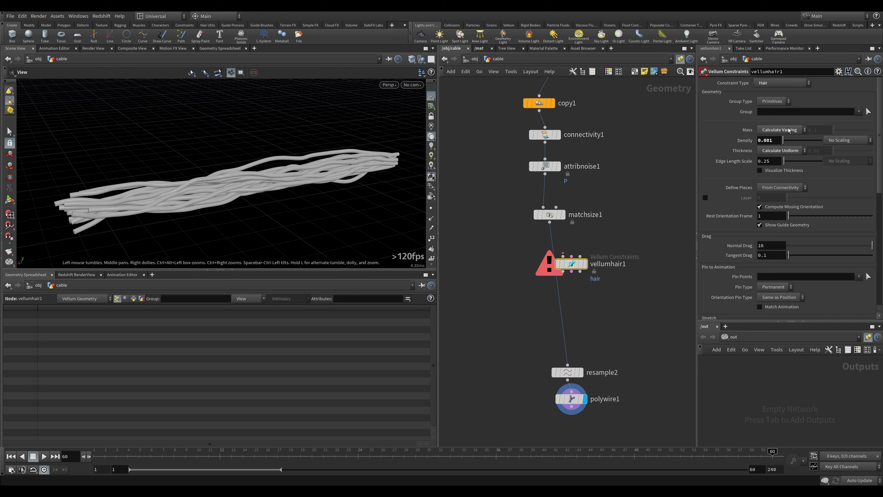
{"action": "key", "text": "ctrl+z"}
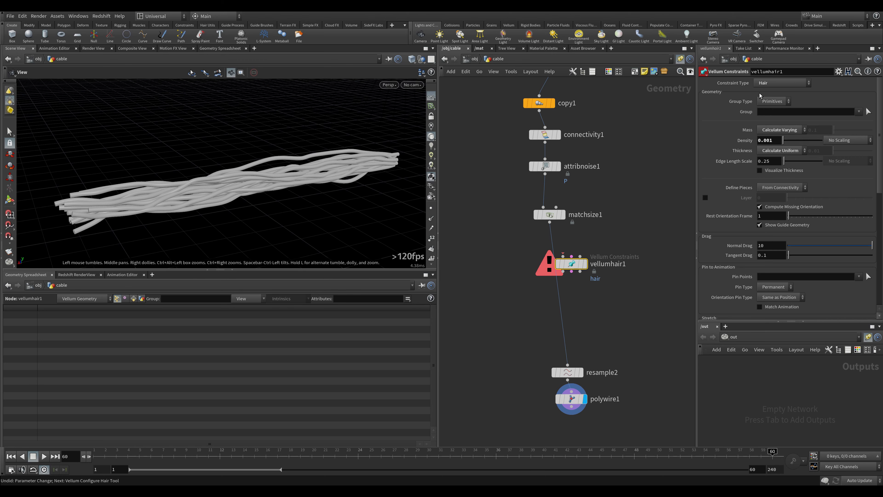
{"action": "left_click", "coordinate": [770, 84]}
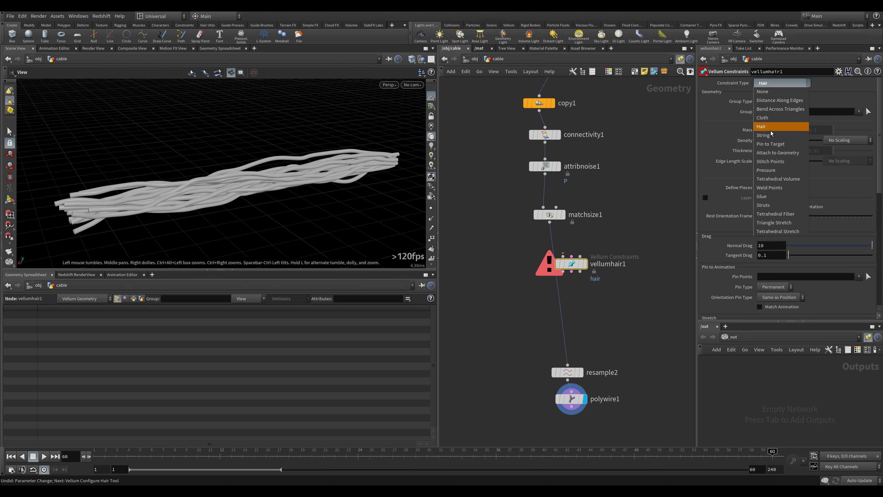
{"action": "left_click", "coordinate": [770, 132]}
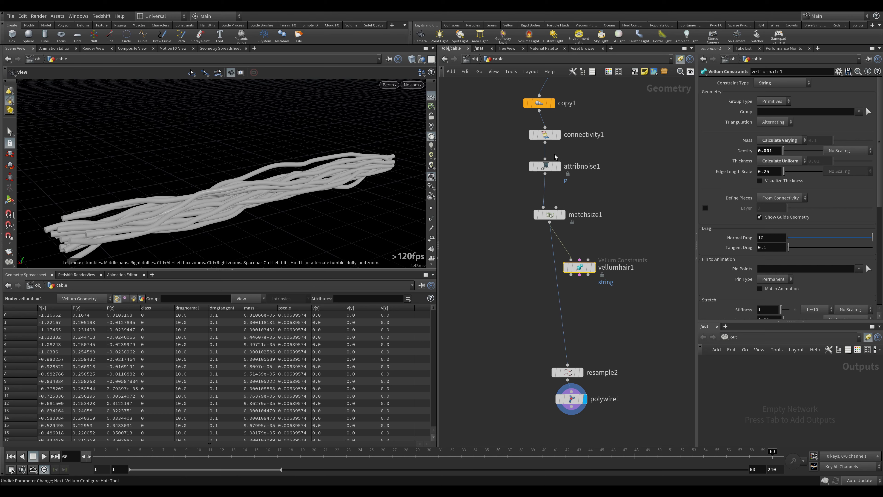
- Set Edge Length Scale to 1 and compare the constraint spheres with the polywire tubes
{"action": "left_click", "coordinate": [593, 269]}
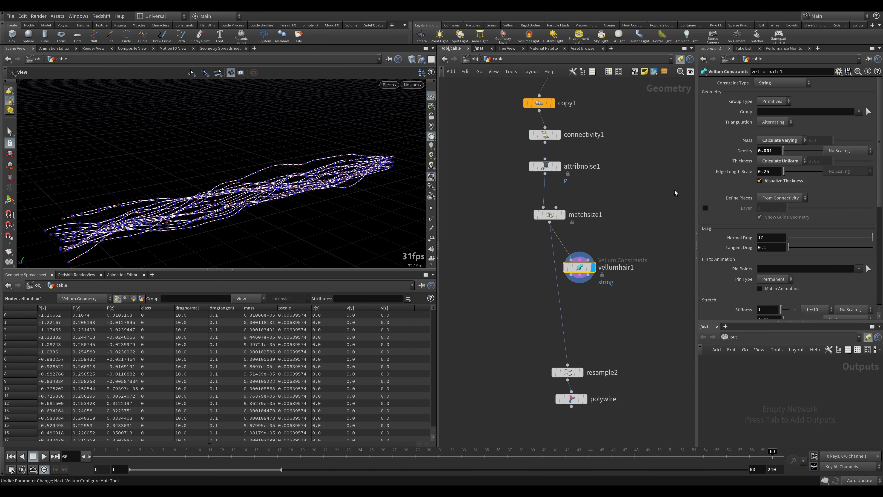
{"action": "scroll", "coordinate": [295, 144], "scroll_direction": "up", "scroll_amount": 5}
{"action": "scroll", "coordinate": [295, 146], "scroll_direction": "up", "scroll_amount": 3}
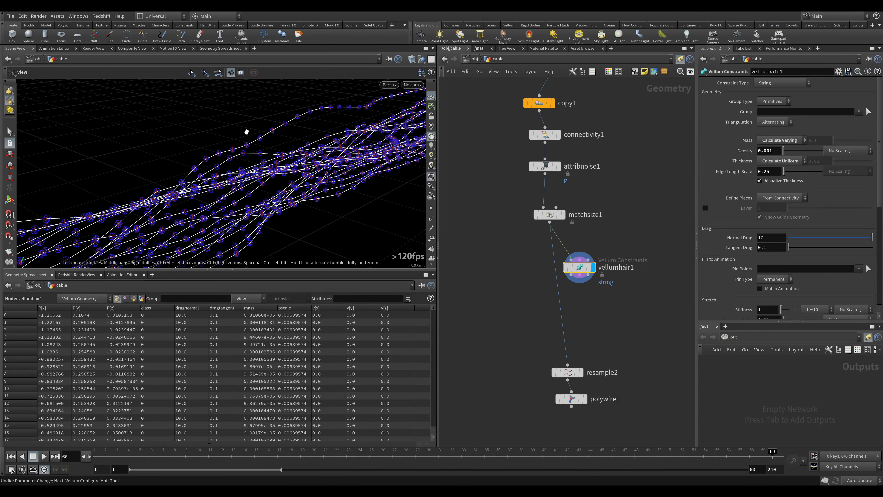
{"action": "mouse_move", "coordinate": [246, 132]}
{"action": "left_mouse_down"}
{"action": "mouse_move", "coordinate": [233, 148]}
{"action": "mouse_move", "coordinate": [225, 129]}
{"action": "left_mouse_up"}
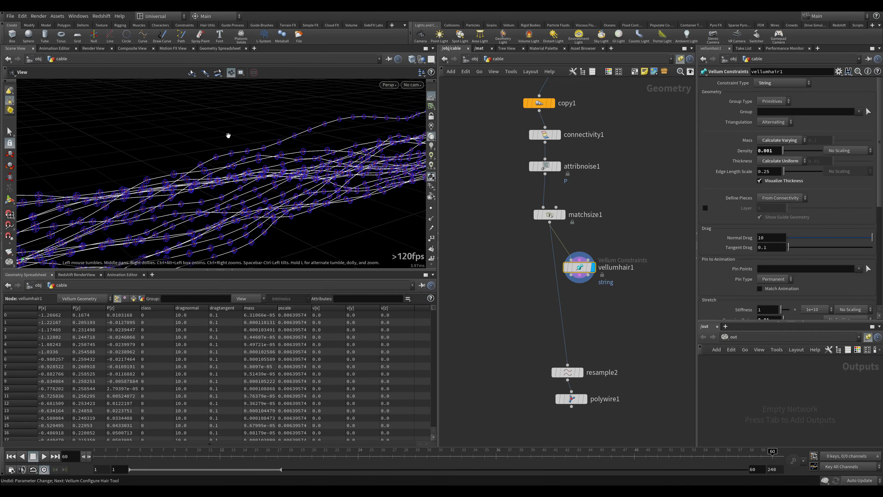
{"action": "mouse_move", "coordinate": [270, 148]}
{"action": "left_mouse_down"}
{"action": "mouse_move", "coordinate": [256, 141]}
{"action": "mouse_move", "coordinate": [295, 142]}
{"action": "left_mouse_up"}
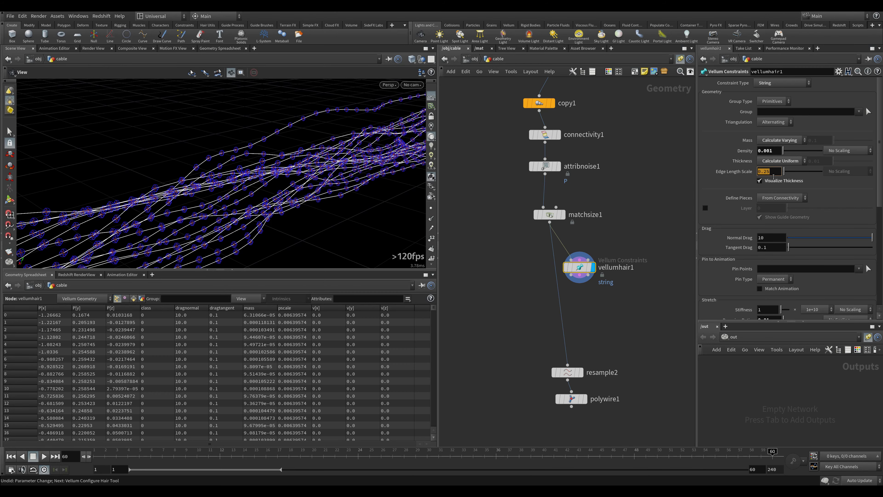
{"action": "type", "text": "1"}
{"action": "key", "text": "Return"}
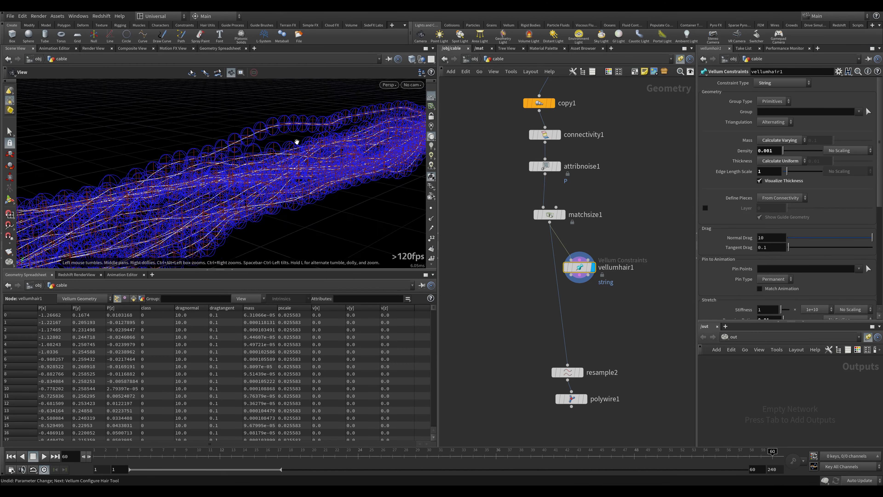
{"action": "left_click_drag", "start_coordinate": [296, 141], "coordinate": [320, 164]}
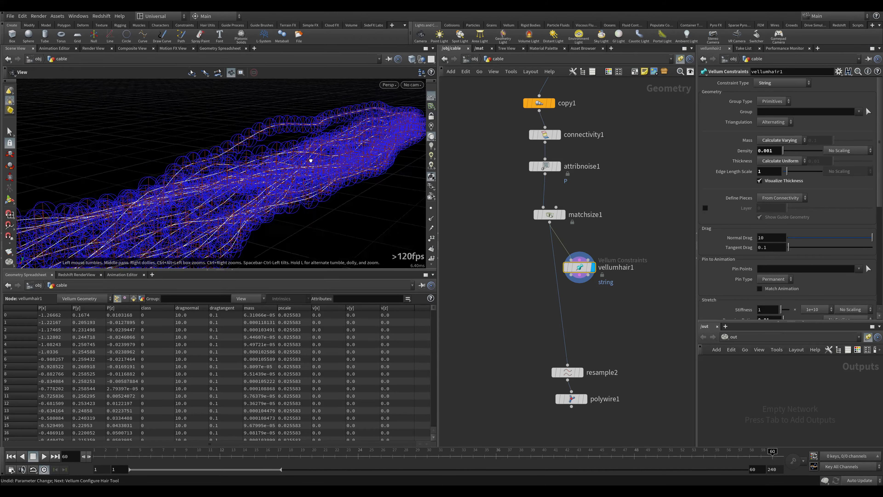
{"action": "left_click", "coordinate": [585, 399]}
{"action": "left_click", "coordinate": [591, 271]}
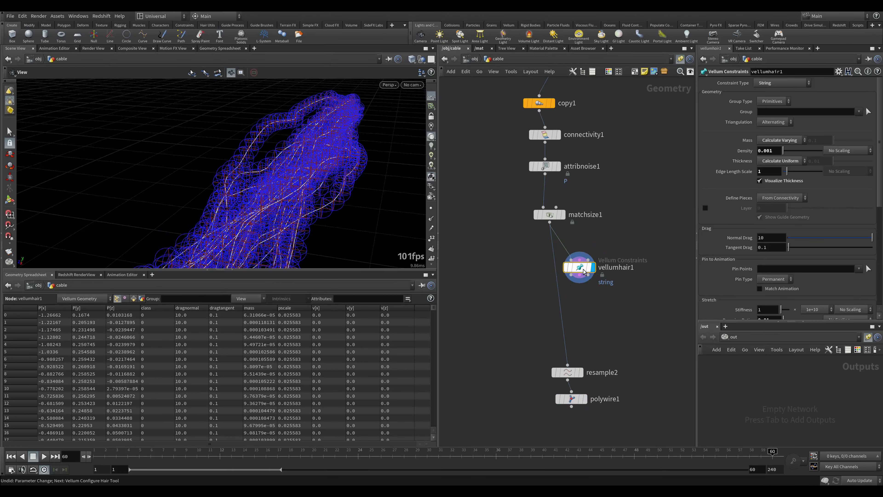
{"action": "mouse_move", "coordinate": [256, 142]}
{"action": "left_mouse_down"}
{"action": "mouse_move", "coordinate": [259, 130]}
{"action": "mouse_move", "coordinate": [243, 144]}
{"action": "mouse_move", "coordinate": [250, 159]}
{"action": "left_mouse_up"}
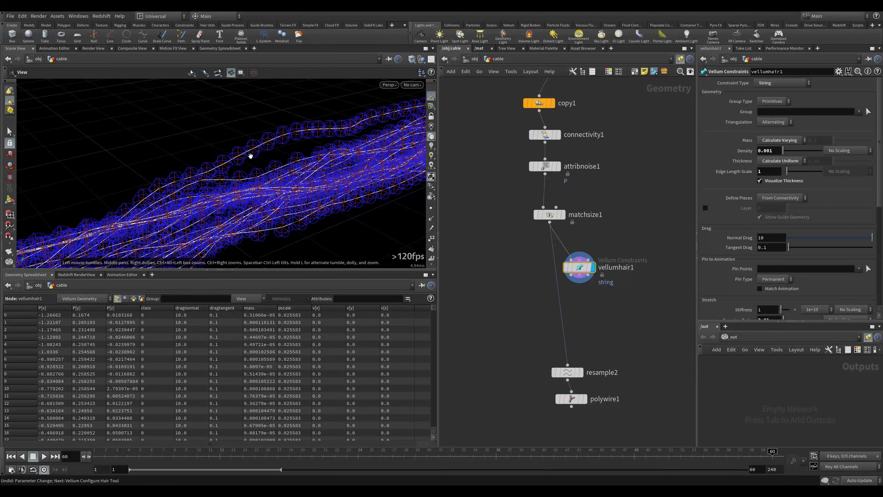
- Insert a resample3 node between matchsize1 and vellumhair1
{"action": "key", "text": "Tab"}
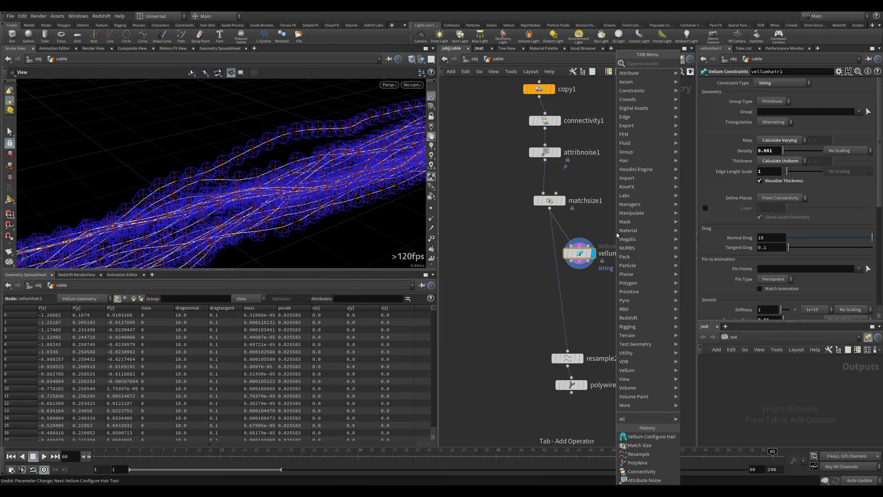
{"action": "type", "text": "res"}
{"action": "left_click", "coordinate": [701, 63]}
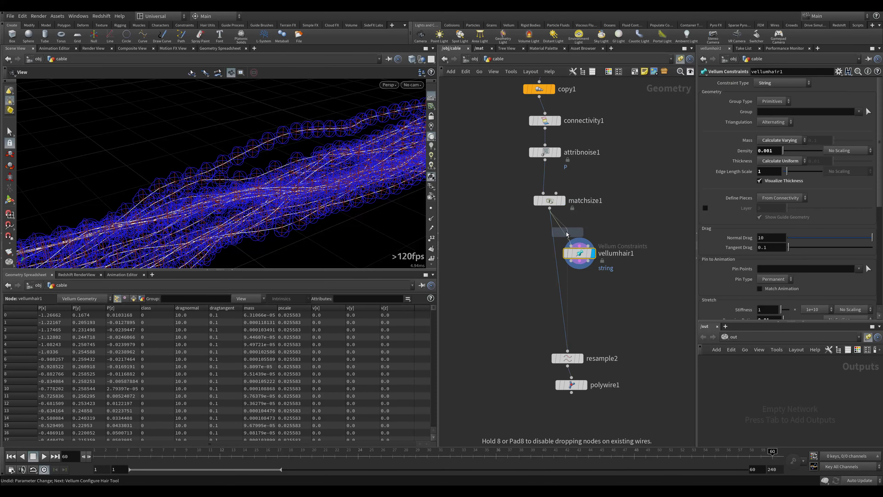
{"action": "left_click", "coordinate": [566, 233]}
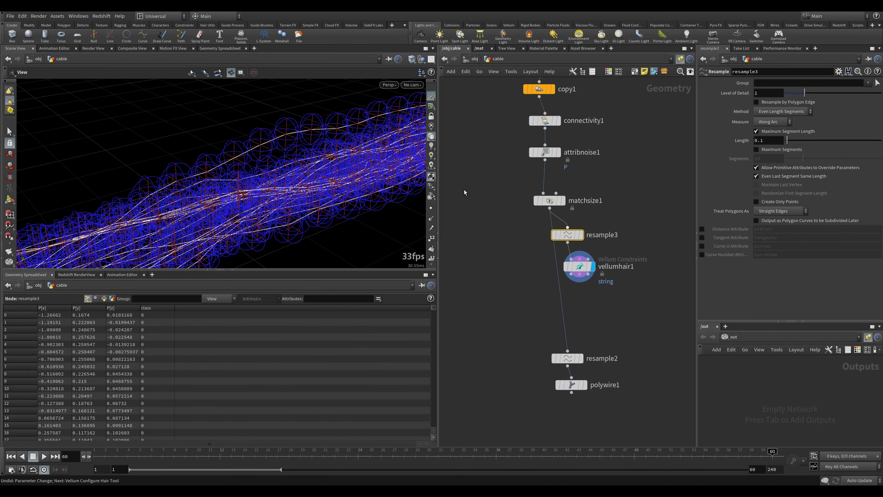
{"action": "mouse_move", "coordinate": [347, 150]}
{"action": "left_mouse_down"}
{"action": "mouse_move", "coordinate": [330, 146]}
{"action": "mouse_move", "coordinate": [339, 148]}
{"action": "left_mouse_up"}
{"action": "left_click_drag", "start_coordinate": [269, 134], "coordinate": [309, 134]}
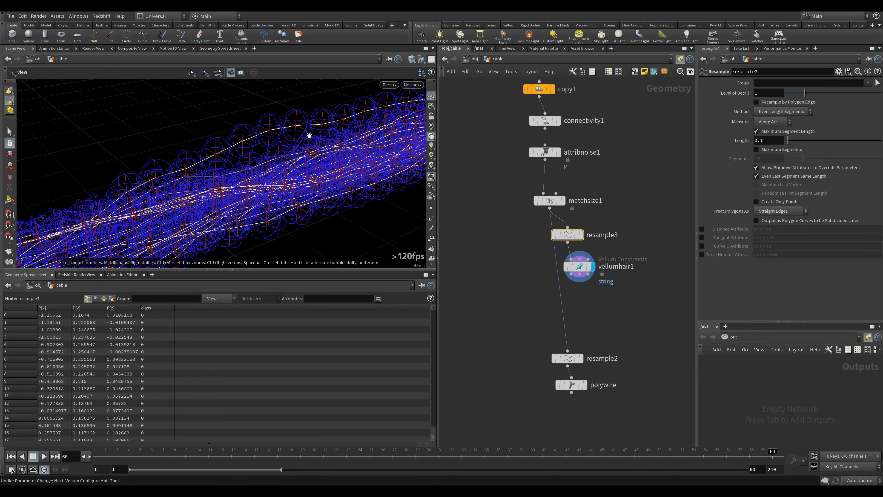
{"action": "left_click_drag", "start_coordinate": [568, 234], "coordinate": [579, 236]}
- Set resample3's segment length to 0.03 and inspect the denser tubes
{"action": "left_click", "coordinate": [776, 139]}
{"action": "key", "text": "BackSpace"}
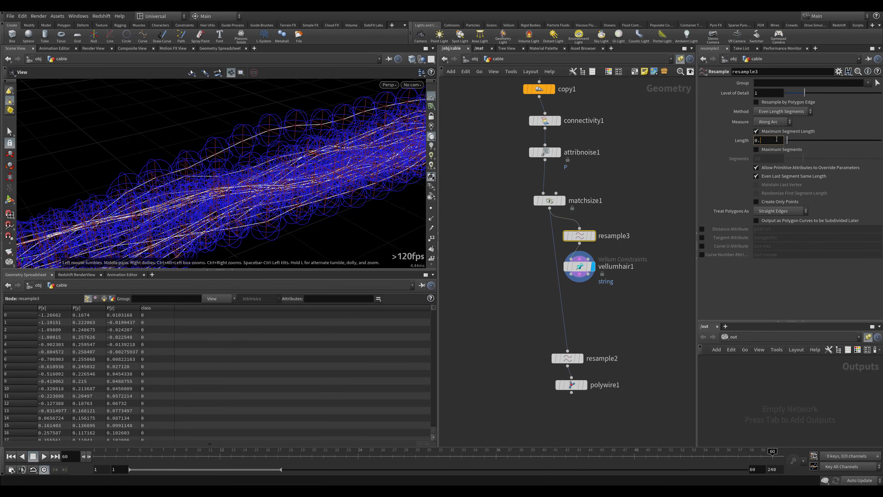
{"action": "type", "text": "03"}
{"action": "key", "text": "Return"}
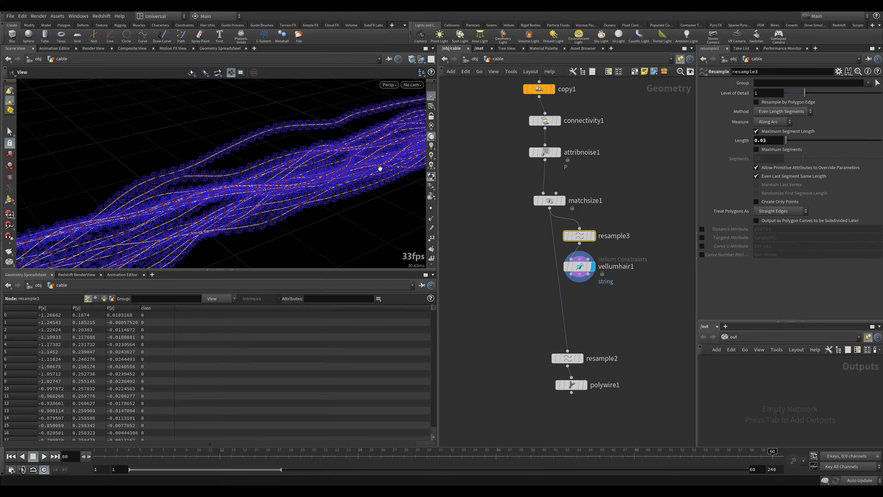
{"action": "mouse_move", "coordinate": [379, 167]}
{"action": "left_mouse_down"}
{"action": "mouse_move", "coordinate": [256, 162]}
{"action": "mouse_move", "coordinate": [315, 179]}
{"action": "mouse_move", "coordinate": [233, 124]}
{"action": "left_mouse_up"}
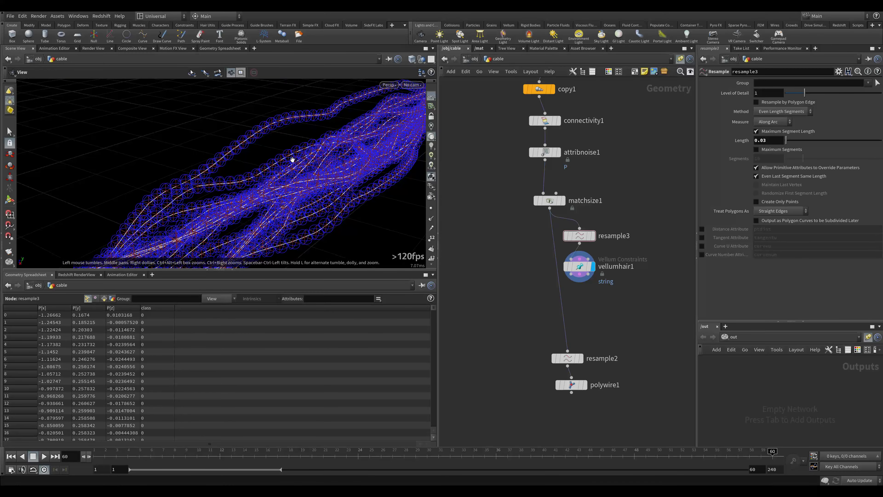
{"action": "left_click", "coordinate": [588, 401]}
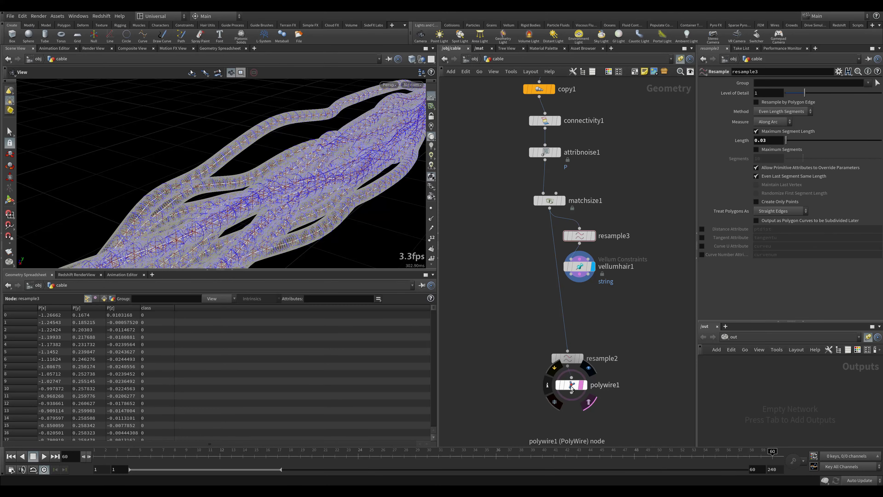
{"action": "left_click", "coordinate": [572, 388]}
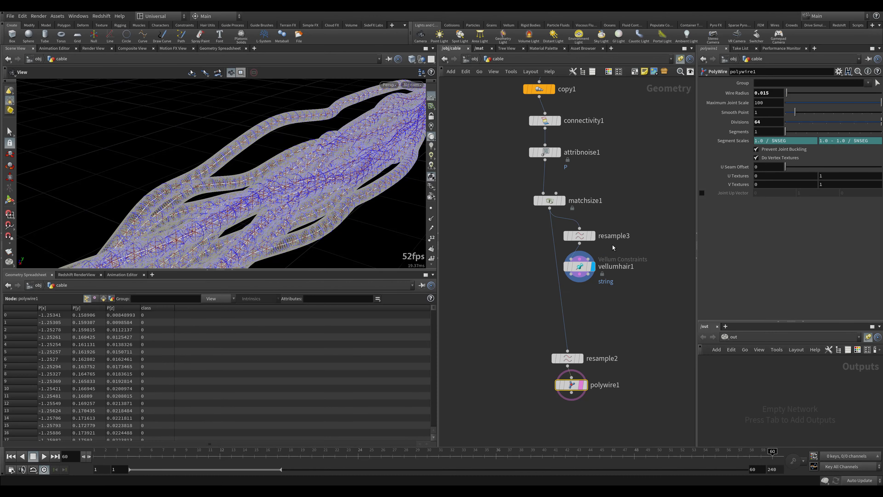
{"action": "left_click", "coordinate": [611, 236]}
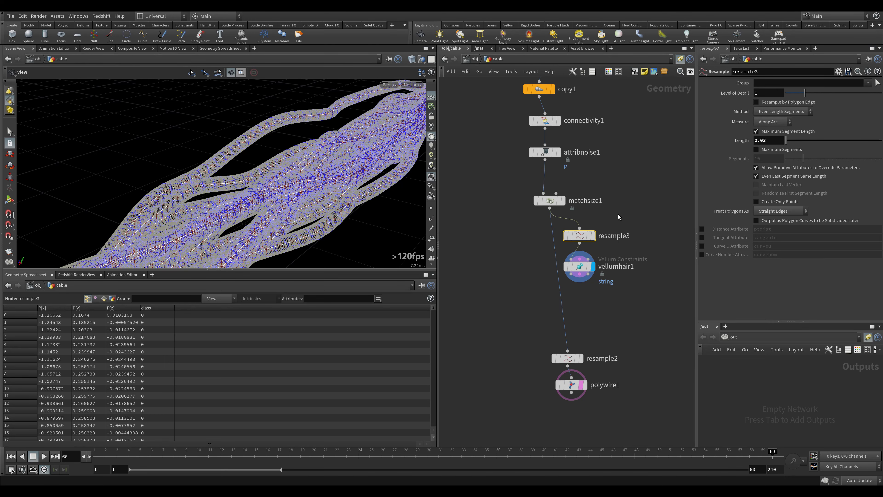
{"action": "key", "text": "Down"}
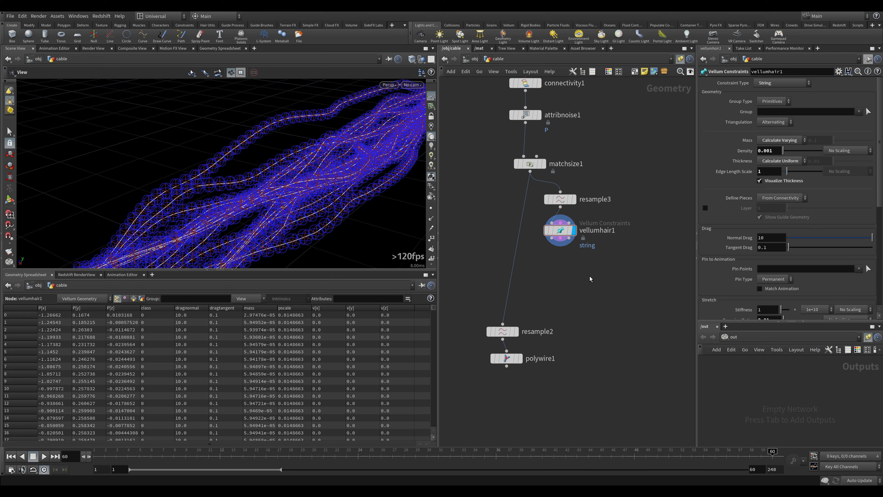
- Add a Vellum Solver under vellumhair1 and wire its outputs in, then delete it
{"action": "key", "text": "Tab"}
{"action": "type", "text": "vellum solver"}
{"action": "key", "text": "Return"}
{"action": "left_click", "coordinate": [569, 277]}
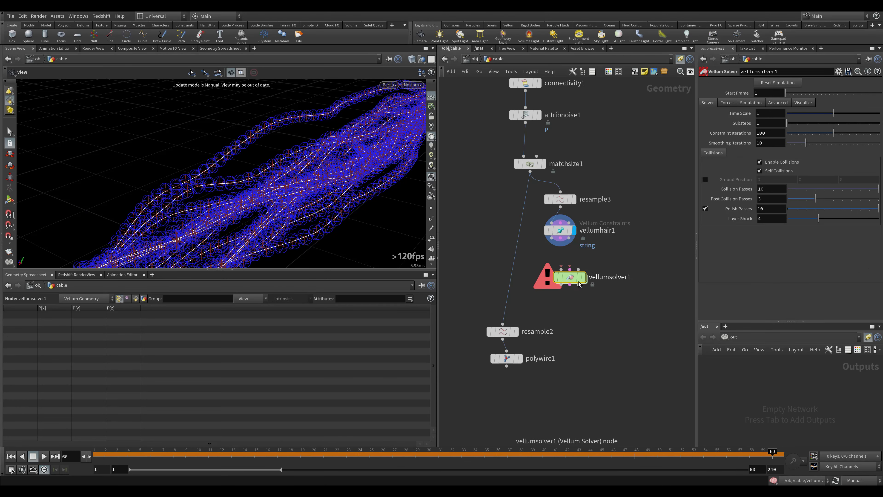
{"action": "left_click_drag", "start_coordinate": [574, 278], "coordinate": [565, 277]}
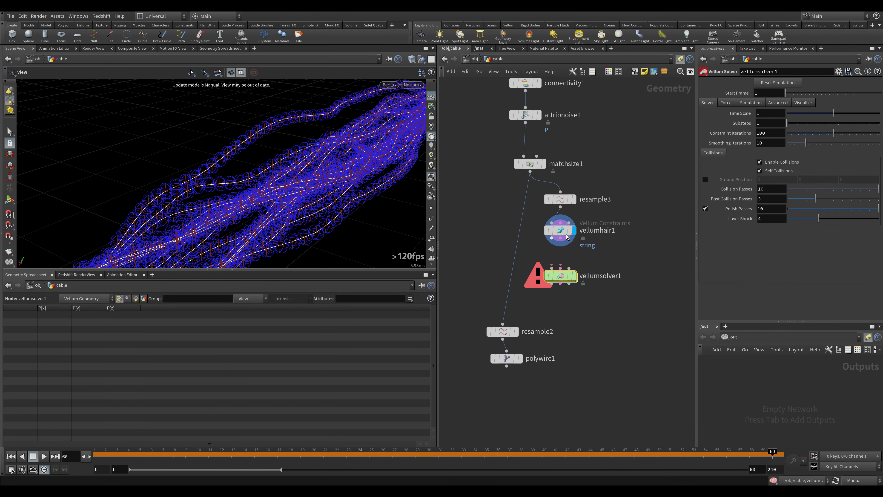
{"action": "left_click_drag", "start_coordinate": [555, 245], "coordinate": [548, 274]}
{"action": "mouse_move", "coordinate": [560, 238]}
{"action": "left_mouse_down"}
{"action": "mouse_move", "coordinate": [560, 268]}
{"action": "mouse_move", "coordinate": [569, 268]}
{"action": "left_mouse_up"}
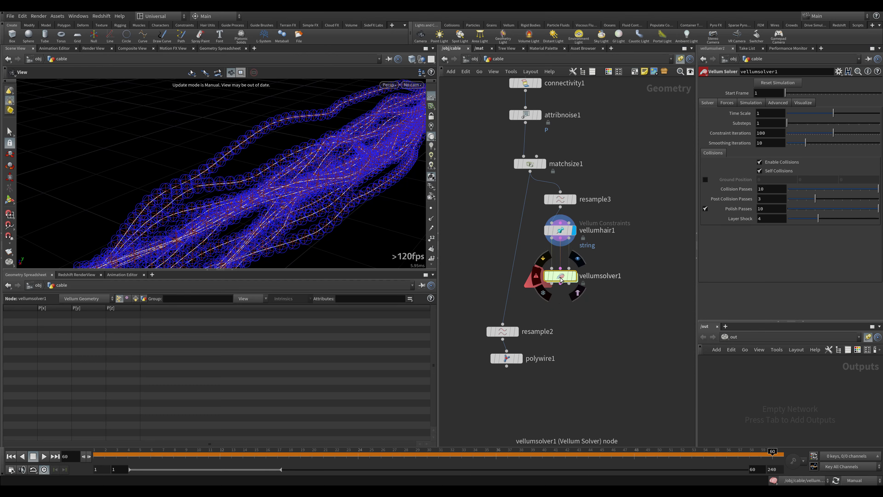
{"action": "key", "text": "Delete"}
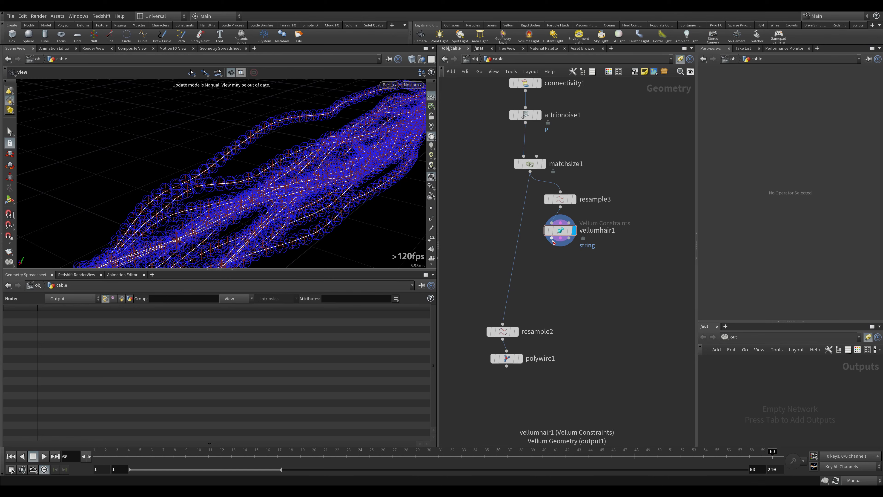
- Recreate the Vellum Solver from vellumhair1's output and display its simulated strands
{"action": "left_click", "coordinate": [552, 239]}
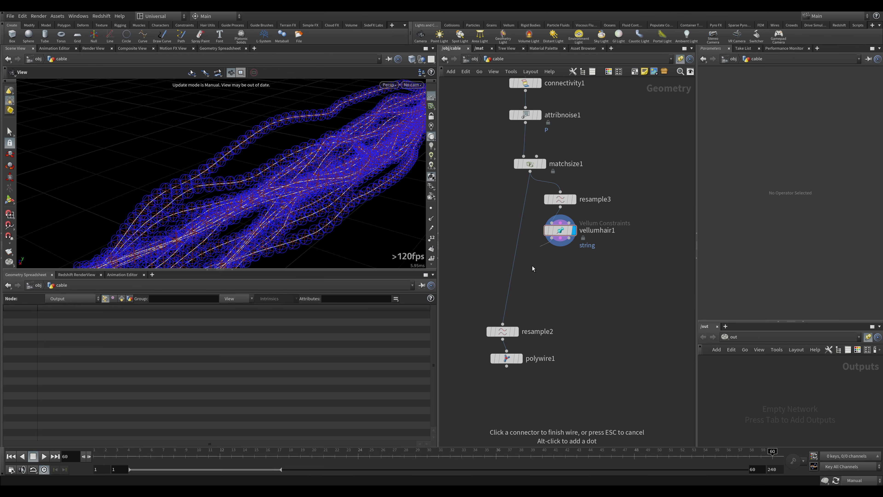
{"action": "key", "text": "Tab"}
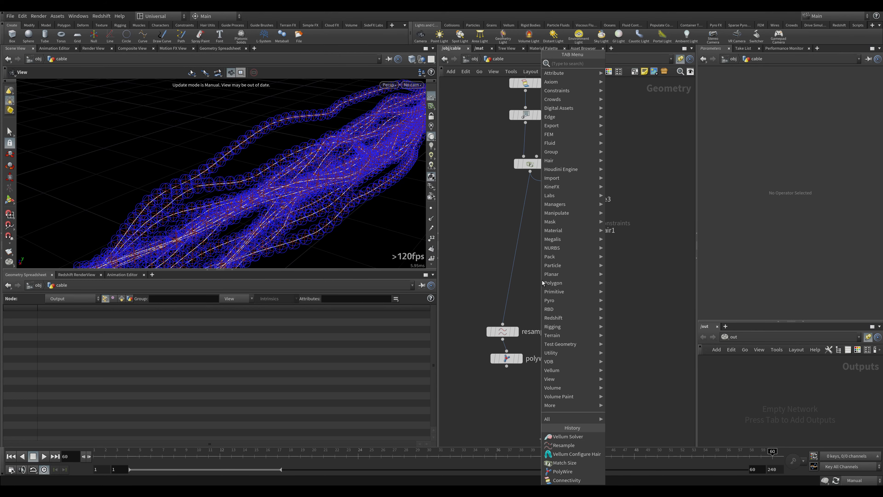
{"action": "type", "text": "el"}
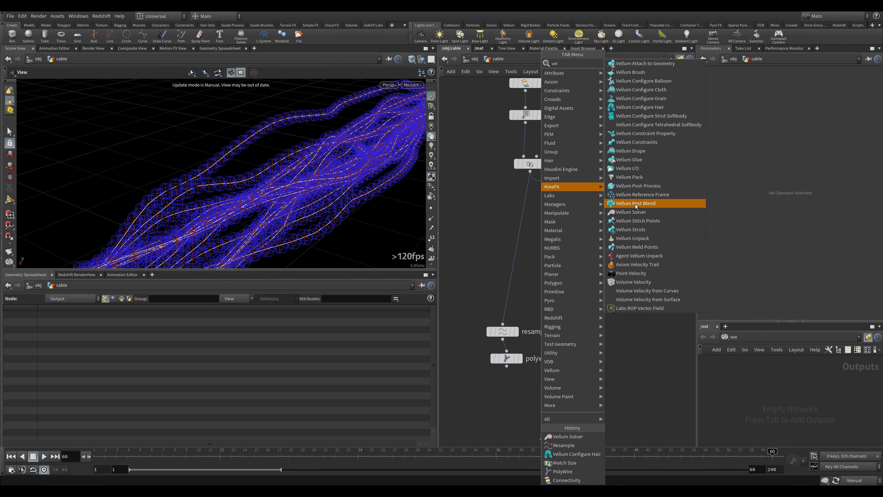
{"action": "left_click", "coordinate": [631, 212]}
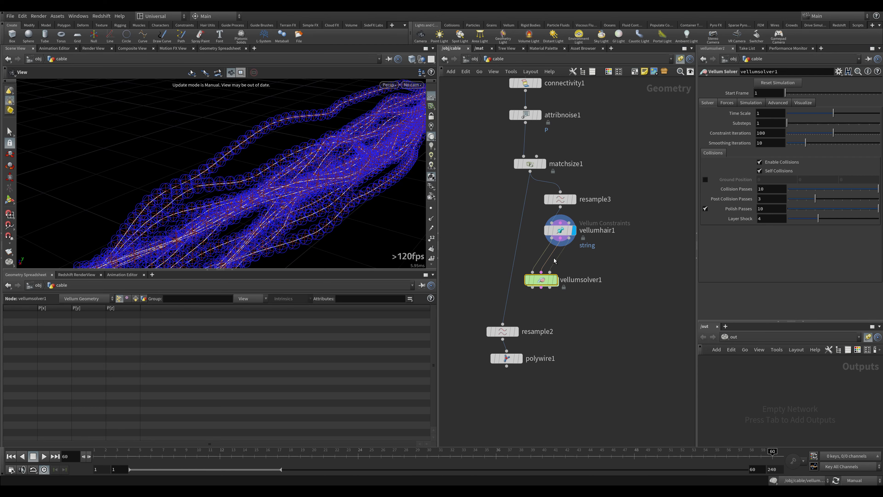
{"action": "left_click_drag", "start_coordinate": [552, 284], "coordinate": [571, 279]}
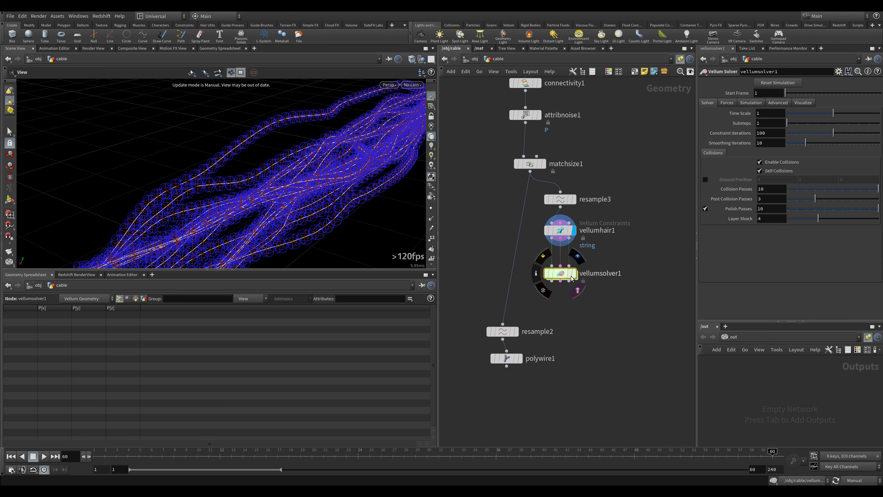
{"action": "left_click", "coordinate": [573, 273]}
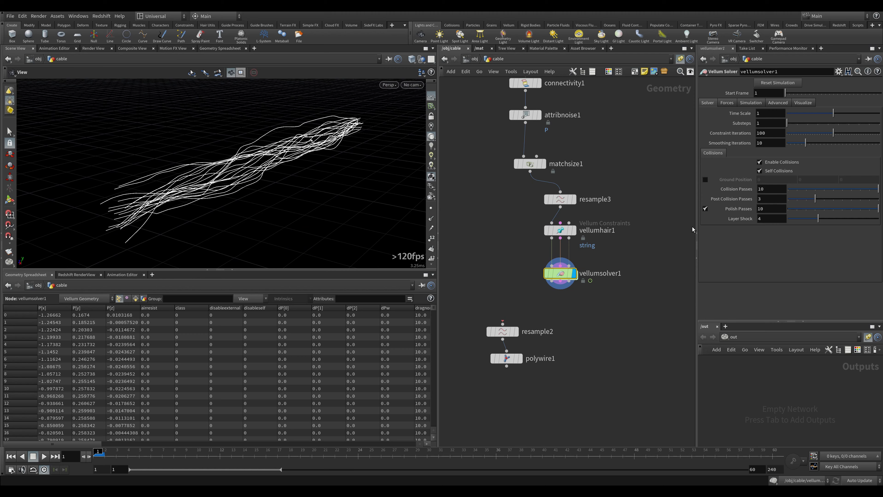
- Enable the solver's ground plane and play the sim until the cables settle
{"action": "left_click", "coordinate": [706, 179]}
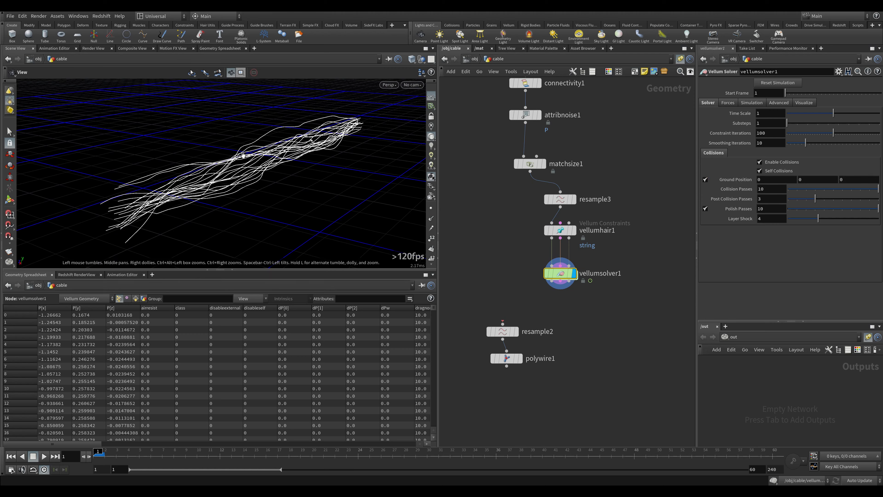
{"action": "left_click_drag", "start_coordinate": [243, 155], "coordinate": [256, 160]}
{"action": "key", "text": "Up"}
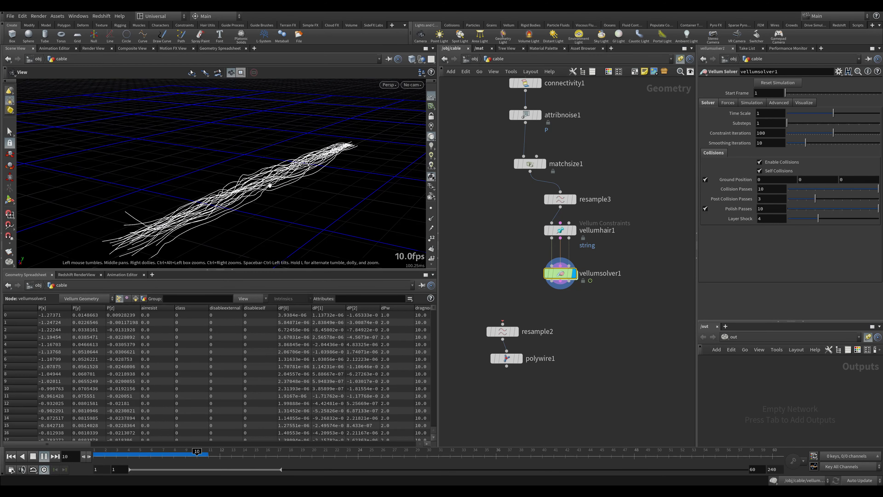
{"action": "key", "text": "Up"}
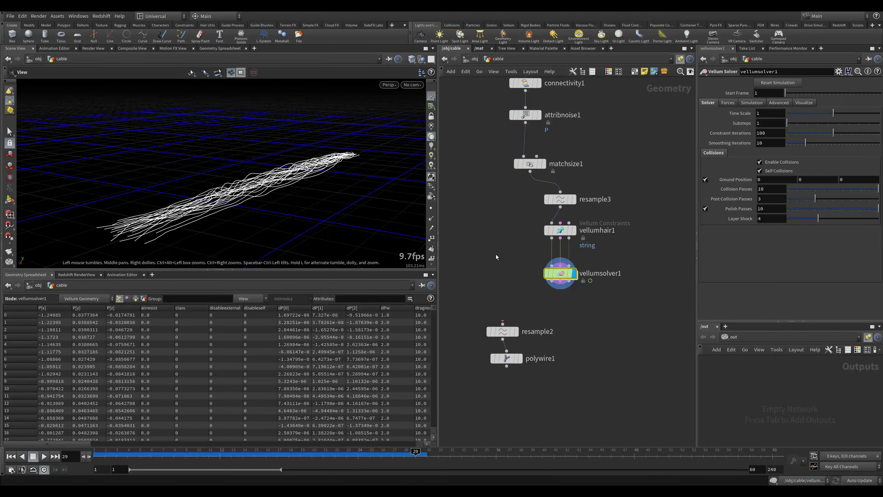
- Wire vellumsolver1 into resample2 and display the polywire1 tubes
{"action": "left_click_drag", "start_coordinate": [560, 287], "coordinate": [502, 324]}
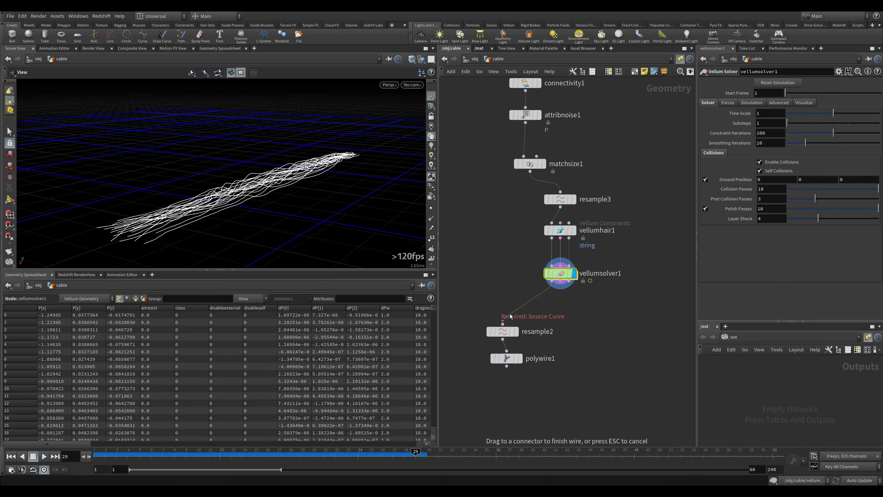
{"action": "left_click", "coordinate": [520, 358]}
{"action": "mouse_move", "coordinate": [375, 148]}
{"action": "left_mouse_down"}
{"action": "mouse_move", "coordinate": [332, 178]}
{"action": "mouse_move", "coordinate": [200, 171]}
{"action": "mouse_move", "coordinate": [261, 167]}
{"action": "mouse_move", "coordinate": [221, 182]}
{"action": "mouse_move", "coordinate": [316, 197]}
{"action": "left_mouse_up"}
{"action": "left_click_drag", "start_coordinate": [321, 134], "coordinate": [336, 179]}
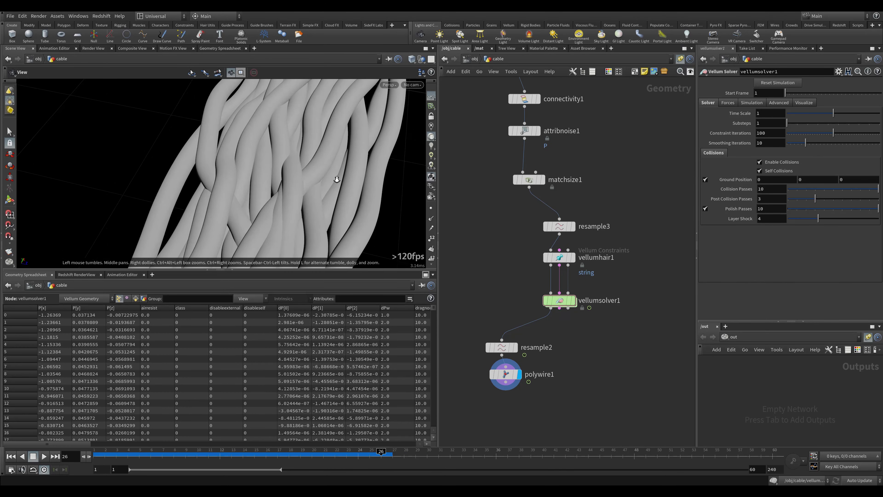
{"action": "right_click_drag", "start_coordinate": [336, 179], "coordinate": [315, 173]}
{"action": "mouse_move", "coordinate": [315, 173]}
{"action": "left_mouse_down"}
{"action": "mouse_move", "coordinate": [262, 181]}
{"action": "mouse_move", "coordinate": [340, 163]}
{"action": "mouse_move", "coordinate": [389, 223]}
{"action": "left_mouse_up"}
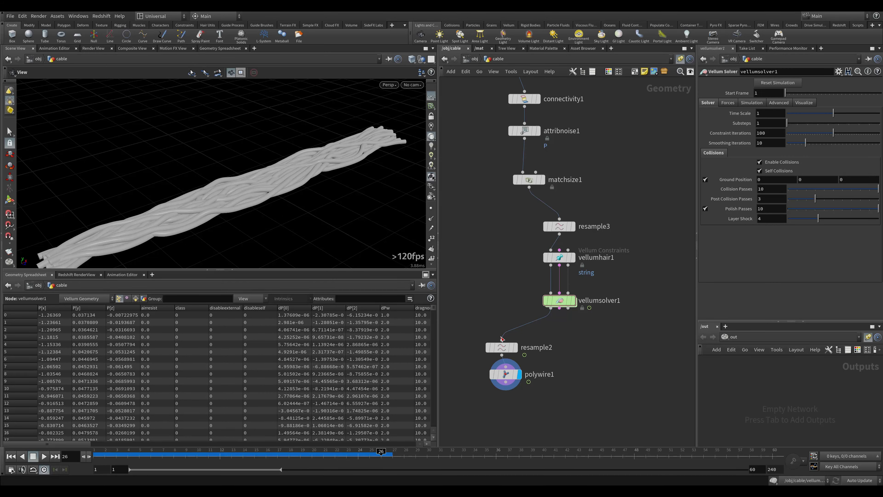
- Set vellumsolver1's Substeps to 4 and view the recooked strands from the side
{"action": "double_click", "coordinate": [770, 124]}
{"action": "type", "text": "4"}
{"action": "key", "text": "Return"}
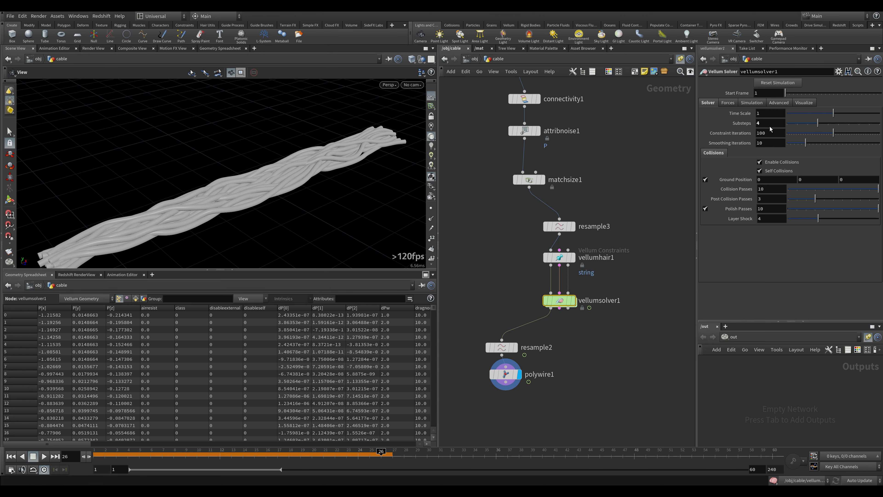
{"action": "mouse_move", "coordinate": [335, 183]}
{"action": "left_mouse_down"}
{"action": "mouse_move", "coordinate": [243, 178]}
{"action": "mouse_move", "coordinate": [275, 157]}
{"action": "mouse_move", "coordinate": [211, 172]}
{"action": "left_mouse_up"}
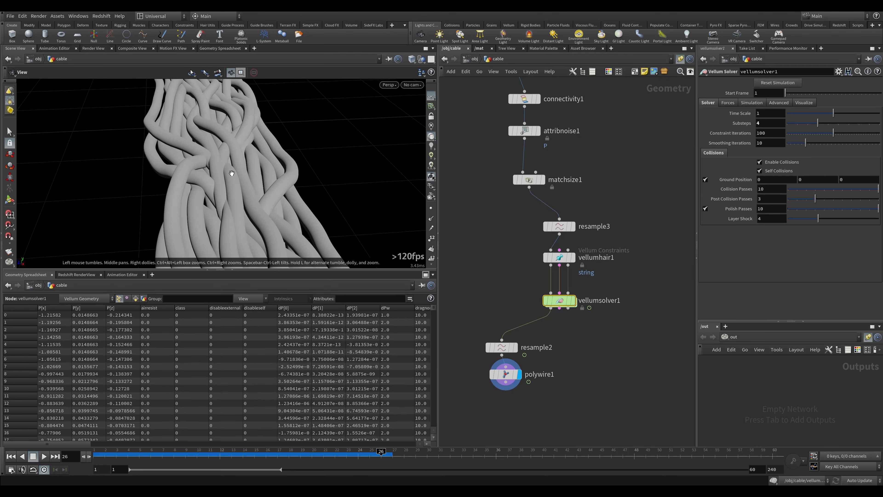
{"action": "scroll", "coordinate": [601, 260], "scroll_direction": "down", "scroll_amount": 3}
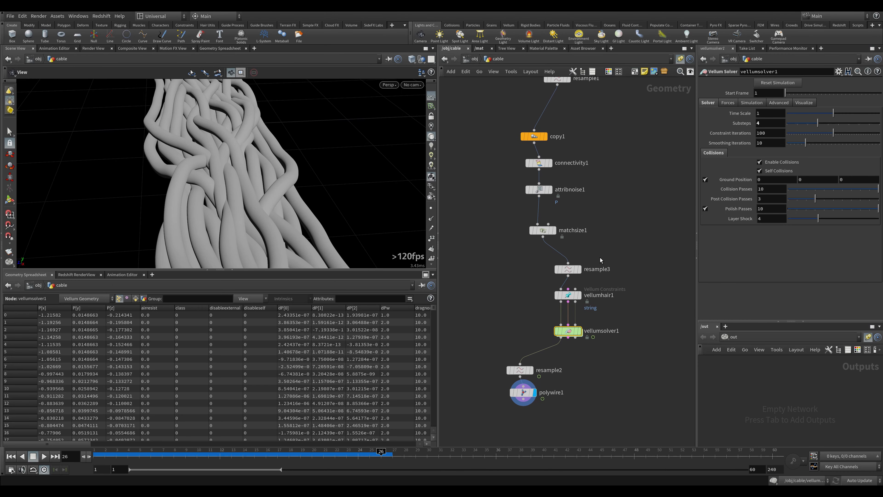
- Display matchsize1, then undo so resample2 feeds from matchsize1 with polywire1 shown
{"action": "middle_click_drag", "start_coordinate": [600, 260], "coordinate": [608, 311]}
{"action": "left_click", "coordinate": [562, 283]}
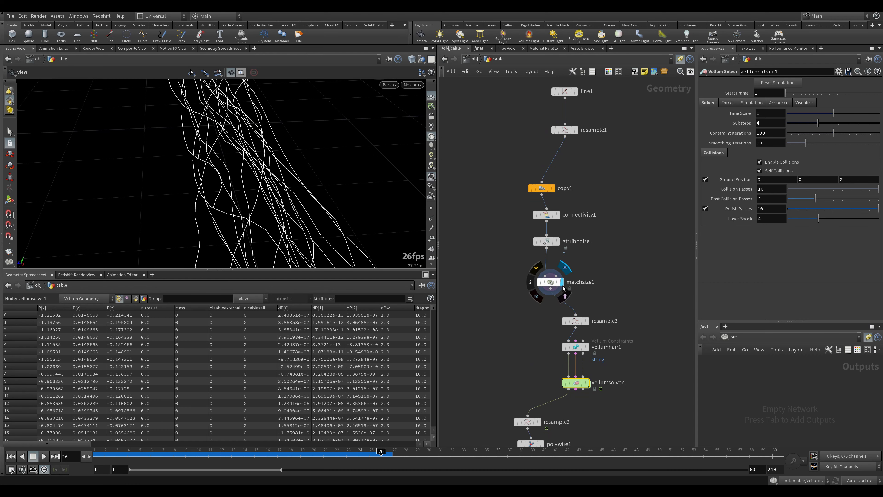
{"action": "left_click_drag", "start_coordinate": [240, 197], "coordinate": [264, 180]}
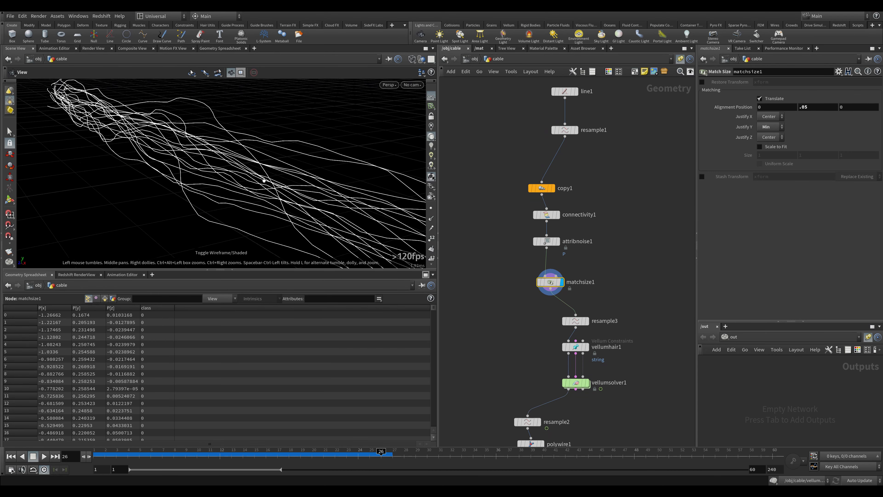
{"action": "key", "text": "ctrl+z"}
{"action": "key", "text": "ctrl+z"}
{"action": "key", "text": "Return"}
{"action": "mouse_move", "coordinate": [327, 164]}
{"action": "left_mouse_down"}
{"action": "mouse_move", "coordinate": [228, 147]}
{"action": "mouse_move", "coordinate": [246, 149]}
{"action": "left_mouse_up"}
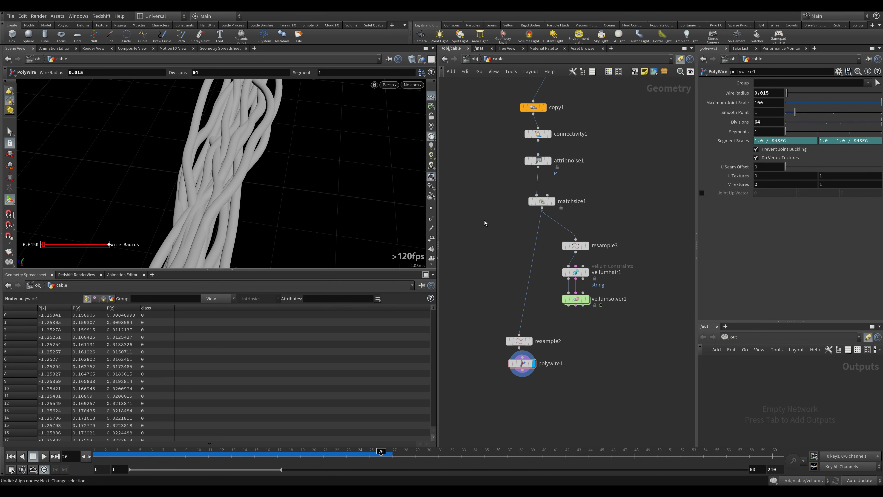
{"action": "key", "text": "Tab"}
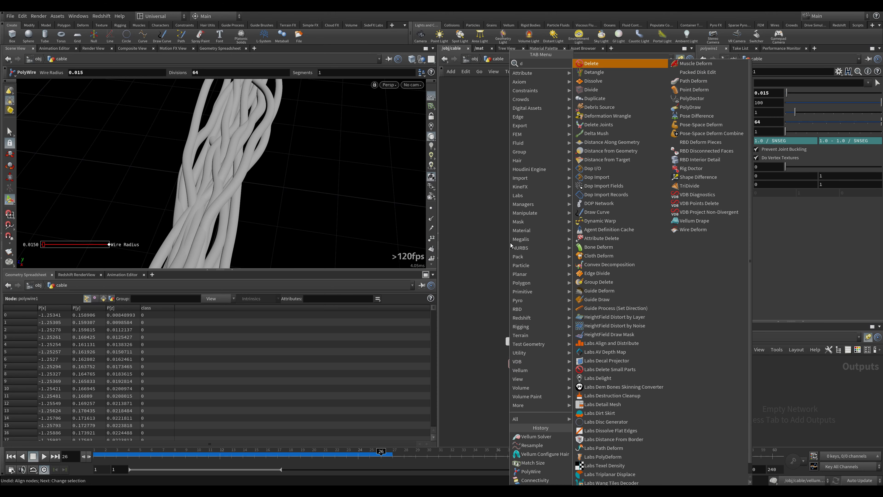
- Add a Detangle node from matchsize1, display it, and check its missing prev pos error
{"action": "type", "text": "de"}
{"action": "left_click", "coordinate": [593, 72]}
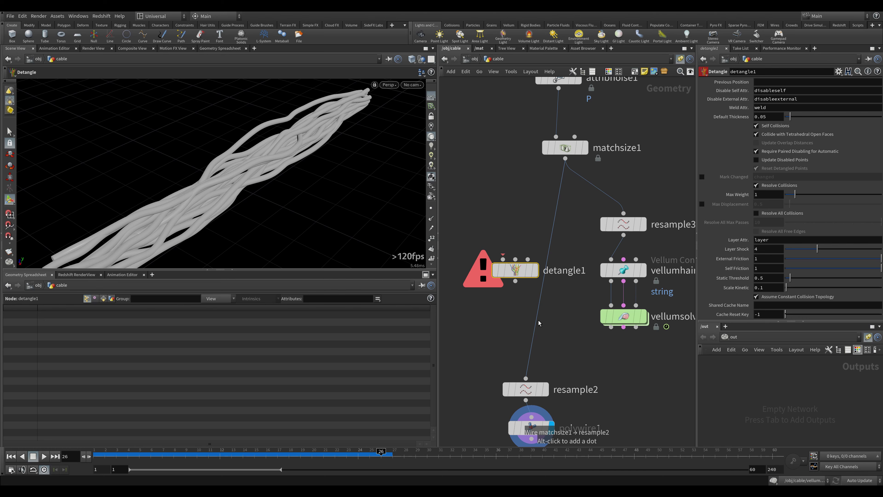
{"action": "scroll", "coordinate": [528, 216], "scroll_direction": "down", "scroll_amount": 3}
{"action": "middle_click_drag", "start_coordinate": [525, 208], "coordinate": [575, 185]}
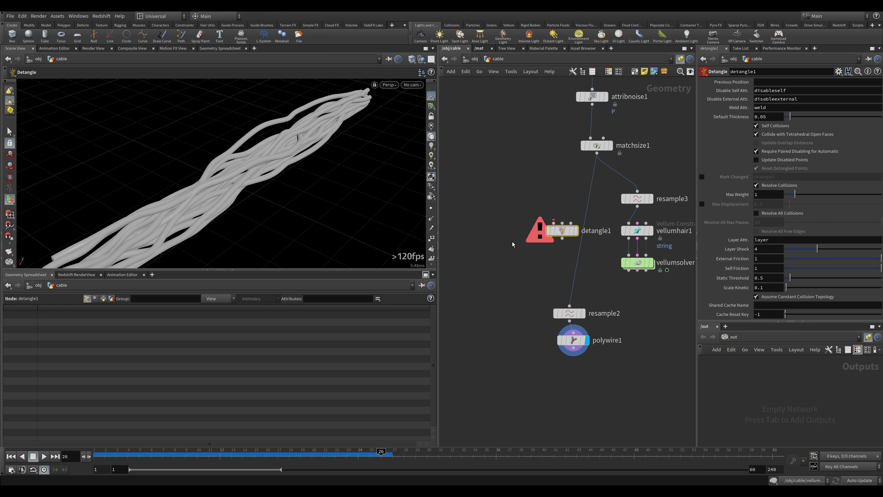
{"action": "left_click", "coordinate": [575, 230]}
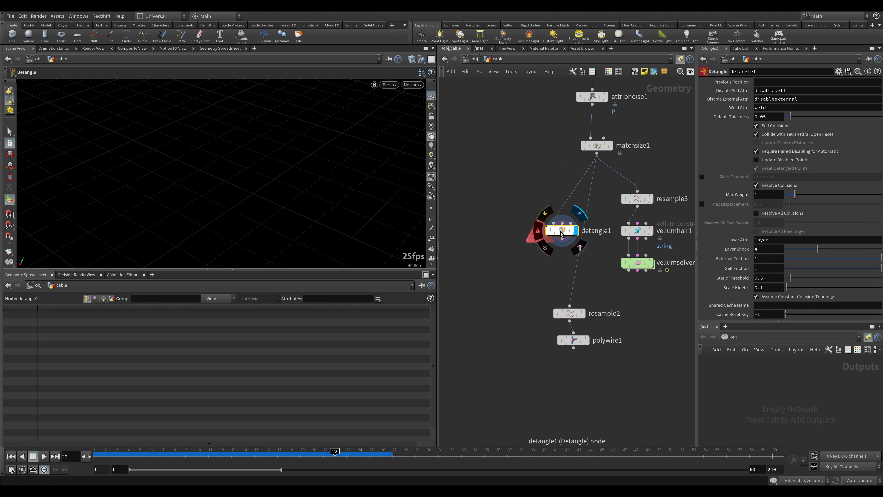
{"action": "middle_click", "coordinate": [563, 234]}
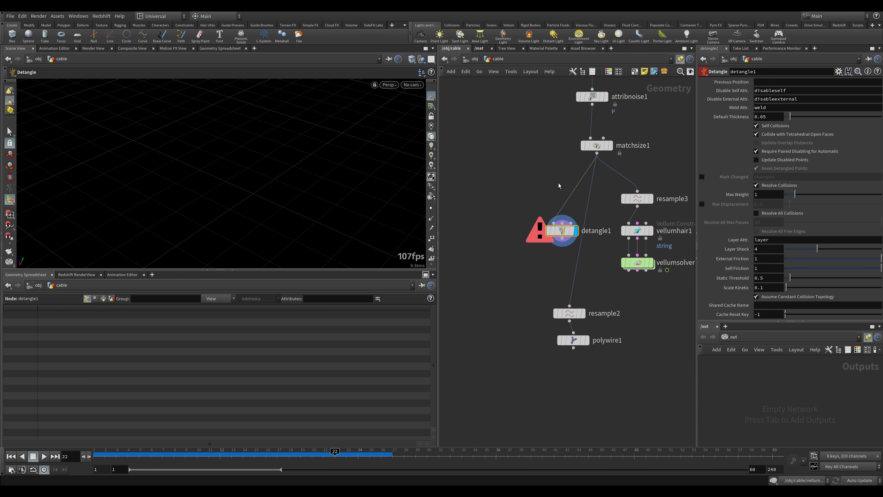
- Insert a Rest Position node between matchsize1 and detangle1
{"action": "key", "text": "Tab"}
{"action": "type", "text": "res"}
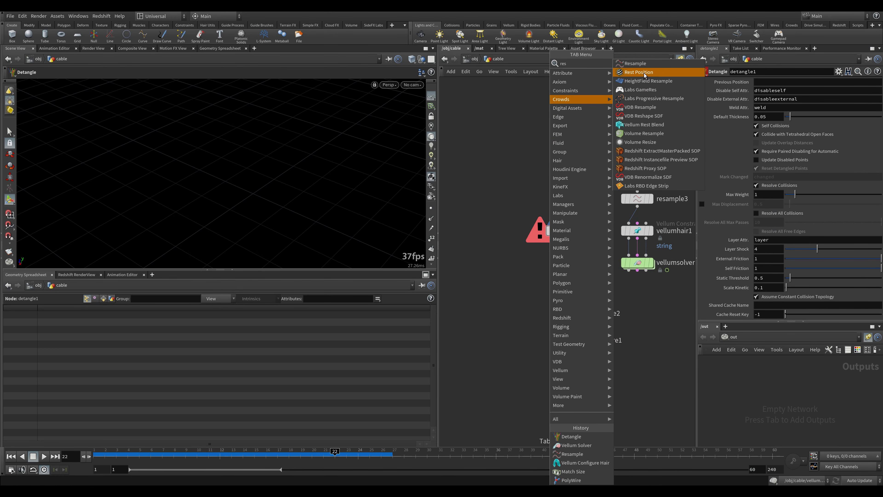
{"action": "left_click", "coordinate": [643, 73]}
{"action": "left_click", "coordinate": [570, 197]}
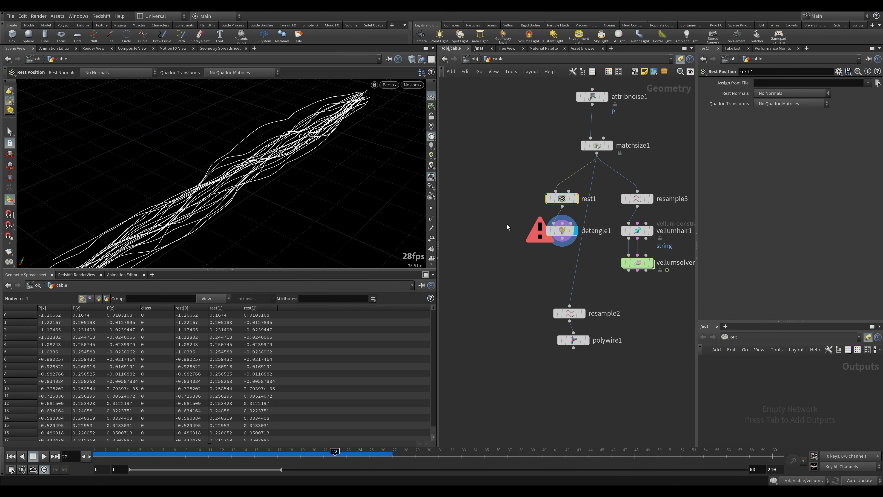
- Set detangle1's Previous Position attribute to 'rest' and orbit around the curves
{"action": "left_click", "coordinate": [562, 230]}
{"action": "left_click", "coordinate": [769, 82]}
{"action": "type", "text": "r"}
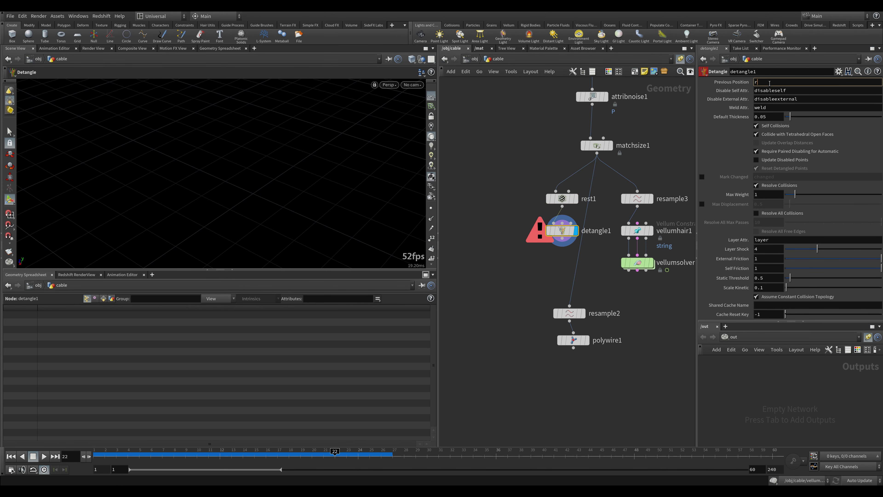
{"action": "type", "text": "est"}
{"action": "key", "text": "Return"}
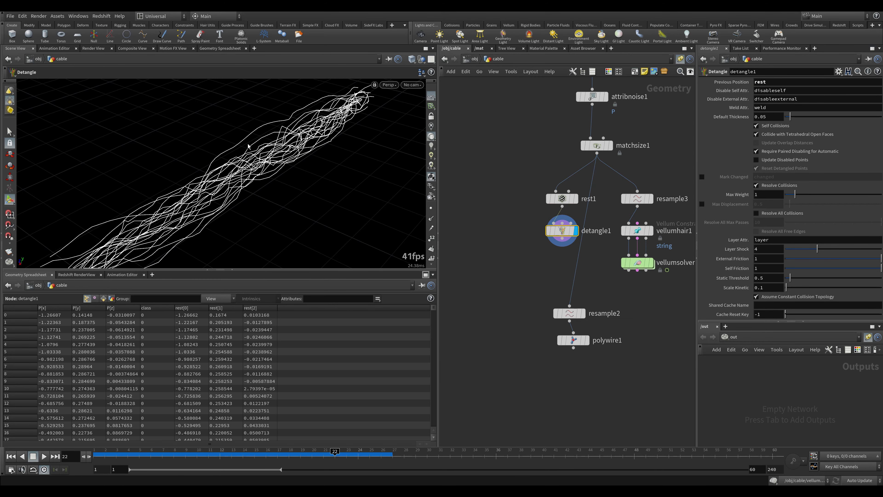
{"action": "key", "text": "Escape"}
{"action": "mouse_move", "coordinate": [257, 143]}
{"action": "left_mouse_down"}
{"action": "mouse_move", "coordinate": [291, 133]}
{"action": "mouse_move", "coordinate": [305, 153]}
{"action": "mouse_move", "coordinate": [286, 148]}
{"action": "mouse_move", "coordinate": [312, 154]}
{"action": "left_mouse_up"}
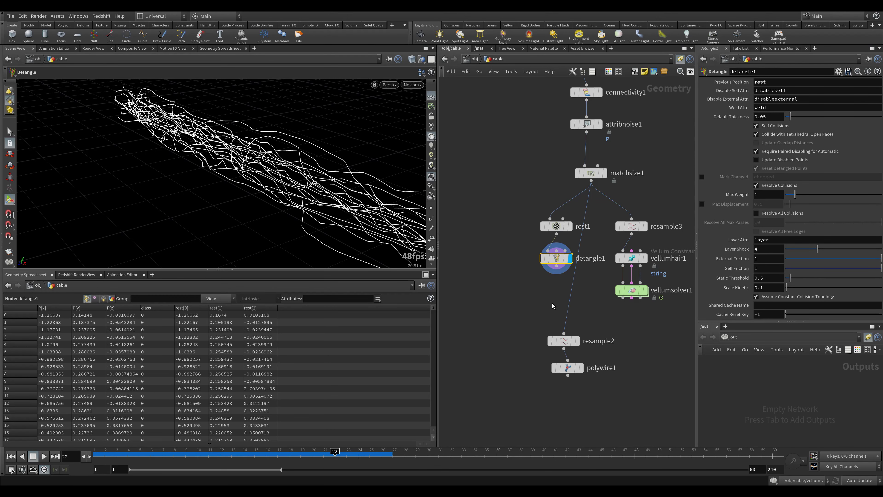
- Link detangle1's Default Thickness to polywire1's Wire Radius with a relative reference
{"action": "left_click", "coordinate": [567, 367]}
{"action": "right_click", "coordinate": [769, 94]}
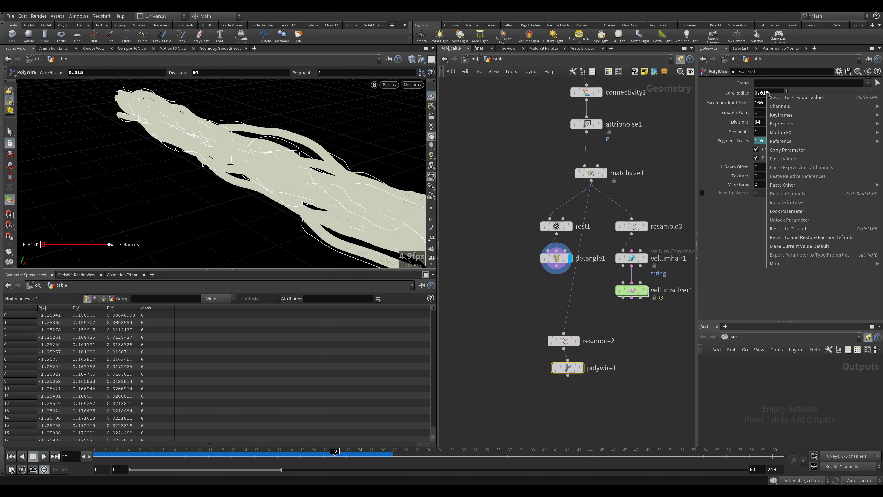
{"action": "left_click", "coordinate": [772, 149]}
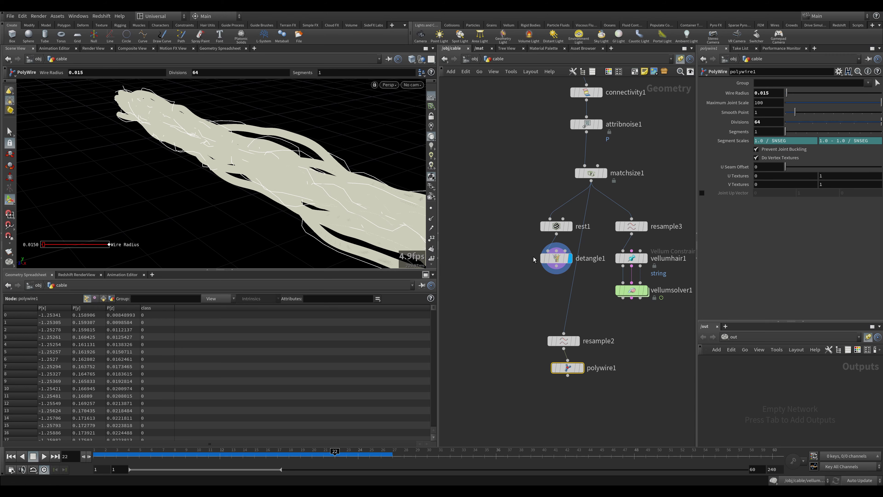
{"action": "left_click", "coordinate": [548, 258]}
{"action": "right_click", "coordinate": [768, 117]}
{"action": "left_click", "coordinate": [787, 198]}
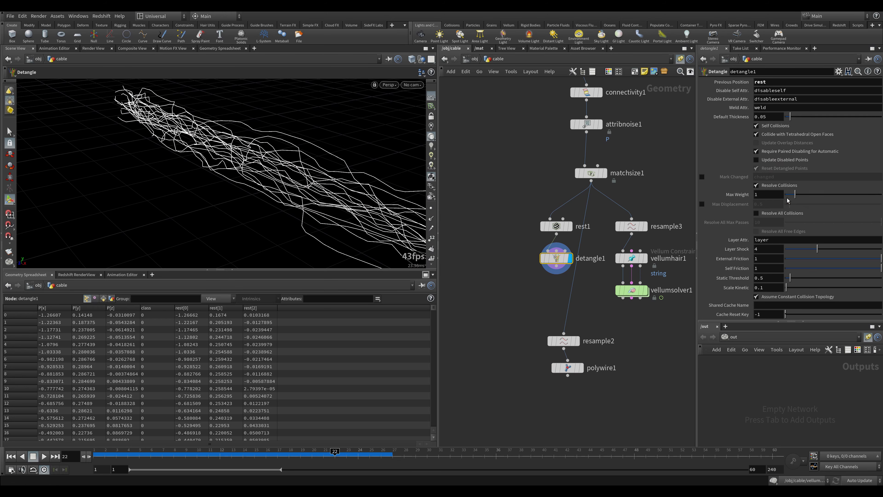
- Set resample3's Length to twice polywire1's wire radius
{"action": "left_click", "coordinate": [632, 226]}
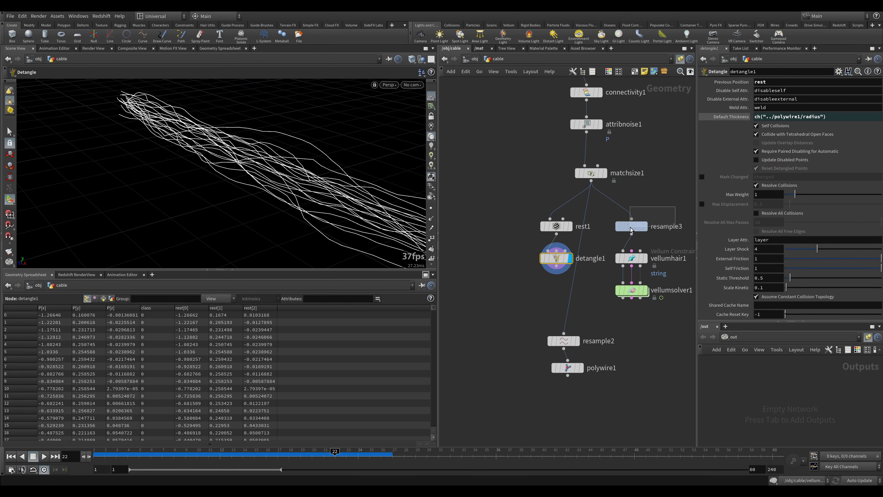
{"action": "right_click", "coordinate": [765, 141]}
{"action": "left_click", "coordinate": [792, 224]}
{"action": "type", "text": "ch(\"../polywire1/radius\")*2"}
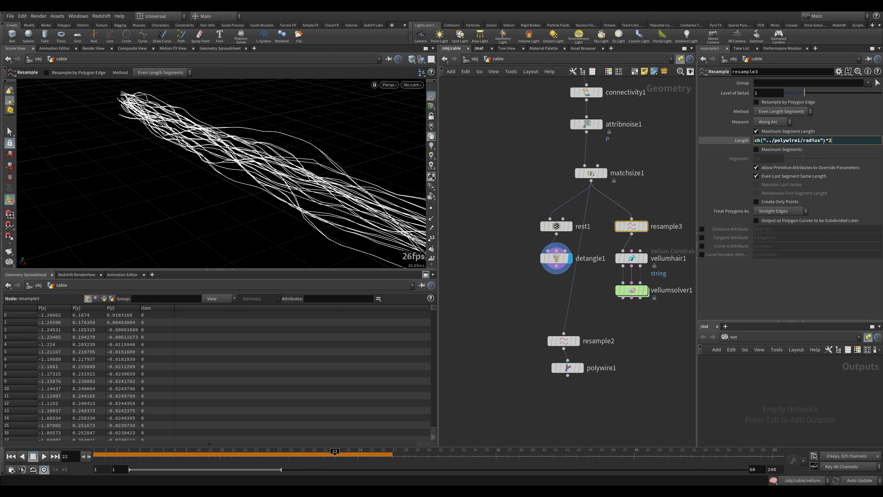
{"action": "key", "text": "Return"}
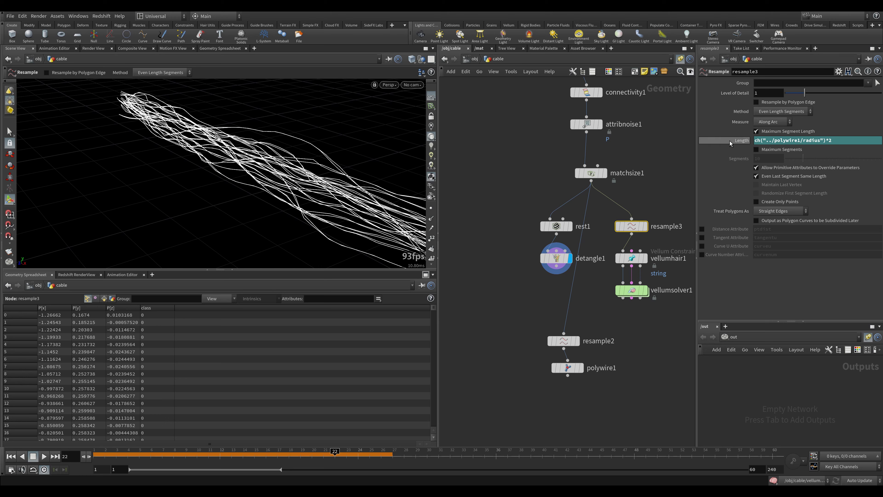
- Wire detangle1 into resample2, display polywire1, and begin connecting resample3 toward rest1
{"action": "left_click", "coordinate": [557, 261]}
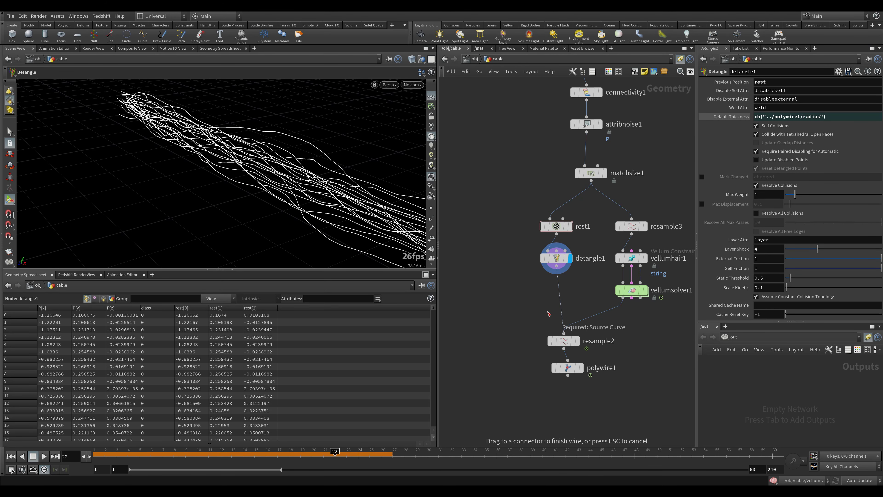
{"action": "left_click_drag", "start_coordinate": [556, 267], "coordinate": [563, 333]}
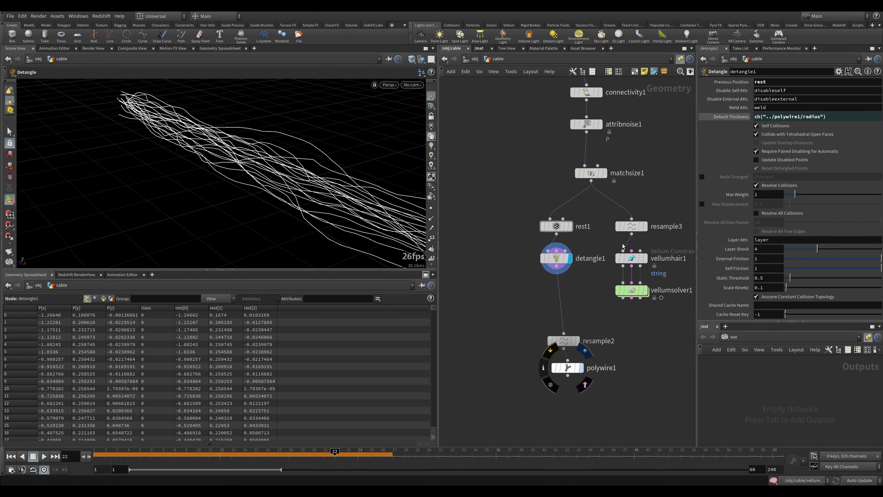
{"action": "left_click", "coordinate": [581, 367]}
{"action": "left_click_drag", "start_coordinate": [631, 234], "coordinate": [525, 228]}
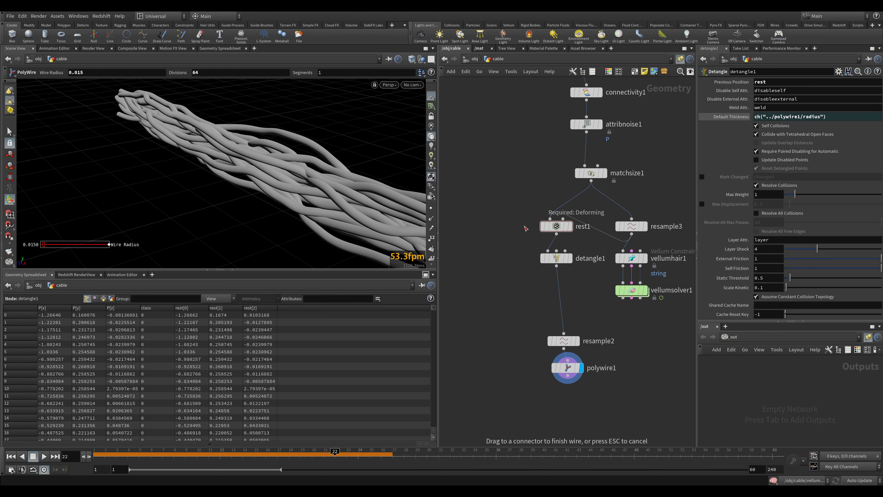
- Connect resample3's output into rest1 and orbit around the recooked cable tubes
{"action": "left_click", "coordinate": [550, 218]}
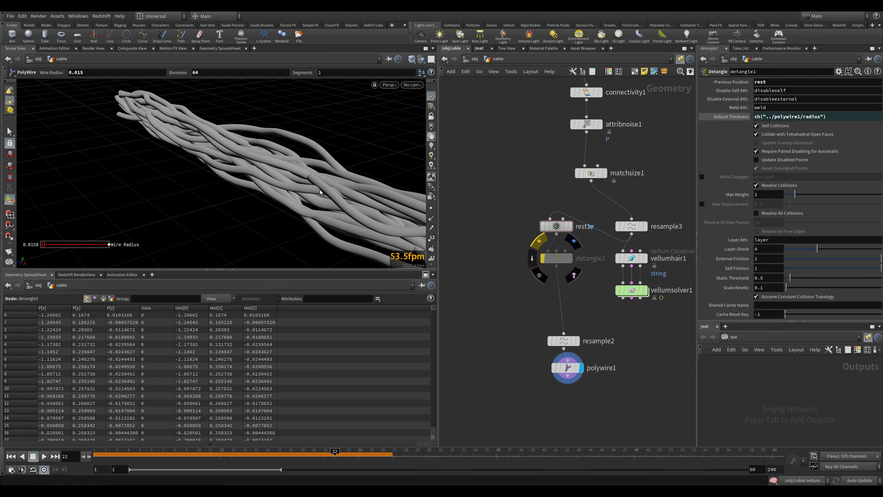
{"action": "key", "text": "Escape"}
{"action": "mouse_move", "coordinate": [320, 192]}
{"action": "left_mouse_down"}
{"action": "mouse_move", "coordinate": [289, 191]}
{"action": "mouse_move", "coordinate": [318, 188]}
{"action": "left_mouse_up"}
{"action": "key", "text": "Return"}
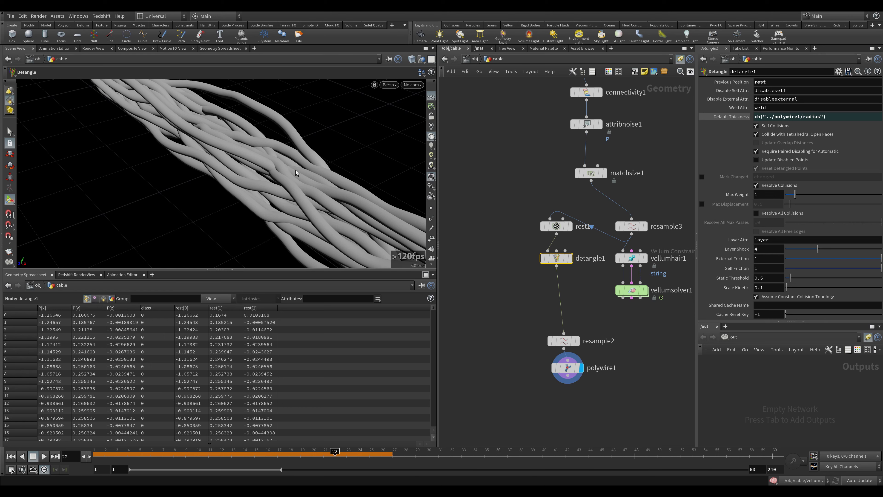
{"action": "key", "text": "Escape"}
{"action": "mouse_move", "coordinate": [232, 122]}
{"action": "left_mouse_down"}
{"action": "mouse_move", "coordinate": [231, 141]}
{"action": "mouse_move", "coordinate": [282, 153]}
{"action": "left_mouse_up"}
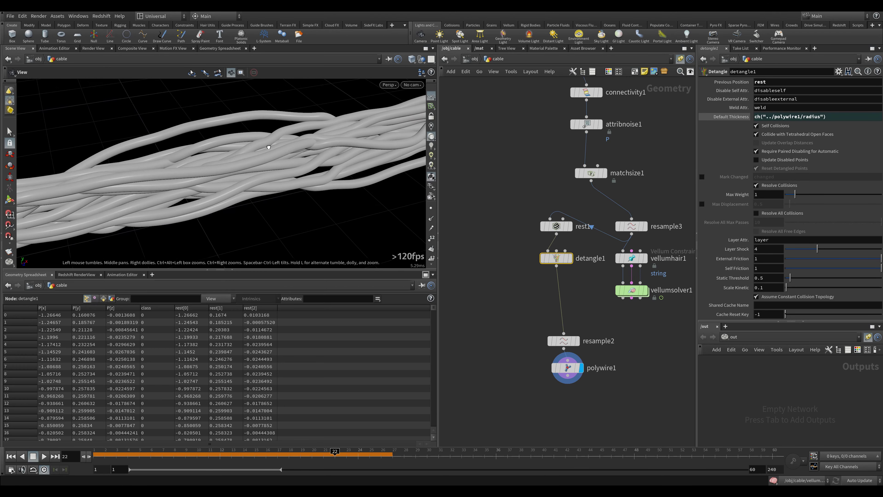
{"action": "left_click", "coordinate": [567, 367]}
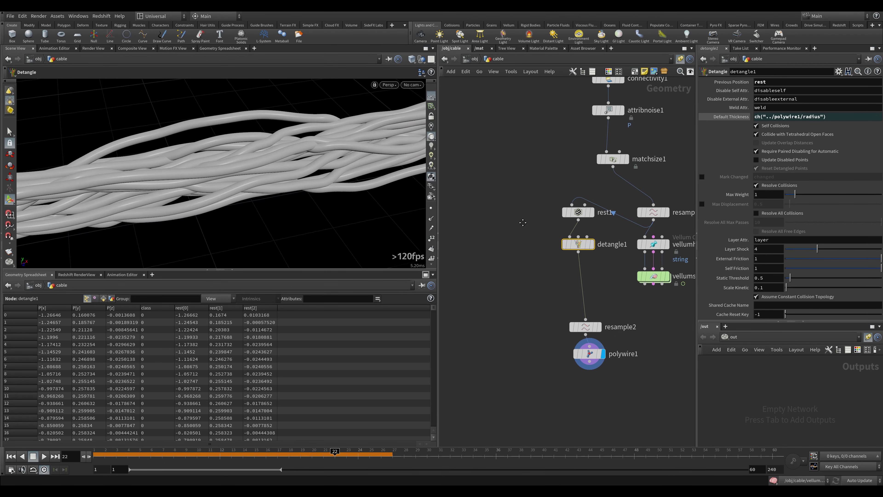
{"action": "middle_click_drag", "start_coordinate": [479, 265], "coordinate": [505, 247]}
- Add a For-Each Number loop to the network and move foreach_count1 aside
{"action": "key", "text": "Tab"}
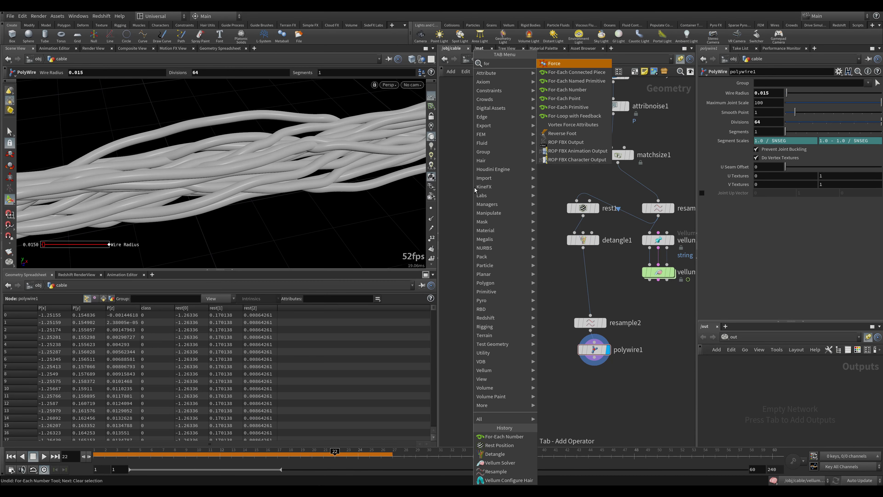
{"action": "left_click", "coordinate": [566, 97]}
{"action": "left_click", "coordinate": [492, 241]}
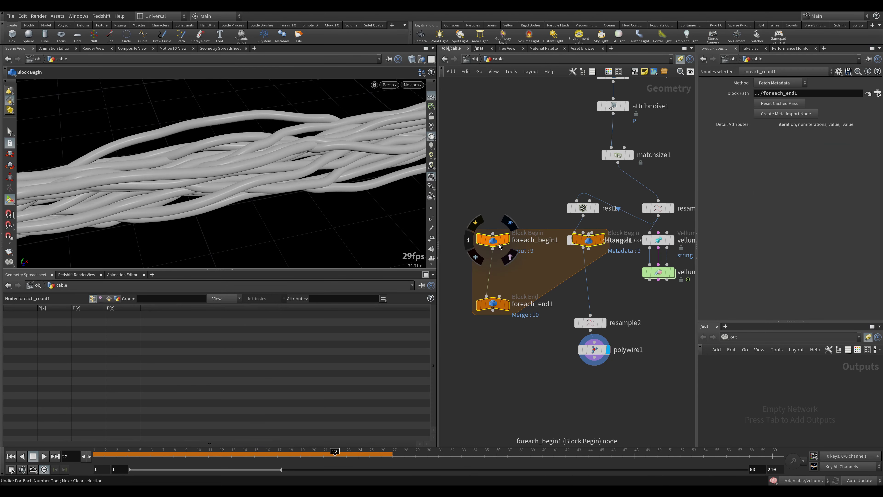
{"action": "left_click", "coordinate": [588, 238]}
{"action": "left_click_drag", "start_coordinate": [588, 237], "coordinate": [542, 237]}
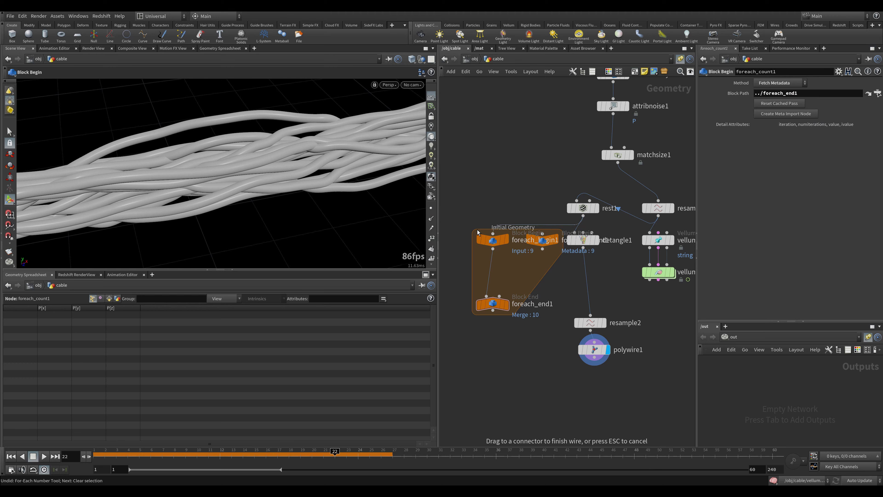
- Place detangle1 between foreach_begin1 and foreach_end1 and feed the loop output into resample2
{"action": "left_click_drag", "start_coordinate": [538, 192], "coordinate": [581, 217]}
{"action": "middle_click_drag", "start_coordinate": [543, 210], "coordinate": [551, 196]}
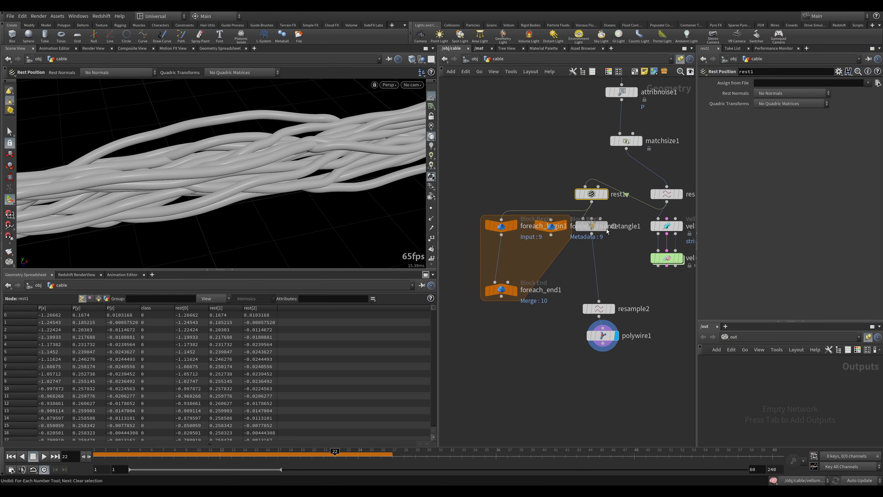
{"action": "left_click_drag", "start_coordinate": [607, 229], "coordinate": [637, 237]}
{"action": "left_click_drag", "start_coordinate": [513, 263], "coordinate": [518, 256]}
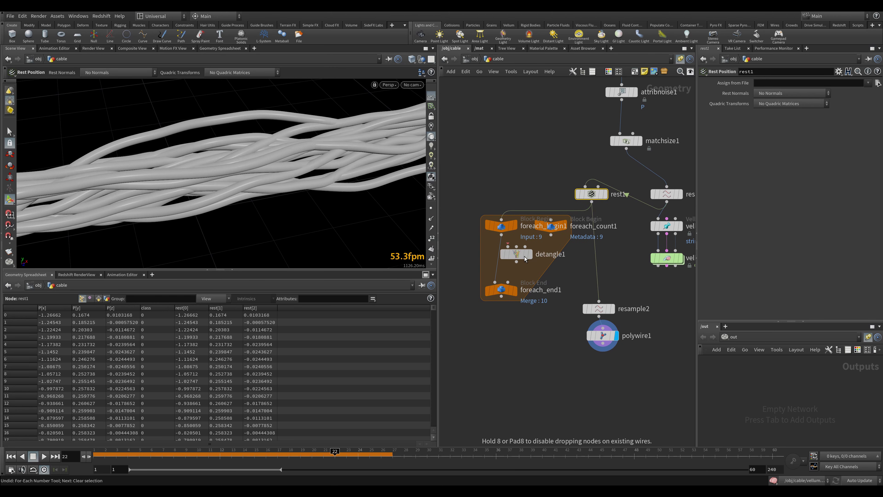
{"action": "left_click_drag", "start_coordinate": [599, 301], "coordinate": [504, 305]}
{"action": "left_click", "coordinate": [501, 301]}
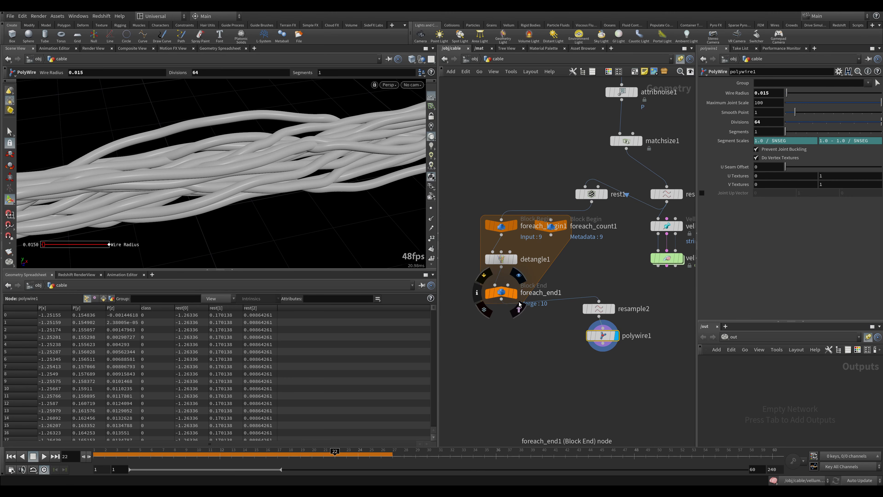
{"action": "left_click", "coordinate": [501, 293]}
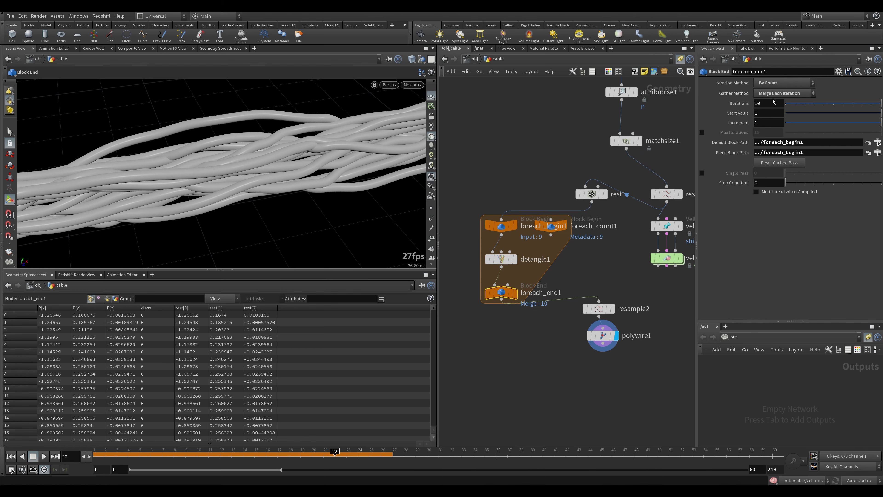
- Set foreach_end1 to Feedback Each Iteration and foreach_begin1 to fetch the feedback
{"action": "middle_click_drag", "start_coordinate": [501, 293], "coordinate": [534, 274]}
{"action": "middle_click", "coordinate": [597, 198]}
{"action": "left_click", "coordinate": [763, 94]}
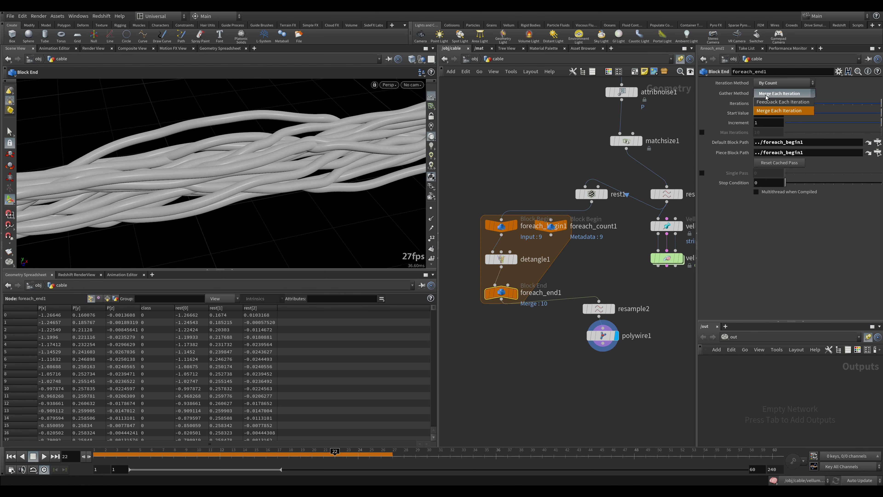
{"action": "left_click", "coordinate": [782, 102]}
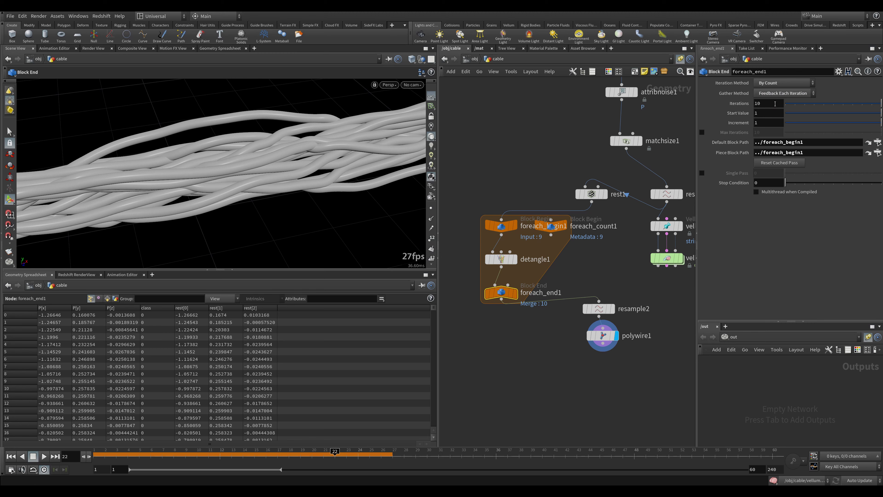
{"action": "middle_click", "coordinate": [506, 294]}
{"action": "left_click", "coordinate": [501, 225]}
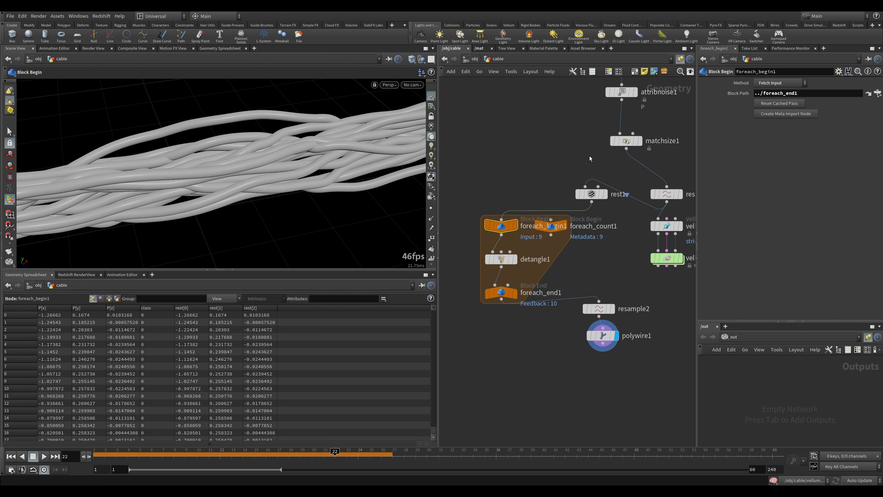
{"action": "left_click", "coordinate": [772, 84]}
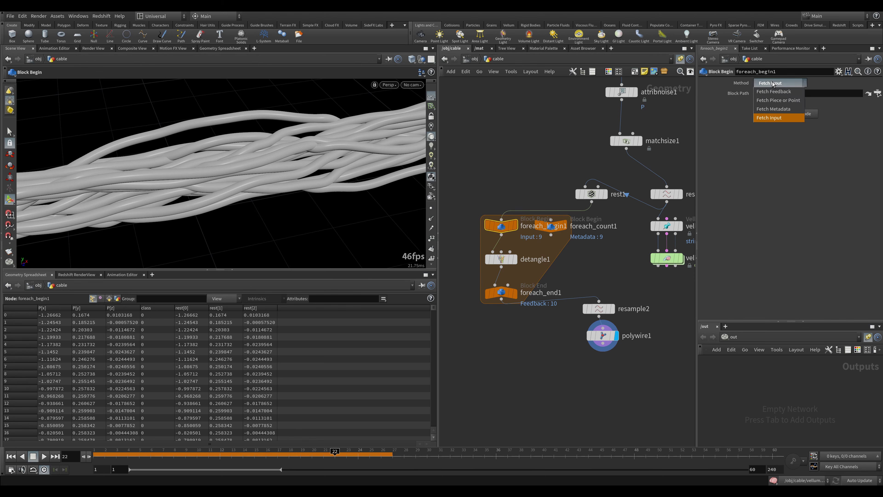
{"action": "left_click", "coordinate": [784, 93]}
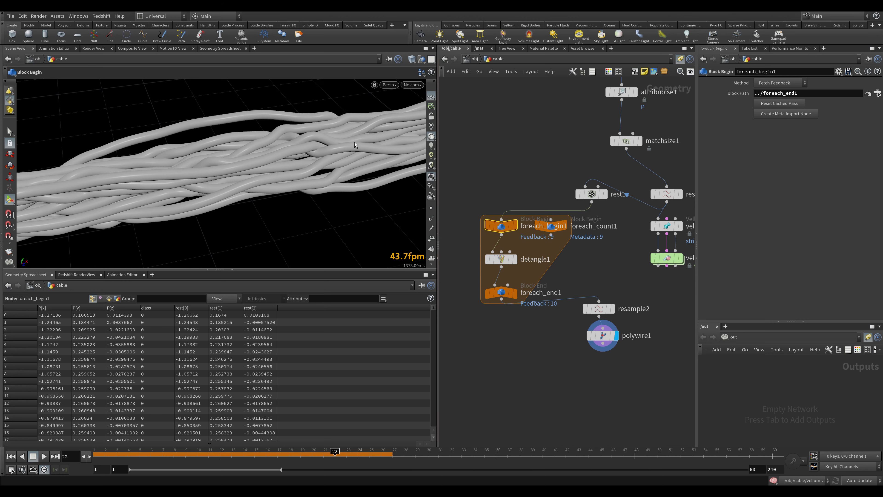
- Try the loop at 1, then 2 iterations while orbiting the cables
{"action": "mouse_move", "coordinate": [309, 136]}
{"action": "left_mouse_down"}
{"action": "mouse_move", "coordinate": [225, 164]}
{"action": "mouse_move", "coordinate": [345, 197]}
{"action": "left_mouse_up"}
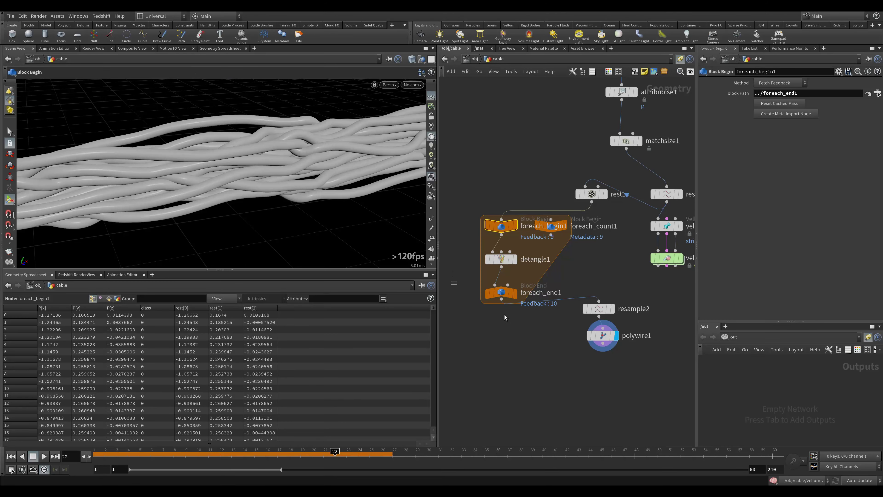
{"action": "left_click", "coordinate": [501, 293]}
{"action": "key", "text": "BackSpace"}
{"action": "key", "text": "Return"}
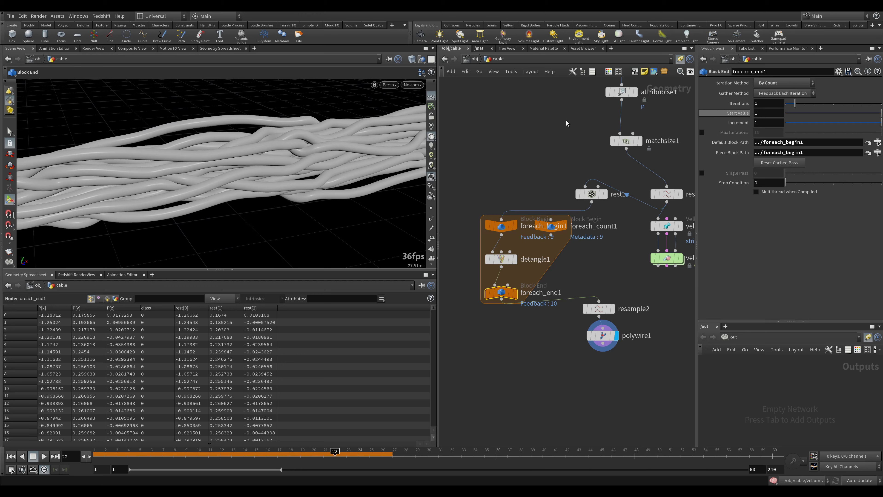
{"action": "key", "text": "Escape"}
{"action": "mouse_move", "coordinate": [253, 137]}
{"action": "left_mouse_down"}
{"action": "mouse_move", "coordinate": [295, 142]}
{"action": "mouse_move", "coordinate": [321, 130]}
{"action": "left_mouse_up"}
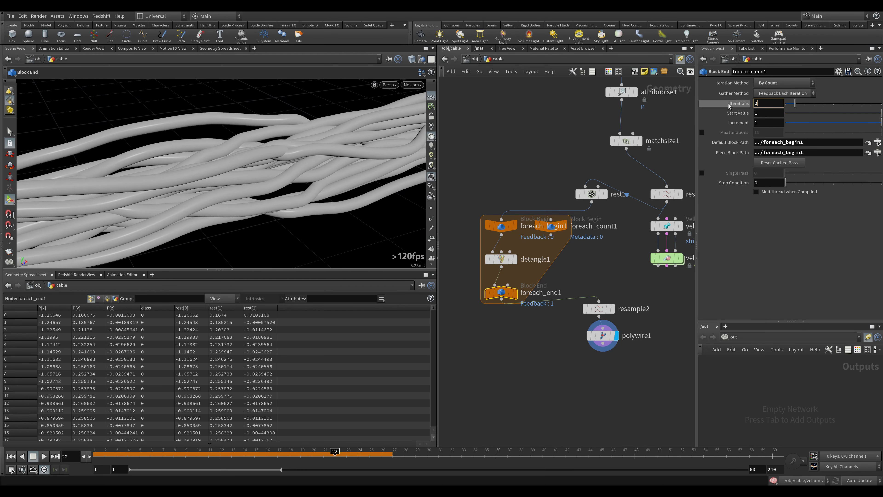
{"action": "type", "text": "2"}
{"action": "key", "text": "Return"}
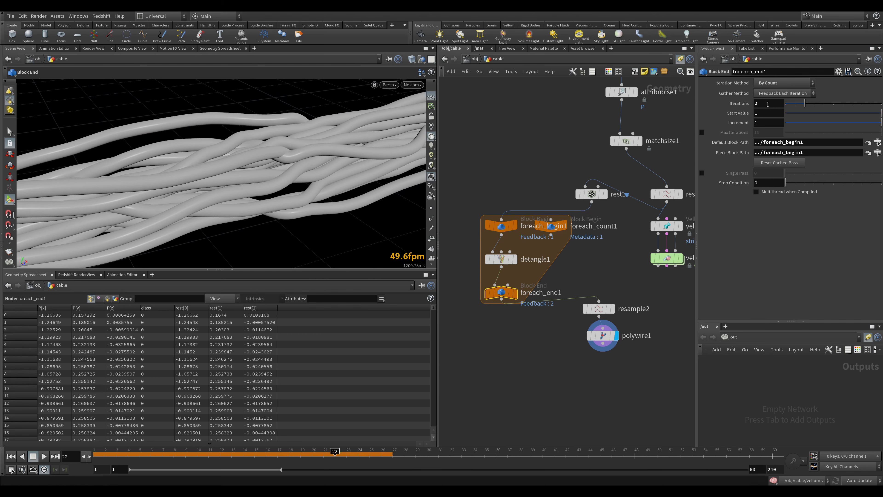
- Raise the loop iterations to 3, 4, then 20 and orbit to inspect the strands
{"action": "double_click", "coordinate": [767, 104]}
{"action": "type", "text": "3"}
{"action": "key", "text": "Return"}
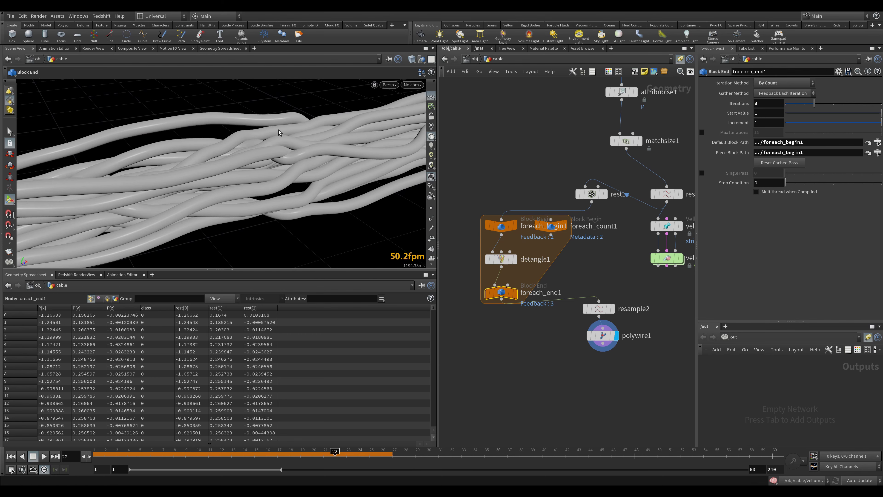
{"action": "double_click", "coordinate": [764, 103]}
{"action": "type", "text": "4"}
{"action": "key", "text": "Return"}
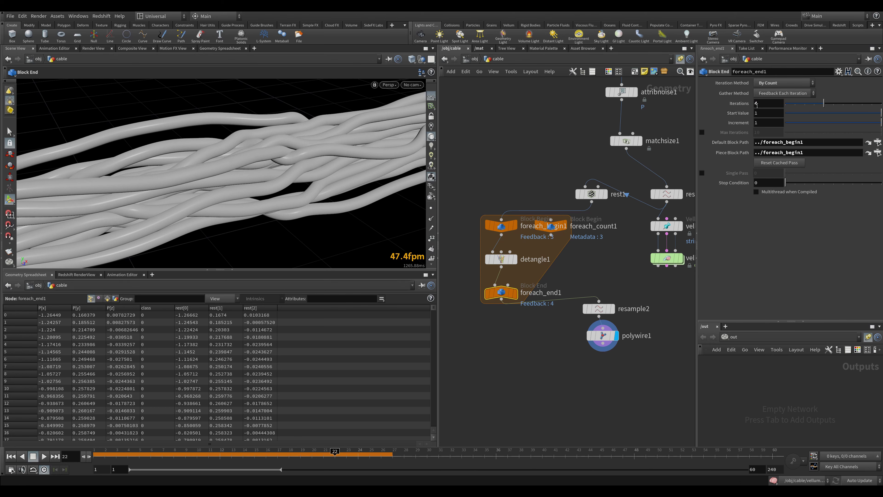
{"action": "type", "text": "20"}
{"action": "key", "text": "Return"}
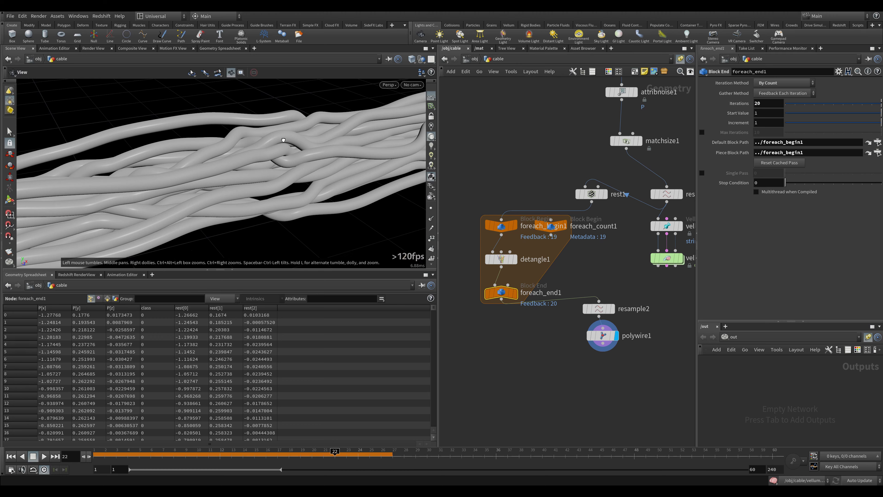
{"action": "mouse_move", "coordinate": [270, 139]}
{"action": "left_mouse_down"}
{"action": "mouse_move", "coordinate": [390, 135]}
{"action": "mouse_move", "coordinate": [207, 172]}
{"action": "left_mouse_up"}
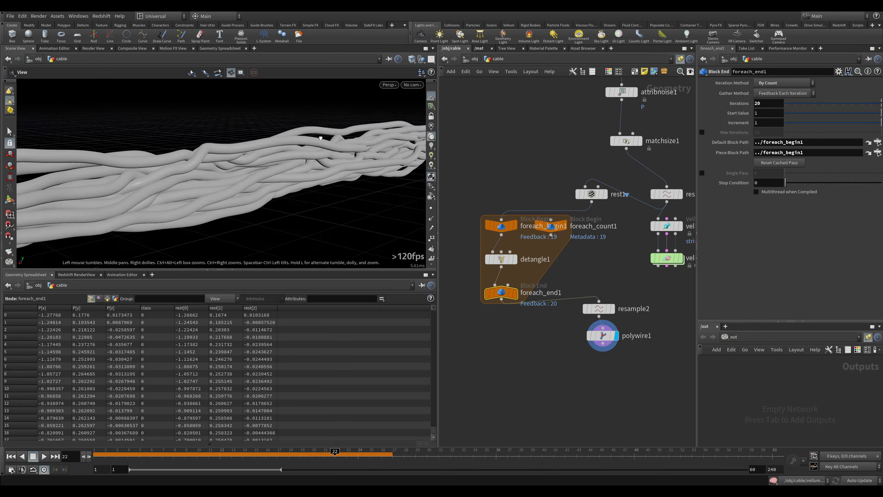
{"action": "mouse_move", "coordinate": [241, 153]}
{"action": "left_mouse_down"}
{"action": "mouse_move", "coordinate": [226, 162]}
{"action": "mouse_move", "coordinate": [274, 155]}
{"action": "mouse_move", "coordinate": [164, 161]}
{"action": "left_mouse_up"}
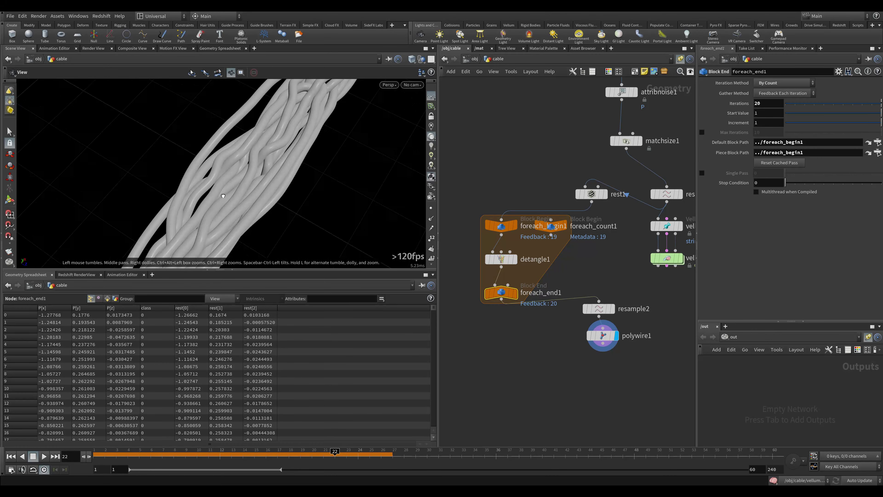
{"action": "mouse_move", "coordinate": [245, 134]}
{"action": "left_mouse_down"}
{"action": "mouse_move", "coordinate": [242, 163]}
{"action": "mouse_move", "coordinate": [254, 114]}
{"action": "left_mouse_up"}
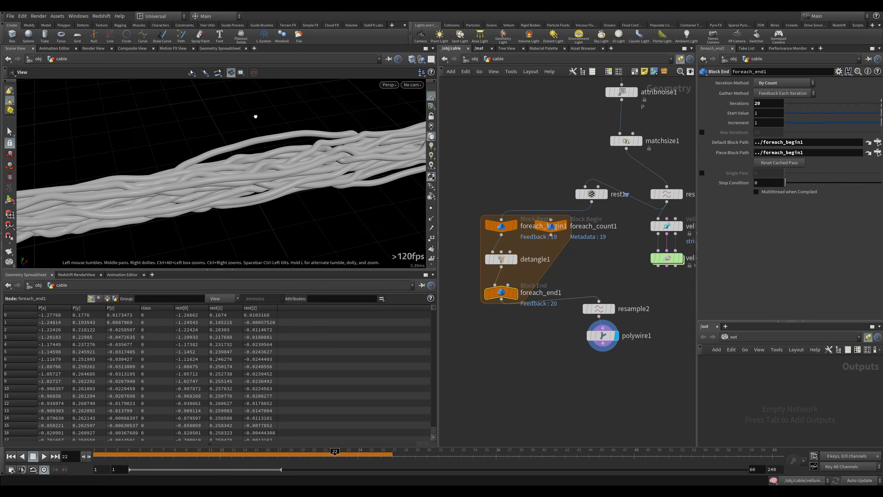
- Insert a Smooth node between foreach_begin1 and detangle1 inside the loop
{"action": "key", "text": "Escape"}
{"action": "type", "text": "10"}
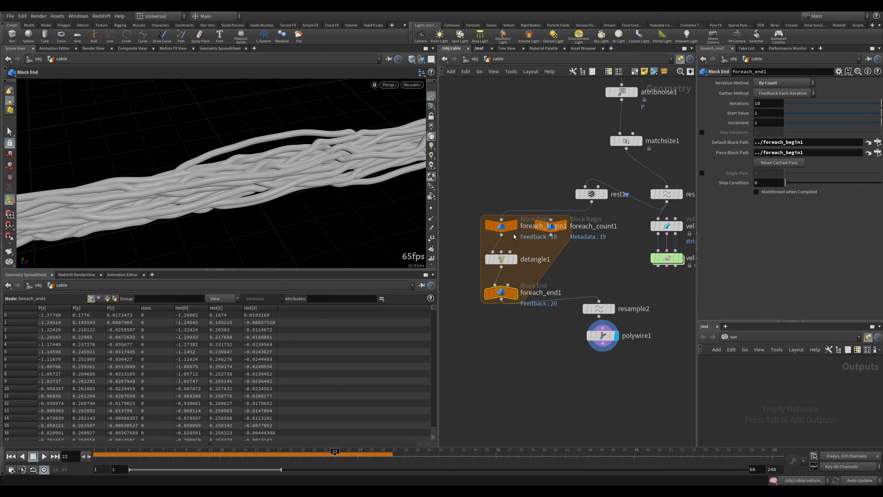
{"action": "mouse_move", "coordinate": [507, 315]}
{"action": "left_mouse_down"}
{"action": "mouse_move", "coordinate": [462, 247]}
{"action": "mouse_move", "coordinate": [500, 291]}
{"action": "left_mouse_up"}
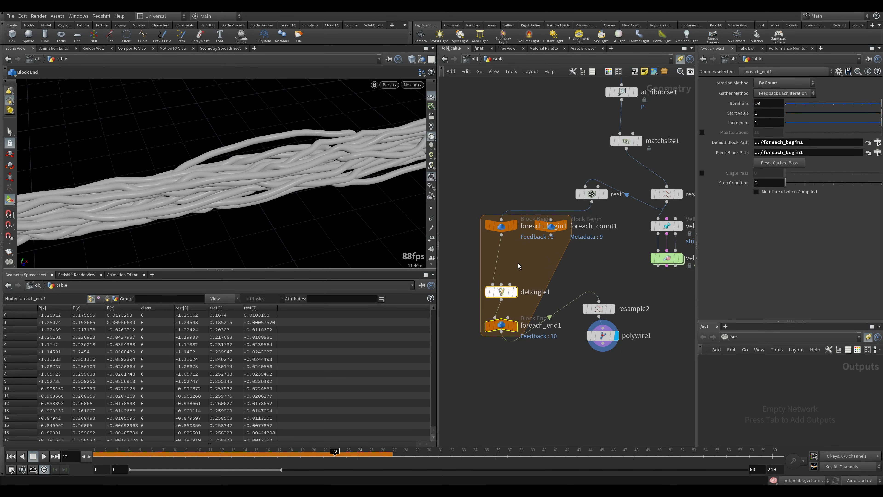
{"action": "key", "text": "Tab"}
{"action": "type", "text": "vellum"}
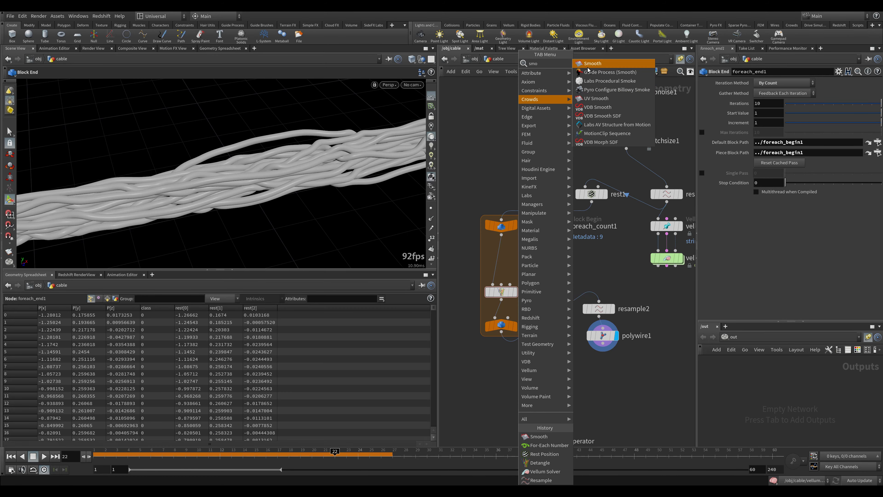
{"action": "key", "text": "Return"}
{"action": "left_click", "coordinate": [502, 258]}
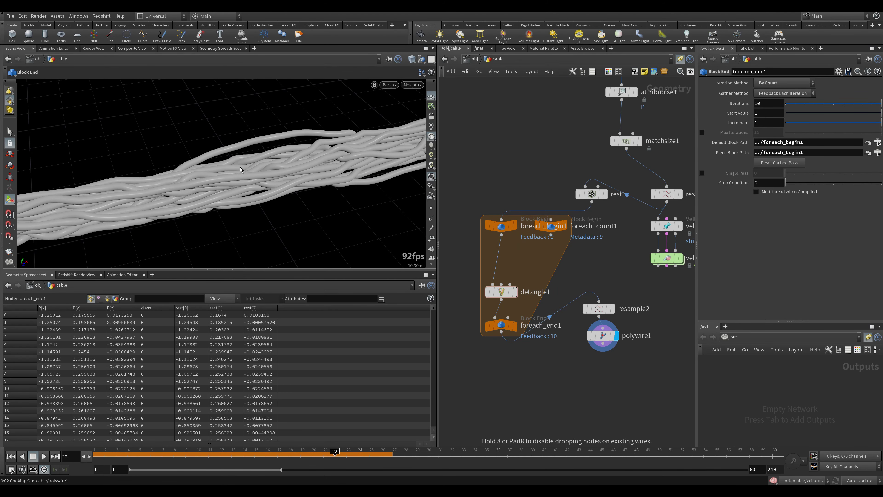
{"action": "left_click_drag", "start_coordinate": [257, 158], "coordinate": [278, 181]}
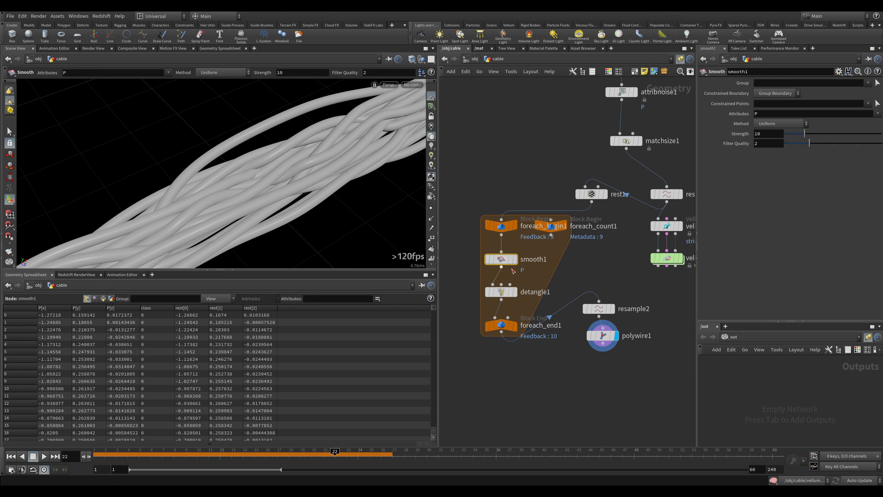
- Give smooth1 a Strength of 1.2 and Filter Quality 3
{"action": "double_click", "coordinate": [775, 134]}
{"action": "type", "text": "1."}
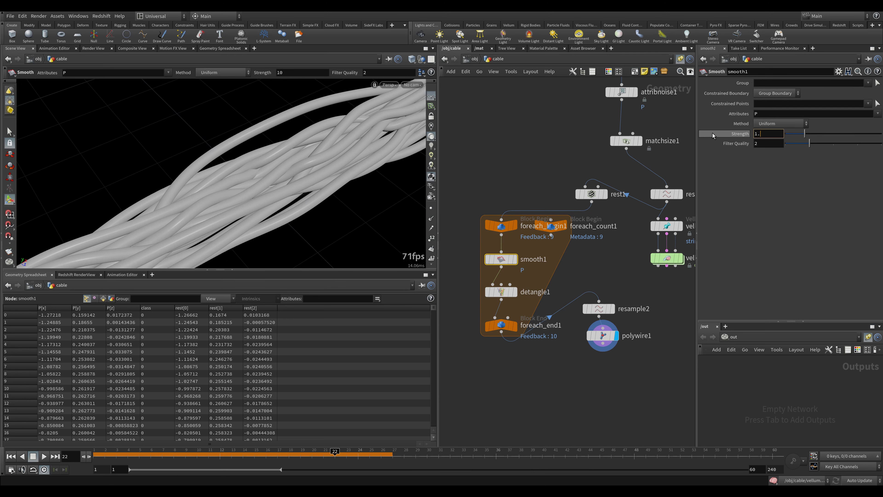
{"action": "type", "text": "2"}
{"action": "key", "text": "Return"}
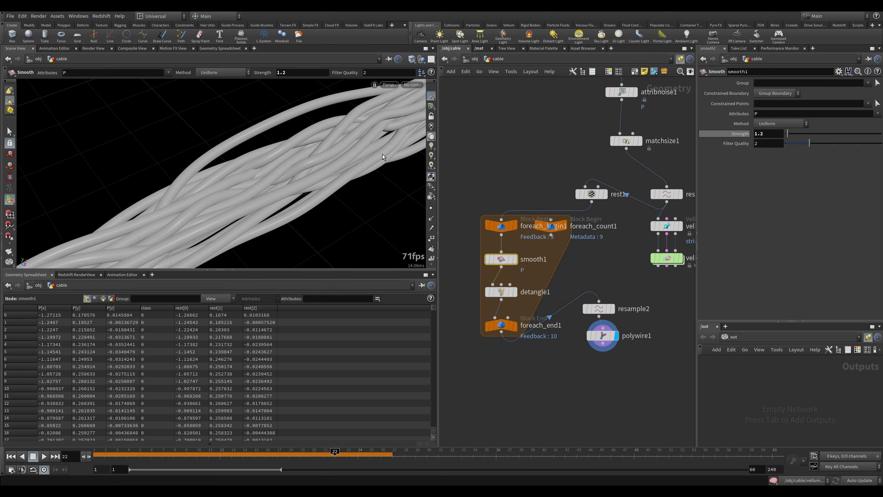
{"action": "mouse_move", "coordinate": [382, 154]}
{"action": "left_mouse_down"}
{"action": "mouse_move", "coordinate": [325, 146]}
{"action": "mouse_move", "coordinate": [309, 130]}
{"action": "left_mouse_up"}
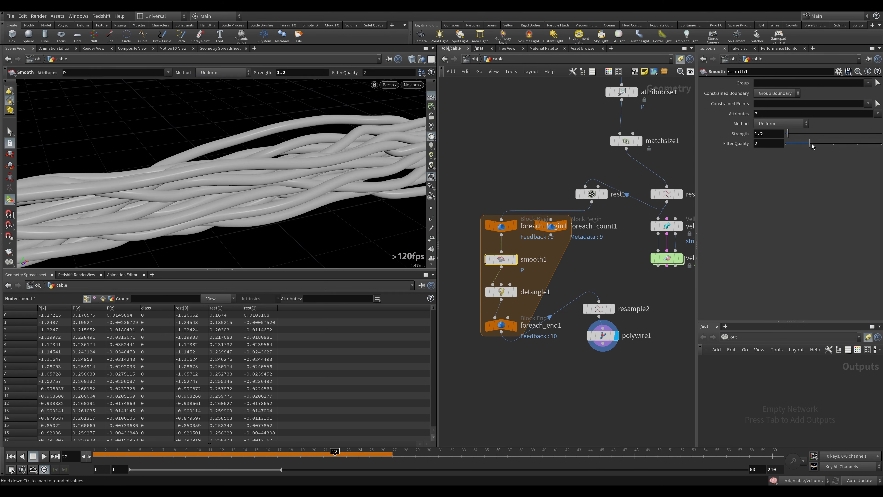
{"action": "left_click_drag", "start_coordinate": [810, 144], "coordinate": [881, 143]}
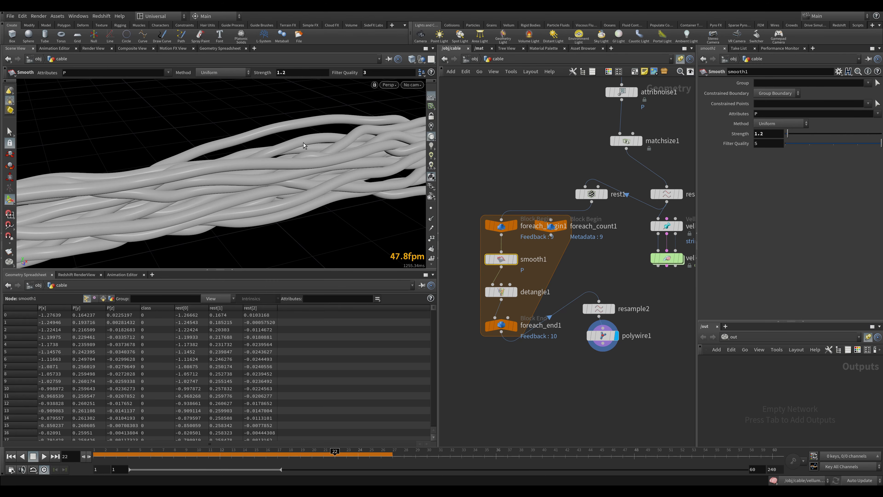
{"action": "key", "text": "Escape"}
{"action": "left_click_drag", "start_coordinate": [281, 151], "coordinate": [374, 207]}
- Set foreach_end1 to 20 iterations and toggle smooth1's bypass to compare
{"action": "left_click", "coordinate": [501, 325]}
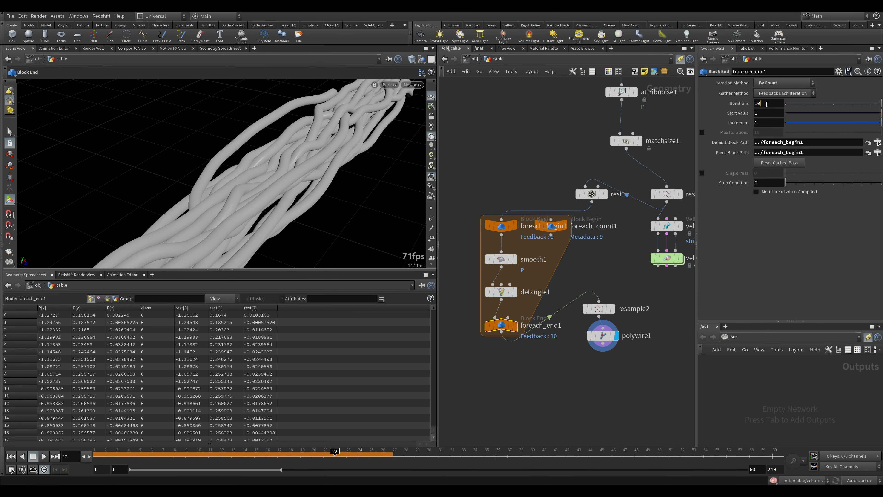
{"action": "type", "text": "20"}
{"action": "key", "text": "Return"}
{"action": "key", "text": "Escape"}
{"action": "left_click_drag", "start_coordinate": [320, 166], "coordinate": [339, 173]}
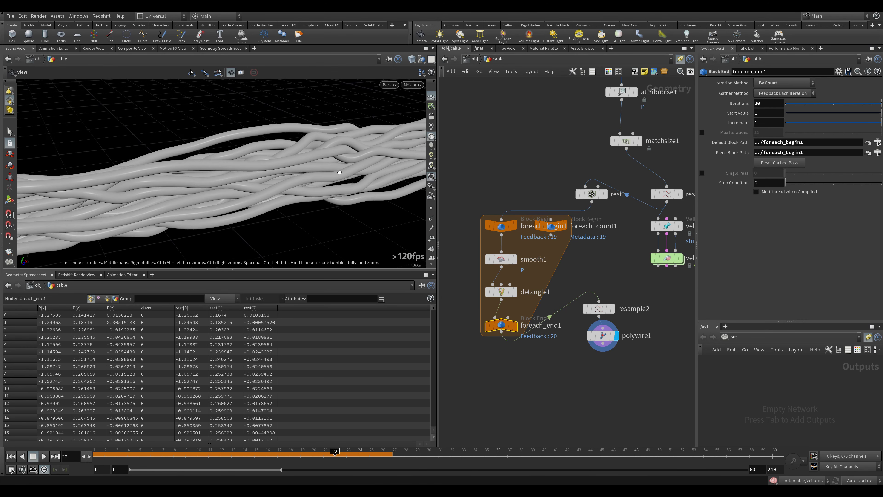
{"action": "key", "text": "Return"}
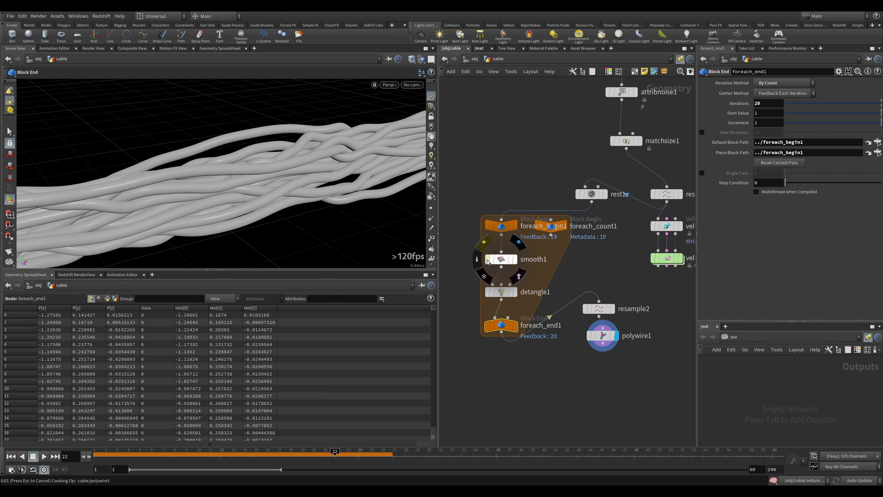
{"action": "left_click", "coordinate": [487, 261]}
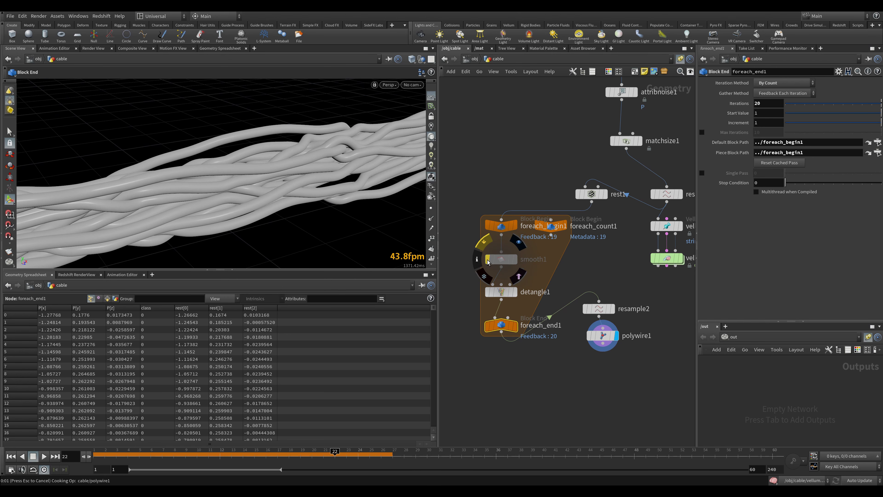
{"action": "left_click", "coordinate": [487, 261]}
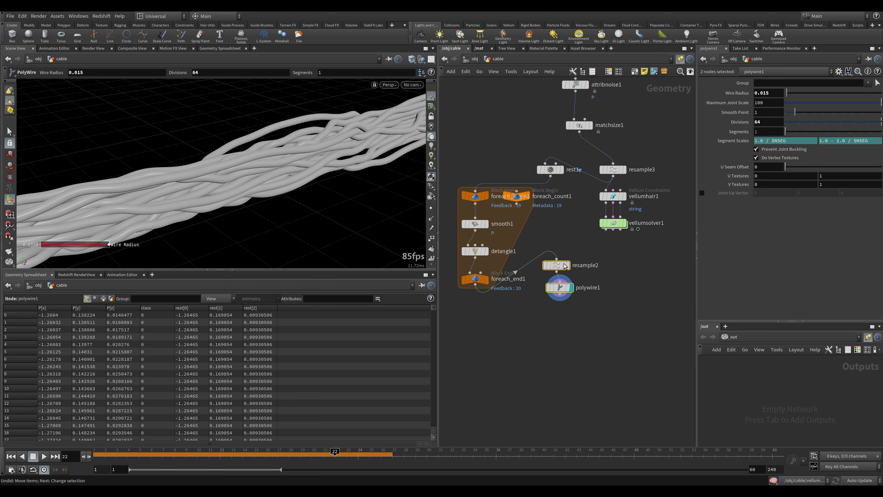
- Rearrange the vellum nodes and wire foreach_end1 into vellumhair1
{"action": "left_click_drag", "start_coordinate": [557, 268], "coordinate": [555, 346]}
{"action": "left_click_drag", "start_coordinate": [595, 184], "coordinate": [660, 240]}
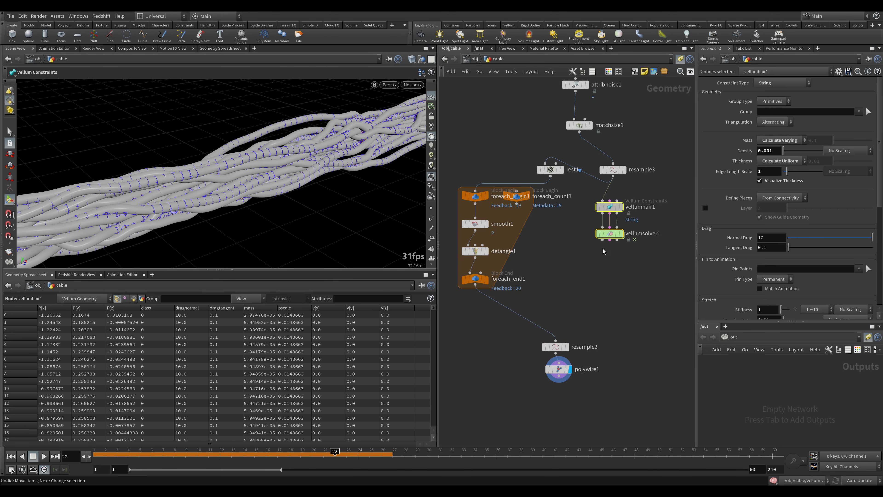
{"action": "left_click_drag", "start_coordinate": [613, 196], "coordinate": [600, 283]}
{"action": "left_click_drag", "start_coordinate": [475, 286], "coordinate": [595, 277]}
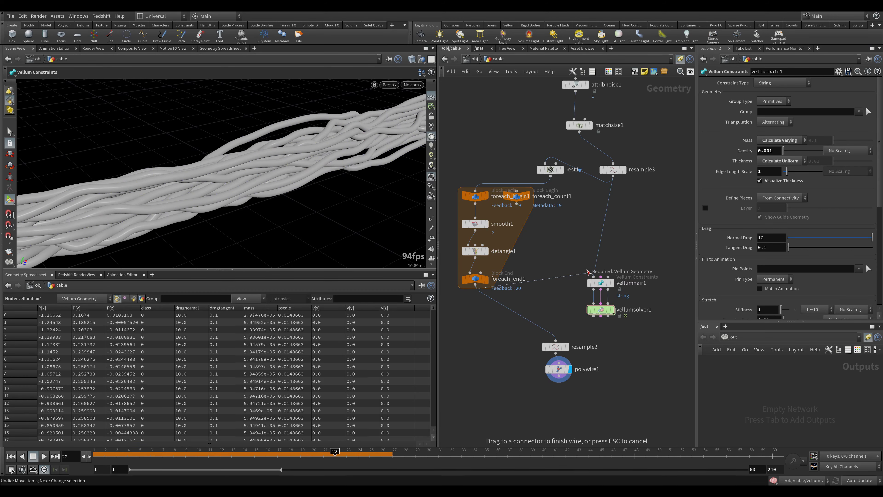
- Play the vellumsolver1 simulation to frame 29, then view the polywire1 tubes
{"action": "left_click", "coordinate": [614, 312]}
{"action": "key", "text": "ctrl+Up"}
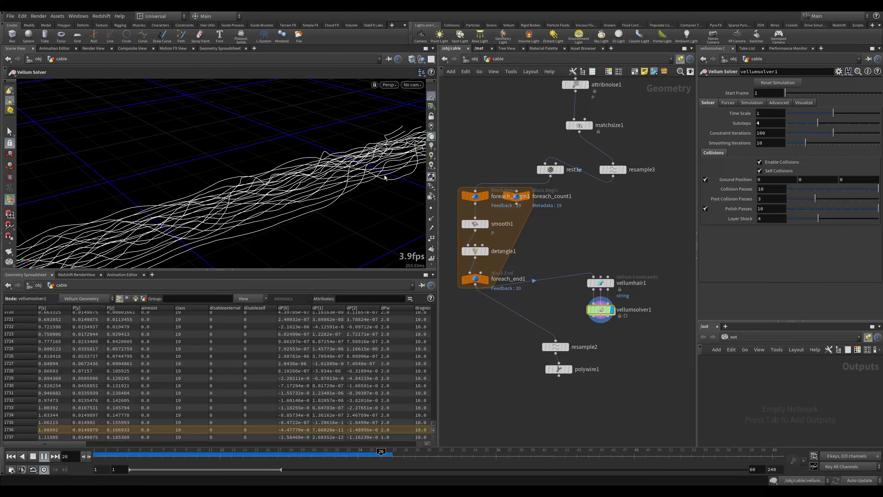
{"action": "left_click", "coordinate": [43, 456]}
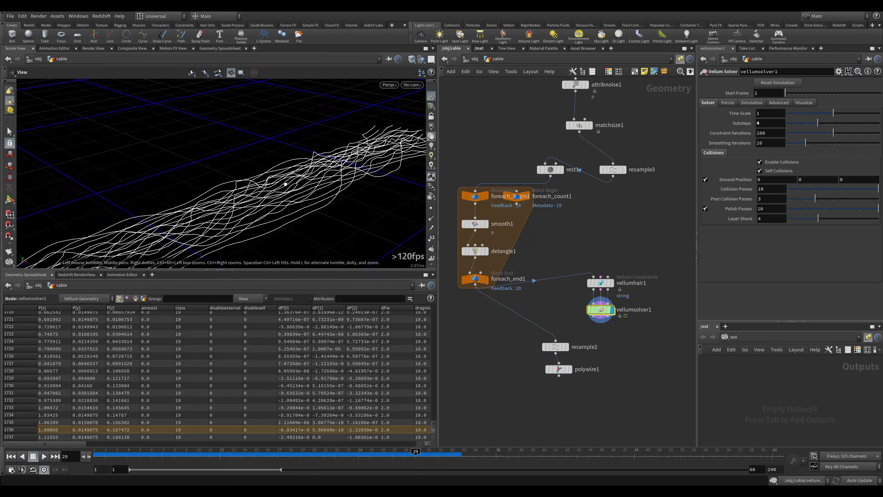
{"action": "left_click", "coordinate": [570, 369]}
{"action": "mouse_move", "coordinate": [222, 156]}
{"action": "left_mouse_down"}
{"action": "mouse_move", "coordinate": [258, 121]}
{"action": "mouse_move", "coordinate": [299, 135]}
{"action": "mouse_move", "coordinate": [210, 204]}
{"action": "mouse_move", "coordinate": [286, 156]}
{"action": "mouse_move", "coordinate": [280, 259]}
{"action": "mouse_move", "coordinate": [247, 143]}
{"action": "left_mouse_up"}
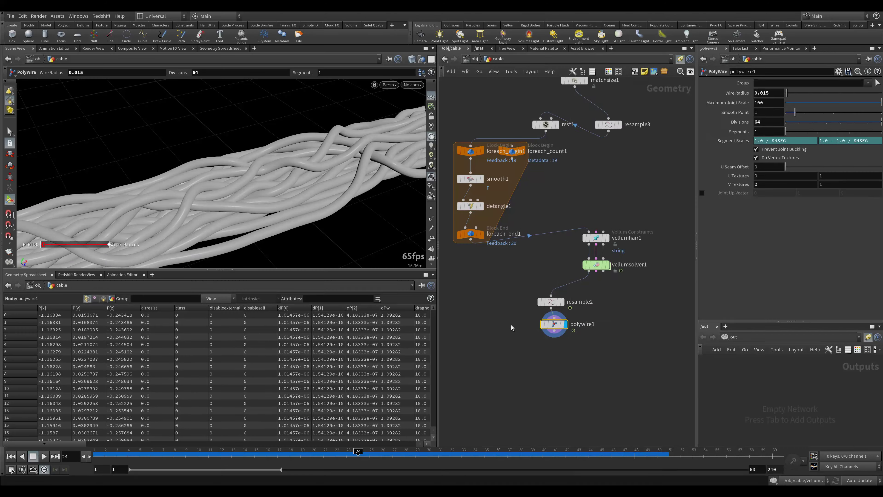
- Add a Time Shift node after polywire1 holding frame 50, and save the scene
{"action": "key", "text": "Tab"}
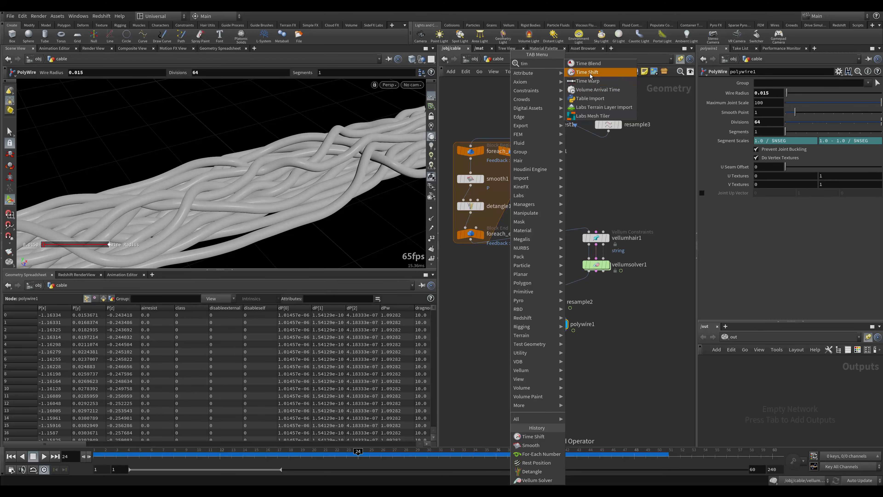
{"action": "left_click", "coordinate": [600, 80]}
{"action": "left_click", "coordinate": [553, 377]}
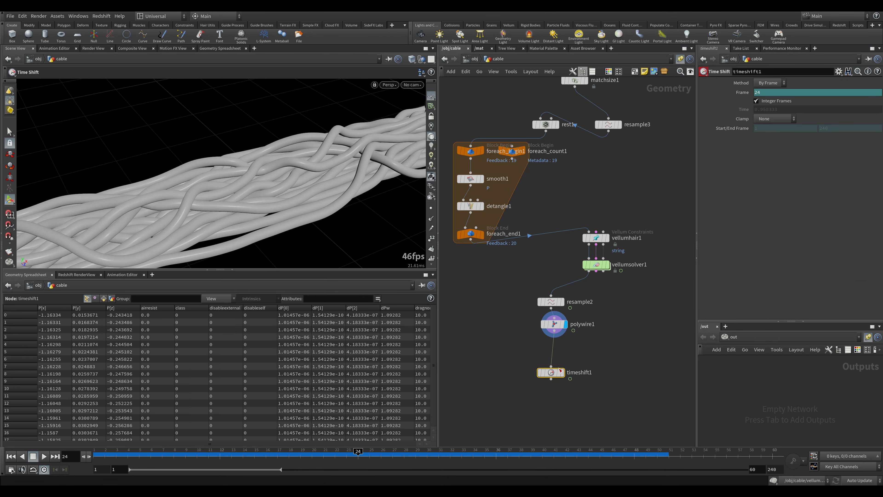
{"action": "left_click", "coordinate": [564, 372]}
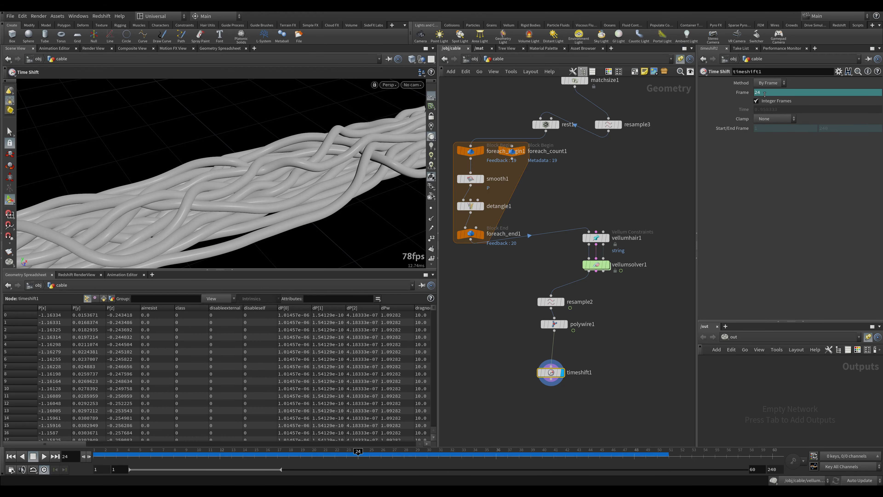
{"action": "left_click", "coordinate": [758, 92]}
{"action": "key", "text": "BackSpace"}
{"action": "key", "text": "BackSpace"}
{"action": "type", "text": "50"}
{"action": "key", "text": "Return"}
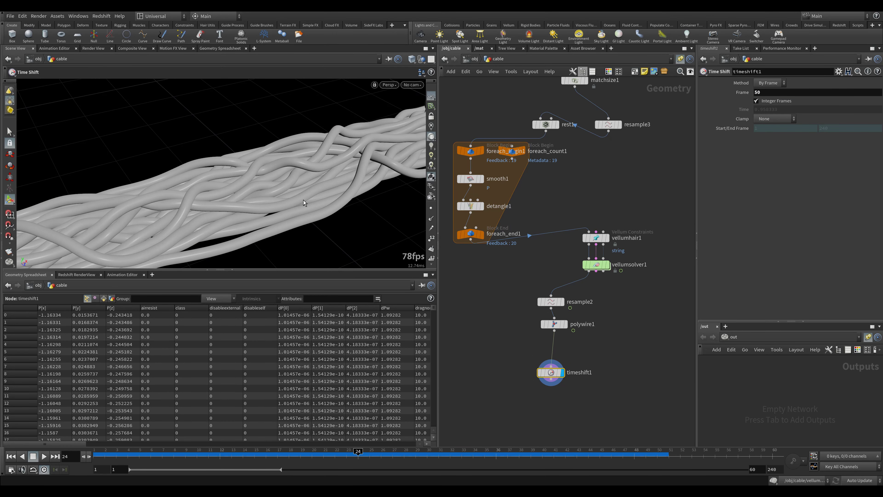
{"action": "key", "text": "ctrl+s"}
- Scrub to frame 33 and zoom in close around the simulated cables
{"action": "key", "text": "Escape"}
{"action": "mouse_move", "coordinate": [311, 210]}
{"action": "left_mouse_down"}
{"action": "mouse_move", "coordinate": [252, 205]}
{"action": "mouse_move", "coordinate": [266, 199]}
{"action": "left_mouse_up"}
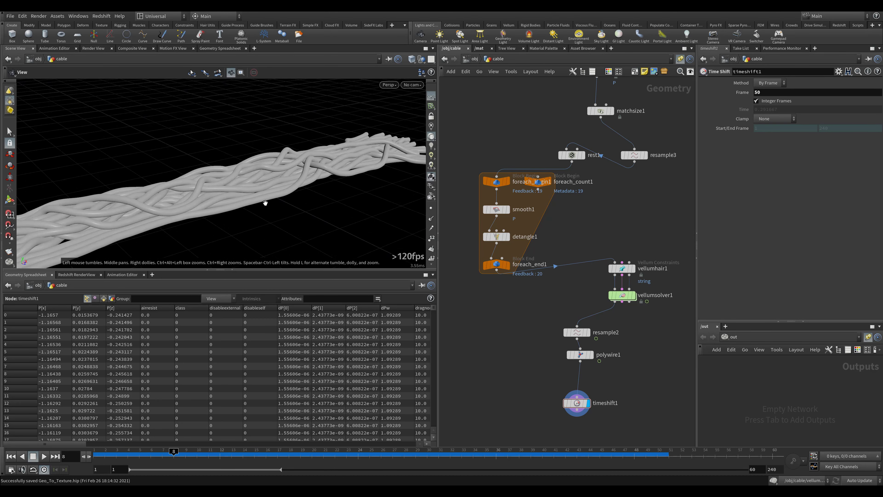
{"action": "key", "text": "Escape"}
{"action": "left_click_drag", "start_coordinate": [306, 192], "coordinate": [243, 156]}
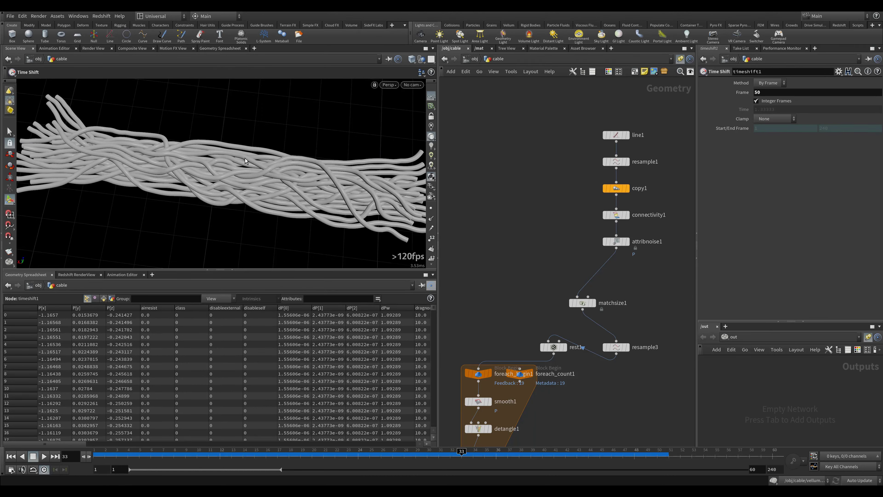
{"action": "key", "text": "Escape"}
{"action": "mouse_move", "coordinate": [259, 159]}
{"action": "left_mouse_down"}
{"action": "mouse_move", "coordinate": [151, 203]}
{"action": "mouse_move", "coordinate": [201, 131]}
{"action": "left_mouse_up"}
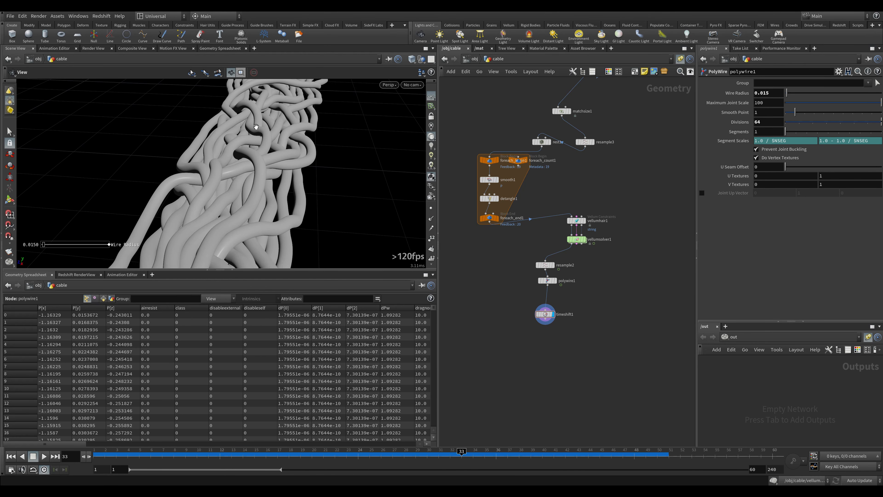
{"action": "left_click_drag", "start_coordinate": [205, 197], "coordinate": [219, 151]}
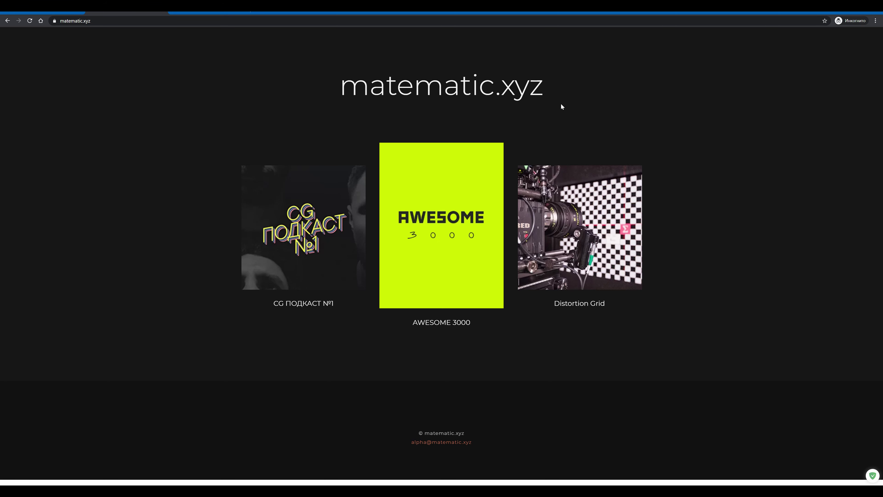
- Open the CG podcast page on matematic.xyz, then browse the AWESOME 3000 course cards
{"action": "left_click", "coordinate": [316, 233]}
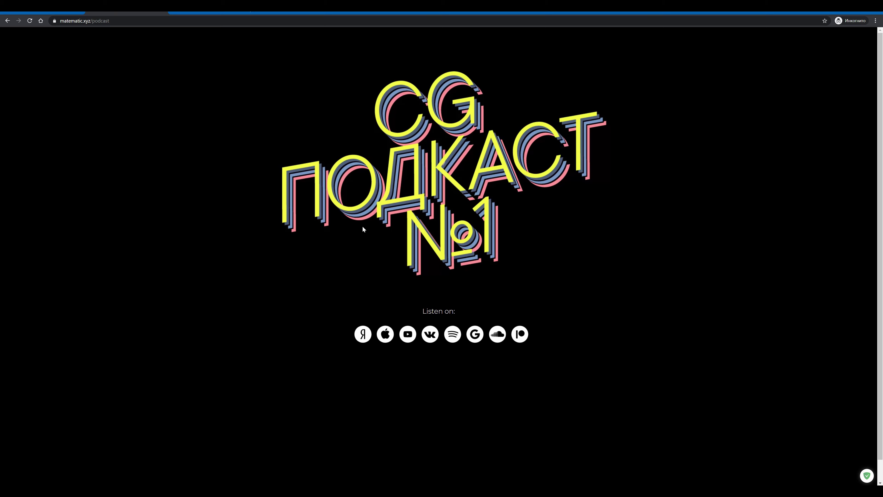
{"action": "left_click", "coordinate": [210, 13]}
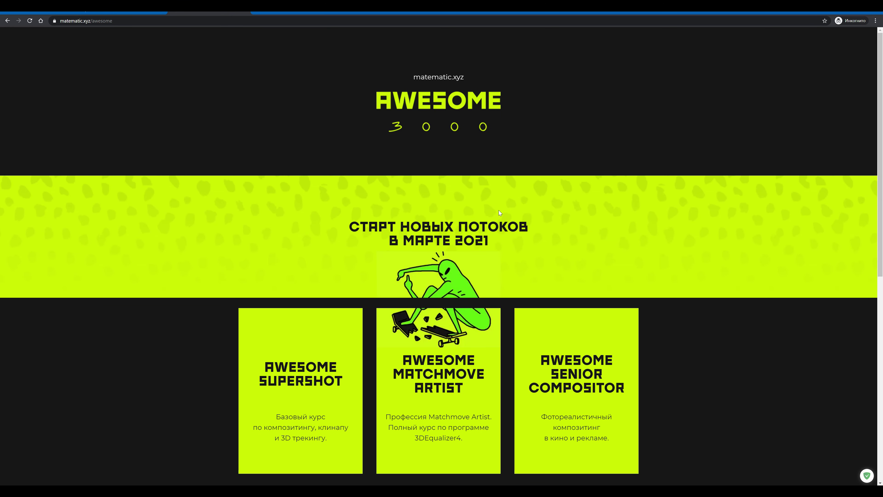
{"action": "scroll", "coordinate": [556, 216], "scroll_direction": "down", "scroll_amount": 2}
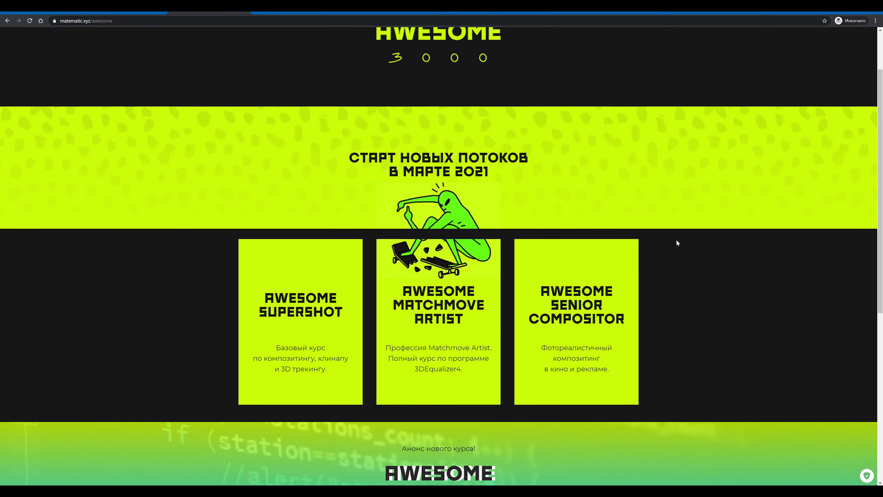
{"action": "scroll", "coordinate": [676, 240], "scroll_direction": "down", "scroll_amount": 3}
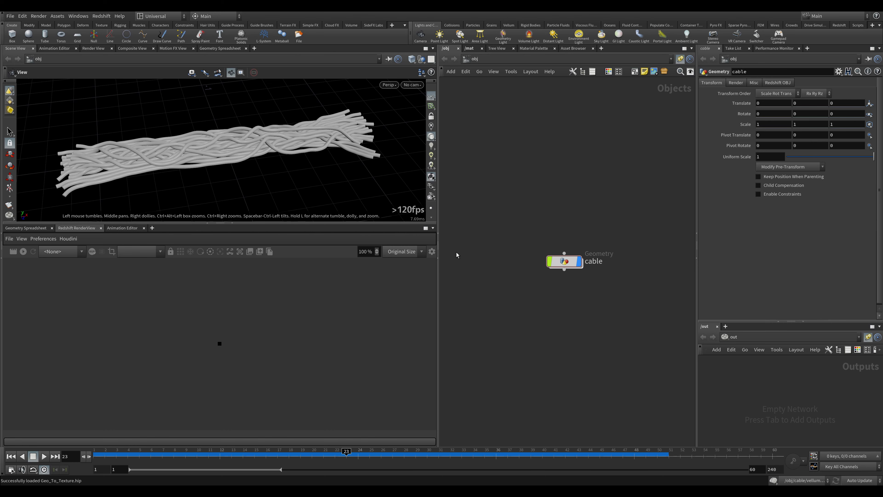
- Start a live Redshift IPR render and disable PostFX in the RenderView display settings
{"action": "left_click", "coordinate": [23, 250]}
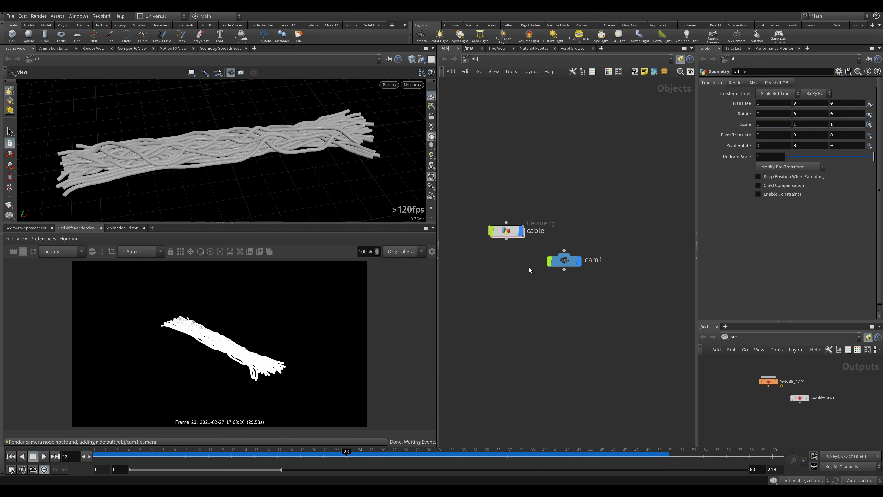
{"action": "scroll", "coordinate": [529, 270], "scroll_direction": "up", "scroll_amount": 1}
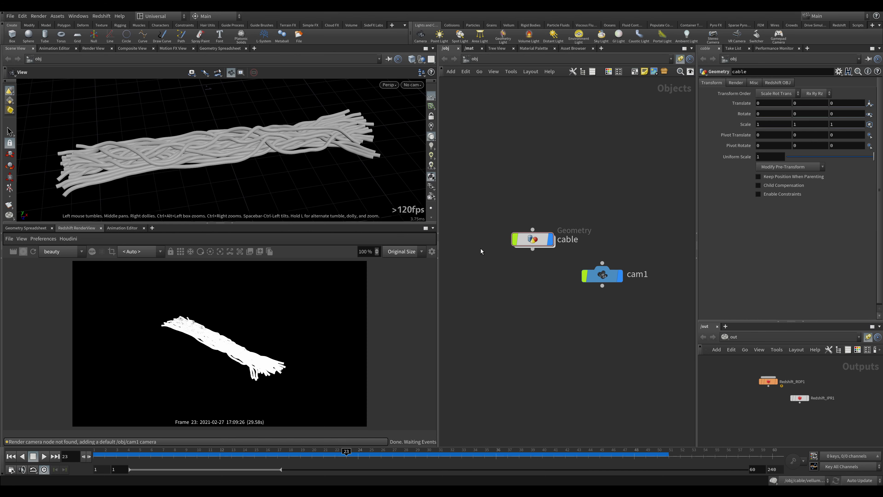
{"action": "left_click", "coordinate": [433, 253]}
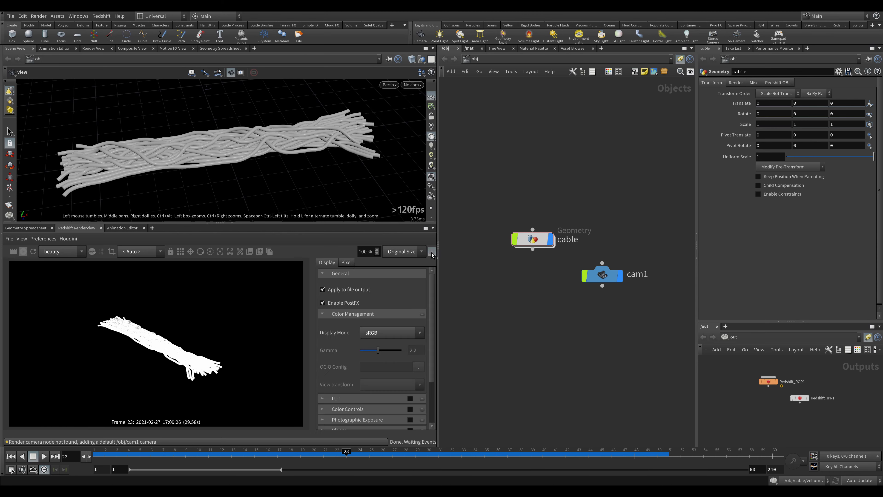
{"action": "left_click", "coordinate": [337, 305]}
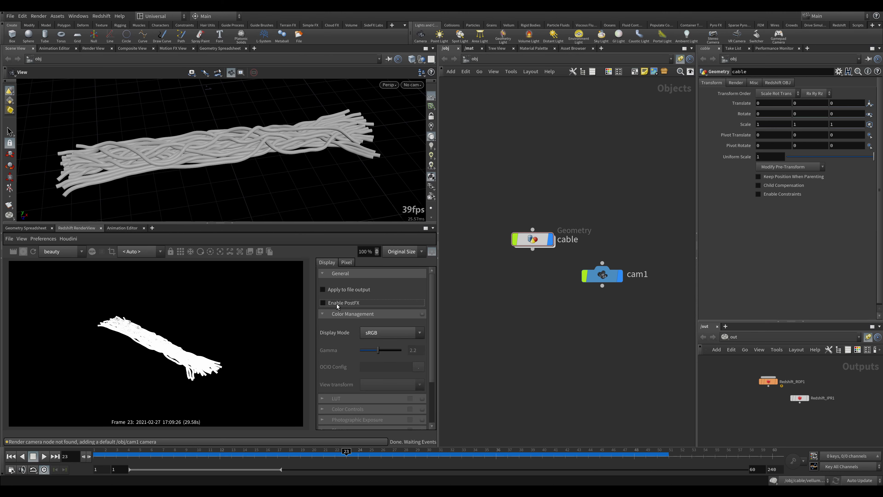
{"action": "left_click", "coordinate": [432, 251]}
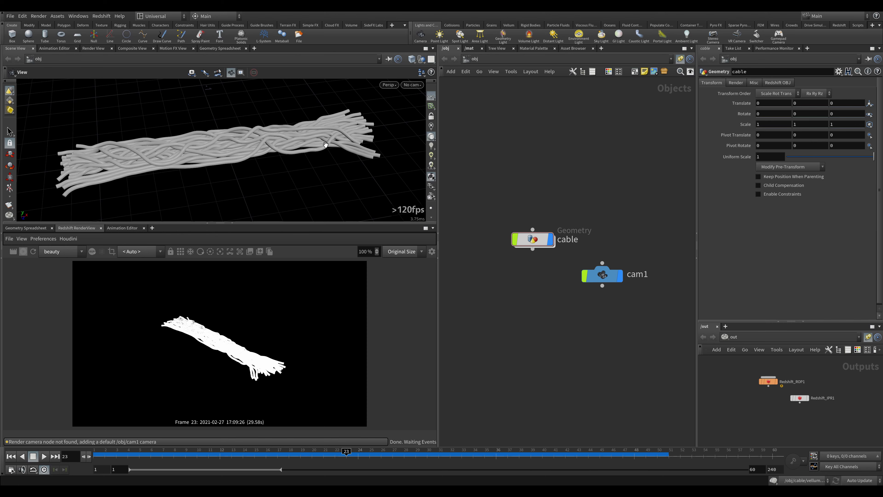
- Set the RenderView Display Mode to Linear and orbit cam1 to frame the cables
{"action": "left_click", "coordinate": [432, 251]}
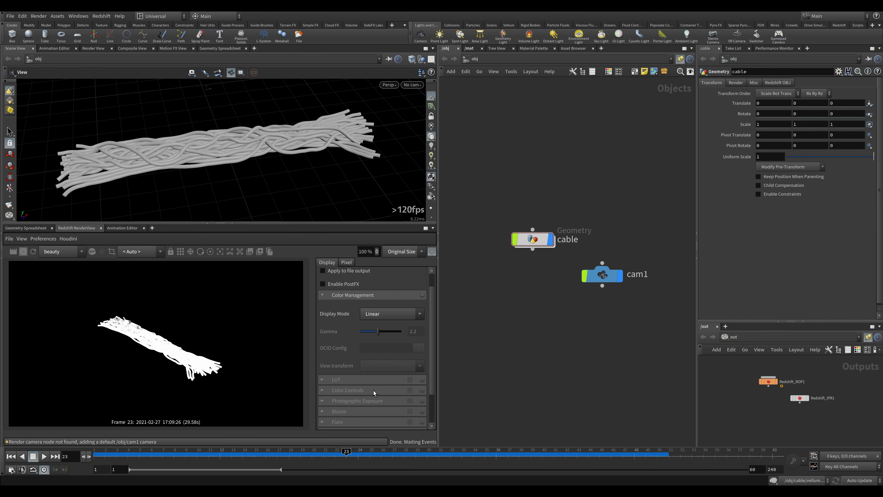
{"action": "mouse_move", "coordinate": [264, 164]}
{"action": "left_mouse_down", "text": "alt"}
{"action": "mouse_move", "coordinate": [282, 174]}
{"action": "mouse_move", "coordinate": [258, 158]}
{"action": "left_mouse_up", "text": "alt"}
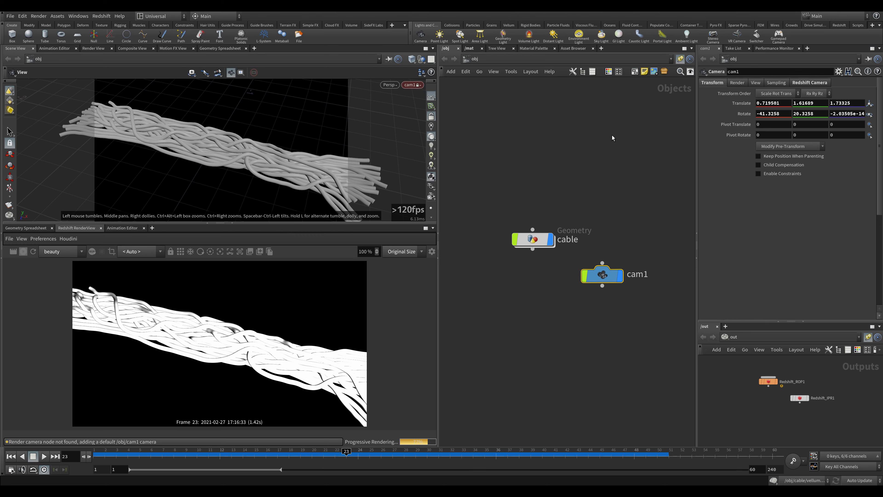
{"action": "left_click", "coordinate": [755, 83]}
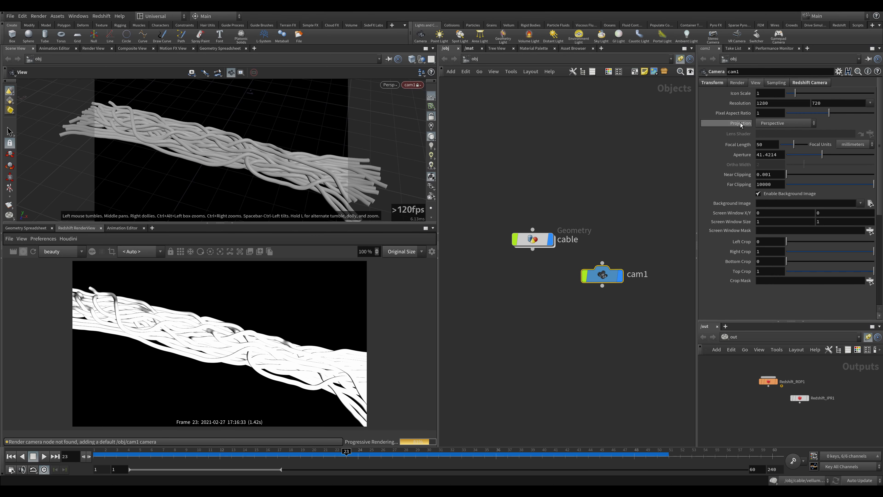
- Switch cam1 to Orthographic projection and adjust its view over the flat cable bundle
{"action": "left_click", "coordinate": [768, 124]}
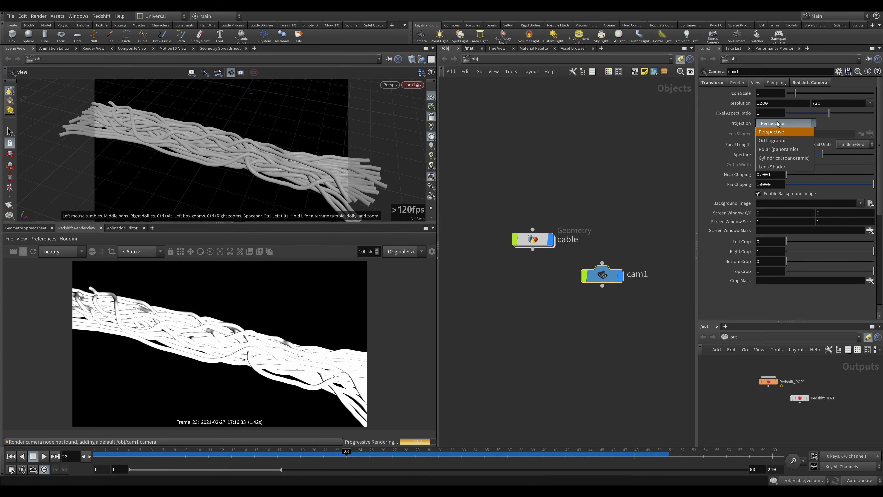
{"action": "left_click", "coordinate": [781, 141]}
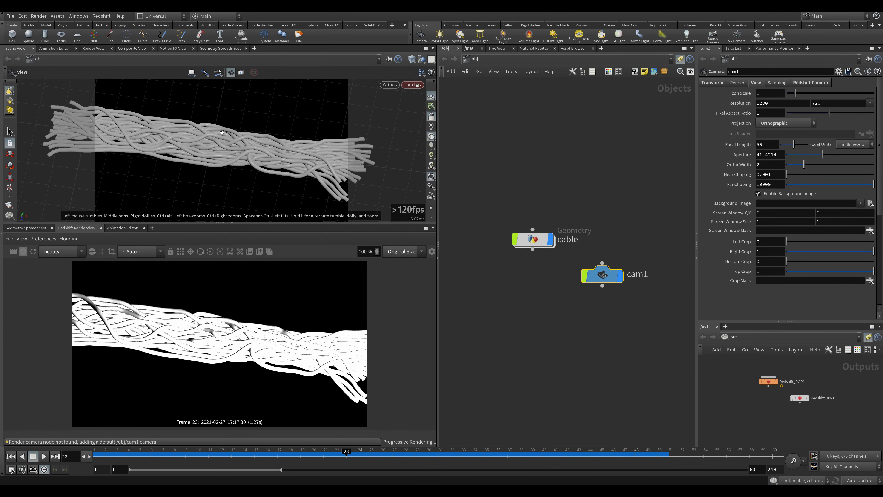
{"action": "mouse_move", "coordinate": [229, 118]}
{"action": "middle_mouse_down"}
{"action": "mouse_move", "coordinate": [232, 144]}
{"action": "mouse_move", "coordinate": [225, 125]}
{"action": "middle_mouse_up"}
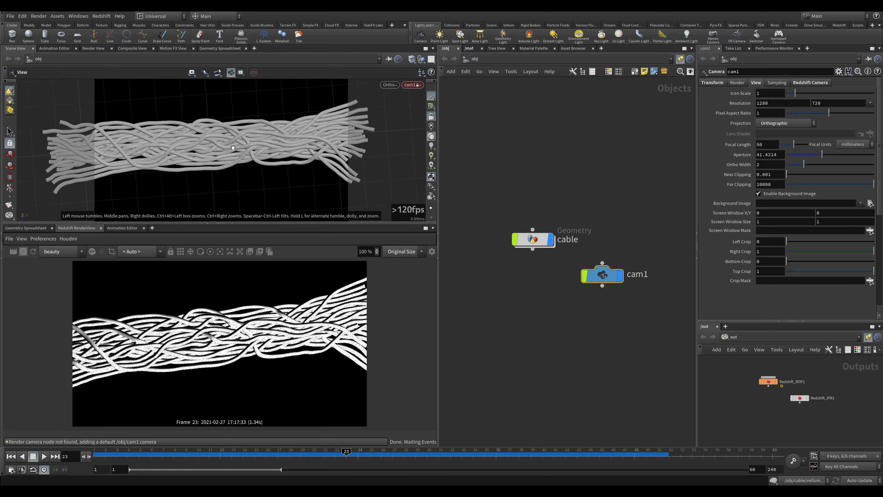
{"action": "left_click_drag", "start_coordinate": [226, 125], "coordinate": [247, 123]}
{"action": "mouse_move", "coordinate": [266, 117]}
{"action": "left_mouse_down"}
{"action": "mouse_move", "coordinate": [236, 91]}
{"action": "mouse_move", "coordinate": [233, 71]}
{"action": "mouse_move", "coordinate": [229, 153]}
{"action": "left_mouse_up"}
{"action": "key", "text": "ctrl+z"}
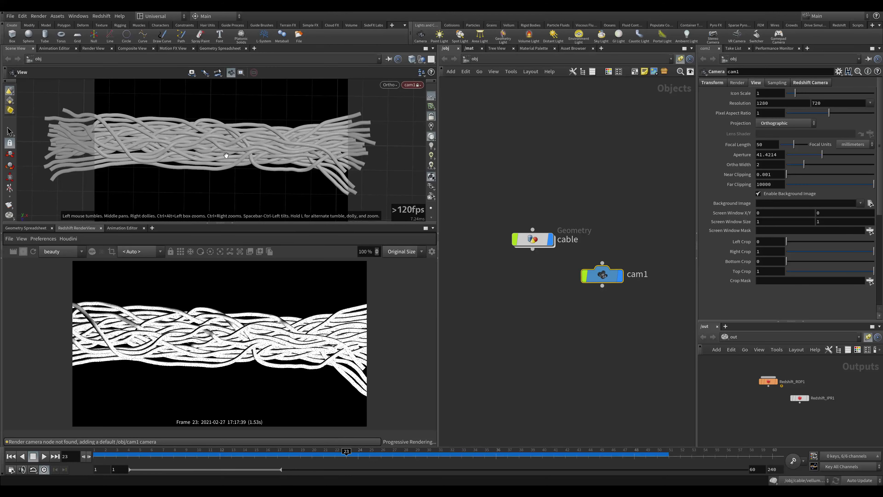
- Centre cam1 by setting its Translate X and Z to 0
{"action": "left_click", "coordinate": [711, 83]}
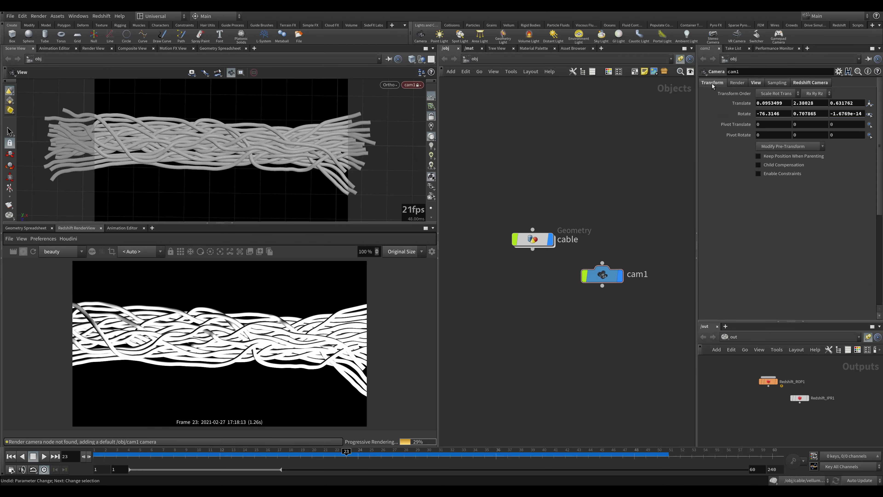
{"action": "double_click", "coordinate": [782, 103]}
{"action": "type", "text": "0"}
{"action": "key", "text": "Tab"}
{"action": "key", "text": "Tab"}
{"action": "type", "text": "0"}
{"action": "key", "text": "Tab"}
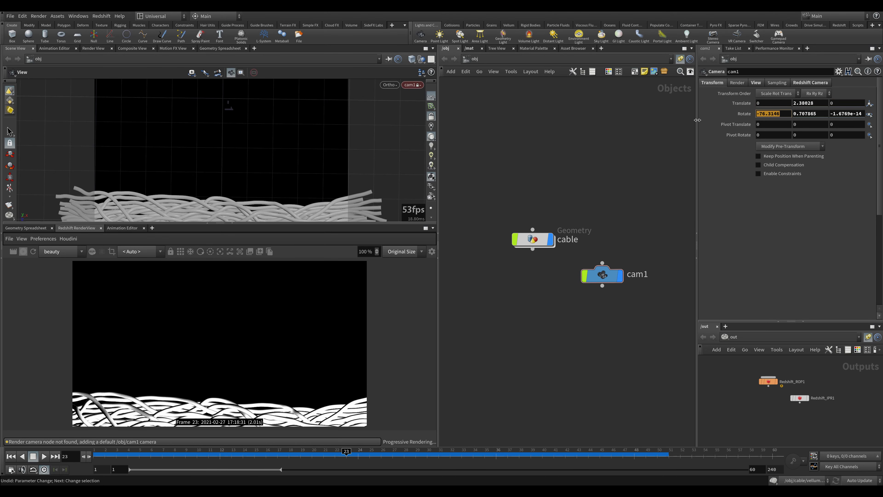
- Rotate cam1 to -90, 0, 0 and raise Translate Y to about 0.3803
{"action": "type", "text": "-90"}
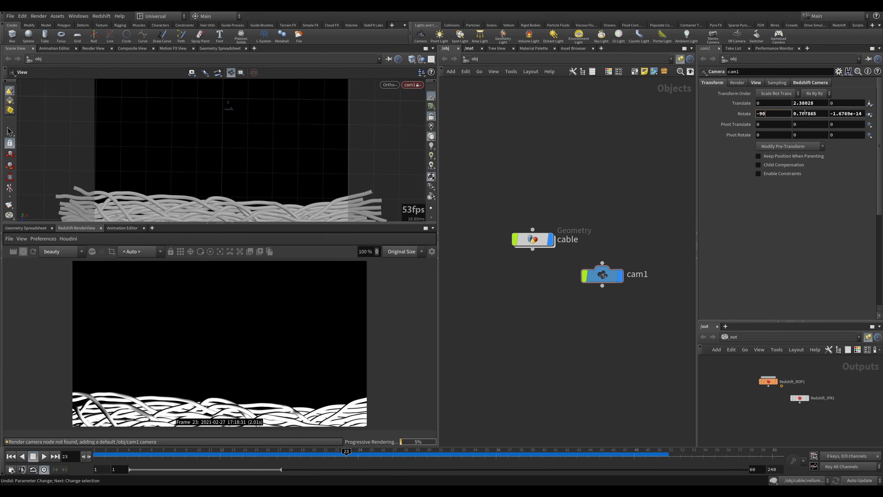
{"action": "key", "text": "Tab"}
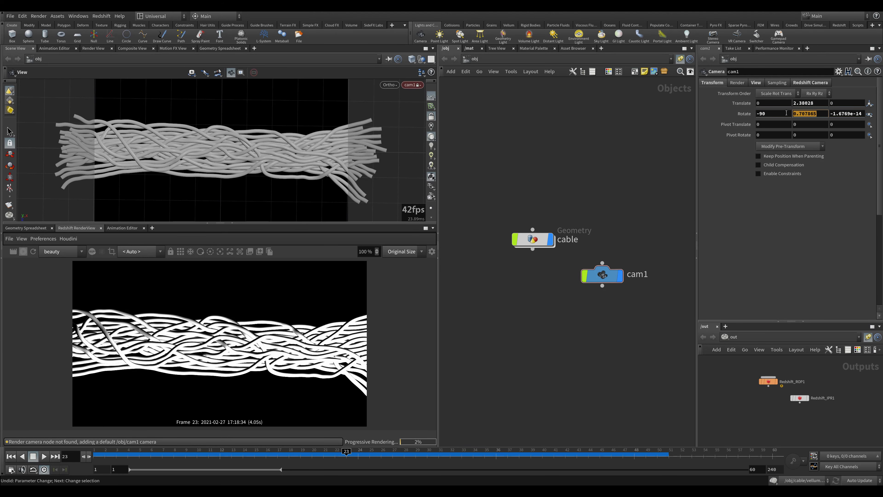
{"action": "type", "text": "0"}
{"action": "key", "text": "Tab"}
{"action": "type", "text": "0"}
{"action": "key", "text": "Return"}
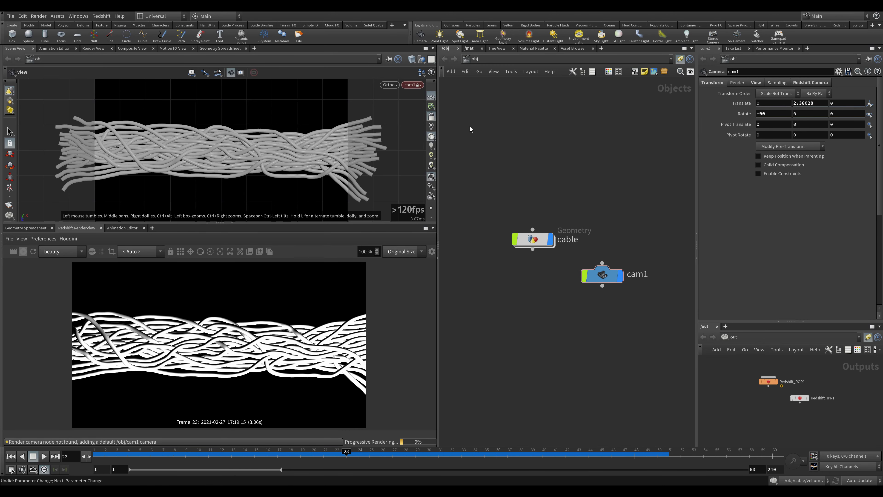
{"action": "mouse_move", "coordinate": [801, 103]}
{"action": "middle_mouse_down"}
{"action": "mouse_move", "coordinate": [827, 101]}
{"action": "mouse_move", "coordinate": [806, 94]}
{"action": "mouse_move", "coordinate": [135, 173]}
{"action": "middle_mouse_up"}
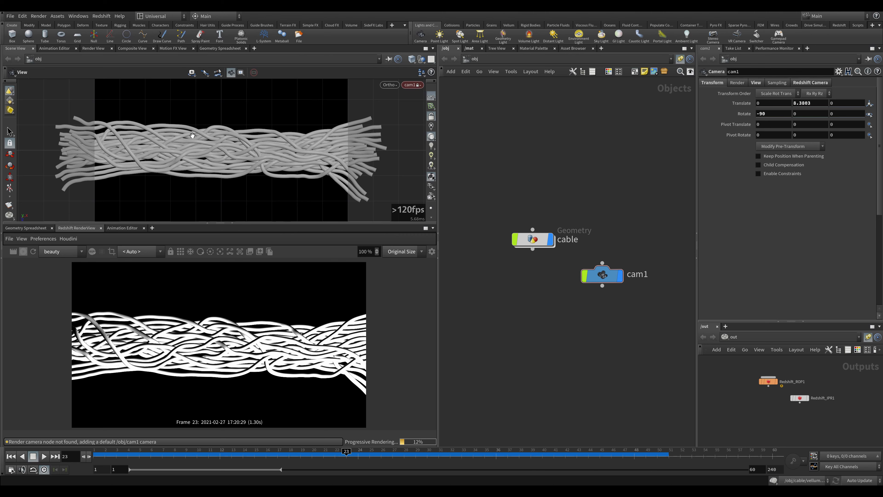
{"action": "left_click", "coordinate": [756, 82]}
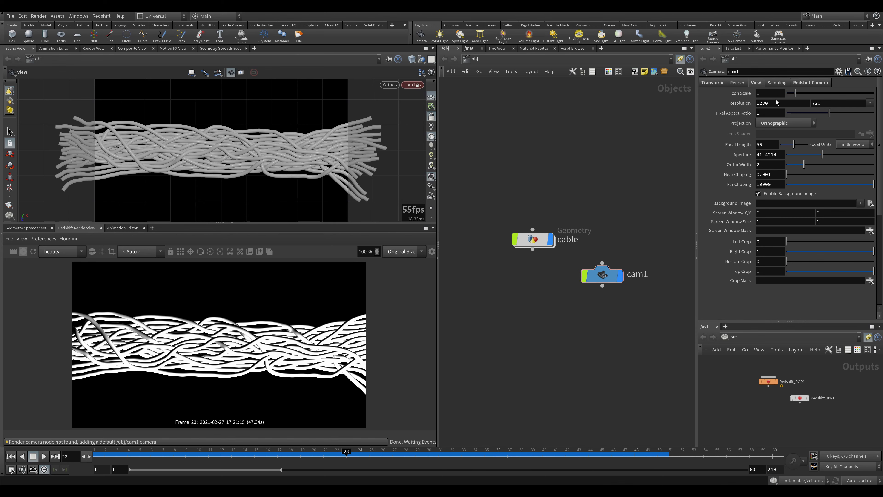
- Set cam1's render resolution to 2048 x 2048
{"action": "type", "text": "2048"}
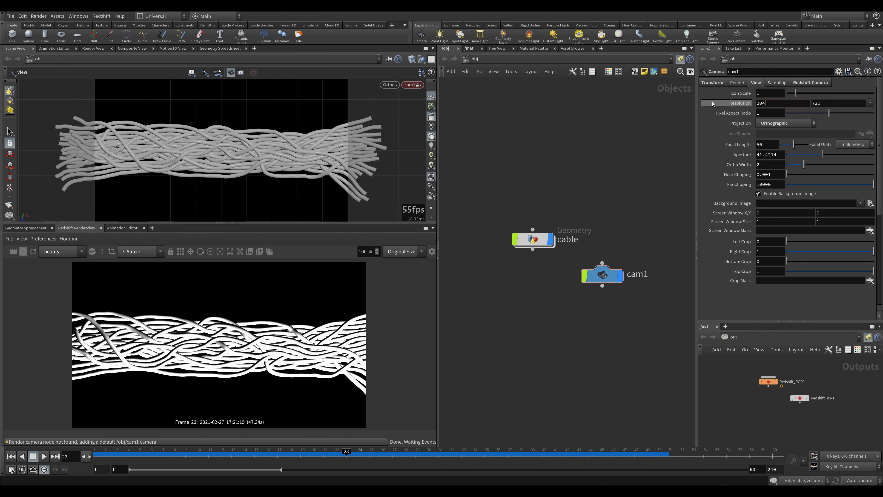
{"action": "key", "text": "Tab"}
{"action": "type", "text": "2048"}
{"action": "key", "text": "Return"}
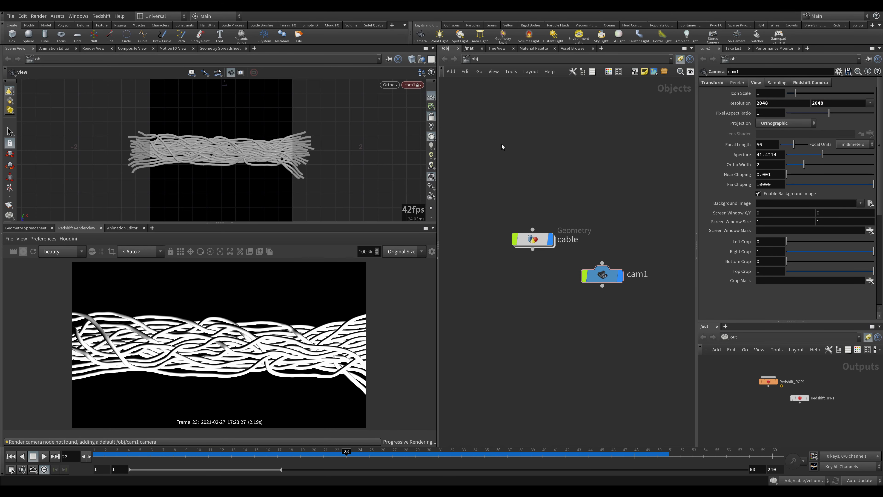
- Add a temporary reference sphere to the scene for scale
{"action": "left_click", "coordinate": [552, 200]}
{"action": "key", "text": "Tab"}
{"action": "key", "text": "Escape"}
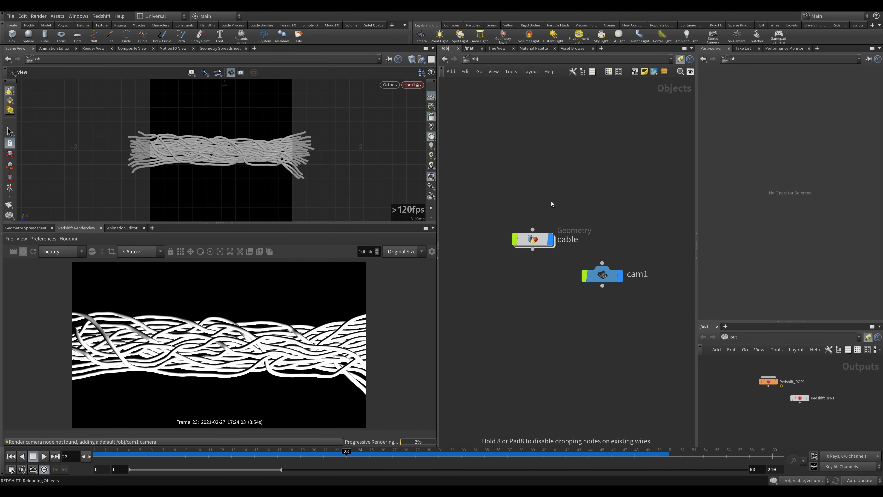
{"action": "key", "text": "Tab"}
{"action": "type", "text": "sphere"}
{"action": "key", "text": "Return"}
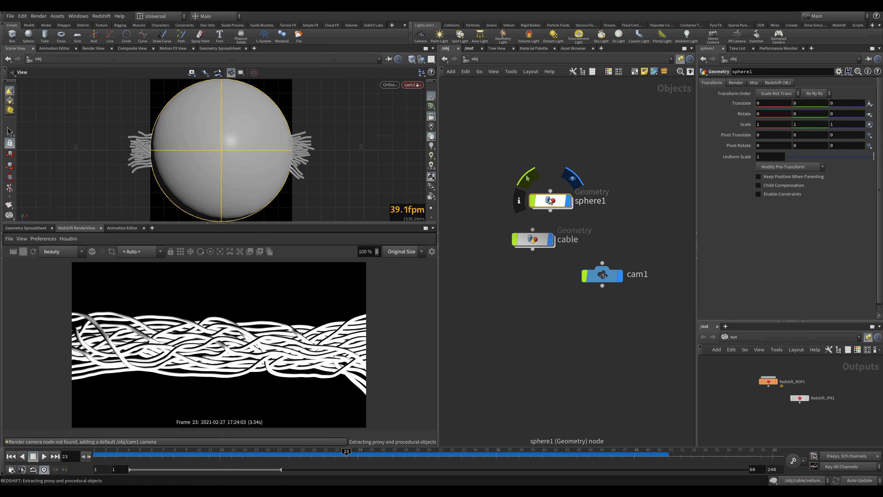
{"action": "left_click", "coordinate": [547, 199]}
{"action": "key", "text": "Return"}
{"action": "left_click", "coordinate": [585, 248]}
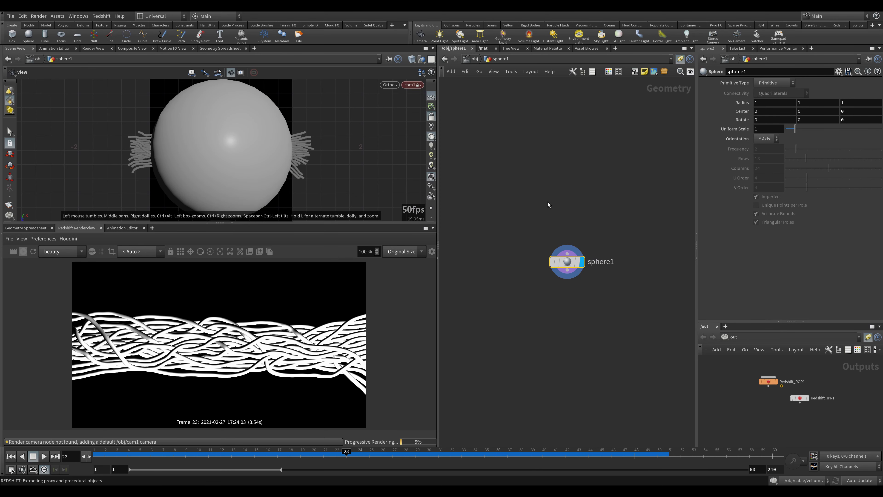
- Compare against the sphere and set cam1's Ortho Width to 1
{"action": "key", "text": "u"}
{"action": "left_click", "coordinate": [600, 274]}
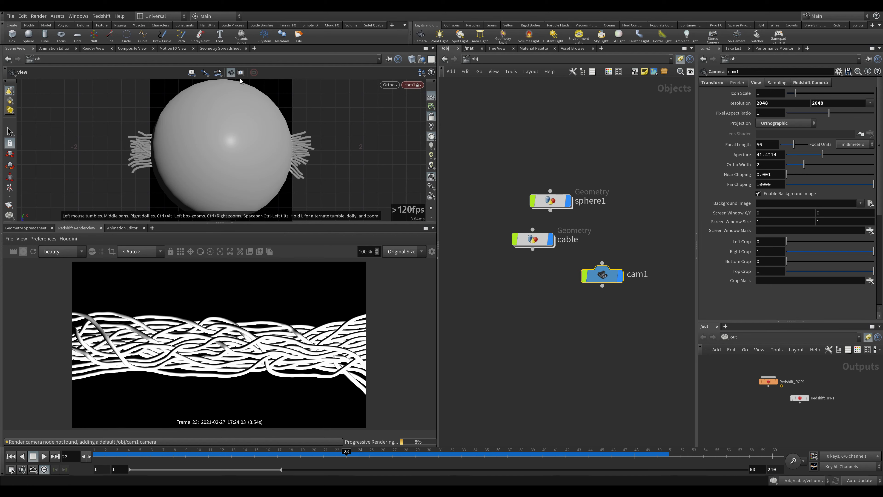
{"action": "left_click", "coordinate": [206, 168]}
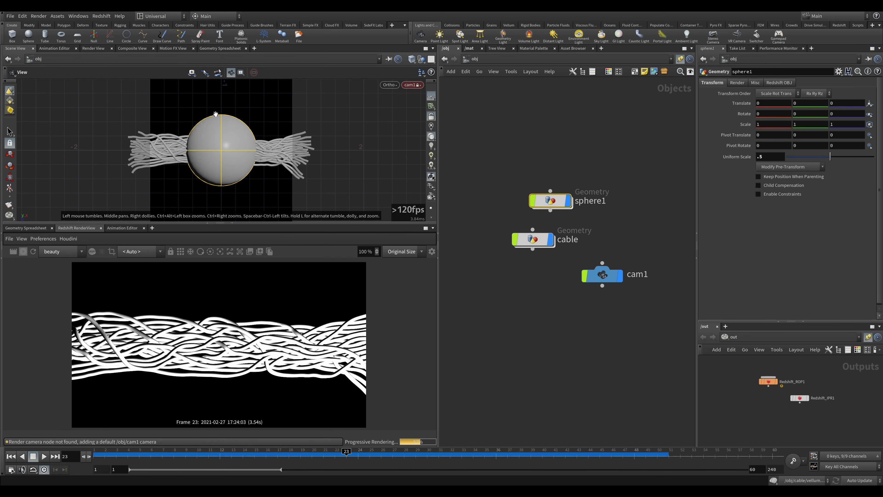
{"action": "left_click", "coordinate": [603, 275]}
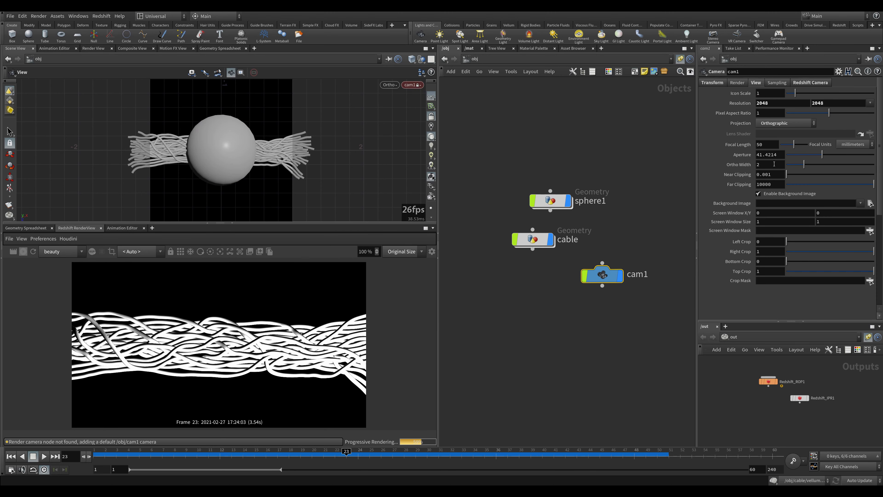
{"action": "key", "text": "BackSpace"}
{"action": "type", "text": "1"}
{"action": "key", "text": "Return"}
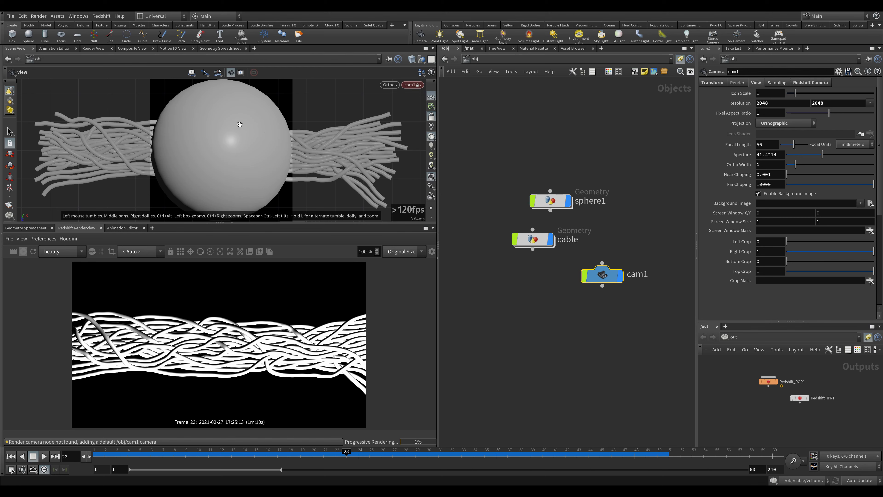
{"action": "left_click", "coordinate": [713, 83]}
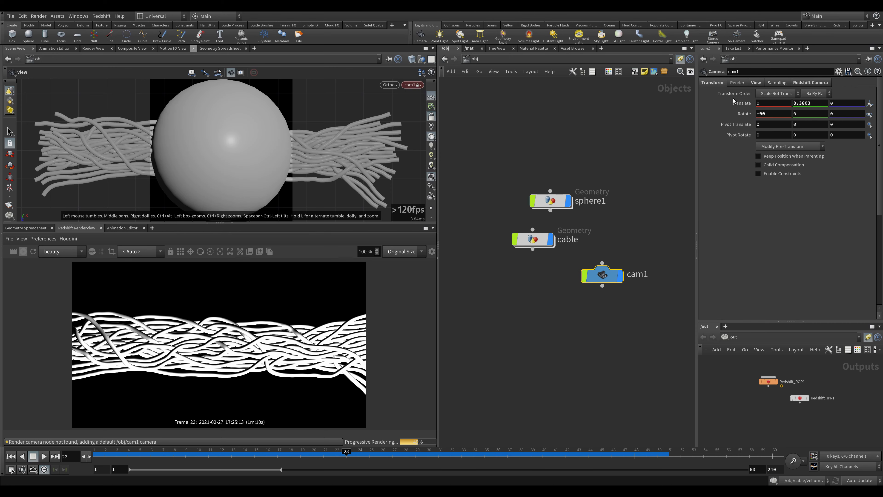
{"action": "left_click", "coordinate": [759, 83]}
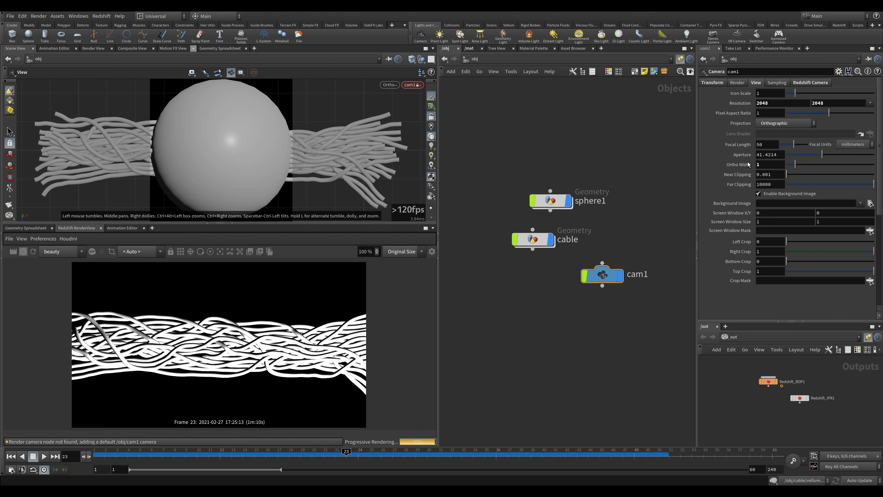
{"action": "double_click", "coordinate": [771, 166]}
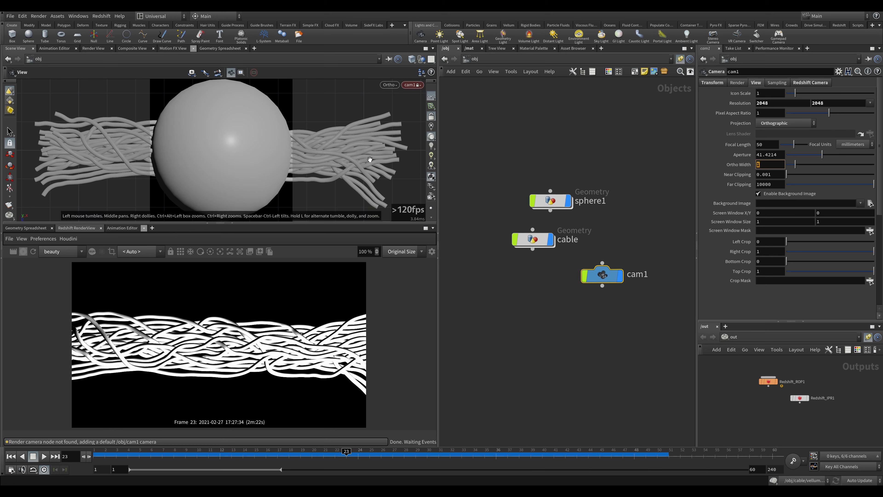
- Delete the sphere1 reference object, leaving cable and cam1
{"action": "left_click", "coordinate": [550, 201]}
{"action": "left_click_drag", "start_coordinate": [618, 226], "coordinate": [530, 187]}
{"action": "key", "text": "Delete"}
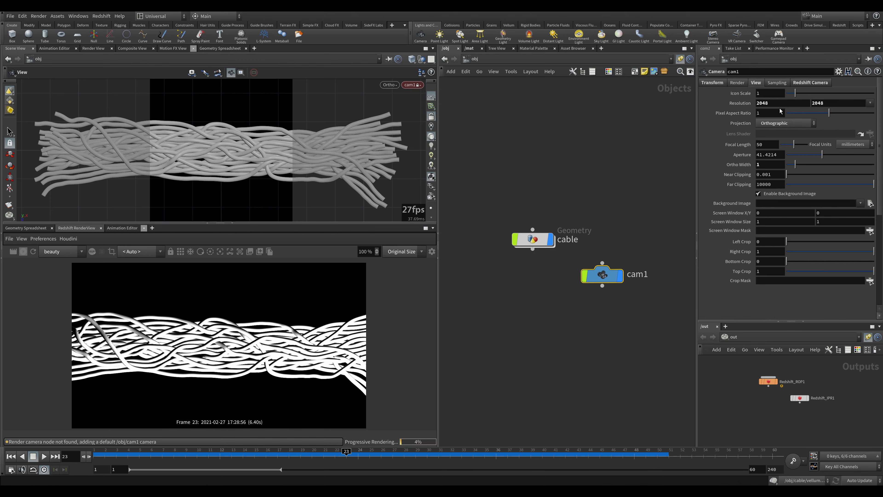
- Set cam1 resolution to 2048 x 512 and Ortho Width to 2.03
{"action": "double_click", "coordinate": [833, 104]}
{"action": "type", "text": "512"}
{"action": "key", "text": "Return"}
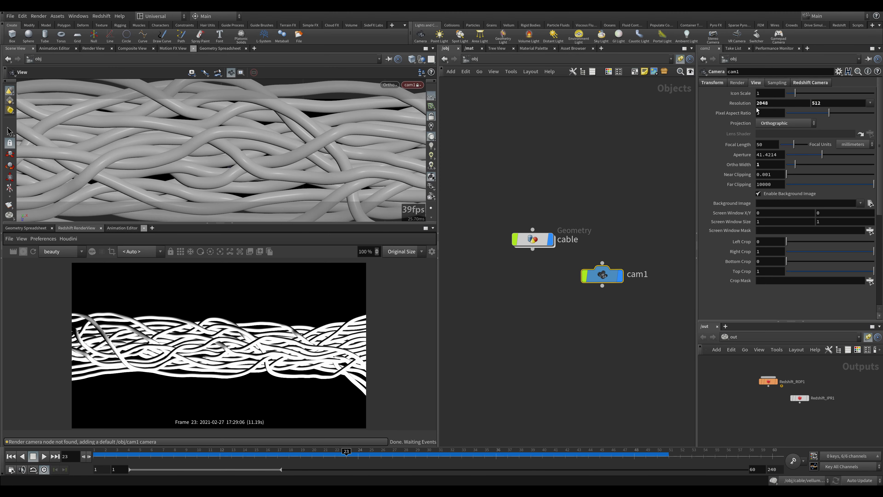
{"action": "middle_click_drag", "start_coordinate": [779, 166], "coordinate": [741, 176]}
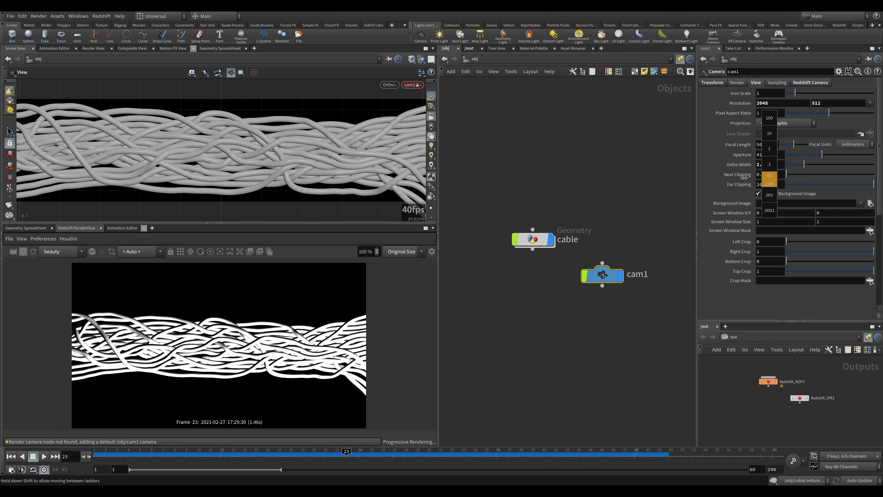
{"action": "middle_click_drag", "start_coordinate": [741, 176], "coordinate": [741, 176]}
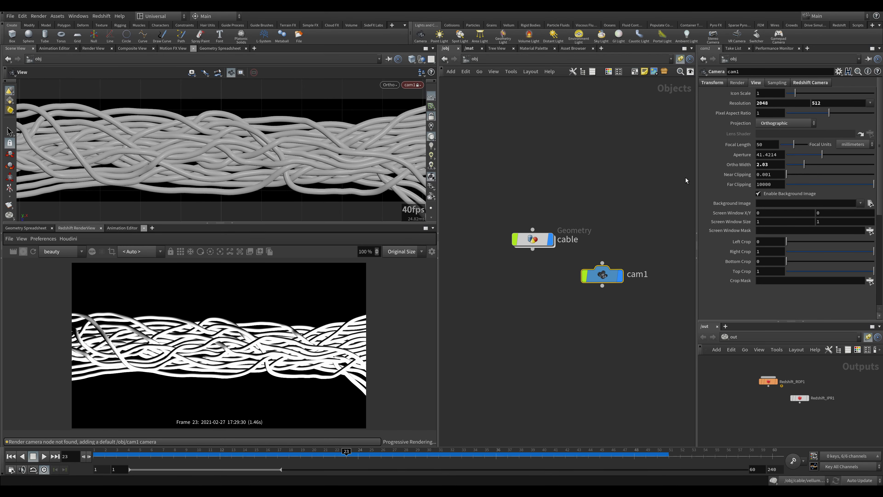
- Refresh the Redshift RenderView to render the wide cable strip
{"action": "left_click", "coordinate": [35, 251]}
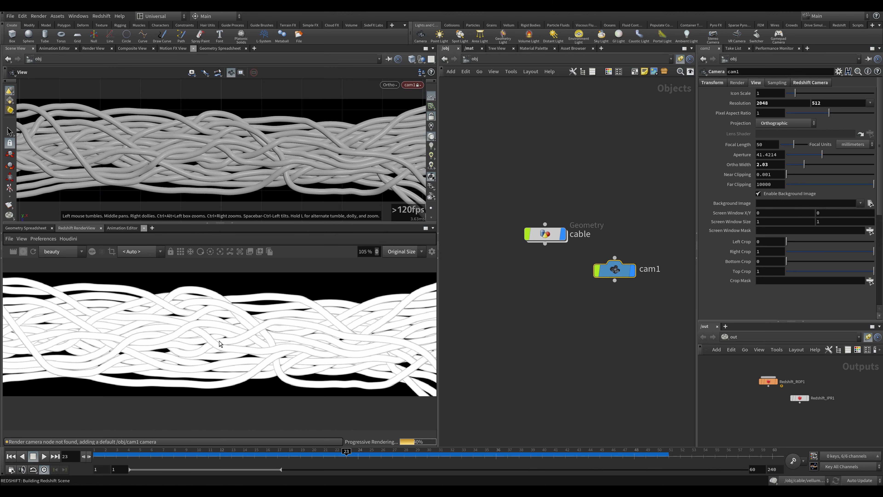
{"action": "scroll", "coordinate": [224, 343], "scroll_direction": "down", "scroll_amount": 1}
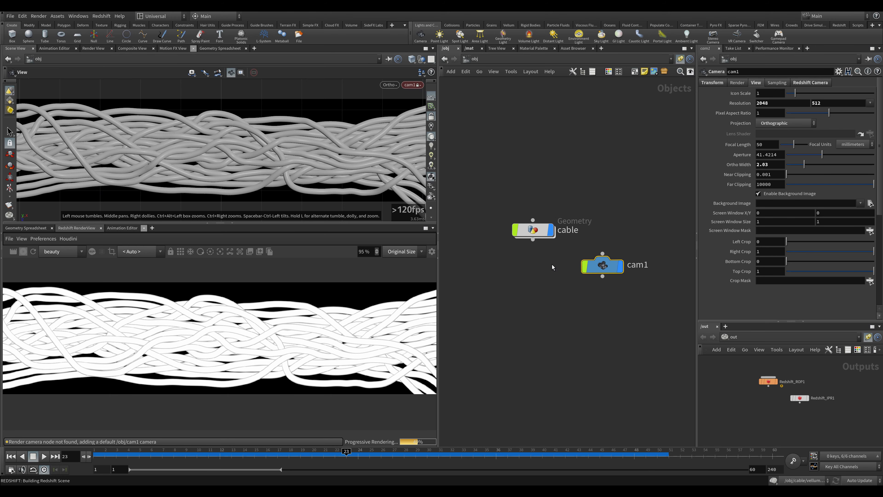
{"action": "scroll", "coordinate": [311, 342], "scroll_direction": "up", "scroll_amount": 4}
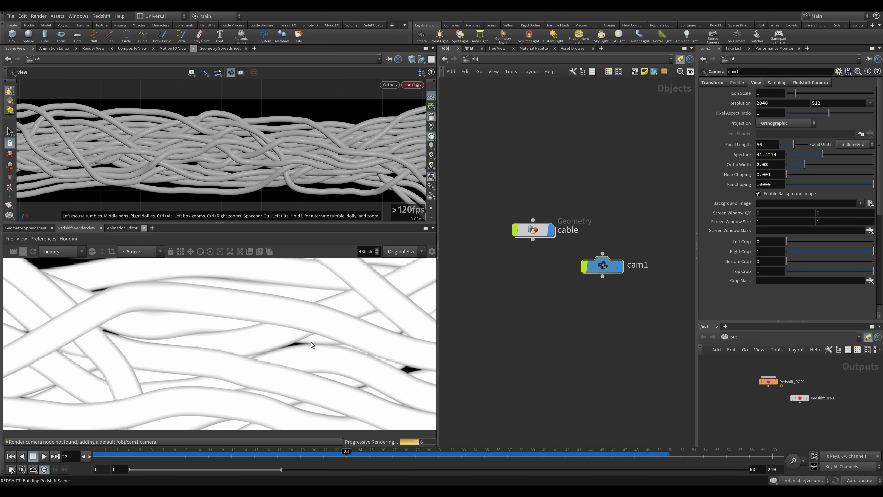
{"action": "scroll", "coordinate": [297, 323], "scroll_direction": "down", "scroll_amount": 3}
{"action": "scroll", "coordinate": [297, 323], "scroll_direction": "down", "scroll_amount": 1}
{"action": "left_click", "coordinate": [533, 229]}
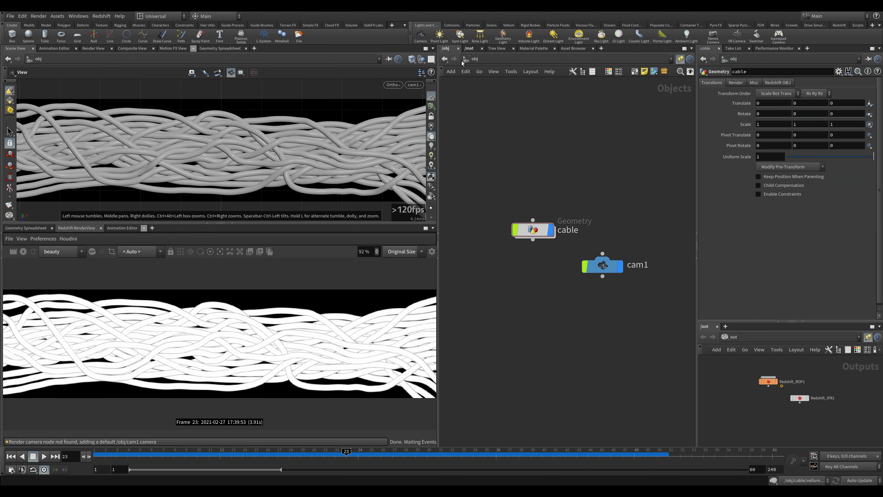
- Create a Redshift Material node in the /mat network
{"action": "left_click", "coordinate": [471, 50]}
{"action": "key", "text": "Tab"}
{"action": "type", "text": "red"}
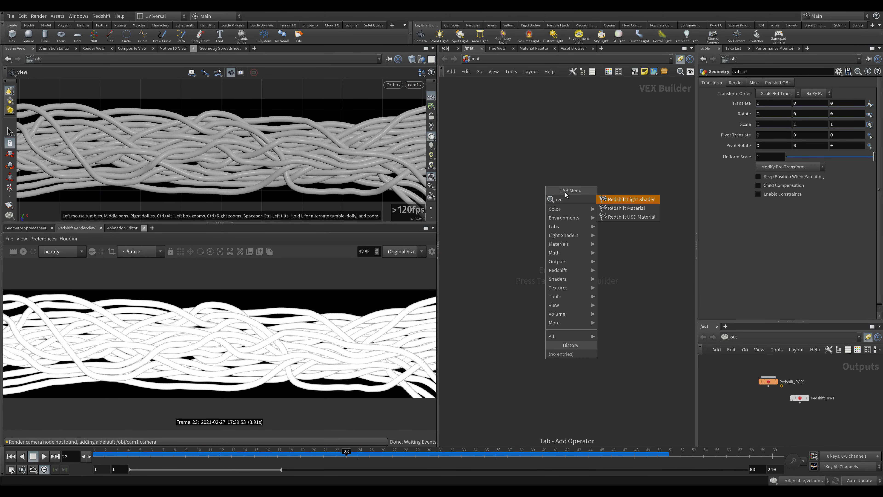
{"action": "left_click", "coordinate": [633, 206]}
{"action": "left_click", "coordinate": [616, 246]}
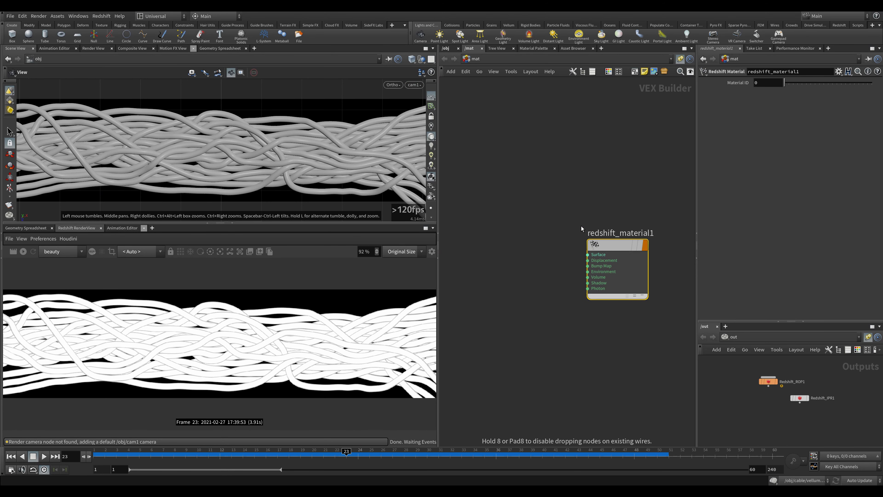
- Feed an RS Color Abs node set to pure red into the material's Surface input
{"action": "key", "text": "Tab"}
{"action": "type", "text": "colo"}
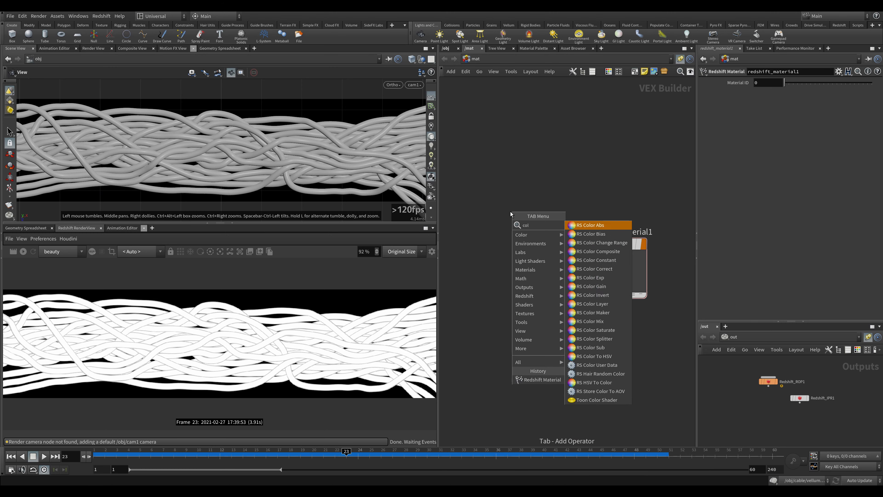
{"action": "left_click", "coordinate": [595, 225]}
{"action": "left_click", "coordinate": [483, 240]}
{"action": "left_click_drag", "start_coordinate": [513, 242], "coordinate": [586, 253]}
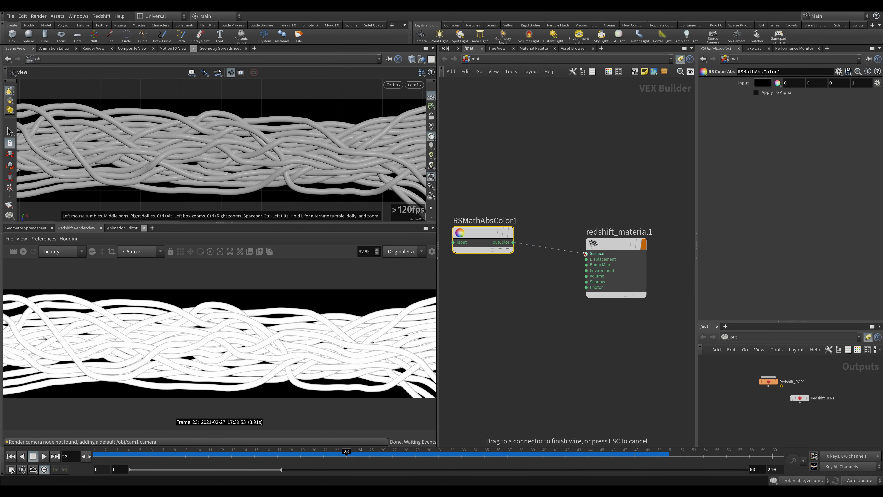
{"action": "left_click_drag", "start_coordinate": [528, 199], "coordinate": [481, 260]}
{"action": "left_click", "coordinate": [777, 83]}
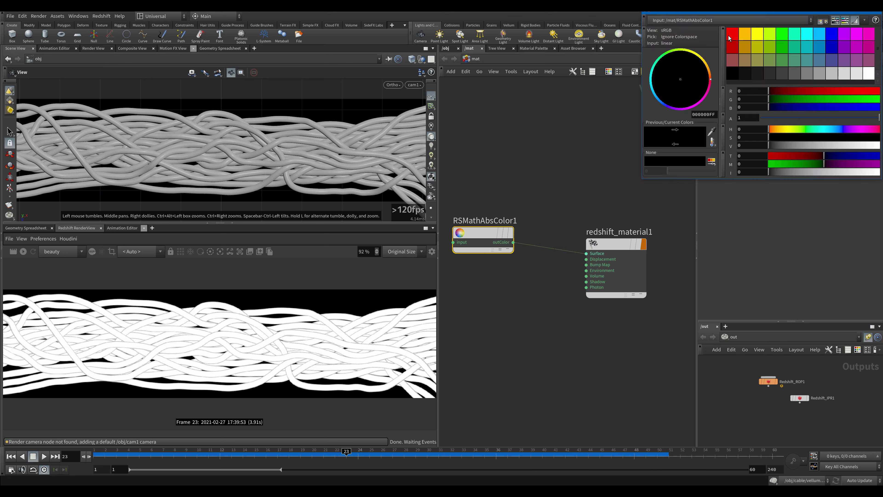
{"action": "left_click", "coordinate": [730, 35]}
- Assign redshift_material1 to the cable object's Render Material field
{"action": "left_click_drag", "start_coordinate": [585, 186], "coordinate": [669, 329]}
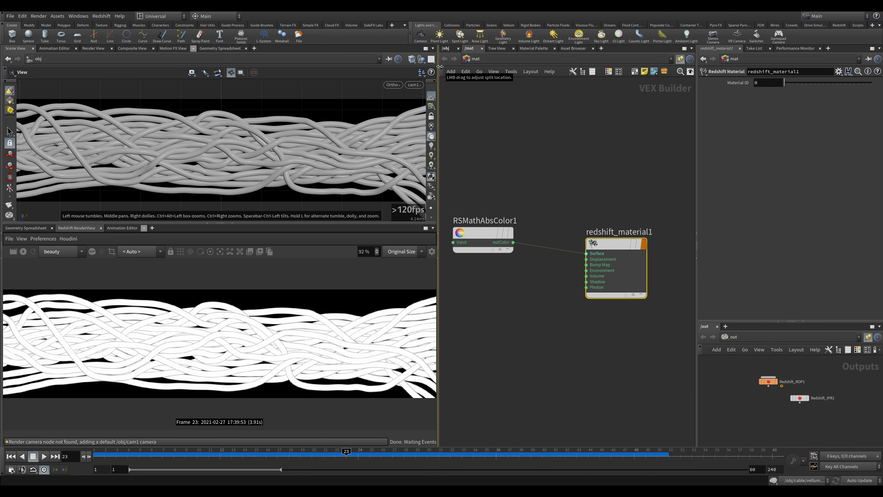
{"action": "key", "text": "ctrl+c"}
{"action": "left_click", "coordinate": [448, 49]}
{"action": "left_click_drag", "start_coordinate": [538, 197], "coordinate": [503, 251]}
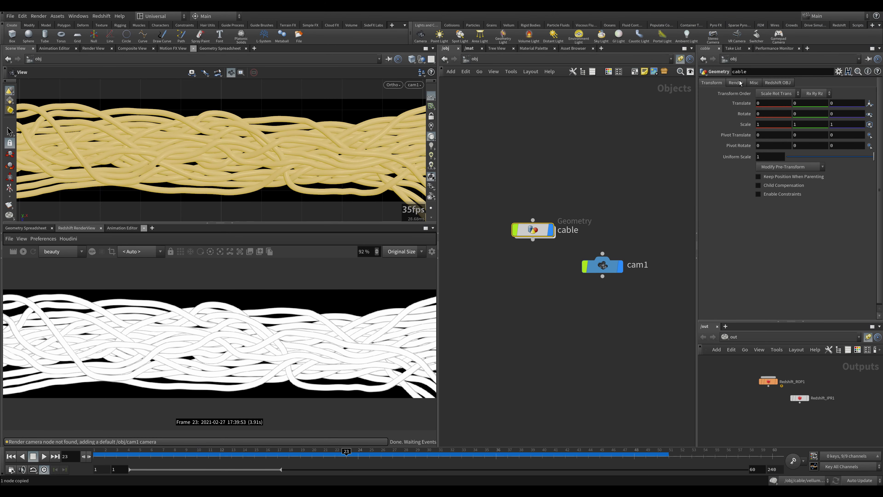
{"action": "left_click", "coordinate": [736, 82]}
{"action": "left_click", "coordinate": [775, 94]}
{"action": "key", "text": "ctrl+v"}
{"action": "key", "text": "Return"}
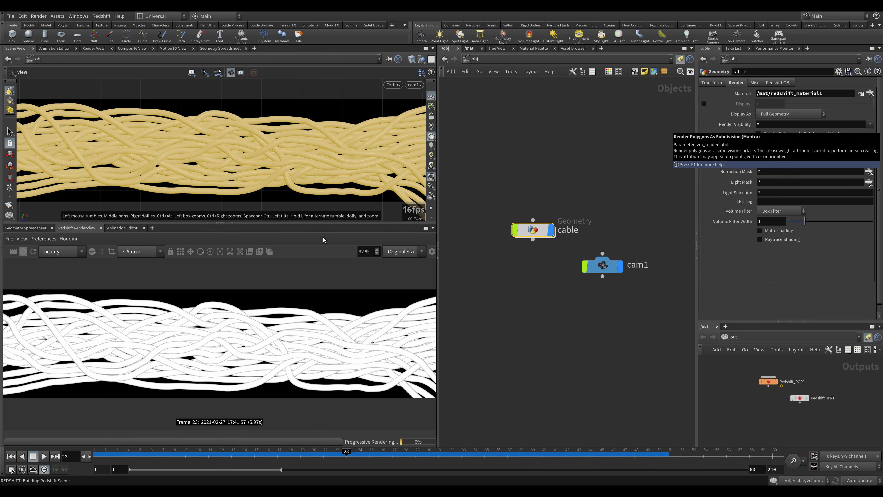
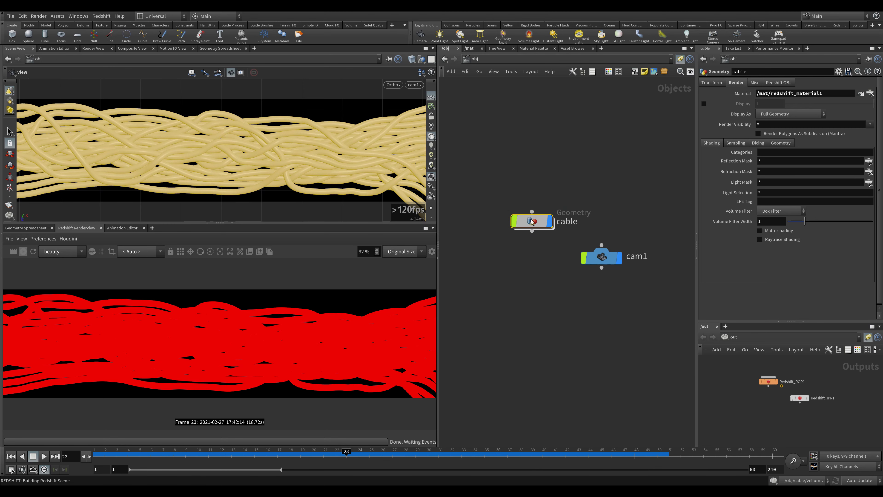
- Inside the cable geometry, add a Connectivity node after timeshift1 and drag out a wire below it
{"action": "double_click", "coordinate": [531, 229]}
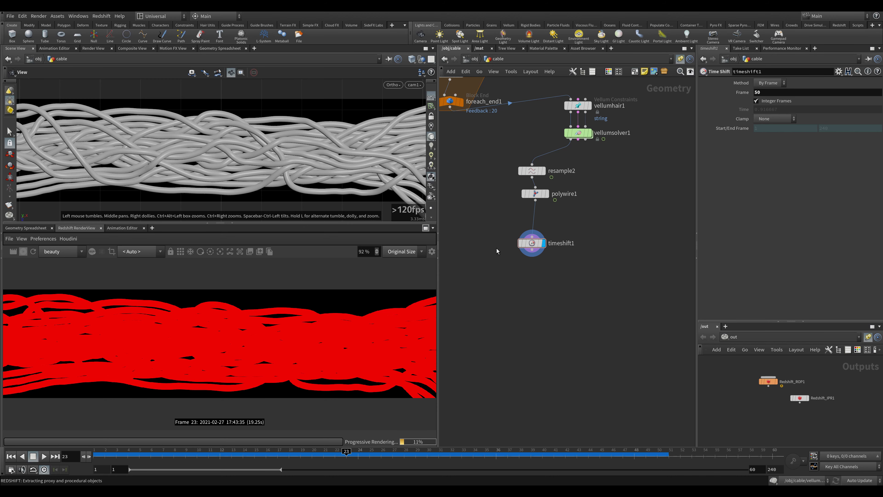
{"action": "key", "text": "Tab"}
{"action": "type", "text": "con"}
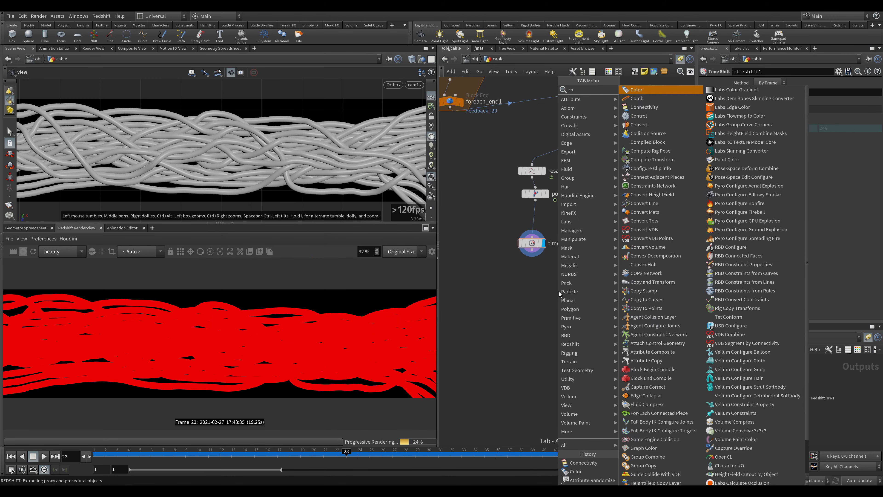
{"action": "key", "text": "Return"}
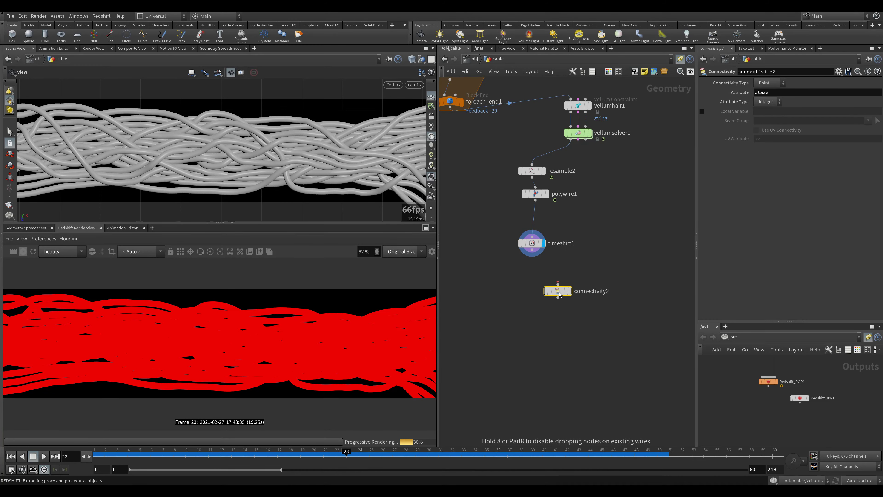
{"action": "left_click_drag", "start_coordinate": [551, 265], "coordinate": [548, 302]}
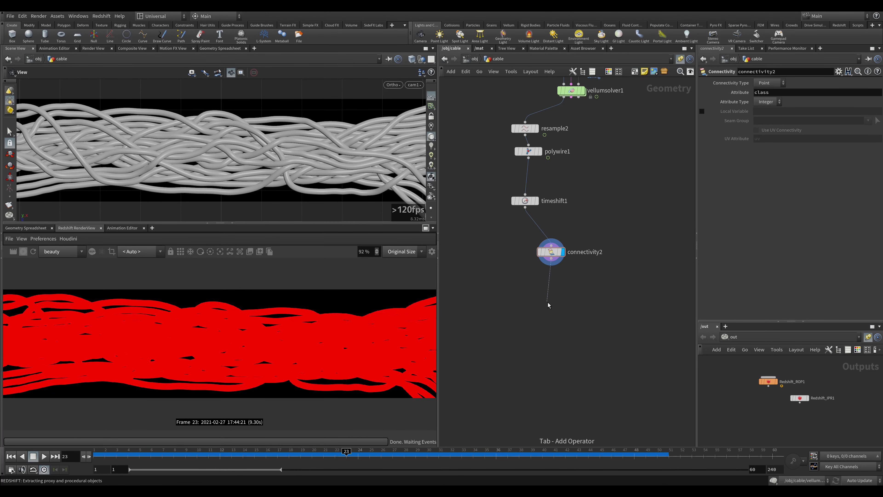
{"action": "key", "text": "Tab"}
- Add a Color node after connectivity2 set to Random from Attribute using class
{"action": "type", "text": "color"}
{"action": "key", "text": "Return"}
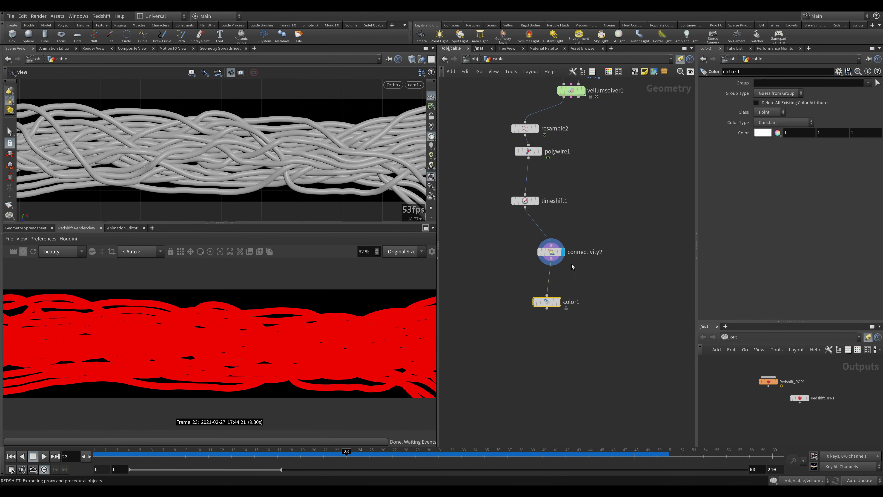
{"action": "left_click", "coordinate": [558, 302]}
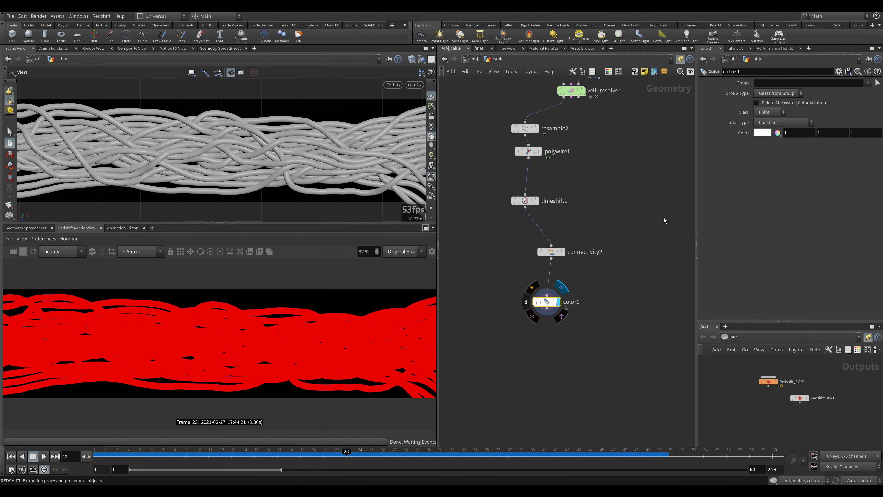
{"action": "left_click", "coordinate": [782, 123]}
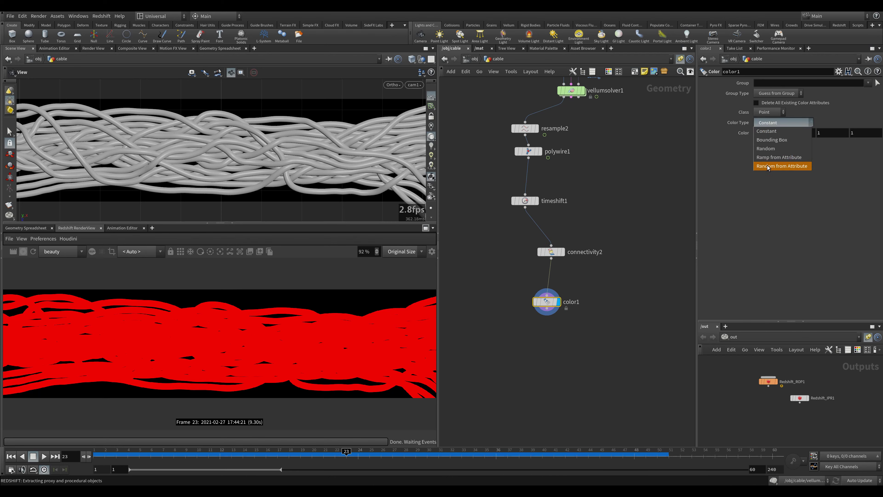
{"action": "left_click", "coordinate": [782, 166]}
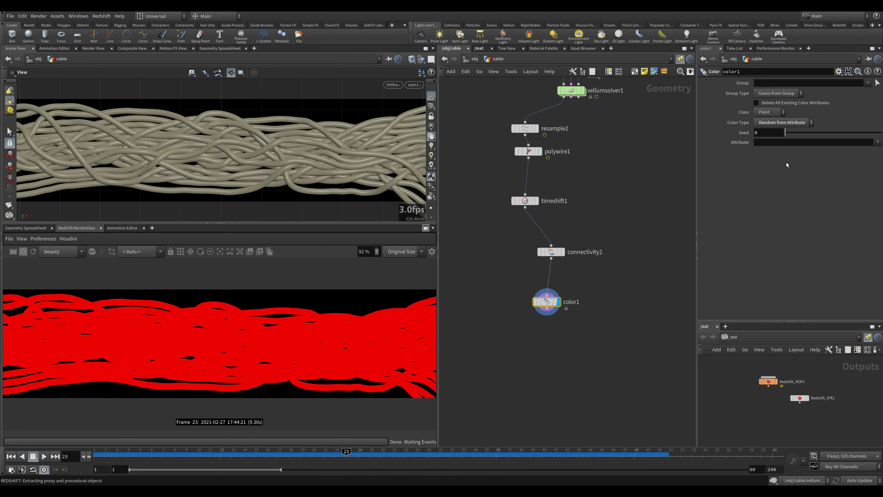
{"action": "left_click", "coordinate": [877, 142]}
{"action": "left_click", "coordinate": [854, 178]}
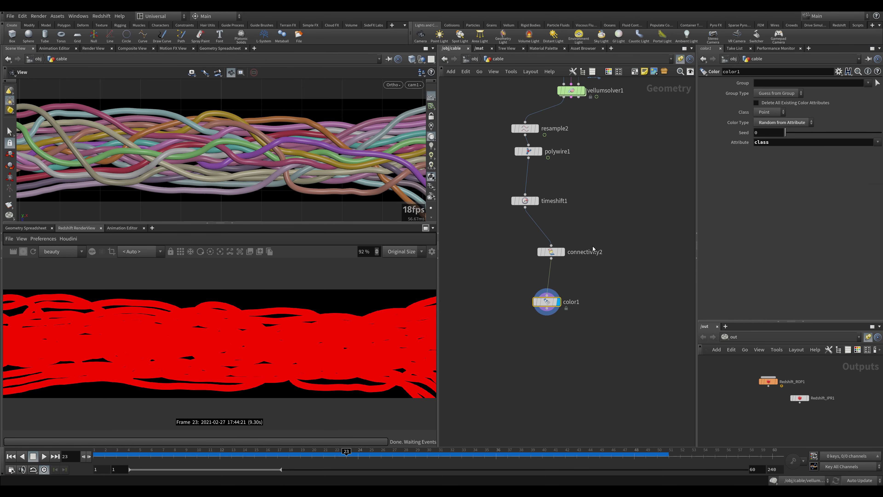
- Set the color1 random seed to 3.8 and save the scene
{"action": "left_click", "coordinate": [551, 251]}
{"action": "left_click_drag", "start_coordinate": [504, 276], "coordinate": [590, 329]}
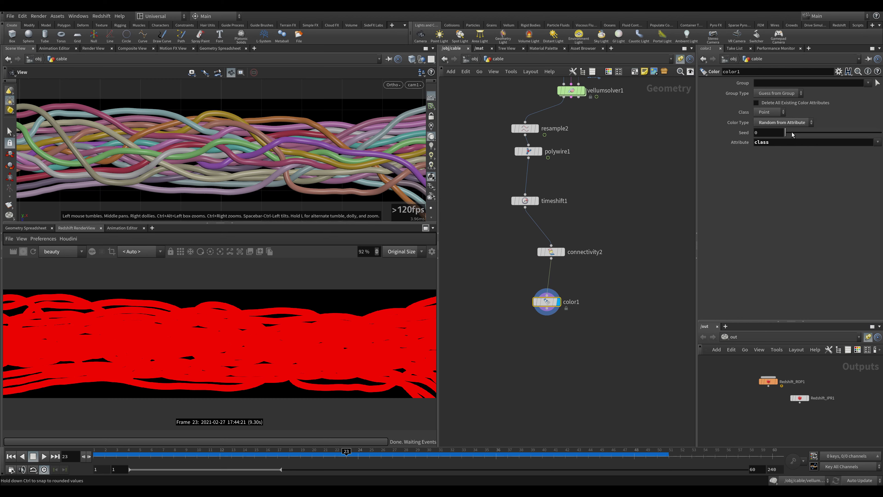
{"action": "left_click_drag", "start_coordinate": [792, 132], "coordinate": [823, 132]}
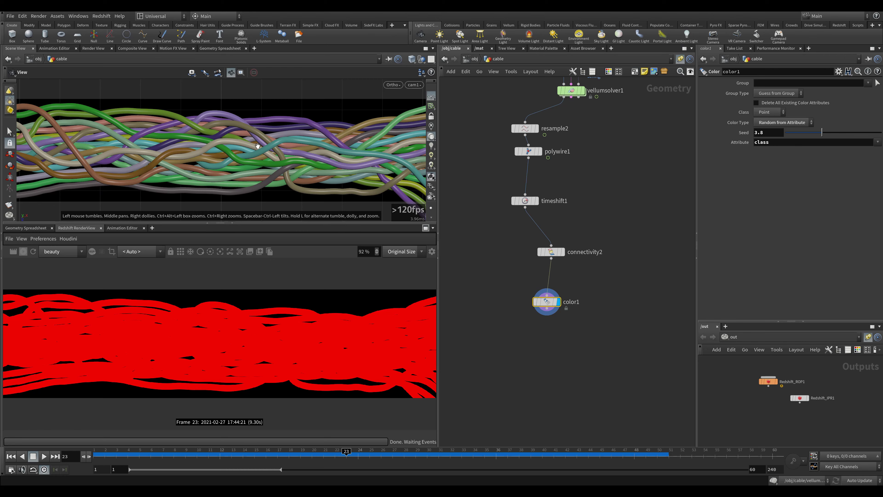
{"action": "key", "text": "ctrl+s"}
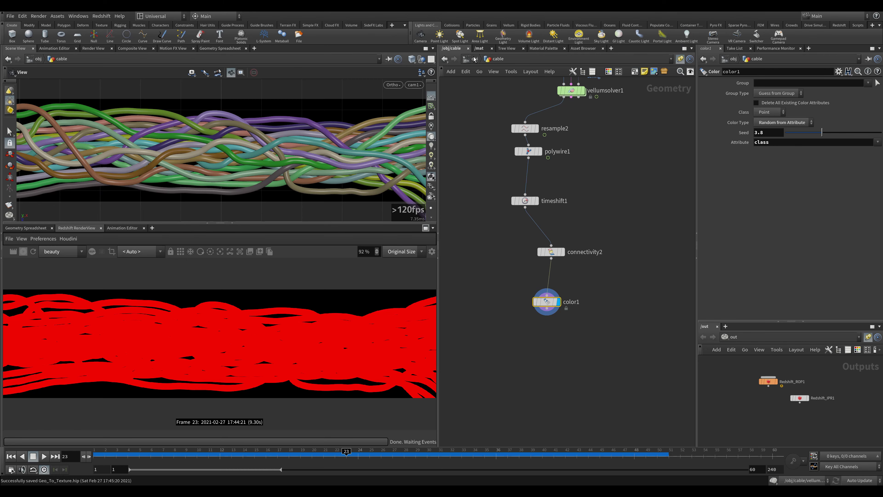
{"action": "left_click", "coordinate": [479, 49]}
- Add an RS Color User Data node reading Cd and wire it into the material's Surface
{"action": "key", "text": "Tab"}
{"action": "type", "text": "u"}
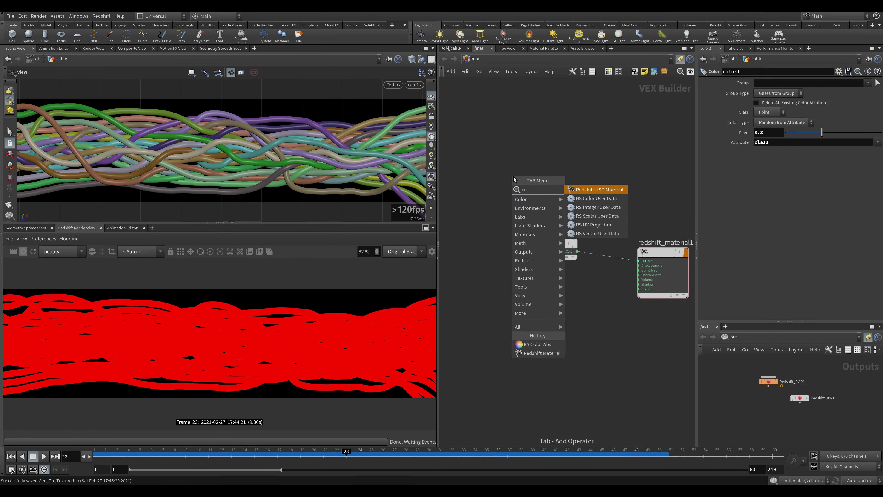
{"action": "key", "text": "Down"}
{"action": "key", "text": "Return"}
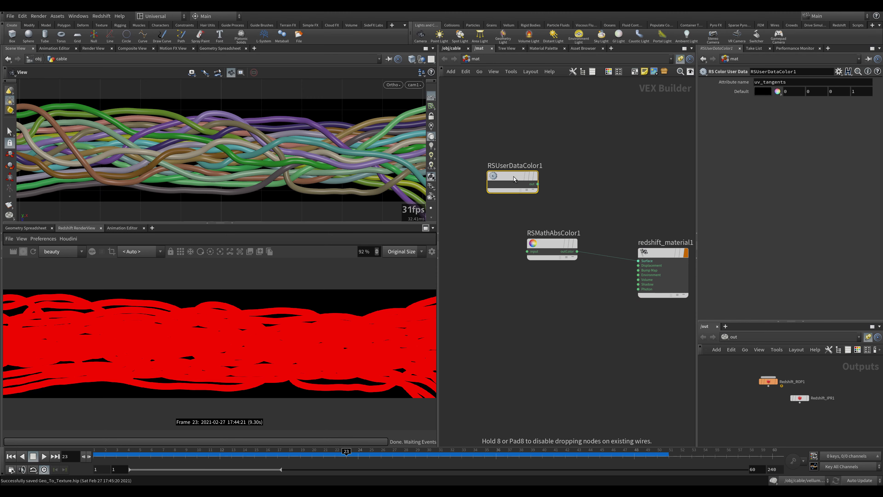
{"action": "double_click", "coordinate": [775, 82]}
{"action": "type", "text": "Cd"}
{"action": "key", "text": "Return"}
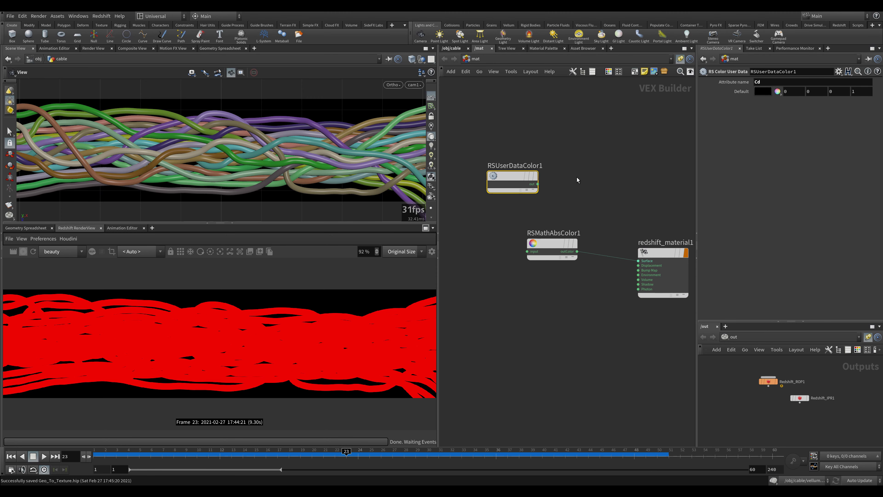
{"action": "left_click_drag", "start_coordinate": [537, 184], "coordinate": [638, 261]}
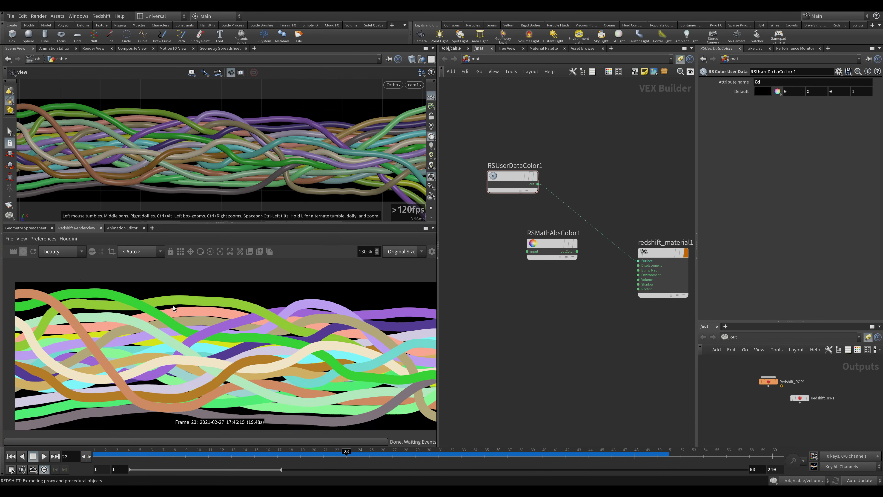
- Inspect the coloured strands in the render and rename the user data node to ID_map
{"action": "scroll", "coordinate": [325, 312], "scroll_direction": "up", "scroll_amount": 5}
{"action": "mouse_move", "coordinate": [324, 312]}
{"action": "middle_mouse_down"}
{"action": "mouse_move", "coordinate": [282, 312]}
{"action": "mouse_move", "coordinate": [309, 310]}
{"action": "mouse_move", "coordinate": [238, 331]}
{"action": "middle_mouse_up"}
{"action": "scroll", "coordinate": [269, 311], "scroll_direction": "down", "scroll_amount": 3}
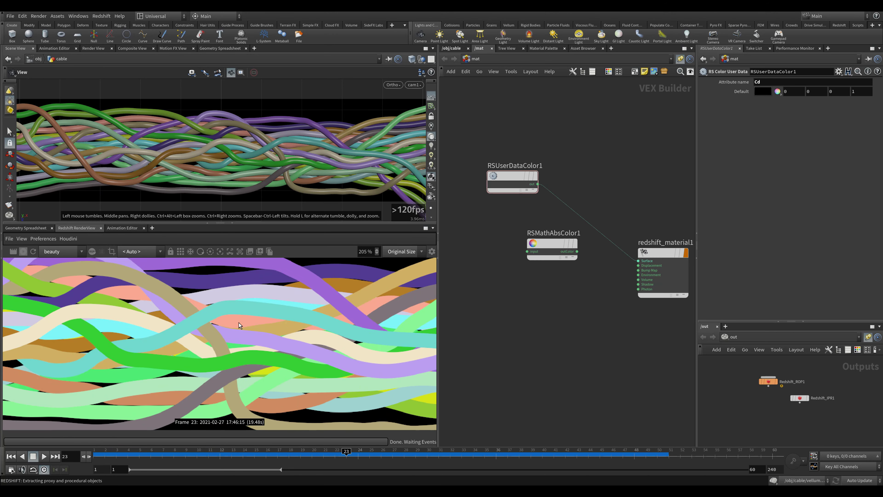
{"action": "scroll", "coordinate": [257, 326], "scroll_direction": "down", "scroll_amount": 1}
{"action": "double_click", "coordinate": [522, 166]}
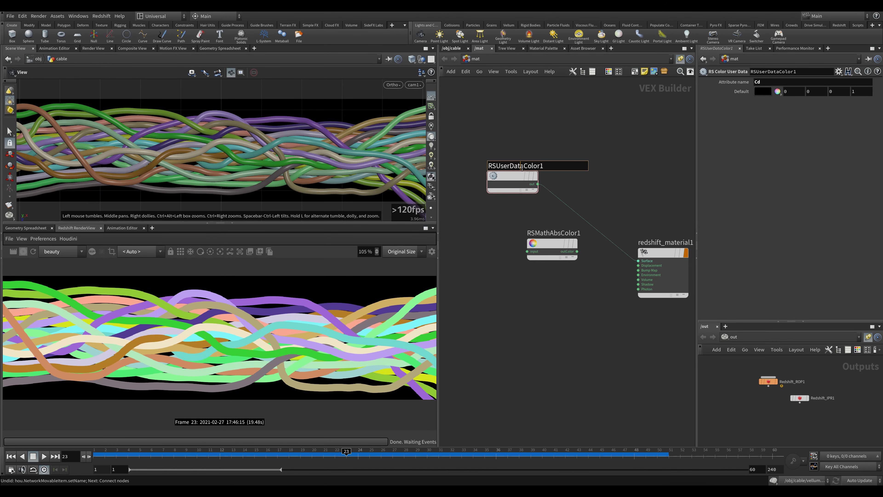
{"action": "type", "text": "ID_"}
{"action": "type", "text": "map"}
{"action": "key", "text": "Return"}
{"action": "scroll", "coordinate": [518, 194], "scroll_direction": "down", "scroll_amount": 1}
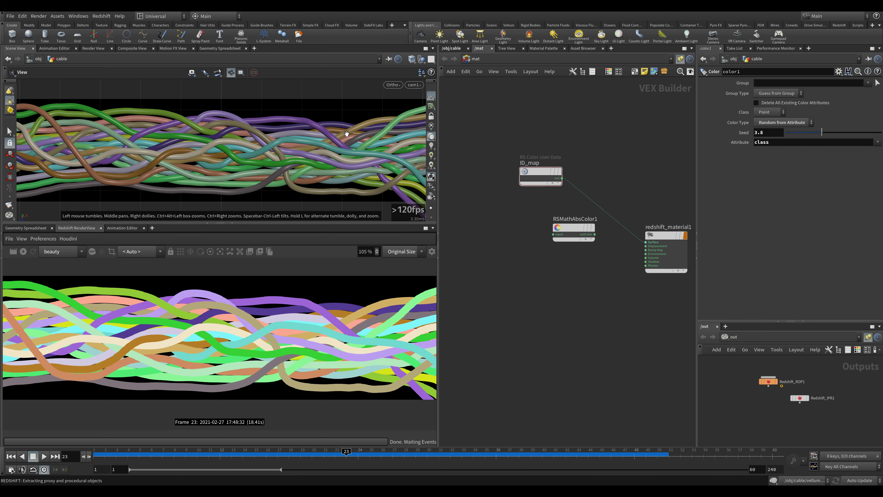
- Back at /obj, create a new Grid object, grid1, and dive into its network
{"action": "left_click", "coordinate": [461, 49]}
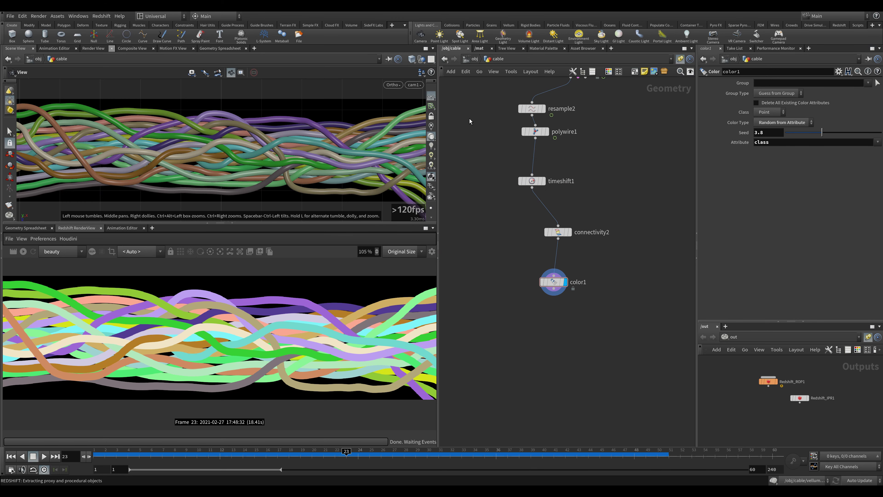
{"action": "left_click", "coordinate": [475, 60]}
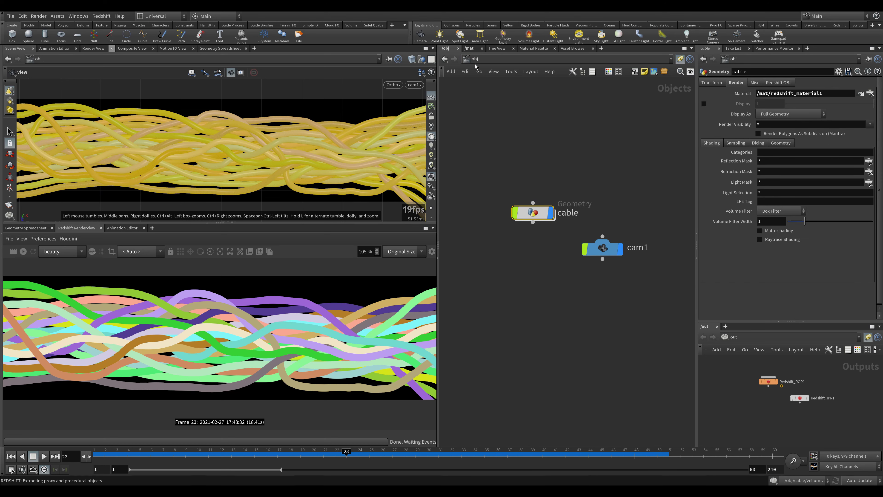
{"action": "left_click", "coordinate": [506, 319]}
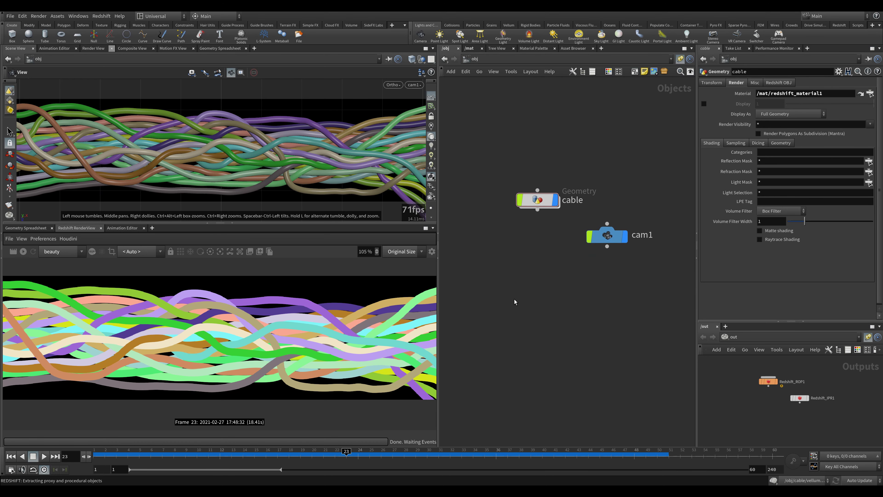
{"action": "key", "text": "Tab"}
{"action": "type", "text": "gr"}
{"action": "left_click", "coordinate": [598, 247]}
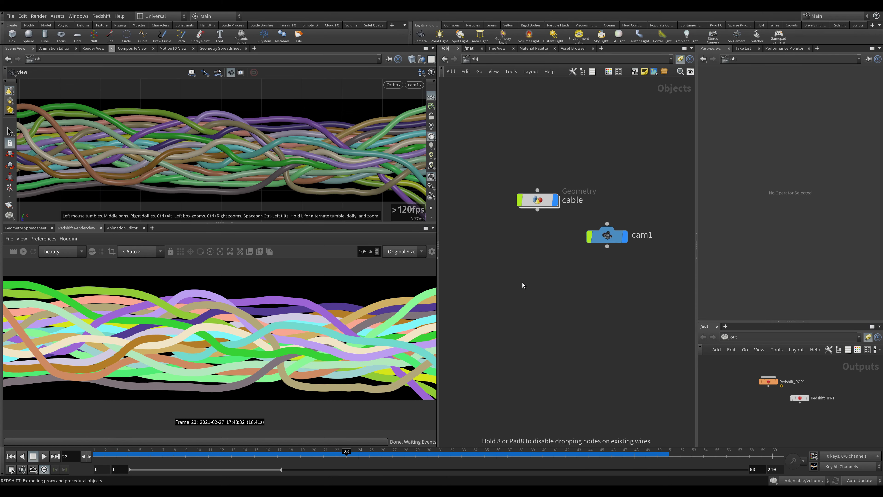
{"action": "left_click", "coordinate": [522, 283]}
- Set the grid size to 1 by 1 and hide the other objects while editing
{"action": "key", "text": "BackSpace"}
{"action": "key", "text": "Return"}
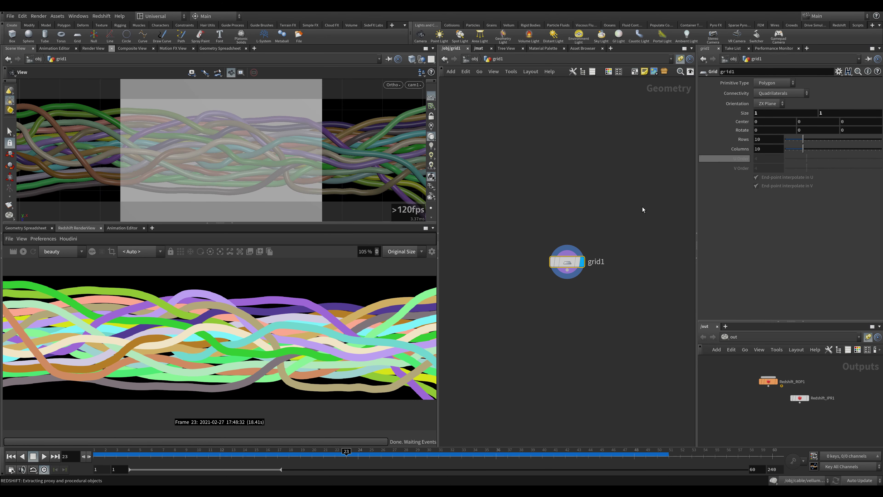
{"action": "middle_click", "coordinate": [567, 261]}
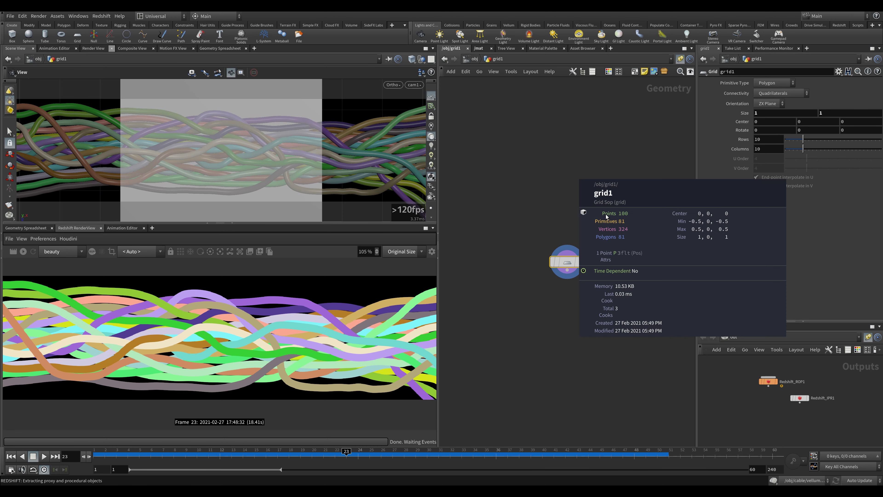
{"action": "left_click", "coordinate": [422, 59]}
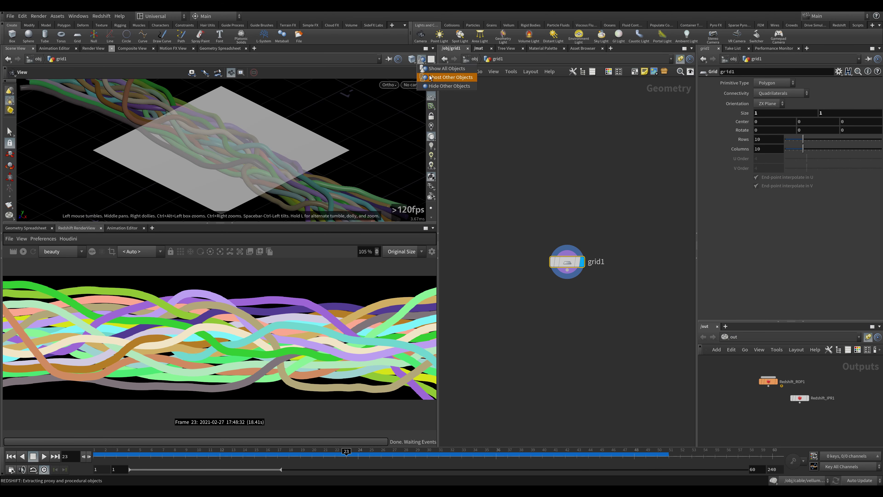
{"action": "left_click", "coordinate": [438, 91]}
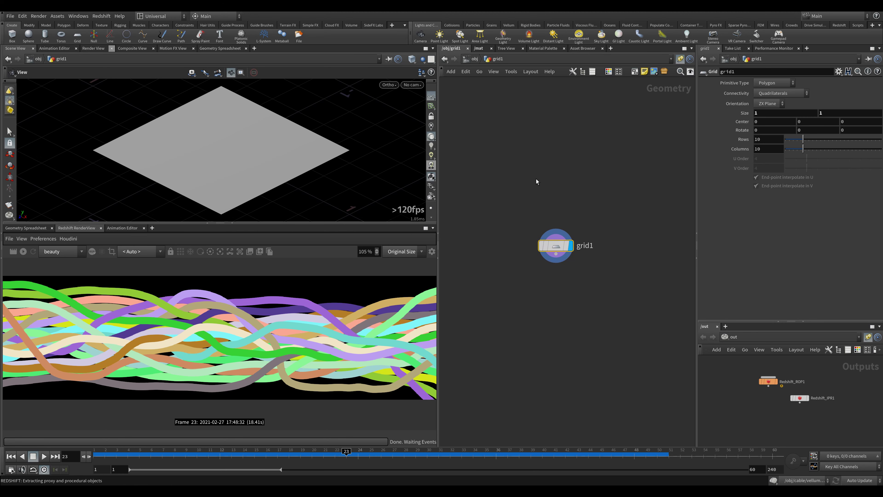
- Add an Attribute Noise node below grid1 and shrink its element size for finer colour noise
{"action": "key", "text": "Tab"}
{"action": "key", "text": "Return"}
{"action": "left_click", "coordinate": [544, 303]}
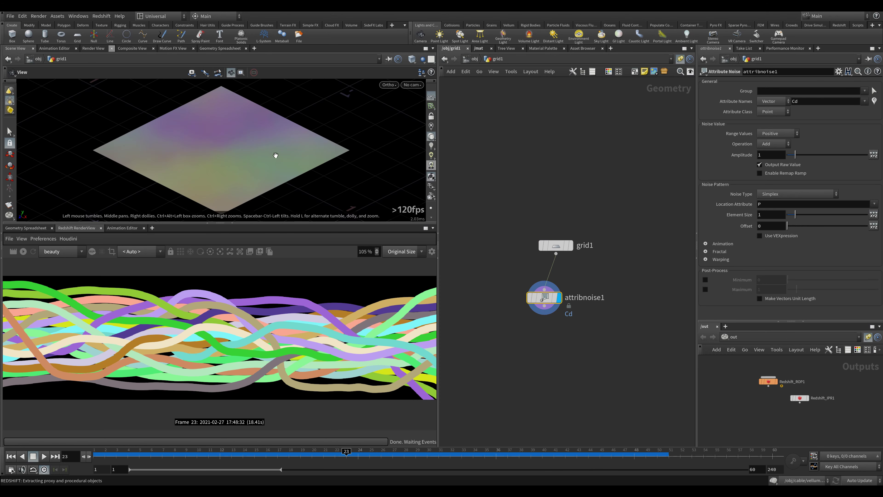
{"action": "mouse_move", "coordinate": [276, 154]}
{"action": "left_mouse_down"}
{"action": "mouse_move", "coordinate": [278, 142]}
{"action": "mouse_move", "coordinate": [297, 149]}
{"action": "left_mouse_up"}
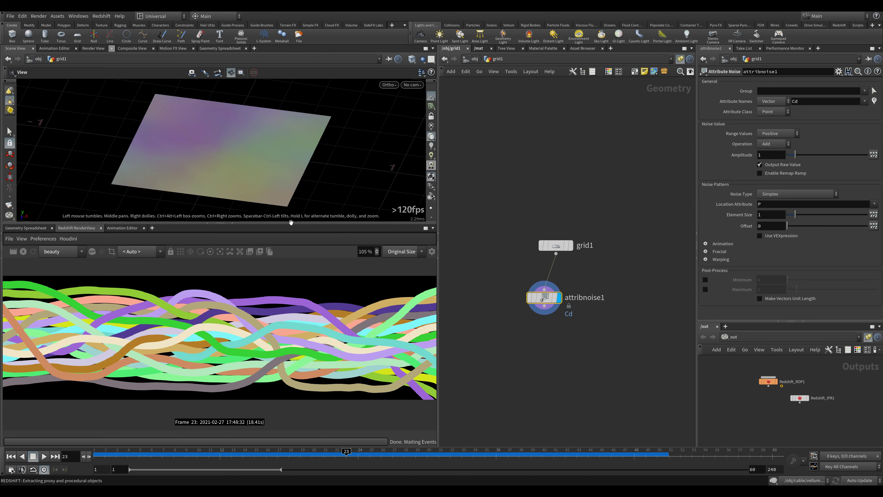
{"action": "left_click_drag", "start_coordinate": [290, 223], "coordinate": [293, 301]}
{"action": "mouse_move", "coordinate": [242, 221]}
{"action": "left_mouse_down"}
{"action": "mouse_move", "coordinate": [293, 197]}
{"action": "mouse_move", "coordinate": [275, 230]}
{"action": "left_mouse_up"}
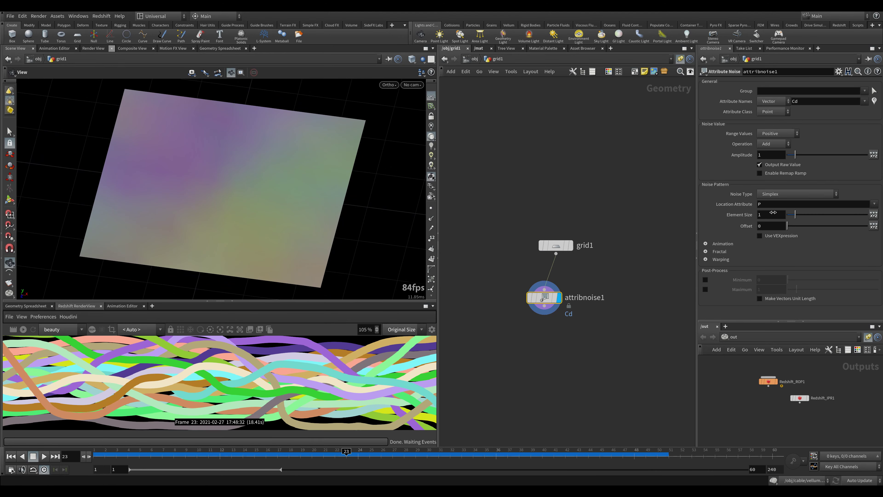
{"action": "mouse_move", "coordinate": [772, 212]}
{"action": "middle_mouse_down"}
{"action": "mouse_move", "coordinate": [480, 247]}
{"action": "mouse_move", "coordinate": [432, 243]}
{"action": "middle_mouse_up"}
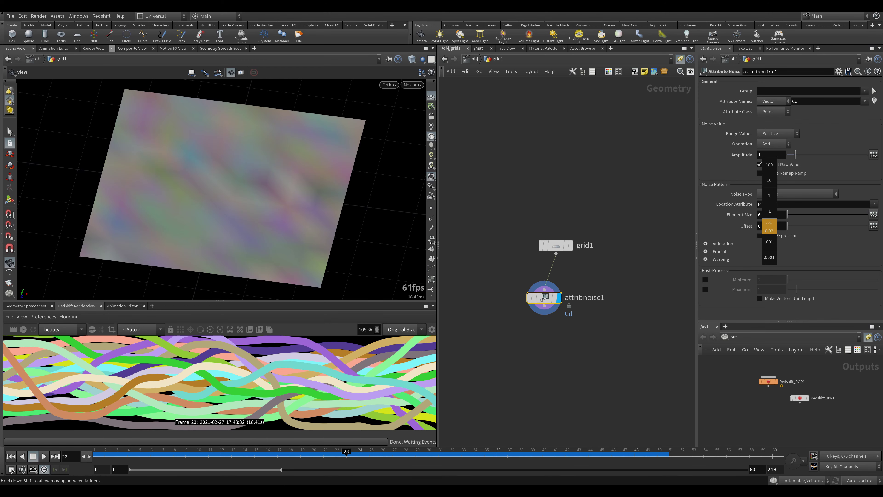
{"action": "left_click", "coordinate": [555, 245]}
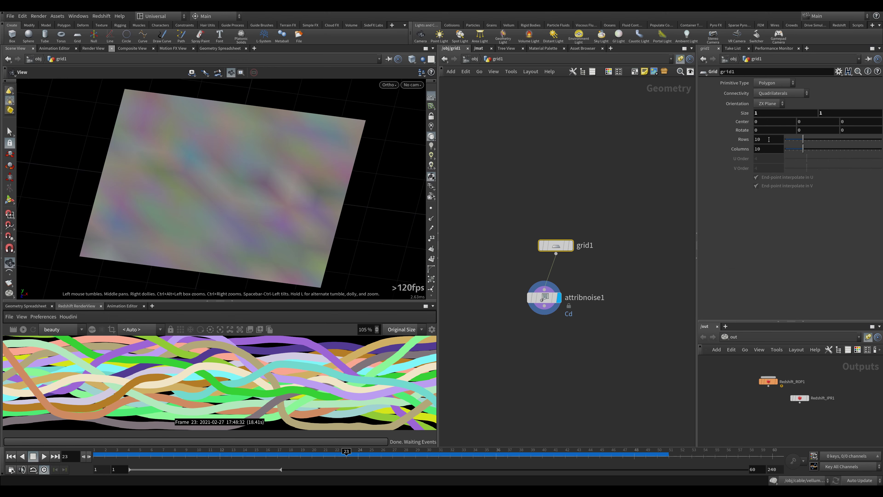
- Set grid1's rows and columns to 50, then raise both to 100
{"action": "type", "text": "50"}
{"action": "key", "text": "Return"}
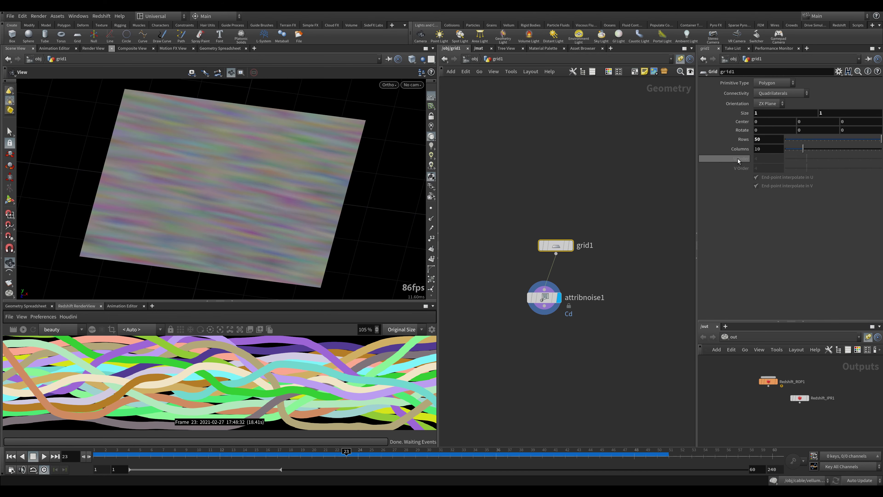
{"action": "double_click", "coordinate": [767, 148]}
{"action": "type", "text": "50"}
{"action": "key", "text": "Return"}
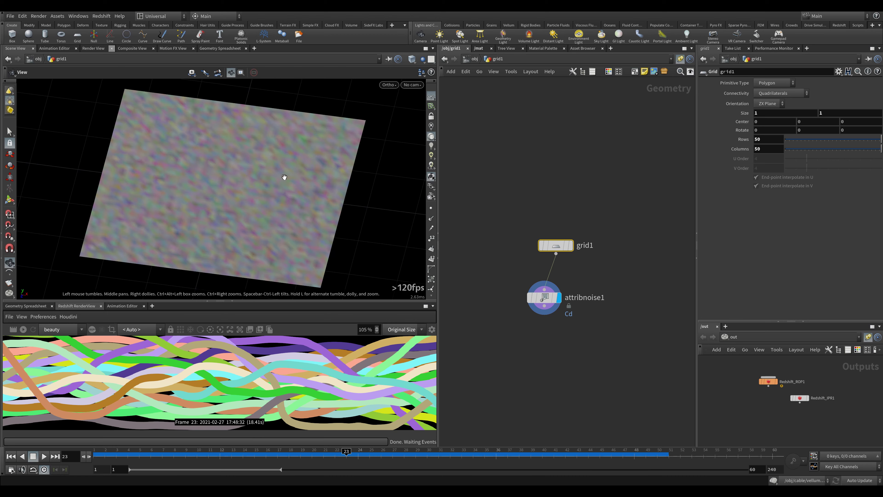
{"action": "middle_click", "coordinate": [546, 247]}
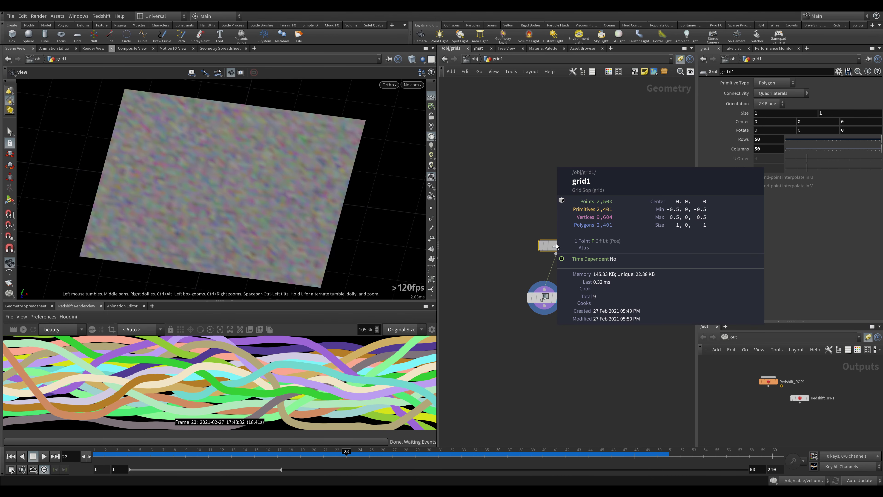
{"action": "double_click", "coordinate": [775, 139]}
{"action": "type", "text": "100"}
{"action": "key", "text": "Return"}
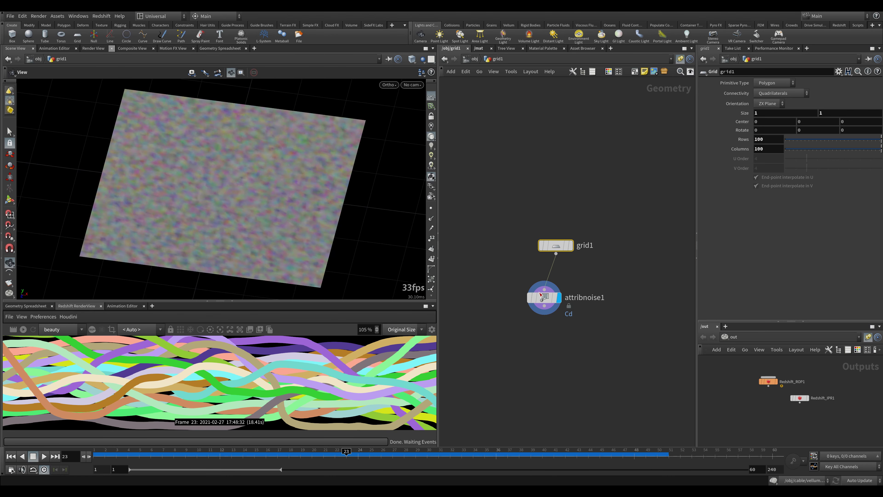
- Lower the noise element size to 0.007, raise the grid to 1000 rows and columns, then return to /obj
{"action": "left_click", "coordinate": [540, 295]}
{"action": "middle_click_drag", "start_coordinate": [768, 222], "coordinate": [683, 253]}
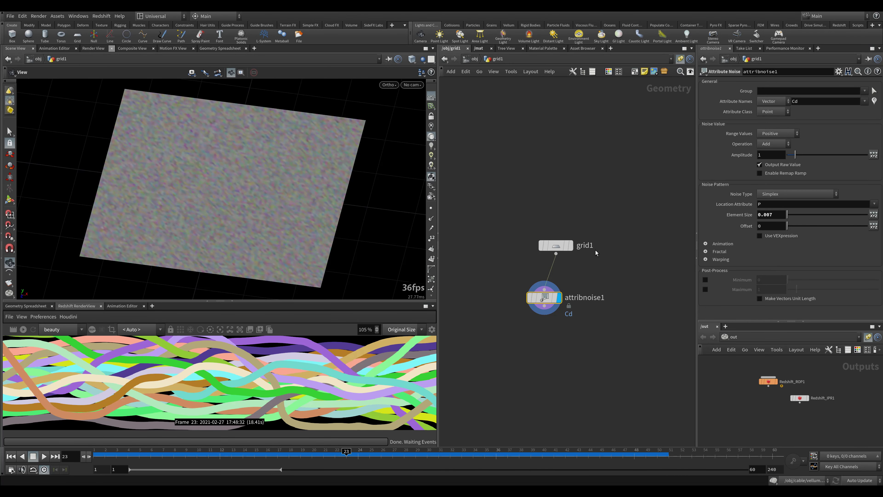
{"action": "left_click", "coordinate": [555, 245]}
{"action": "left_click", "coordinate": [771, 139]}
{"action": "type", "text": "0"}
{"action": "key", "text": "Return"}
{"action": "type", "text": "00"}
{"action": "key", "text": "Return"}
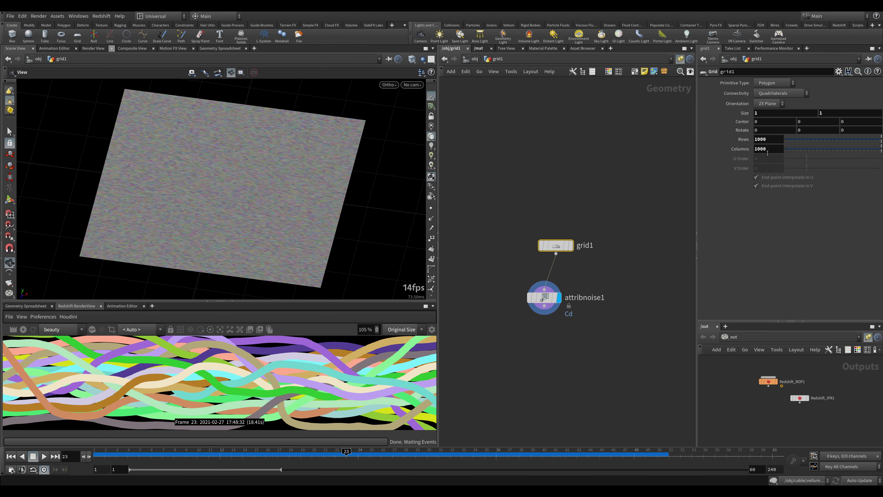
{"action": "scroll", "coordinate": [281, 192], "scroll_direction": "up", "scroll_amount": 3}
{"action": "mouse_move", "coordinate": [296, 184]}
{"action": "left_mouse_down"}
{"action": "mouse_move", "coordinate": [174, 197]}
{"action": "mouse_move", "coordinate": [251, 188]}
{"action": "mouse_move", "coordinate": [259, 167]}
{"action": "mouse_move", "coordinate": [236, 163]}
{"action": "left_mouse_up"}
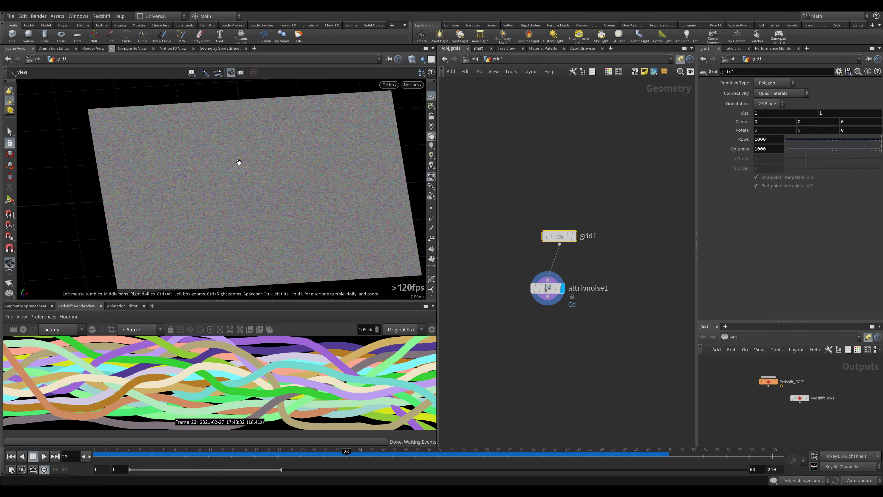
{"action": "middle_click_drag", "start_coordinate": [327, 197], "coordinate": [310, 198]}
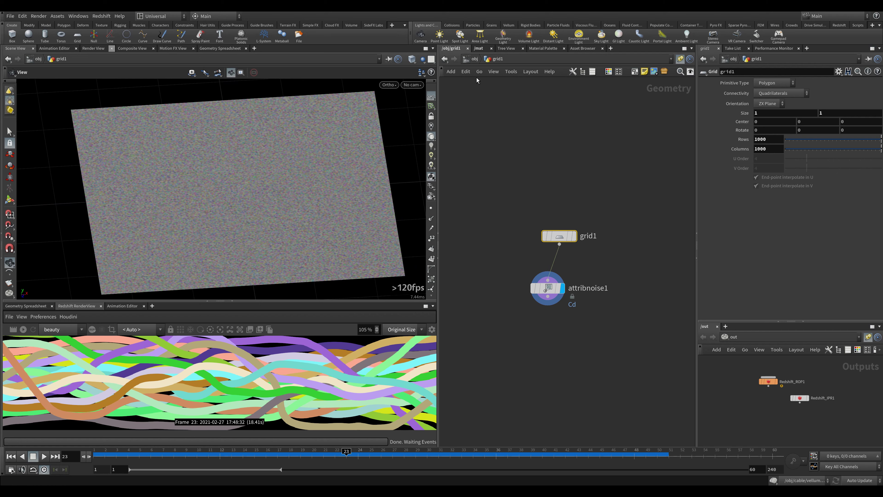
{"action": "left_click", "coordinate": [475, 59]}
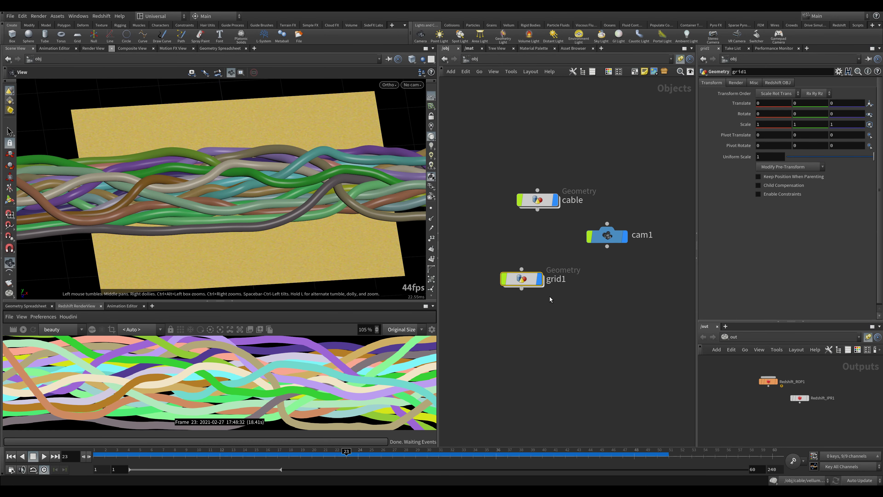
- Delete grid1, view the scene through cam1, and enlarge the render view pane
{"action": "key", "text": "Delete"}
{"action": "left_click", "coordinate": [419, 85]}
{"action": "left_click", "coordinate": [418, 124]}
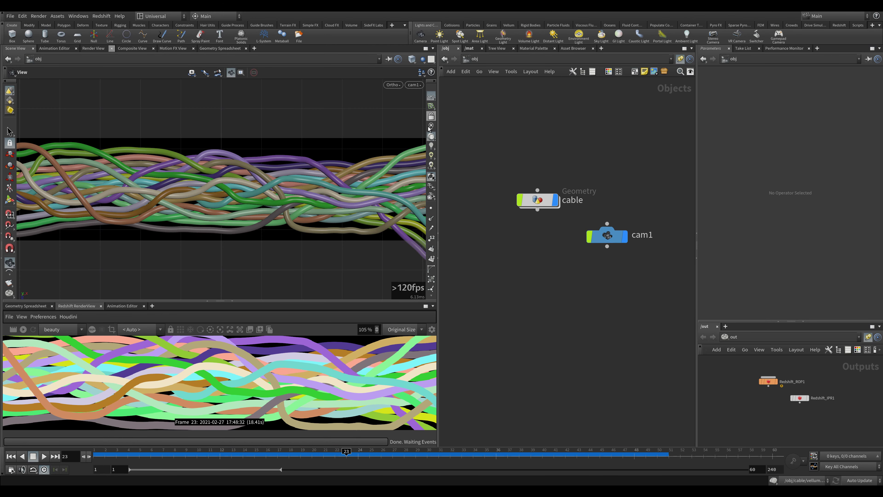
{"action": "left_click_drag", "start_coordinate": [220, 301], "coordinate": [262, 154]}
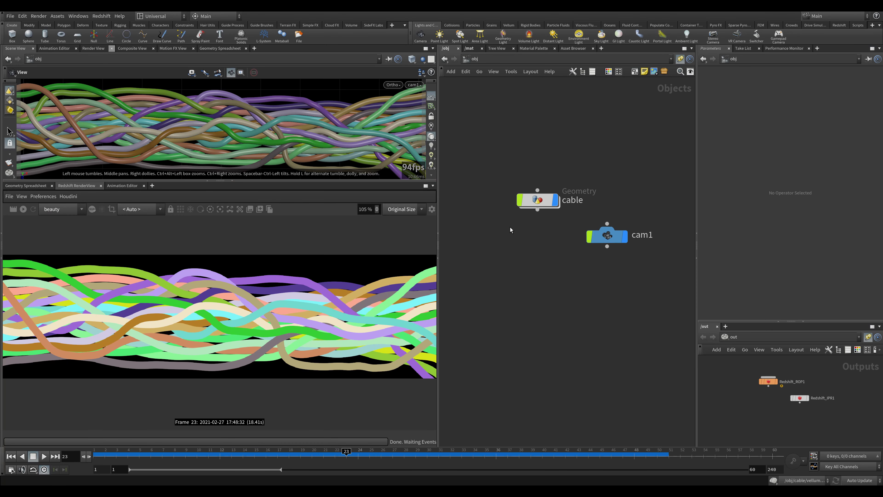
{"action": "left_click", "coordinate": [473, 48]}
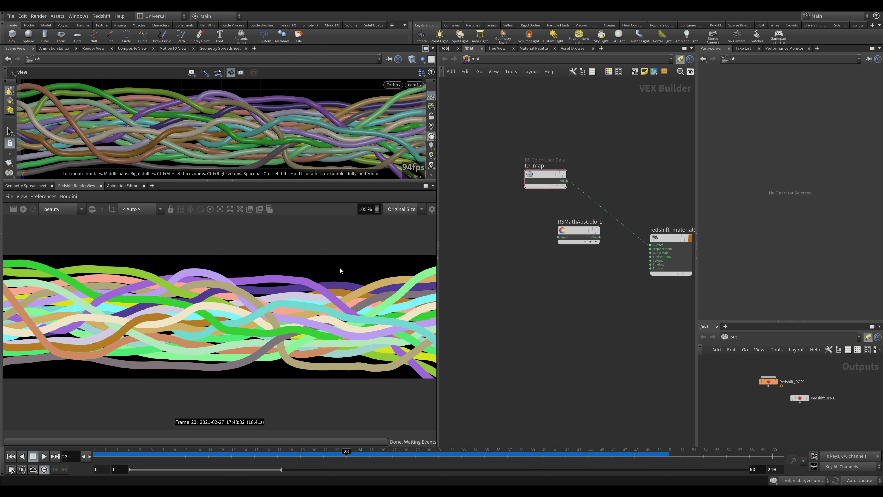
- Zoom the RenderView in and back out, then bring up the material network's node list
{"action": "scroll", "coordinate": [340, 268], "scroll_direction": "up", "scroll_amount": 3}
{"action": "scroll", "coordinate": [268, 290], "scroll_direction": "up", "scroll_amount": 2}
{"action": "scroll", "coordinate": [268, 287], "scroll_direction": "up", "scroll_amount": 1}
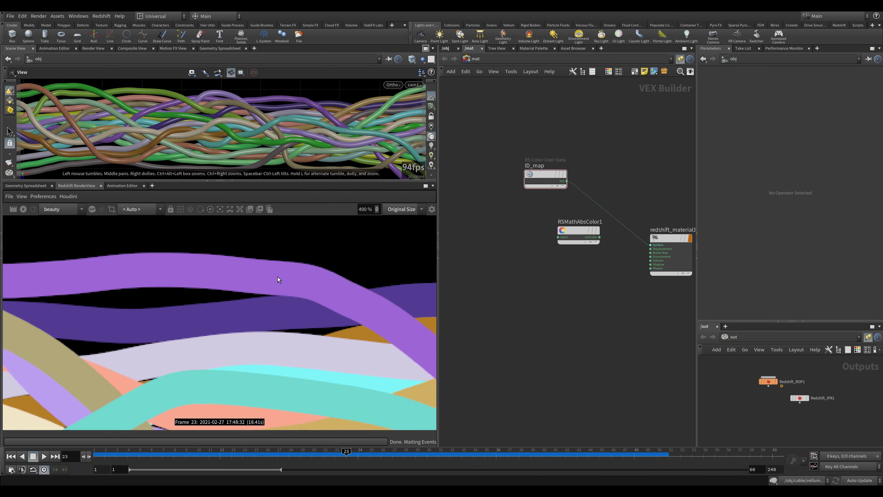
{"action": "scroll", "coordinate": [277, 277], "scroll_direction": "up", "scroll_amount": 1}
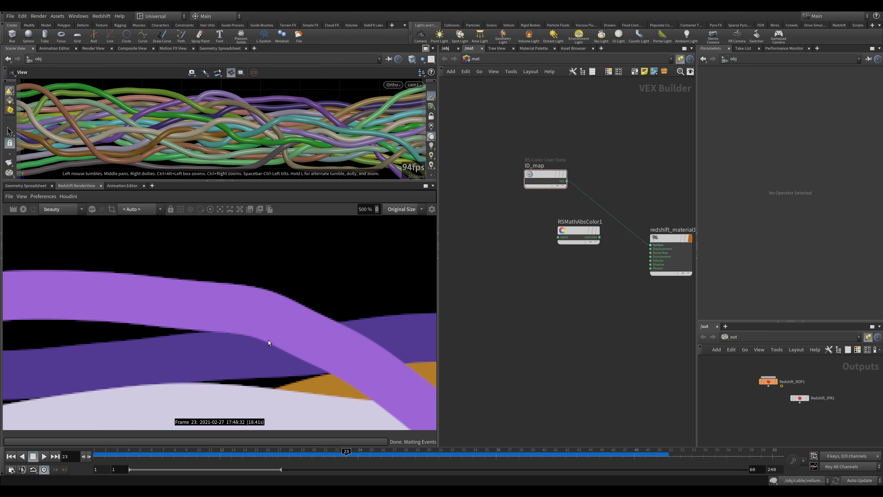
{"action": "scroll", "coordinate": [266, 315], "scroll_direction": "down", "scroll_amount": 3}
{"action": "scroll", "coordinate": [244, 325], "scroll_direction": "down", "scroll_amount": 3}
{"action": "scroll", "coordinate": [270, 309], "scroll_direction": "down", "scroll_amount": 2}
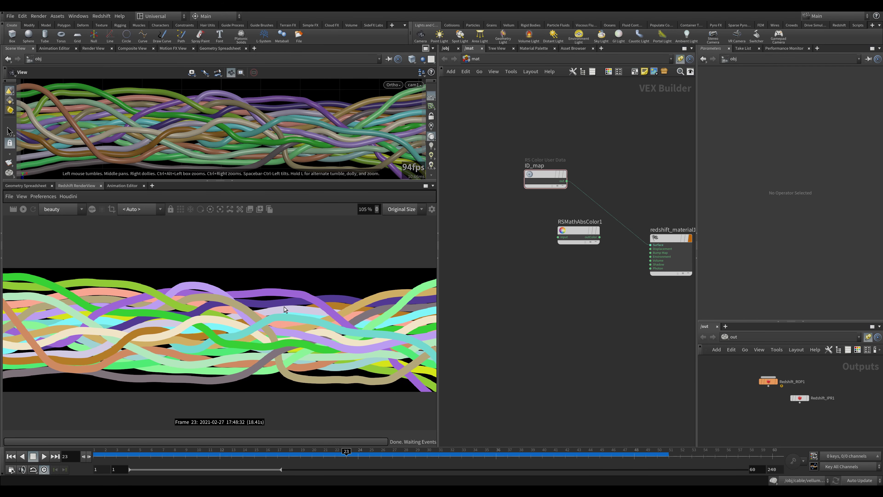
{"action": "key", "text": "Tab"}
- Wire an RS Maxon Noise node into redshift_material1's Surface with Overall Scale 0.04
{"action": "type", "text": "no"}
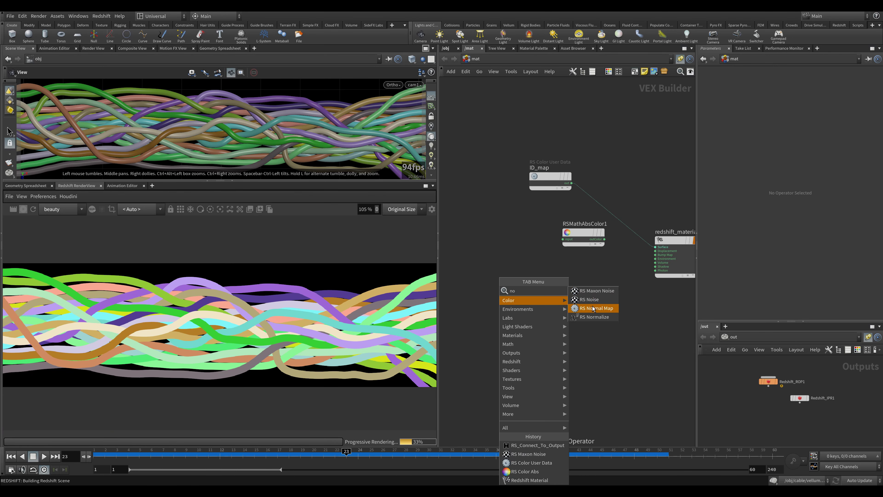
{"action": "left_click", "coordinate": [596, 290]}
{"action": "left_click", "coordinate": [533, 319]}
{"action": "left_click_drag", "start_coordinate": [555, 324], "coordinate": [656, 247]}
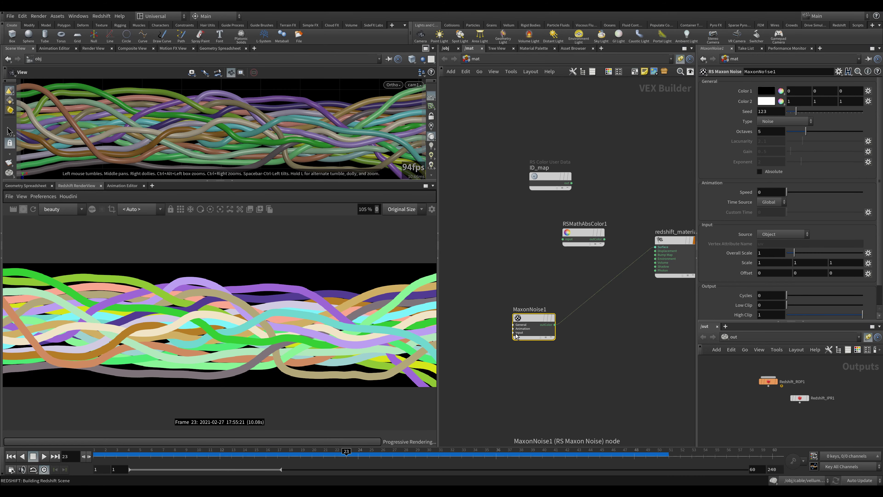
{"action": "scroll", "coordinate": [189, 339], "scroll_direction": "up", "scroll_amount": 5}
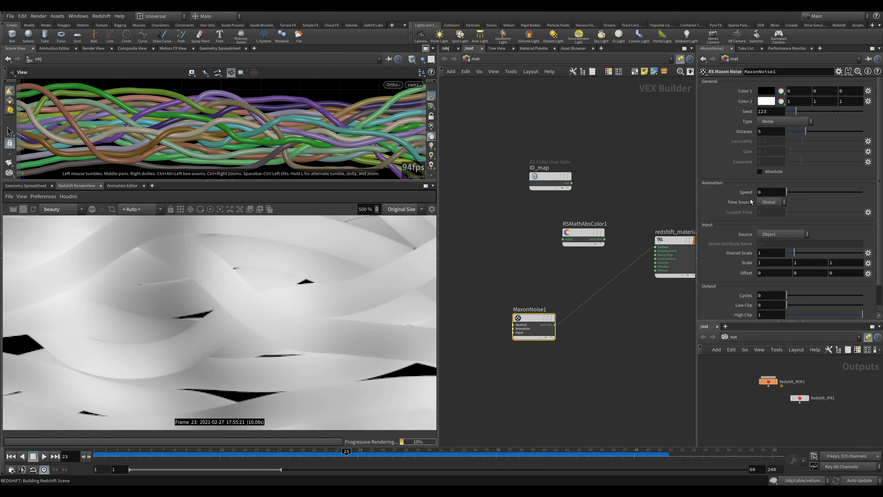
{"action": "left_click_drag", "start_coordinate": [790, 253], "coordinate": [787, 254]}
{"action": "mouse_move", "coordinate": [775, 253]}
{"action": "middle_mouse_down"}
{"action": "mouse_move", "coordinate": [733, 268]}
{"action": "mouse_move", "coordinate": [755, 271]}
{"action": "middle_mouse_up"}
{"action": "type", "text": "0.04"}
{"action": "scroll", "coordinate": [330, 309], "scroll_direction": "down", "scroll_amount": 2}
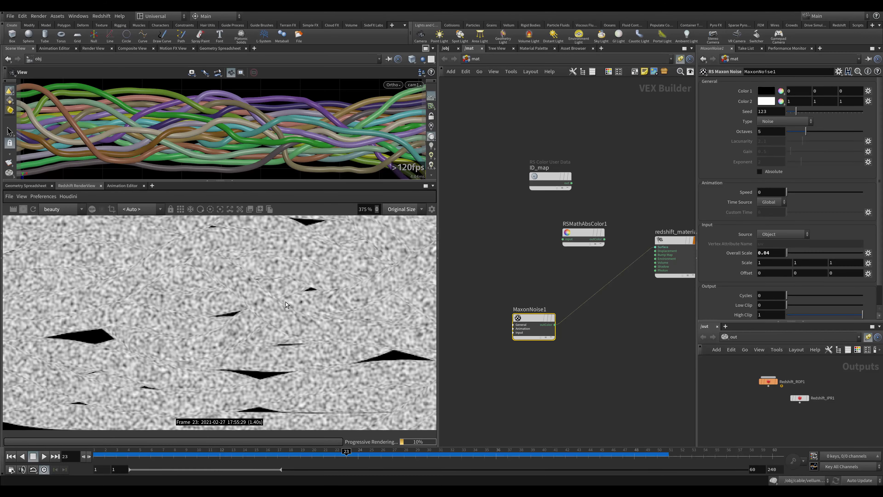
{"action": "scroll", "coordinate": [286, 301], "scroll_direction": "down", "scroll_amount": 2}
{"action": "scroll", "coordinate": [276, 285], "scroll_direction": "down", "scroll_amount": 2}
{"action": "scroll", "coordinate": [269, 303], "scroll_direction": "down", "scroll_amount": 2}
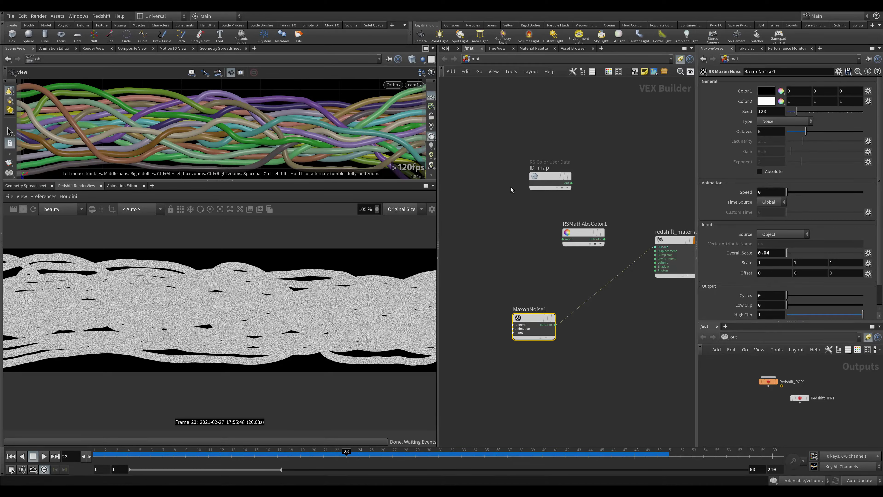
- Create an RS State node, State1, and move it above the other material nodes
{"action": "middle_click_drag", "start_coordinate": [510, 189], "coordinate": [536, 200]}
{"action": "key", "text": "Tab"}
{"action": "type", "text": "sta"}
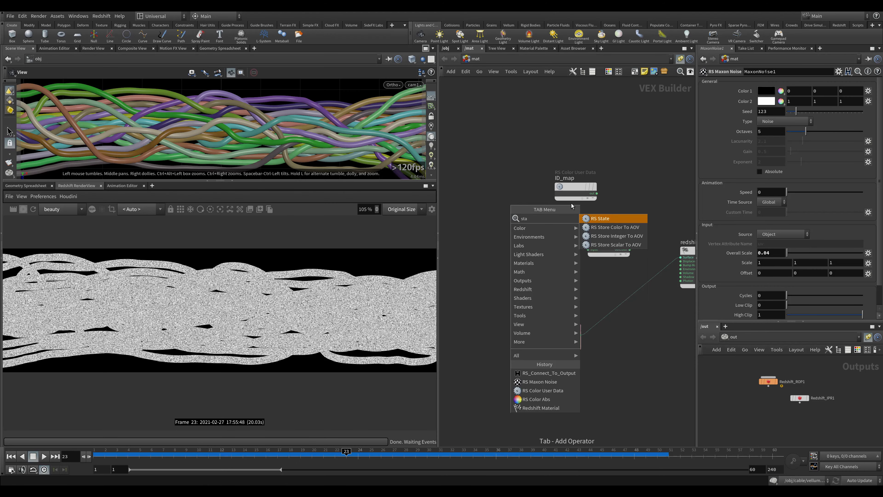
{"action": "left_click", "coordinate": [610, 218]}
{"action": "left_click", "coordinate": [507, 202]}
{"action": "scroll", "coordinate": [521, 223], "scroll_direction": "up", "scroll_amount": 2}
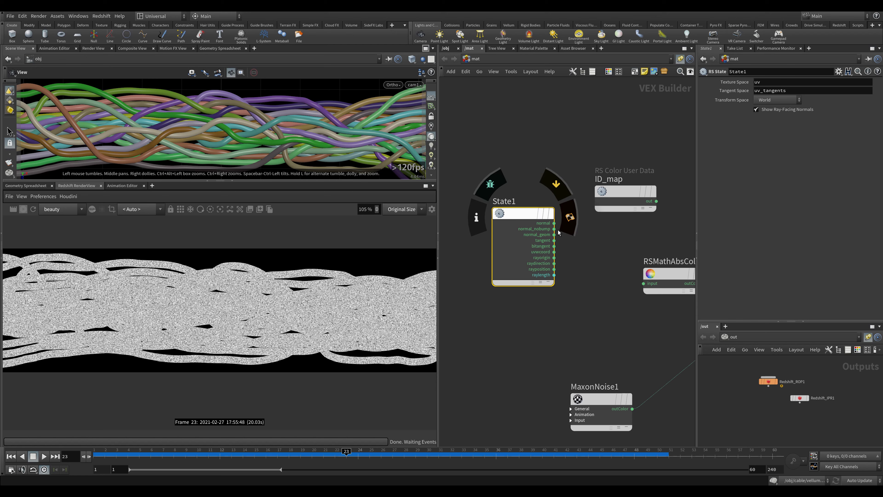
{"action": "mouse_move", "coordinate": [521, 238]}
{"action": "left_click_drag", "start_coordinate": [542, 238], "coordinate": [518, 161]}
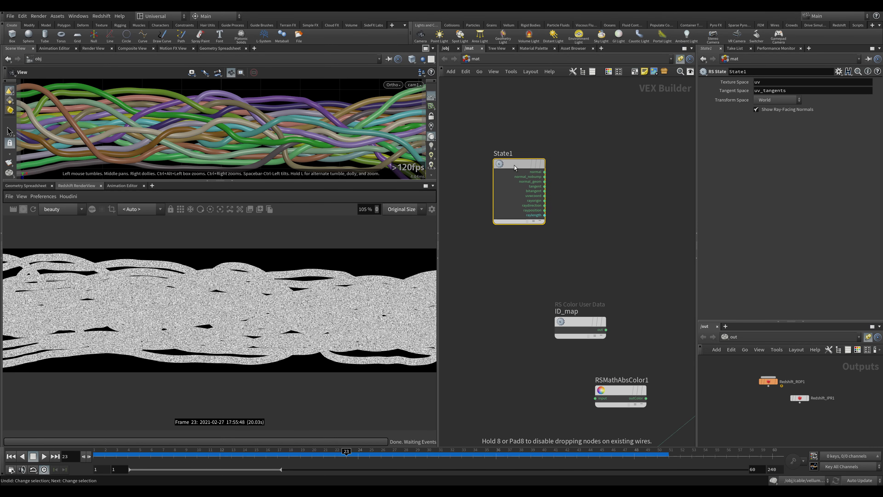
{"action": "scroll", "coordinate": [544, 224], "scroll_direction": "up", "scroll_amount": 3}
- Keep State1's transform space as World and wire it into the material's Surface input
{"action": "left_click", "coordinate": [542, 220]}
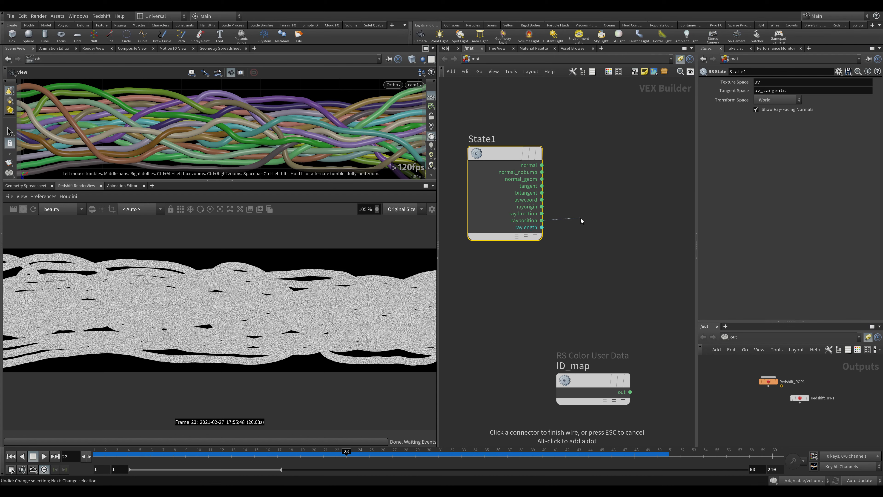
{"action": "left_click", "coordinate": [772, 101]}
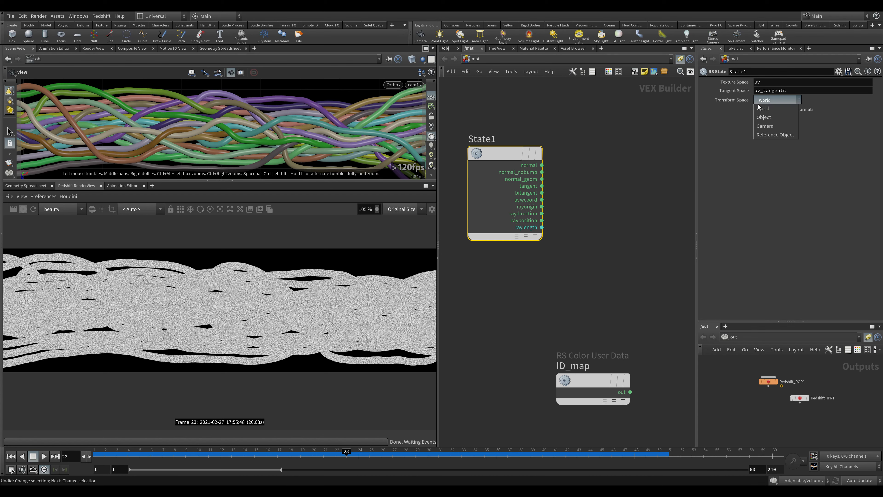
{"action": "left_click", "coordinate": [768, 107]}
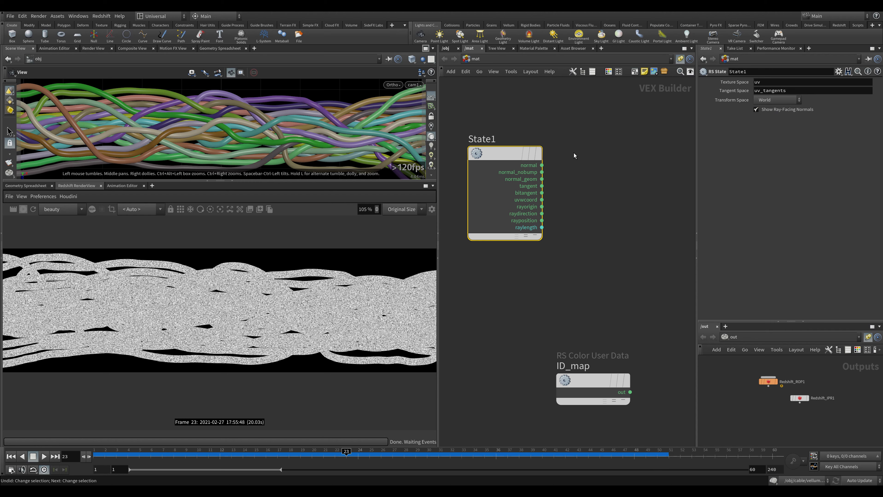
{"action": "scroll", "coordinate": [556, 226], "scroll_direction": "down", "scroll_amount": 4}
{"action": "left_click", "coordinate": [479, 213]}
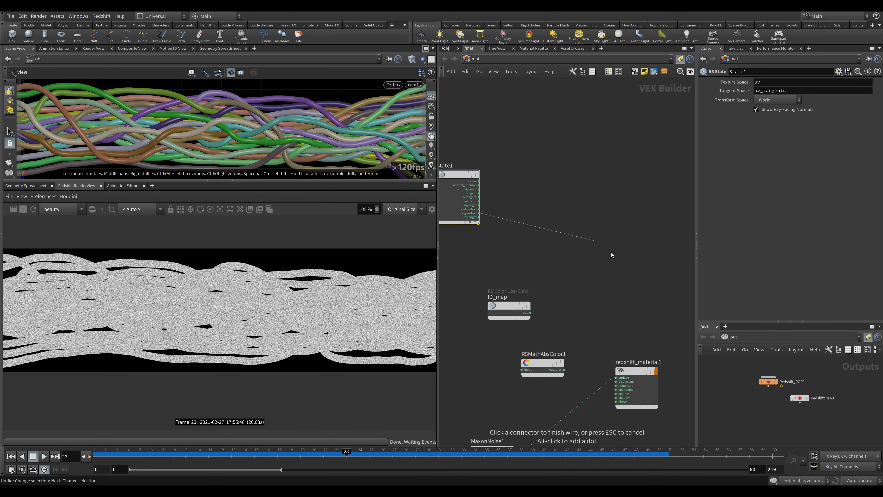
{"action": "left_click", "coordinate": [616, 377]}
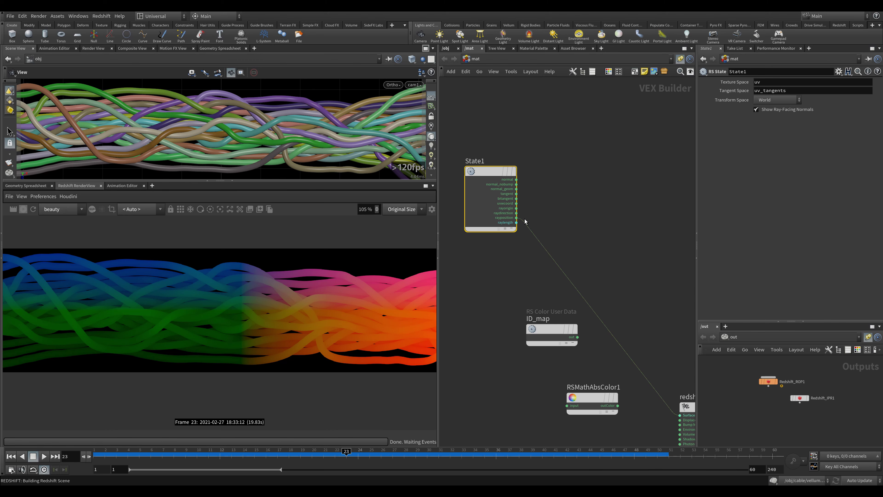
- Insert an RS Vector To Scalars node onto the State1 wire
{"action": "scroll", "coordinate": [515, 218], "scroll_direction": "up", "scroll_amount": 2}
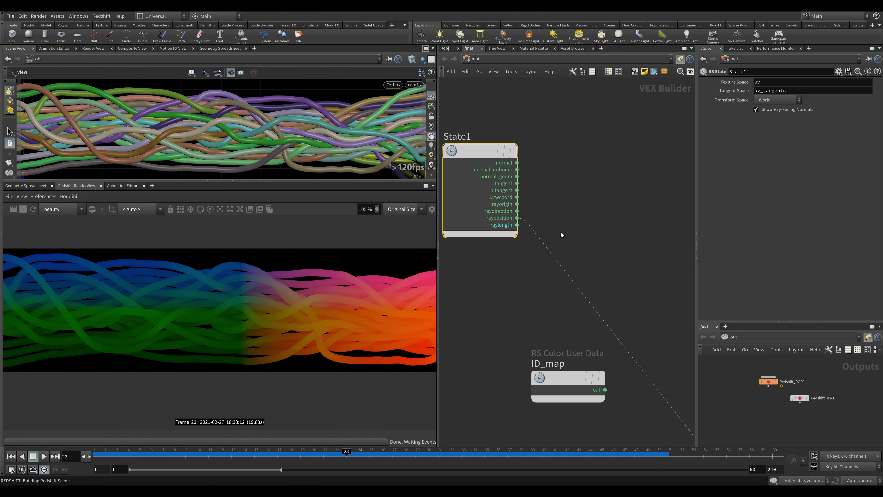
{"action": "left_click", "coordinate": [538, 230]}
{"action": "key", "text": "Tab"}
{"action": "type", "text": "vec"}
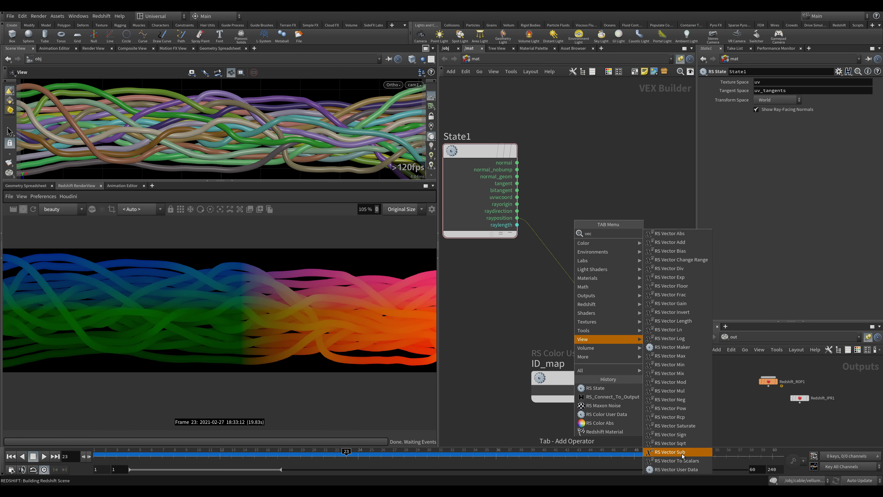
{"action": "left_click", "coordinate": [676, 460]}
{"action": "left_click", "coordinate": [571, 268]}
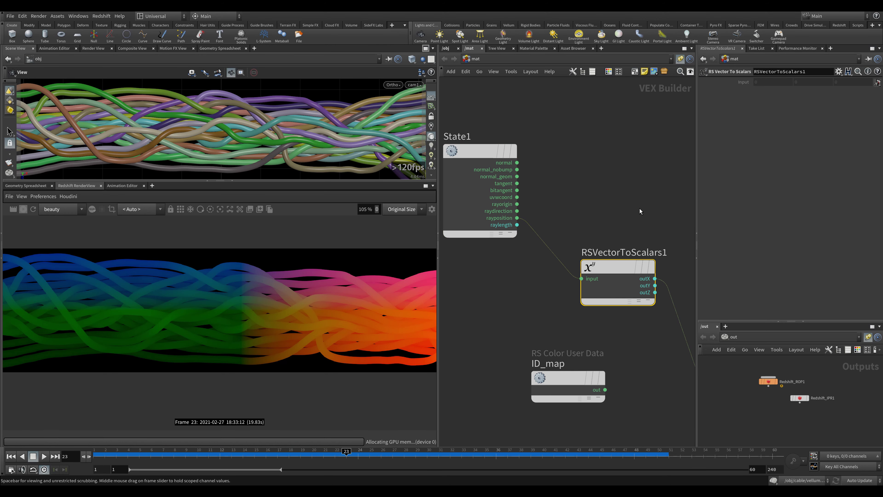
{"action": "middle_click_drag", "start_coordinate": [656, 287], "coordinate": [552, 239]}
- Connect RSVectorToScalars1's outY to redshift_material1's Surface so the cables render greyscale
{"action": "left_click", "coordinate": [551, 238]}
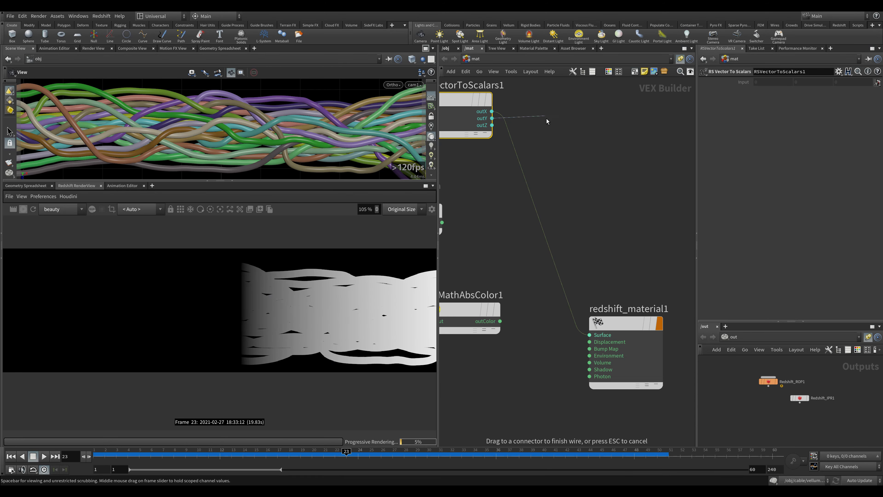
{"action": "left_click", "coordinate": [589, 333]}
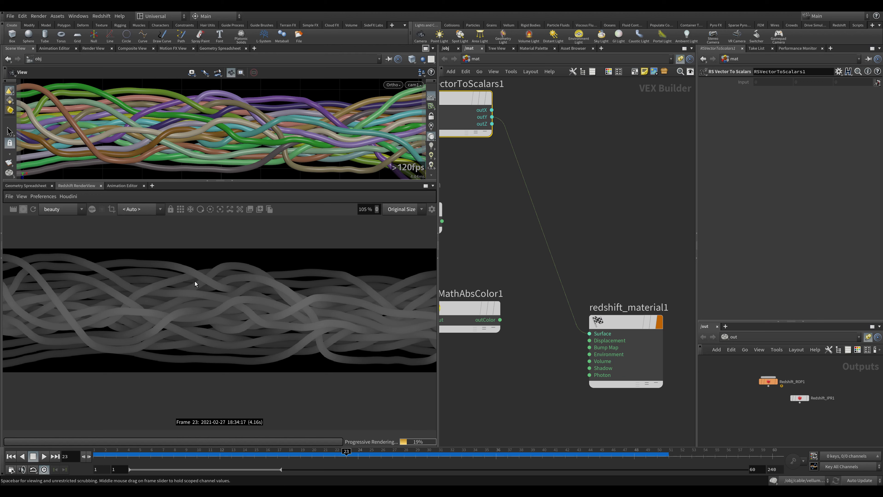
{"action": "scroll", "coordinate": [120, 301], "scroll_direction": "up", "scroll_amount": 2}
{"action": "scroll", "coordinate": [125, 315], "scroll_direction": "up", "scroll_amount": 2}
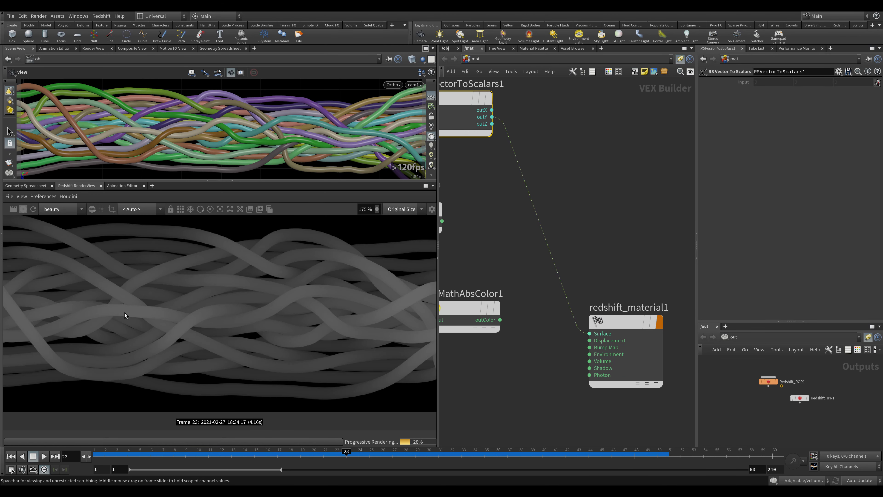
{"action": "scroll", "coordinate": [152, 316], "scroll_direction": "down", "scroll_amount": 2}
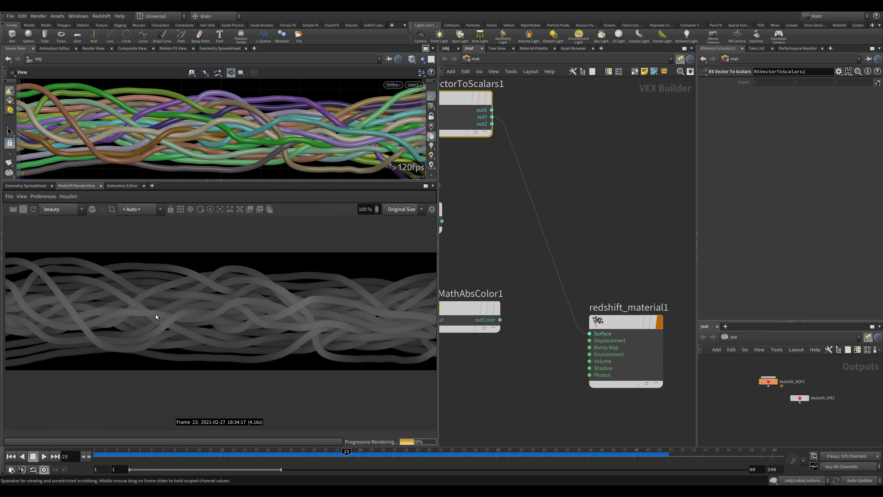
{"action": "scroll", "coordinate": [157, 314], "scroll_direction": "down", "scroll_amount": 2}
{"action": "scroll", "coordinate": [187, 303], "scroll_direction": "down", "scroll_amount": 2}
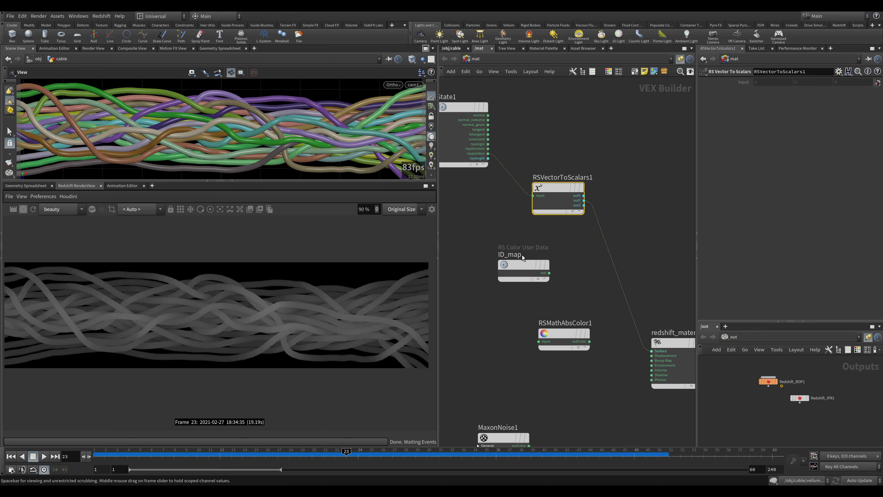
{"action": "scroll", "coordinate": [555, 179], "scroll_direction": "up", "scroll_amount": 1}
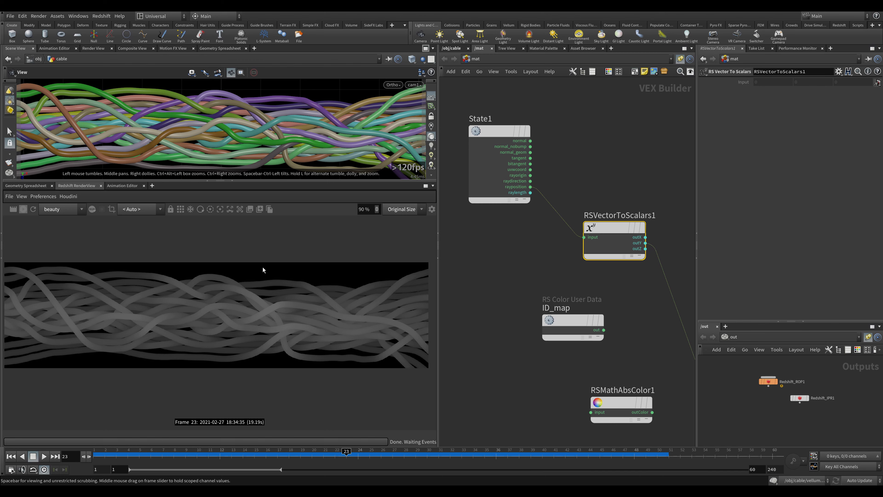
{"action": "left_click", "coordinate": [452, 49]}
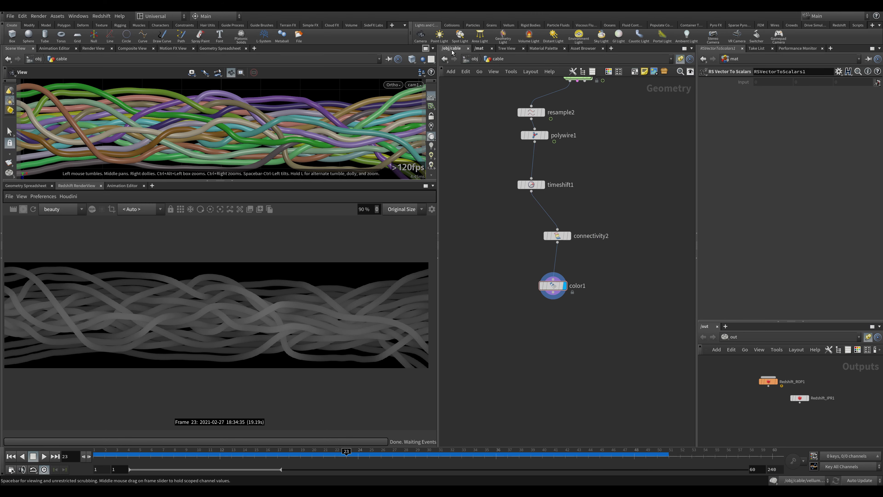
{"action": "left_click", "coordinate": [474, 61]}
{"action": "left_click_drag", "start_coordinate": [497, 142], "coordinate": [561, 232]}
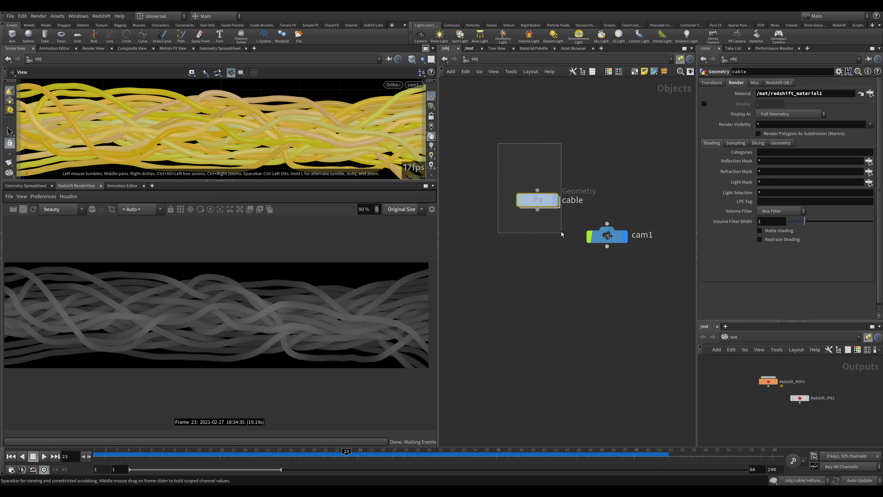
{"action": "left_click", "coordinate": [712, 82]}
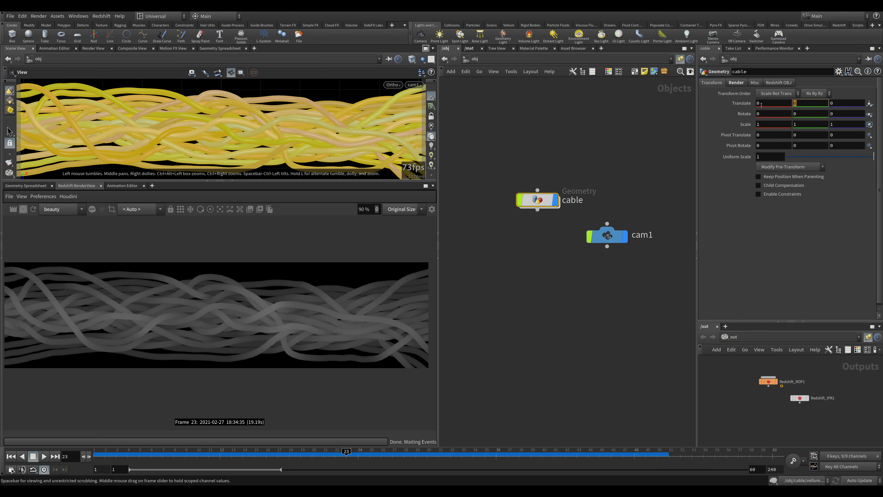
{"action": "type", "text": "2"}
{"action": "key", "text": "Return"}
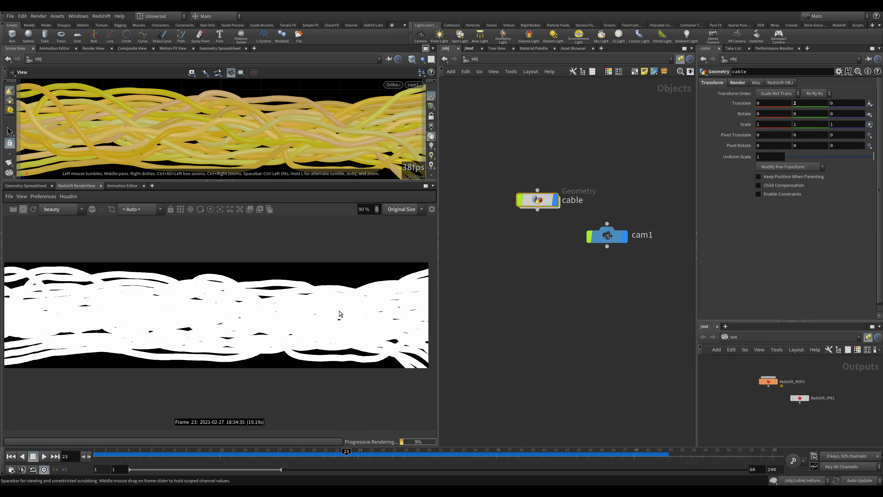
{"action": "scroll", "coordinate": [339, 313], "scroll_direction": "up", "scroll_amount": 3}
{"action": "left_click", "coordinate": [431, 209]}
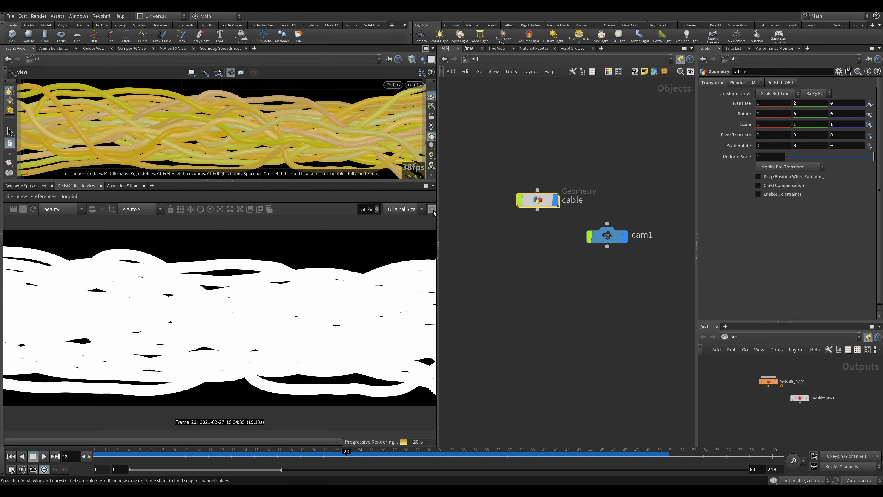
{"action": "left_click", "coordinate": [347, 219]}
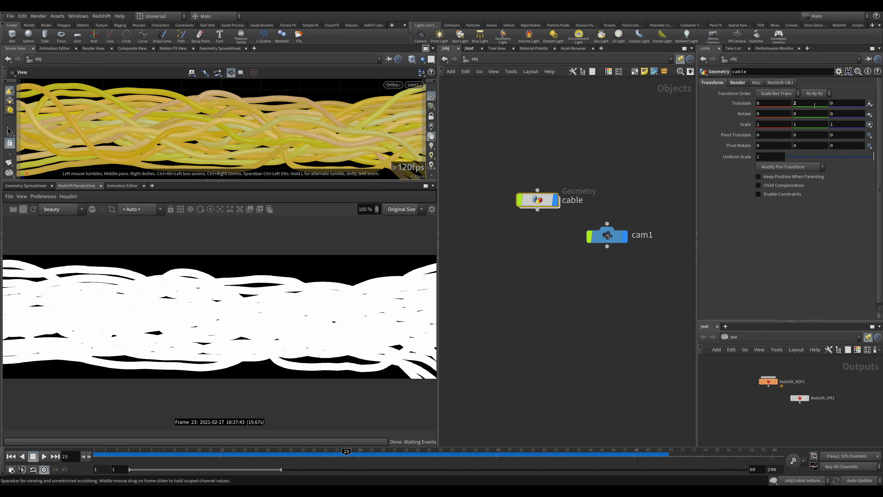
- Insert an RS Change Range node between outY and the material's Surface input
{"action": "left_click", "coordinate": [469, 48]}
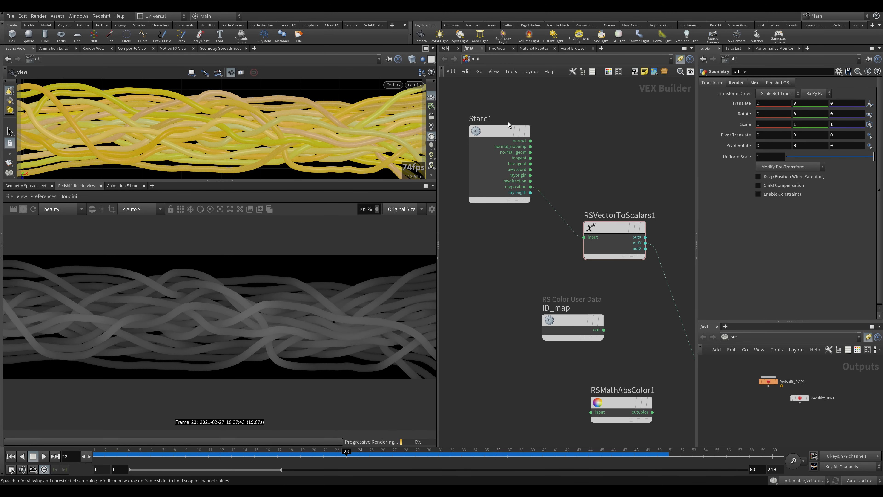
{"action": "key", "text": "Tab"}
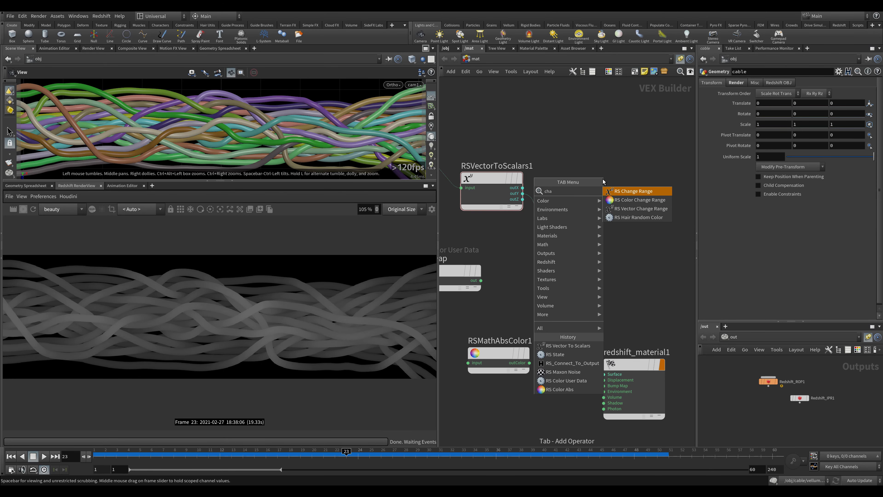
{"action": "left_click", "coordinate": [623, 192]}
{"action": "left_click", "coordinate": [552, 245]}
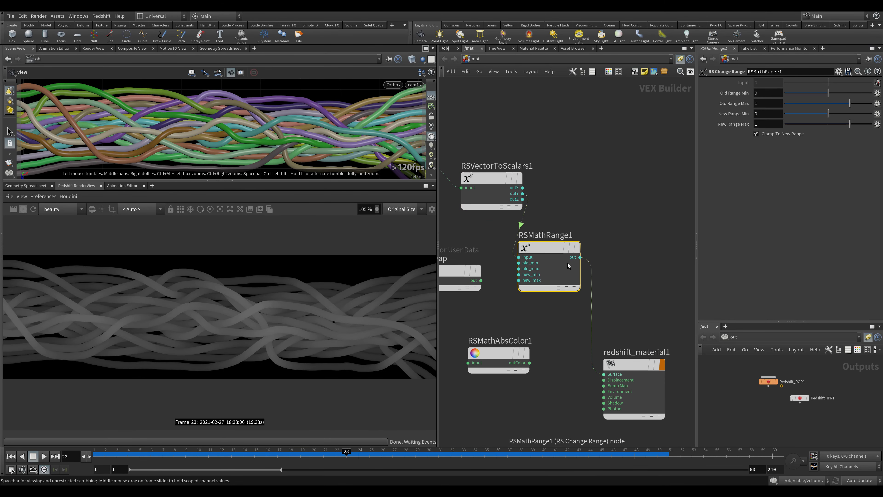
{"action": "left_click_drag", "start_coordinate": [562, 240], "coordinate": [576, 243]}
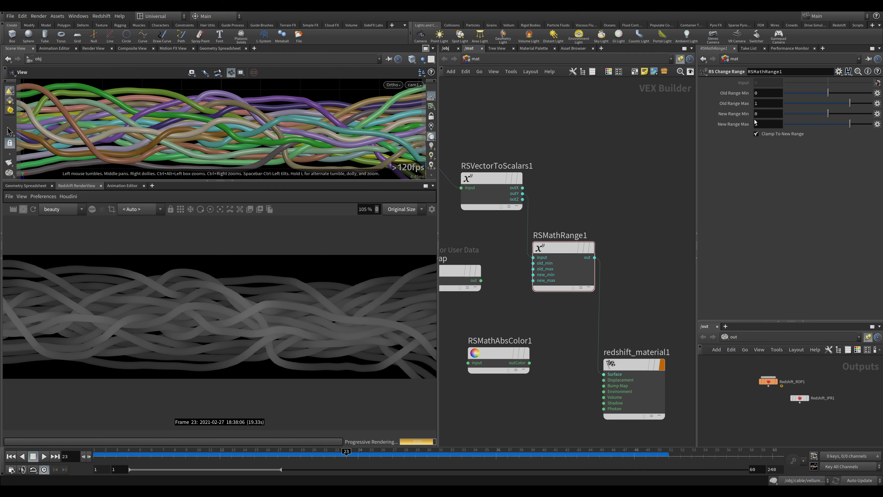
- Check the color1 node's bounding size inside /obj/cable, then return to /mat
{"action": "left_click", "coordinate": [446, 48]}
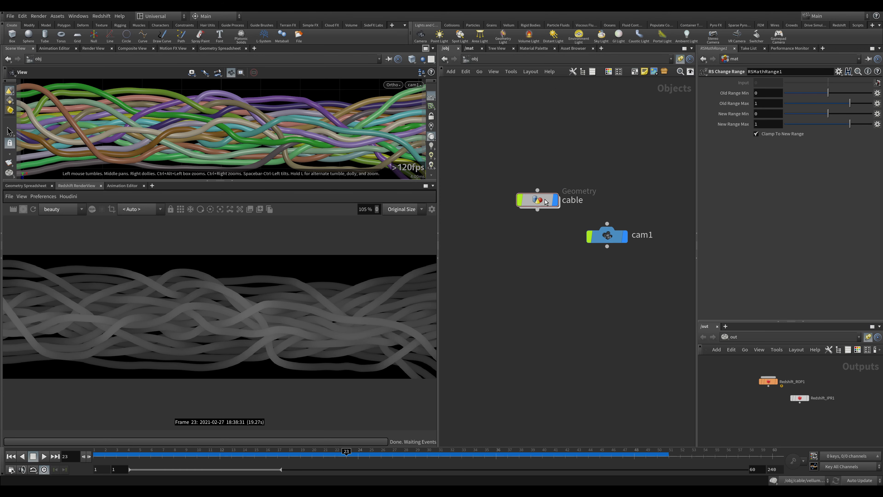
{"action": "double_click", "coordinate": [537, 200]}
{"action": "middle_click_drag", "start_coordinate": [552, 285], "coordinate": [694, 204]}
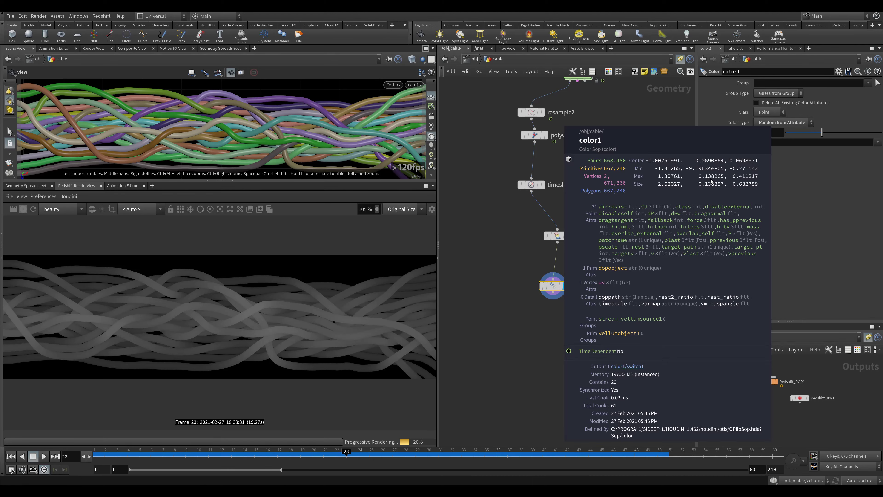
{"action": "left_click", "coordinate": [480, 49]}
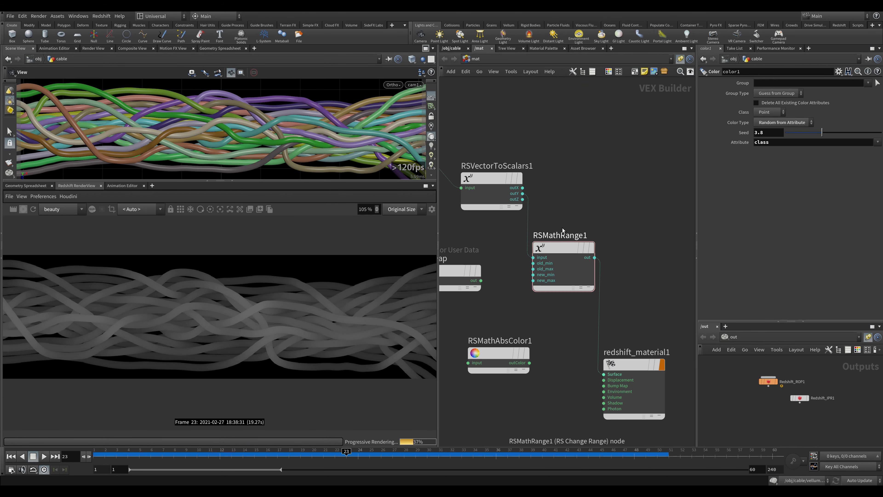
- Set RSMathRange1's Old Range Max to 0.14
{"action": "left_click", "coordinate": [562, 230]}
{"action": "left_click", "coordinate": [768, 104]}
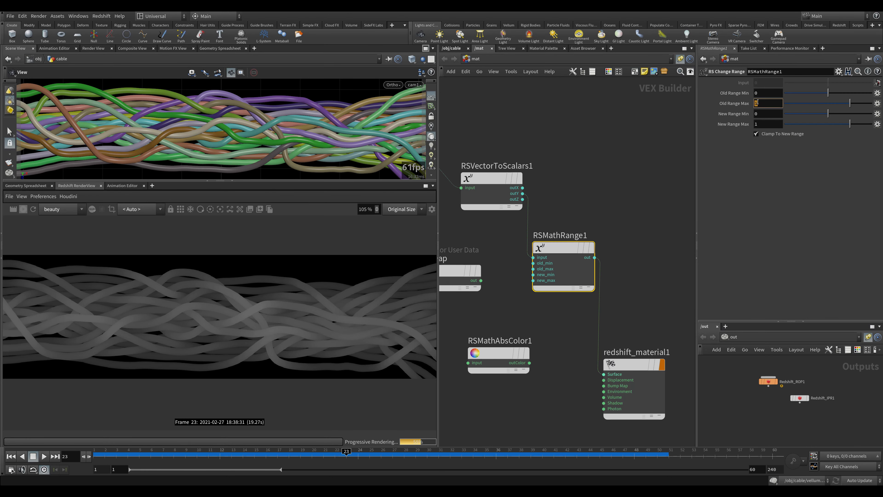
{"action": "type", "text": ".14"}
{"action": "key", "text": "Return"}
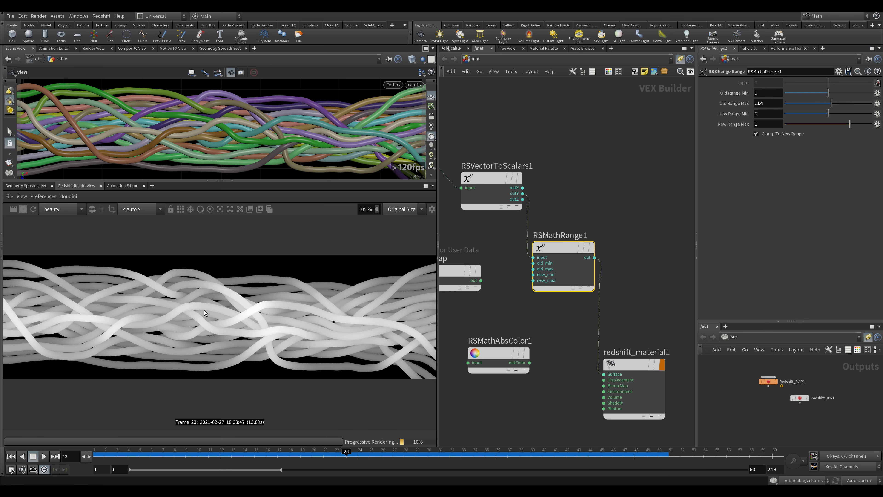
- Zoom and pan the RenderView to inspect the brighter, mostly white cable strands
{"action": "scroll", "coordinate": [206, 309], "scroll_direction": "down", "scroll_amount": 1}
{"action": "middle_click_drag", "start_coordinate": [168, 299], "coordinate": [193, 293]}
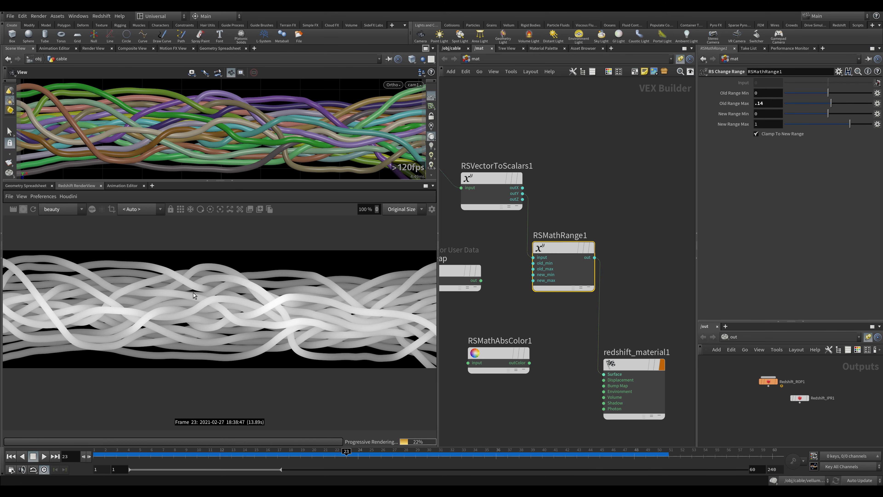
{"action": "scroll", "coordinate": [186, 290], "scroll_direction": "up", "scroll_amount": 2}
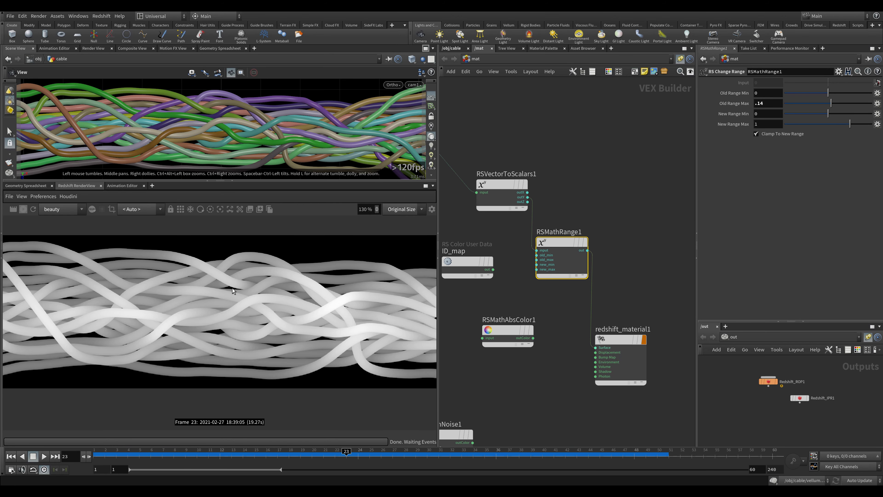
{"action": "scroll", "coordinate": [153, 291], "scroll_direction": "up", "scroll_amount": 3}
{"action": "scroll", "coordinate": [171, 281], "scroll_direction": "up", "scroll_amount": 2}
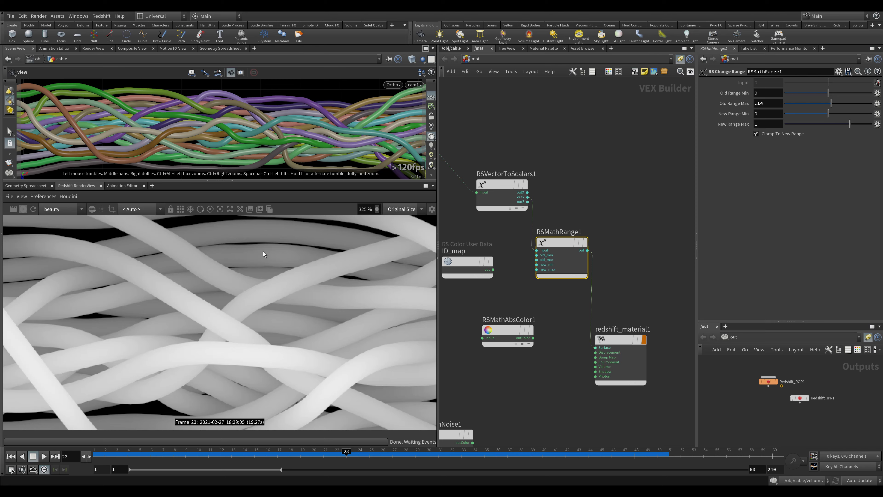
{"action": "scroll", "coordinate": [275, 308], "scroll_direction": "up", "scroll_amount": 2}
{"action": "scroll", "coordinate": [223, 272], "scroll_direction": "up", "scroll_amount": 1}
{"action": "scroll", "coordinate": [202, 277], "scroll_direction": "up", "scroll_amount": 1}
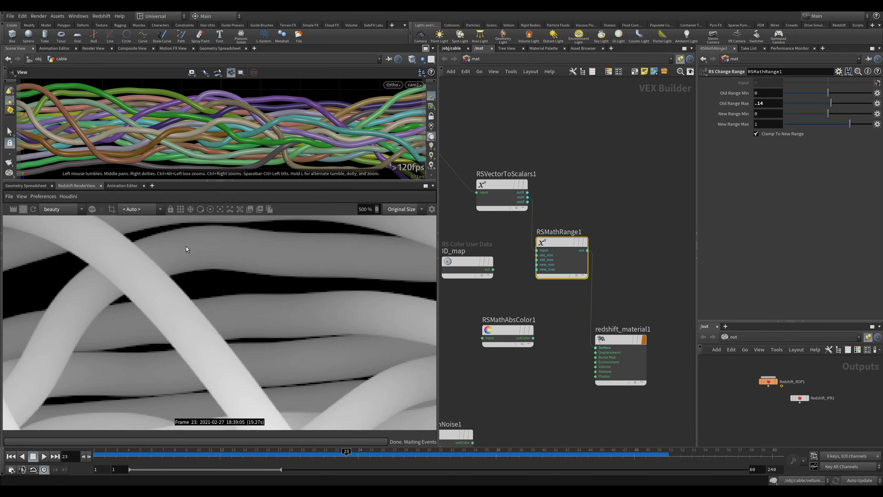
{"action": "scroll", "coordinate": [186, 246], "scroll_direction": "down", "scroll_amount": 5}
{"action": "scroll", "coordinate": [385, 271], "scroll_direction": "up", "scroll_amount": 2}
{"action": "scroll", "coordinate": [174, 257], "scroll_direction": "up", "scroll_amount": 2}
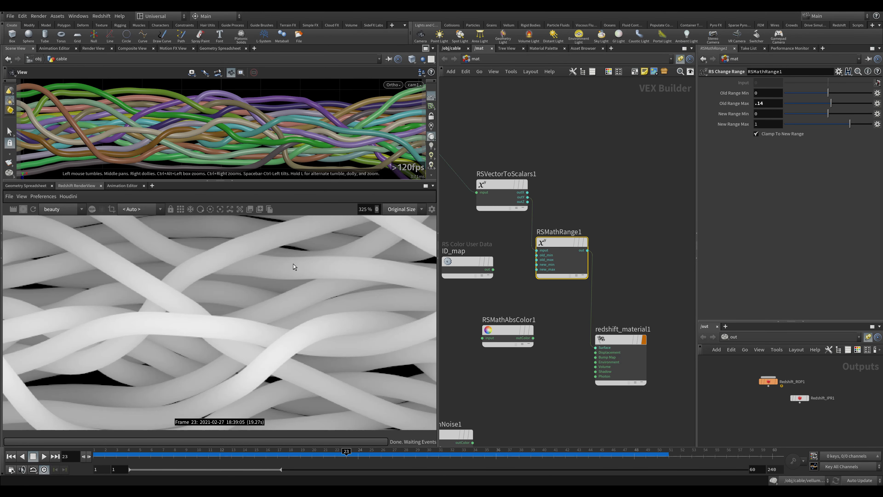
{"action": "scroll", "coordinate": [281, 264], "scroll_direction": "down", "scroll_amount": 2}
{"action": "scroll", "coordinate": [290, 268], "scroll_direction": "down", "scroll_amount": 2}
{"action": "double_click", "coordinate": [566, 232]}
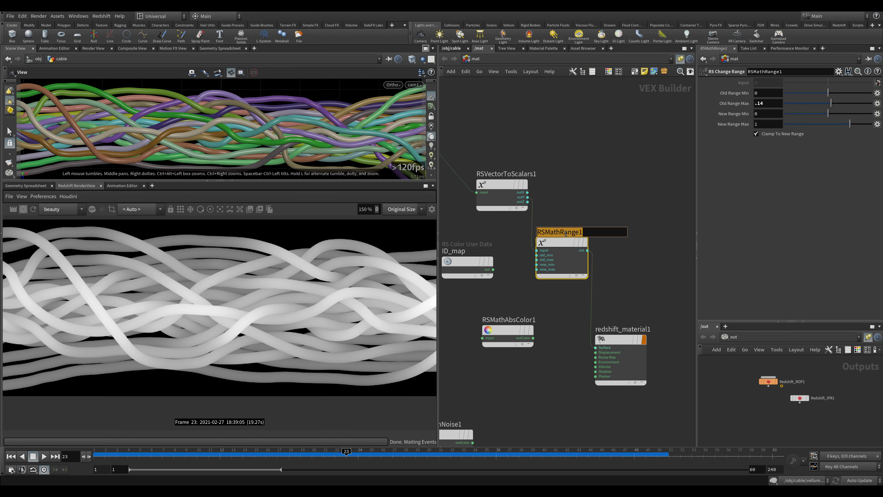
- Rename RSMathRange1 to Height and line it up with State1 and RSVectorToScalars1
{"action": "type", "text": "Height"}
{"action": "key", "text": "Return"}
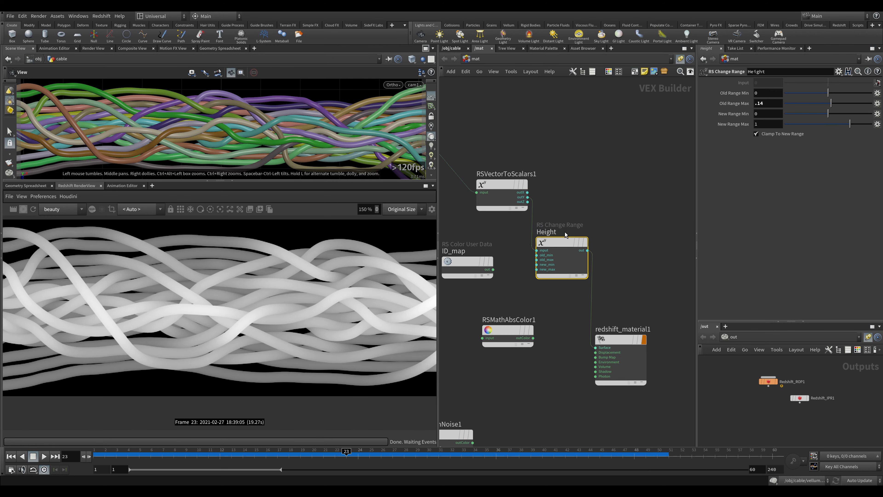
{"action": "key", "text": "h"}
{"action": "mouse_move", "coordinate": [591, 258]}
{"action": "left_mouse_down"}
{"action": "mouse_move", "coordinate": [579, 201]}
{"action": "mouse_move", "coordinate": [584, 185]}
{"action": "left_mouse_up"}
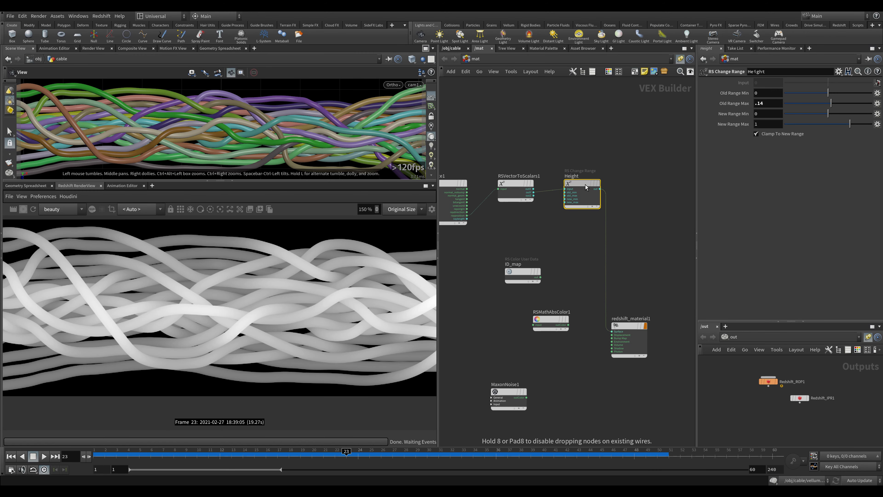
{"action": "mouse_move", "coordinate": [561, 241]}
{"action": "middle_mouse_down"}
{"action": "mouse_move", "coordinate": [590, 178]}
{"action": "mouse_move", "coordinate": [574, 168]}
{"action": "mouse_move", "coordinate": [544, 279]}
{"action": "middle_mouse_up"}
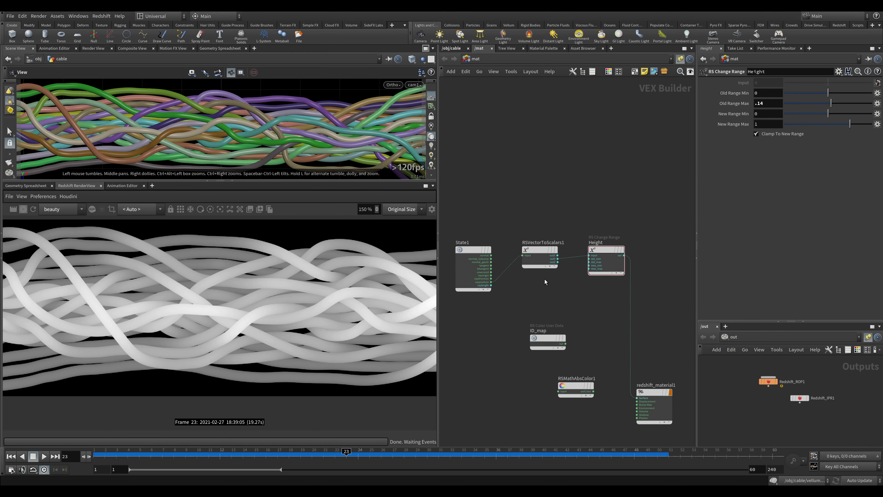
- Duplicate State1 as State2 and place the copy above State1
{"action": "scroll", "coordinate": [492, 244], "scroll_direction": "up", "scroll_amount": 2}
{"action": "left_click_drag", "start_coordinate": [492, 245], "coordinate": [472, 190], "text": "alt"}
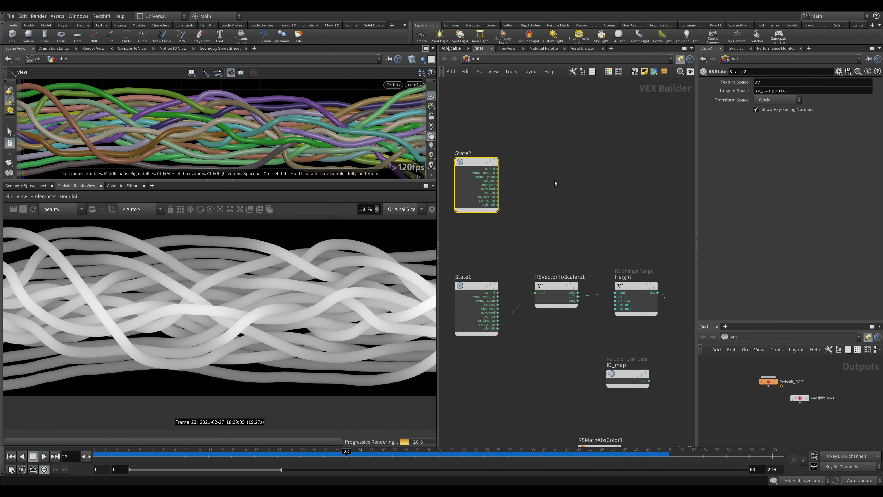
{"action": "mouse_move", "coordinate": [554, 179]}
{"action": "middle_mouse_down"}
{"action": "mouse_move", "coordinate": [580, 200]}
{"action": "mouse_move", "coordinate": [587, 251]}
{"action": "middle_mouse_up"}
{"action": "scroll", "coordinate": [580, 201], "scroll_direction": "down", "scroll_amount": 2}
- Wire State2's normal output into redshift_material1's Surface input
{"action": "left_click", "coordinate": [570, 205]}
{"action": "scroll", "coordinate": [570, 205], "scroll_direction": "up", "scroll_amount": 2}
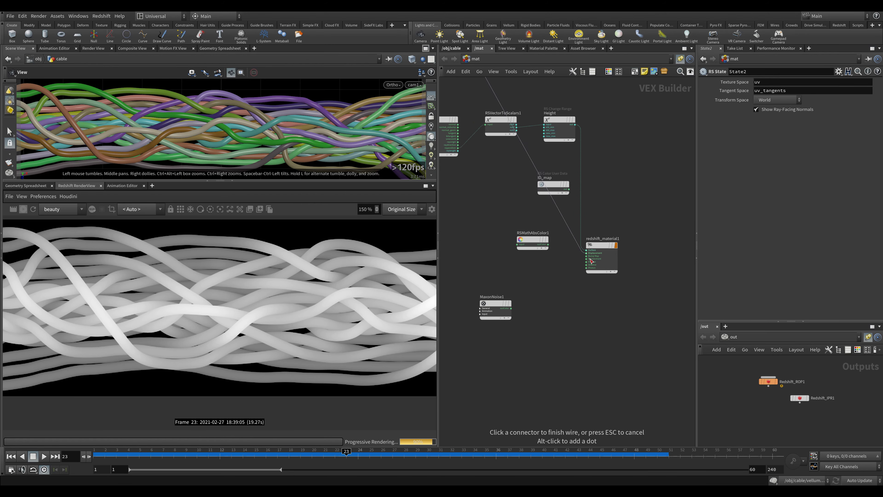
{"action": "left_click", "coordinate": [587, 250]}
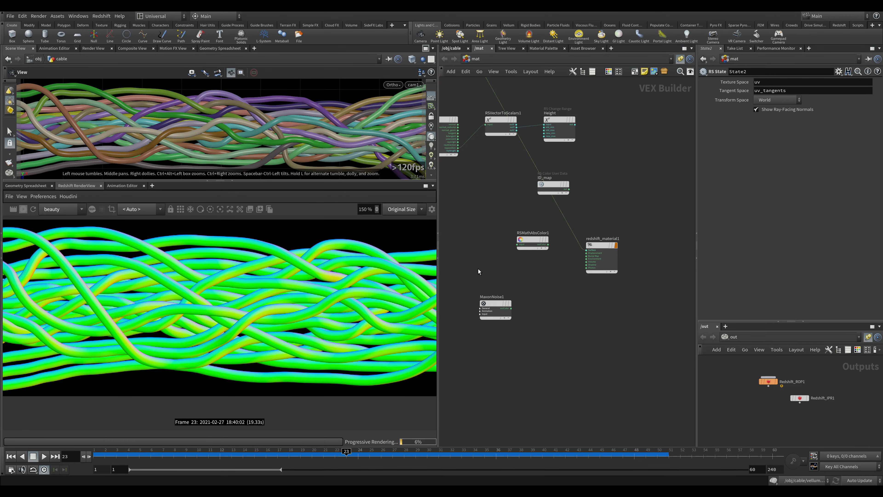
{"action": "scroll", "coordinate": [551, 137], "scroll_direction": "up", "scroll_amount": 3}
{"action": "scroll", "coordinate": [251, 396], "scroll_direction": "down", "scroll_amount": 2}
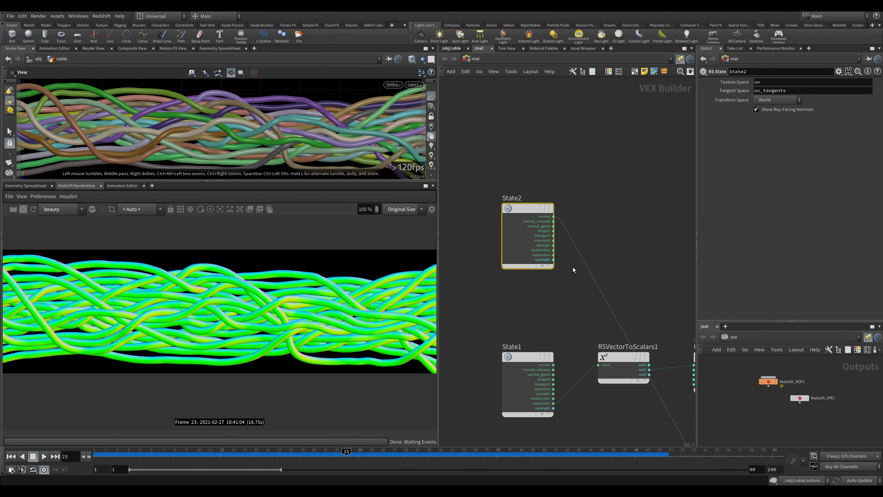
{"action": "scroll", "coordinate": [598, 238], "scroll_direction": "up", "scroll_amount": 2}
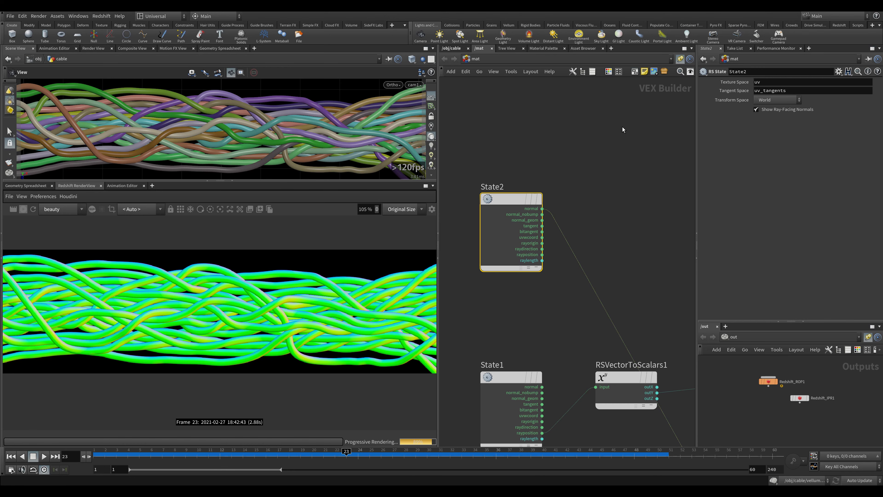
- Set State2's Transform Space to Camera so the cables render red and green
{"action": "left_click", "coordinate": [775, 99]}
{"action": "left_click", "coordinate": [772, 127]}
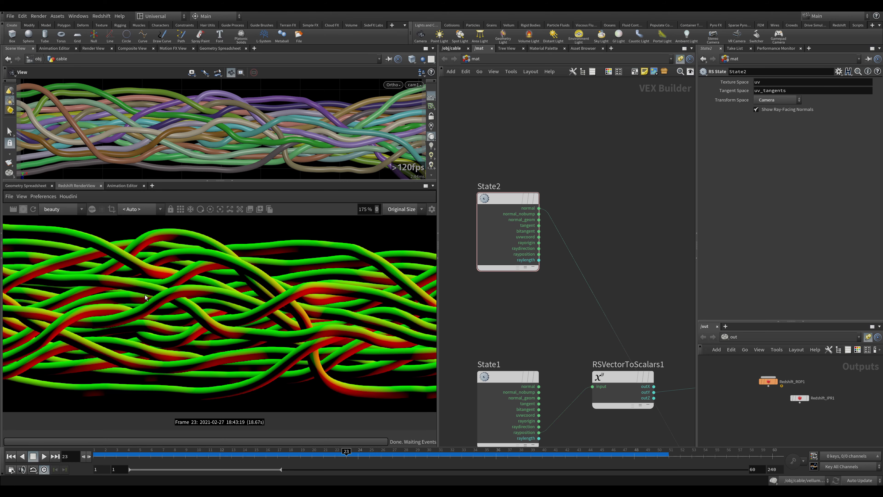
{"action": "scroll", "coordinate": [108, 286], "scroll_direction": "up", "scroll_amount": 2}
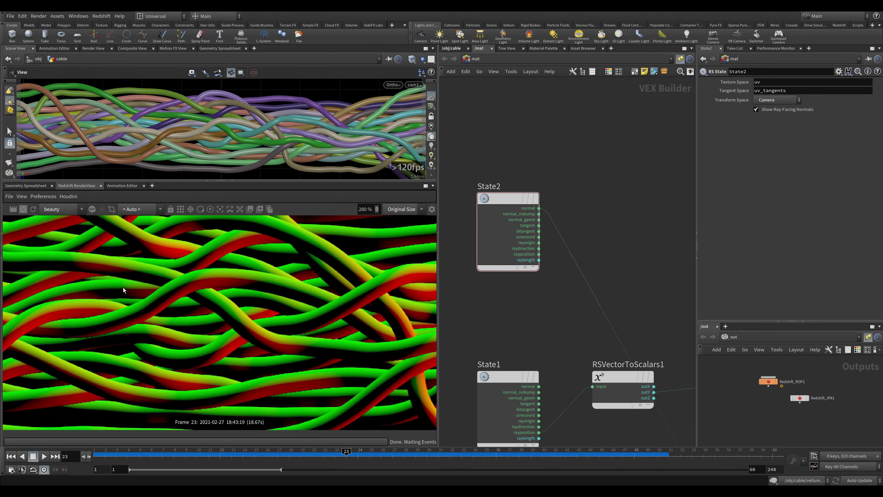
{"action": "scroll", "coordinate": [162, 304], "scroll_direction": "down", "scroll_amount": 3}
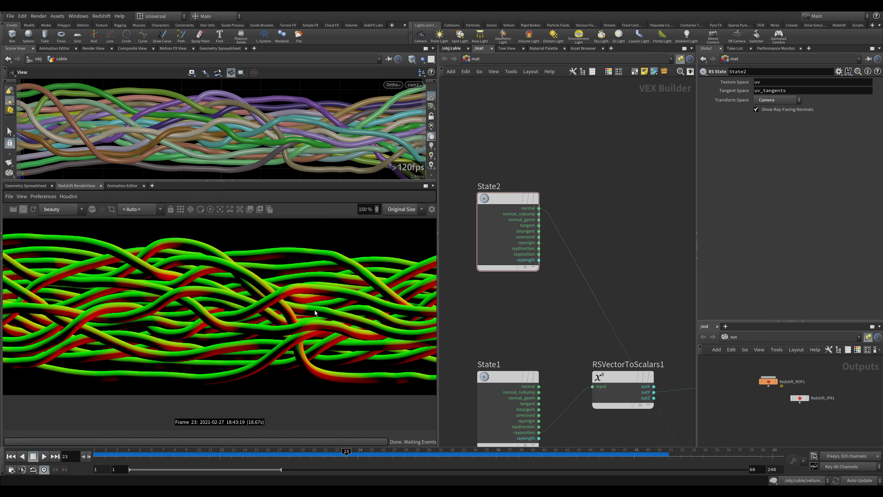
{"action": "middle_click_drag", "start_coordinate": [562, 307], "coordinate": [553, 291]}
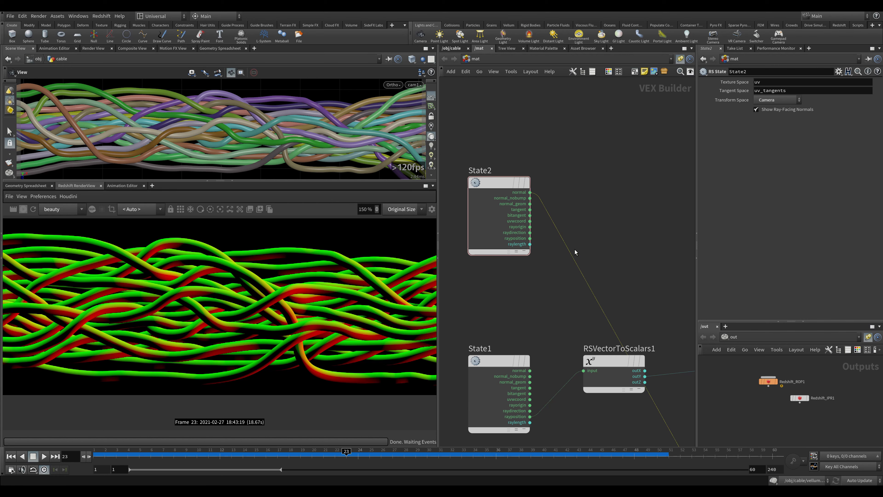
{"action": "key", "text": "Tab"}
- Add an RS Color Change Range node on State2's wire
{"action": "left_click", "coordinate": [600, 232]}
{"action": "key", "text": "Tab"}
{"action": "type", "text": "colo"}
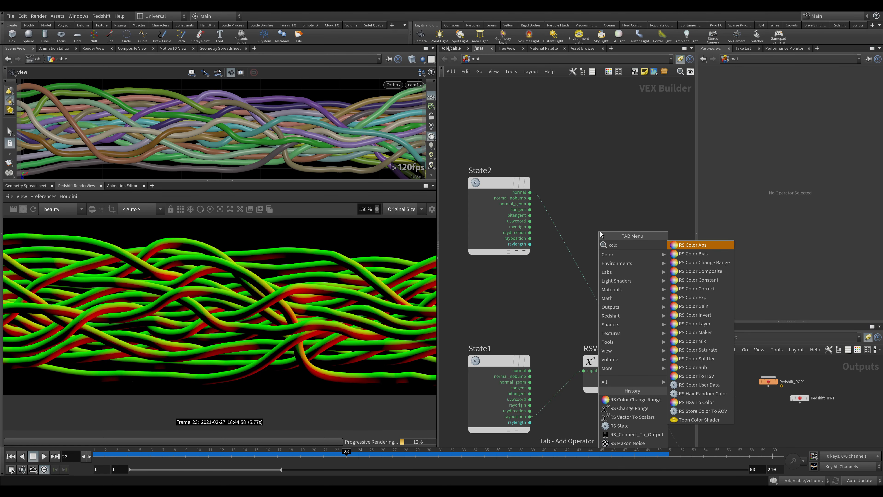
{"action": "key", "text": "Down"}
{"action": "key", "text": "Down"}
{"action": "key", "text": "Return"}
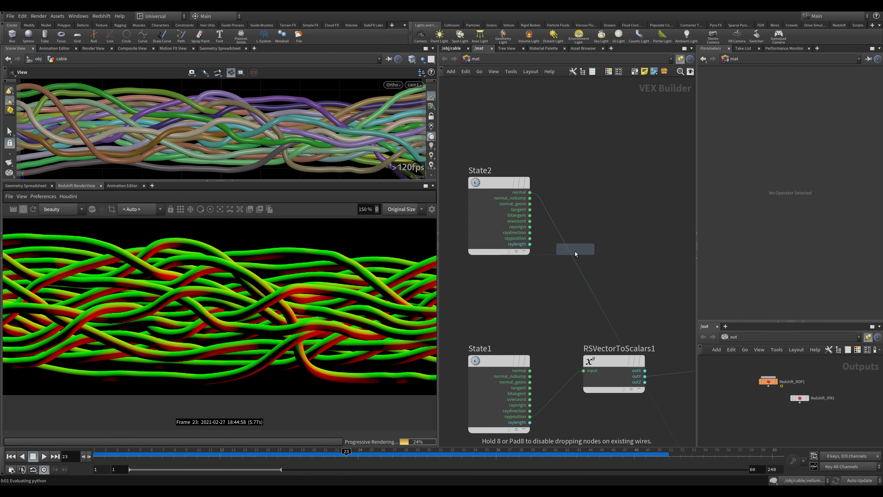
{"action": "left_click", "coordinate": [575, 253]}
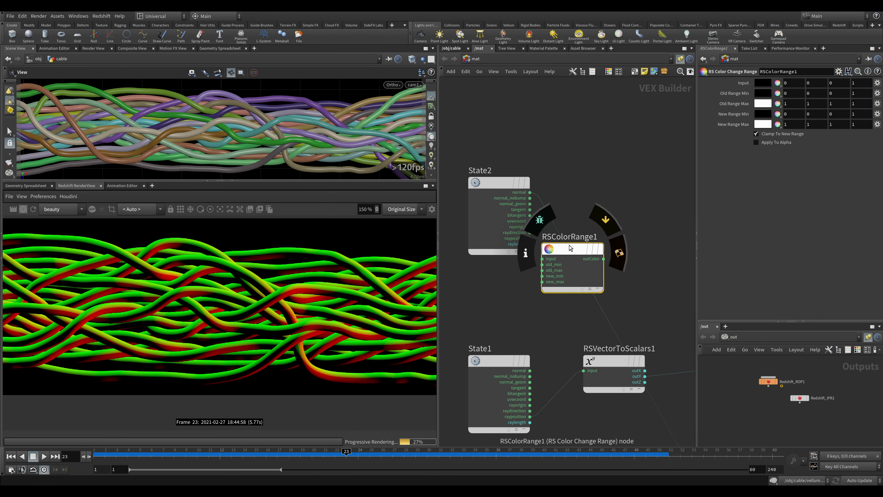
- Set the color range's Old Range Min to -1, -1, -1
{"action": "double_click", "coordinate": [798, 94]}
{"action": "type", "text": "-1"}
{"action": "key", "text": "Return"}
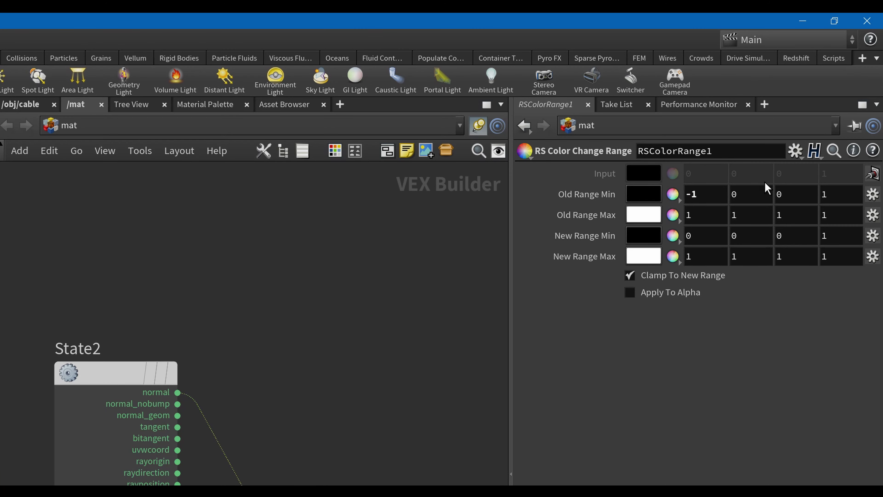
{"action": "double_click", "coordinate": [750, 194]}
{"action": "type", "text": "-1"}
{"action": "key", "text": "Return"}
{"action": "double_click", "coordinate": [782, 194]}
{"action": "type", "text": "-1"}
{"action": "key", "text": "Return"}
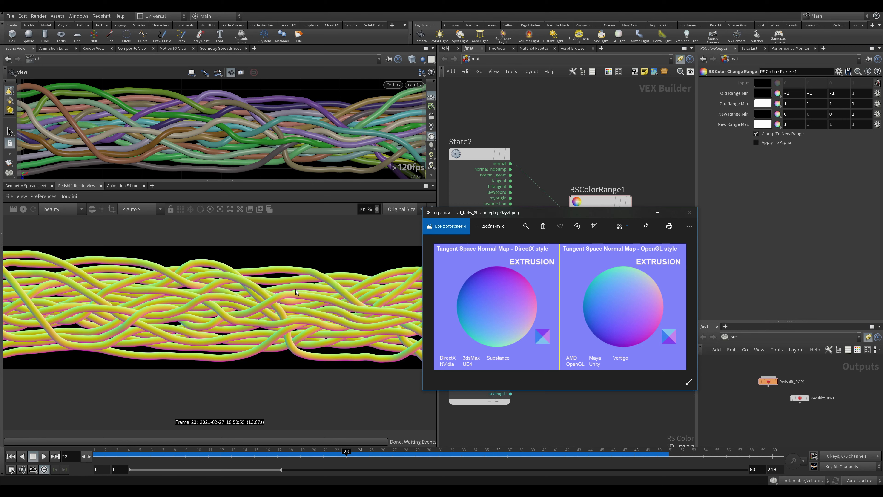
- Flip the blue channel with New Range Min 1 and Max 0, checking the normal-map reference
{"action": "left_click", "coordinate": [301, 292]}
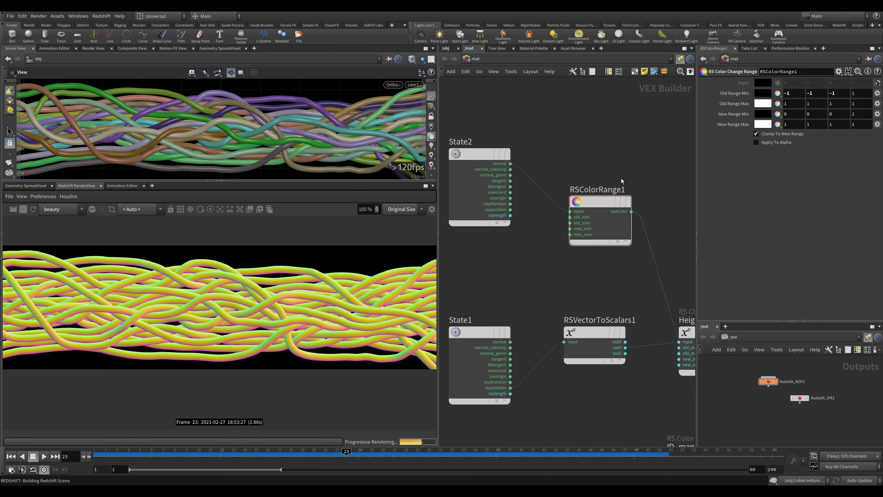
{"action": "left_click", "coordinate": [838, 114]}
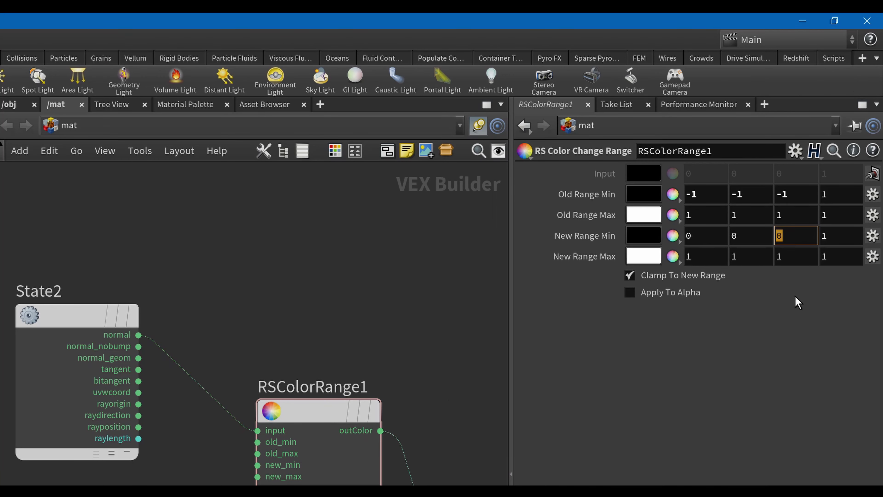
{"action": "type", "text": "1"}
{"action": "left_click", "coordinate": [803, 257]}
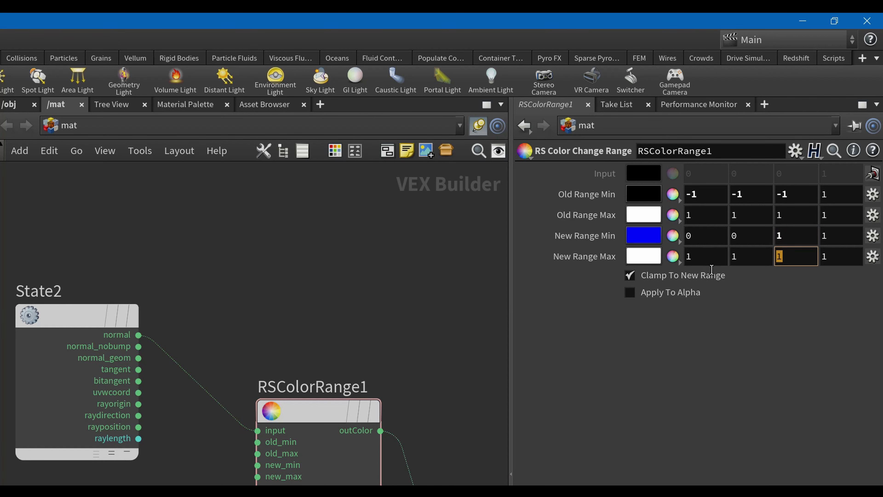
{"action": "type", "text": "0"}
{"action": "key", "text": "Return"}
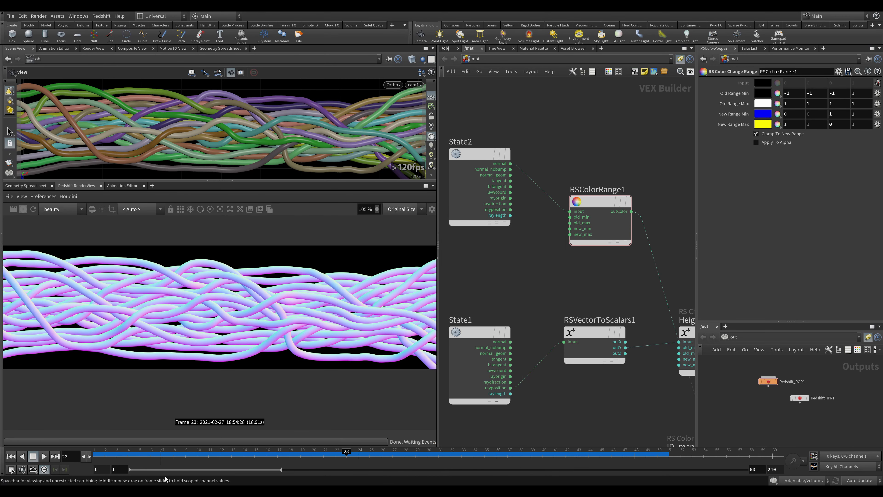
{"action": "key", "text": "alt+Tab"}
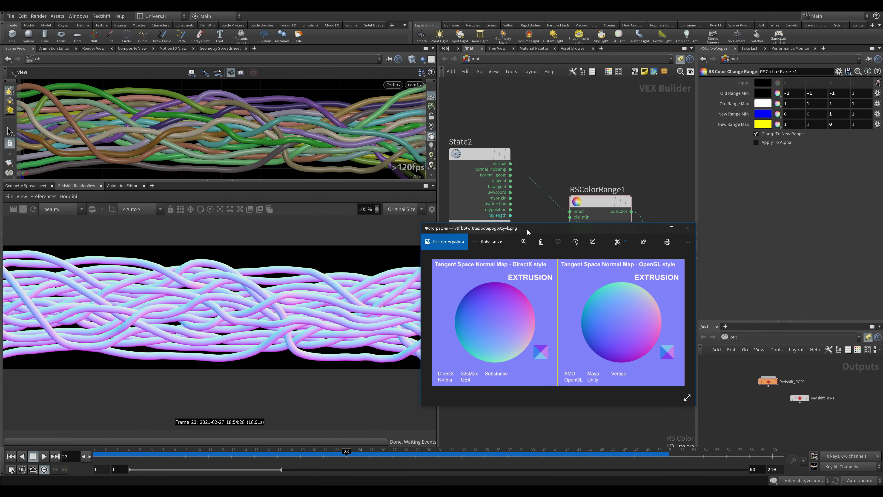
{"action": "left_click_drag", "start_coordinate": [527, 229], "coordinate": [429, 221]}
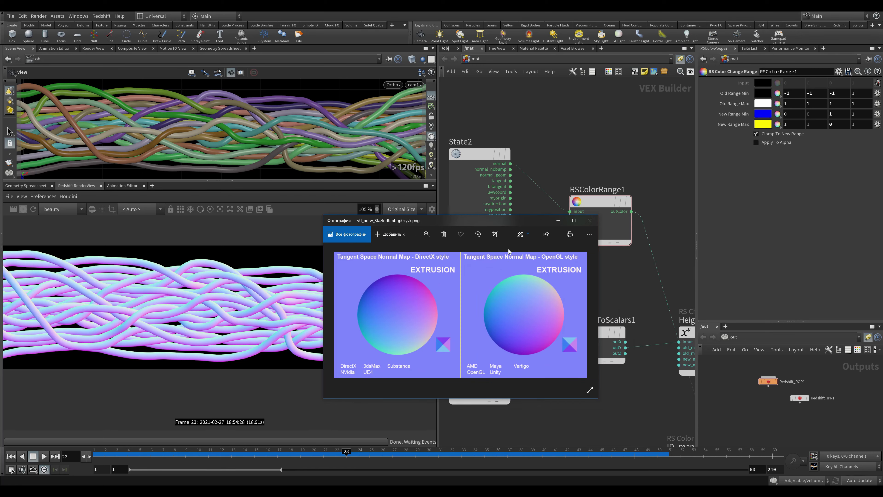
{"action": "key", "text": "alt+F4"}
- Hide the cable object and add a Sphere object at the object level
{"action": "left_click", "coordinate": [446, 48]}
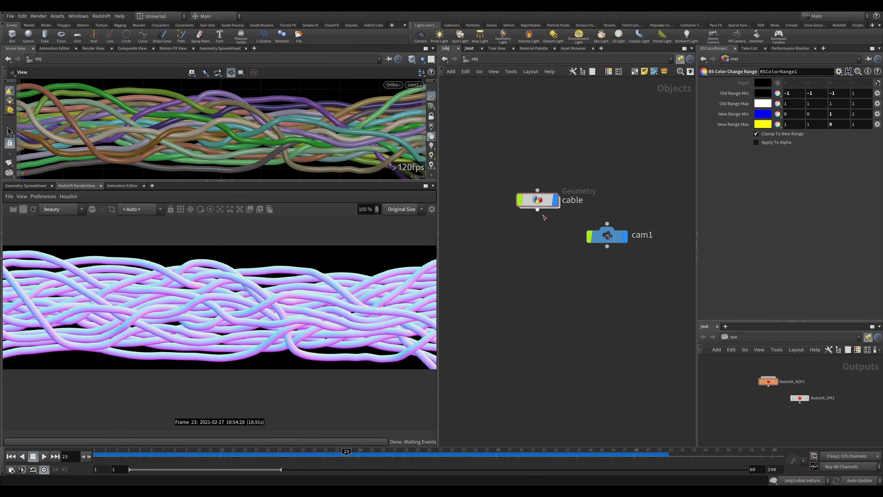
{"action": "left_click", "coordinate": [555, 200]}
{"action": "key", "text": "Tab"}
{"action": "type", "text": "sp"}
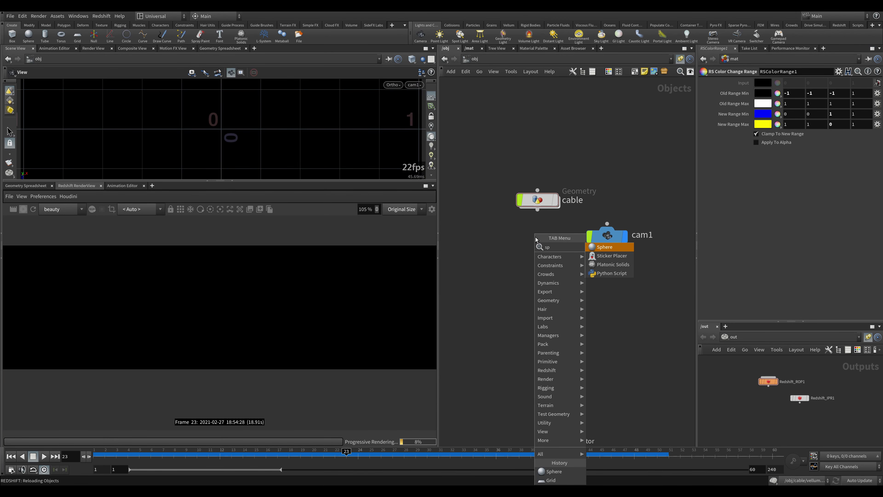
{"action": "key", "text": "Return"}
{"action": "left_click", "coordinate": [535, 237]}
- Make the sphere polygonal with uniform scale 0.25 and frequency 10
{"action": "left_click", "coordinate": [768, 129]}
{"action": "type", "text": "."}
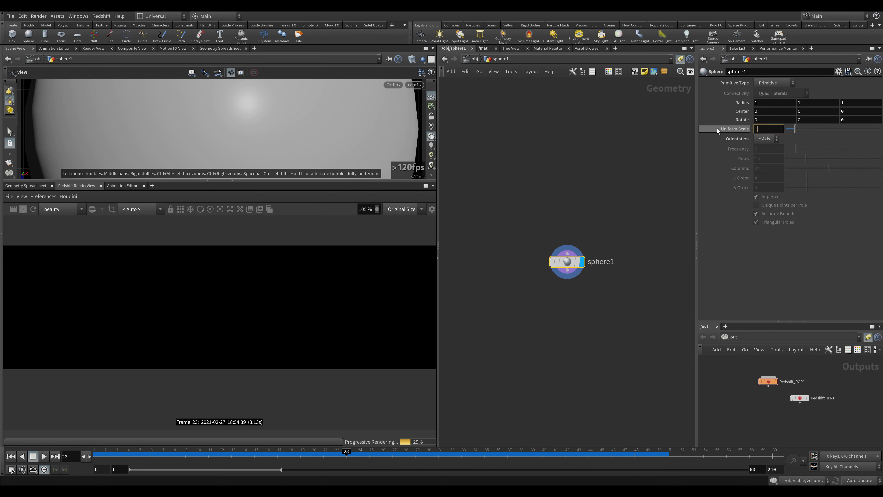
{"action": "type", "text": "25"}
{"action": "key", "text": "Return"}
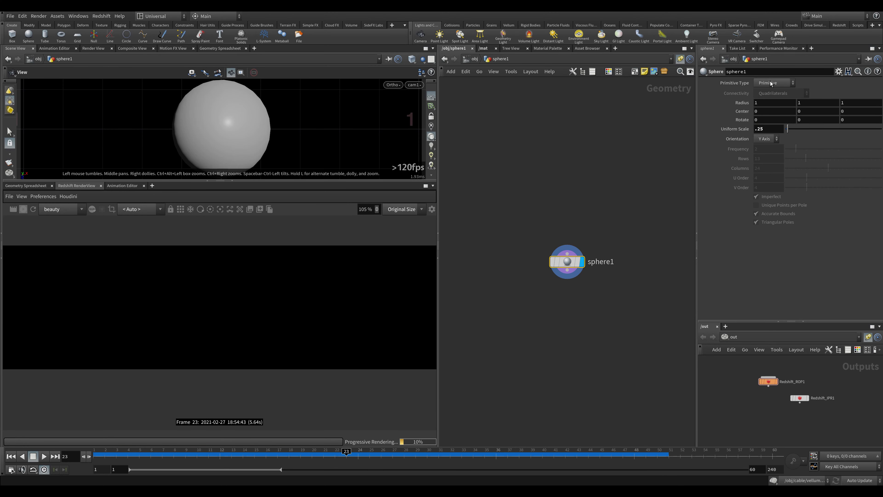
{"action": "left_click", "coordinate": [770, 83]}
{"action": "left_click", "coordinate": [776, 102]}
{"action": "left_click_drag", "start_coordinate": [799, 149], "coordinate": [881, 149]}
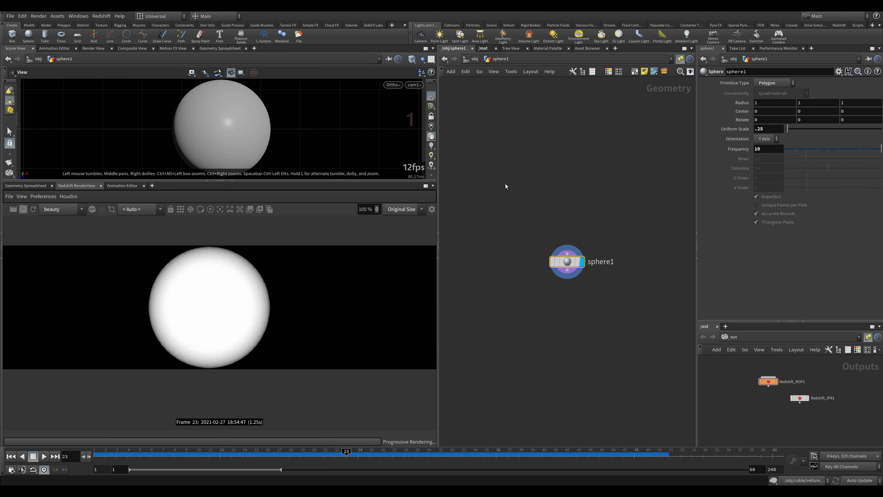
- Assign the cable's redshift_material1 to the sphere by copying its material path
{"action": "left_click", "coordinate": [475, 59]}
{"action": "left_click", "coordinate": [538, 199]}
{"action": "left_click", "coordinate": [736, 82]}
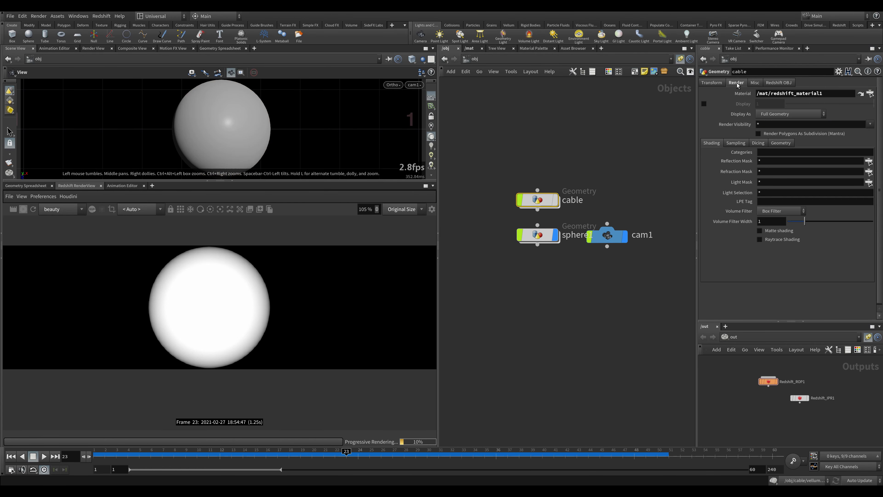
{"action": "triple_click", "coordinate": [831, 94]}
{"action": "key", "text": "ctrl+c"}
{"action": "left_click", "coordinate": [538, 234]}
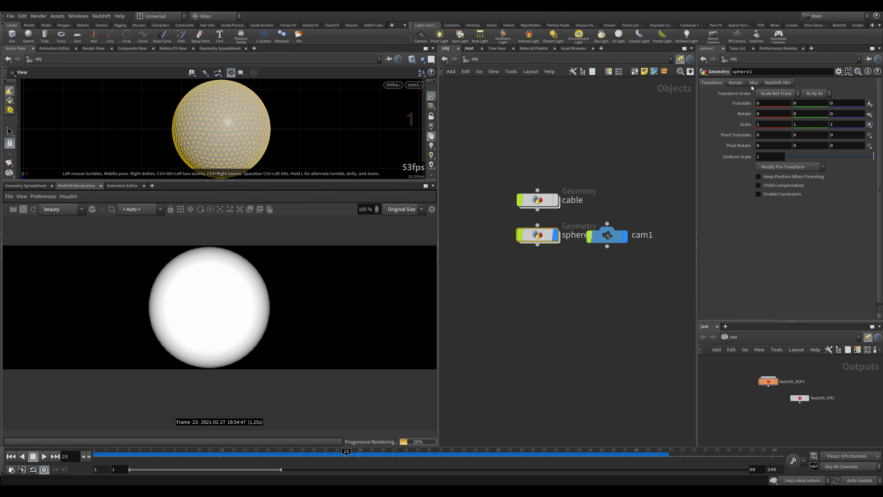
{"action": "left_click", "coordinate": [735, 82]}
{"action": "left_click", "coordinate": [796, 94]}
{"action": "key", "text": "ctrl+v"}
{"action": "key", "text": "Return"}
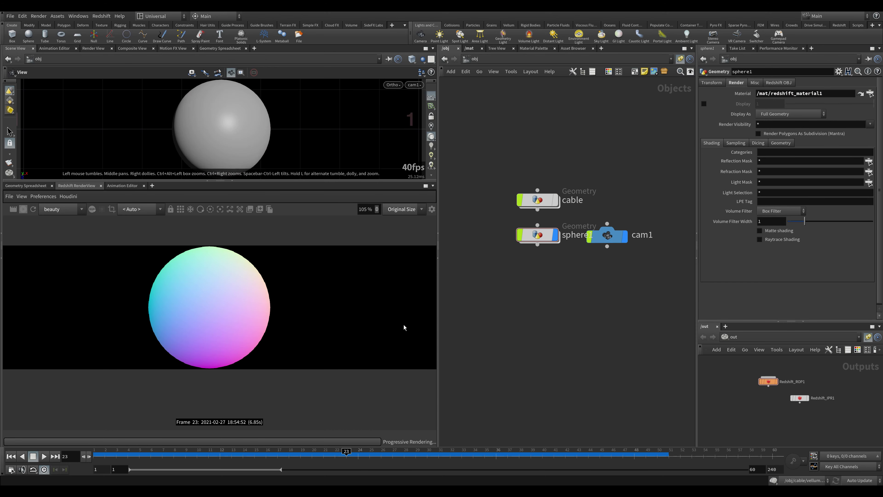
- Compare the sphere render with the normal-map reference, then bring up the RenderView display settings
{"action": "key", "text": "alt+Tab"}
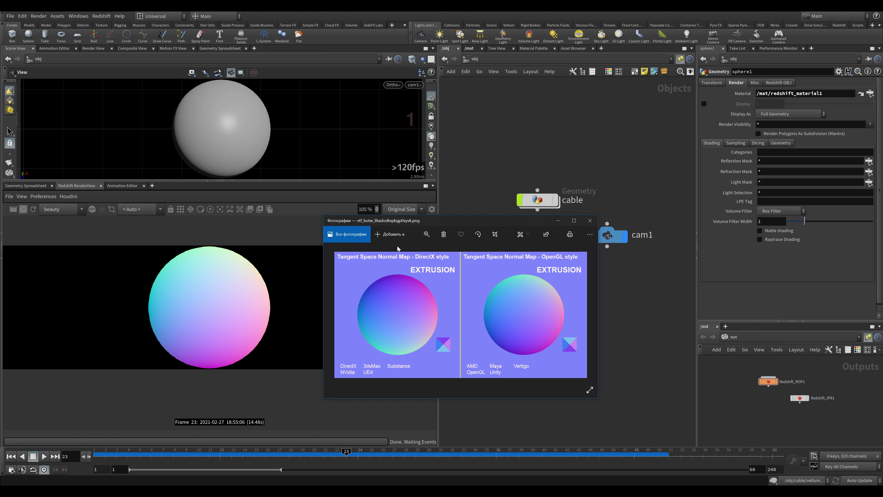
{"action": "left_click", "coordinate": [559, 221]}
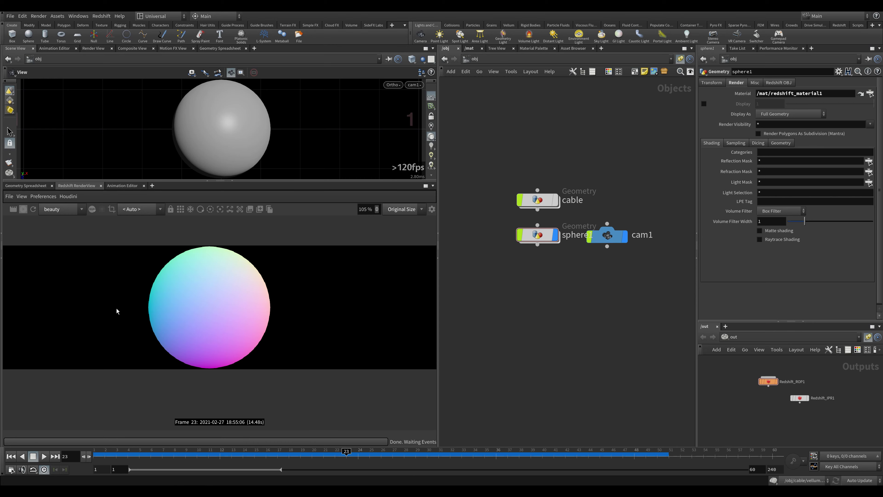
{"action": "left_click", "coordinate": [432, 209]}
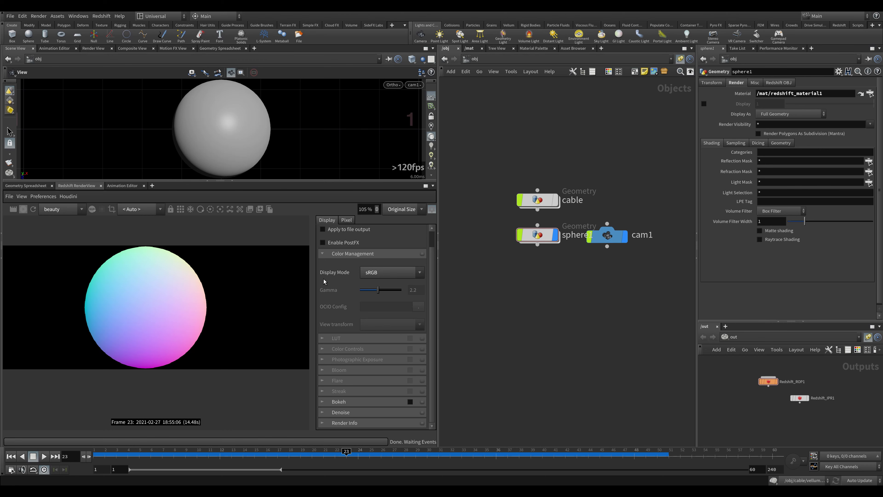
- Switch the RenderView display mode to Linear and recheck the reference image
{"action": "left_click", "coordinate": [379, 274]}
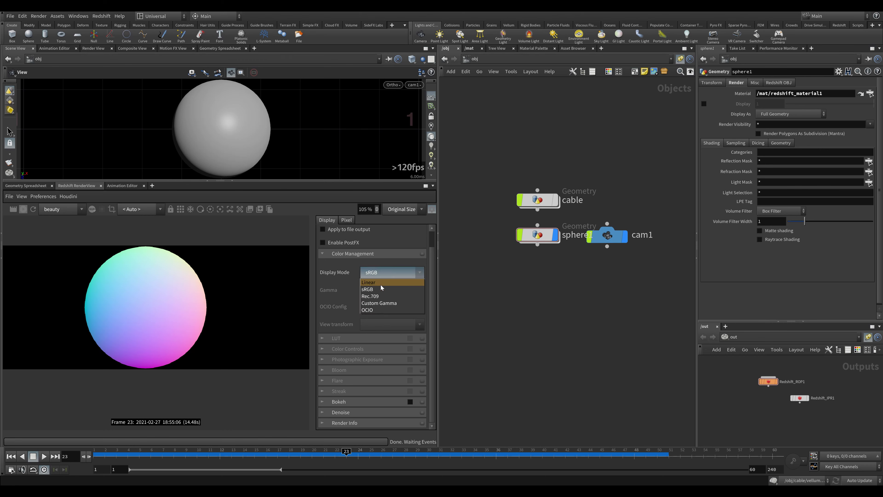
{"action": "left_click", "coordinate": [381, 287]}
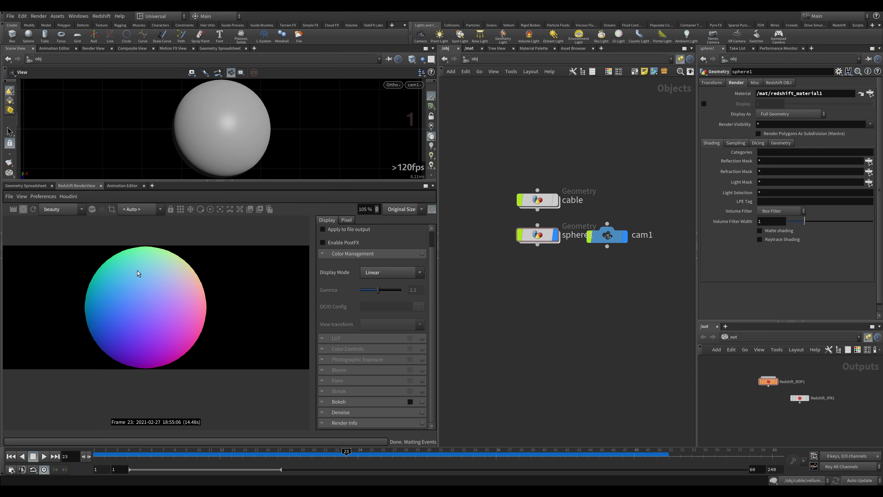
{"action": "key", "text": "alt+Tab"}
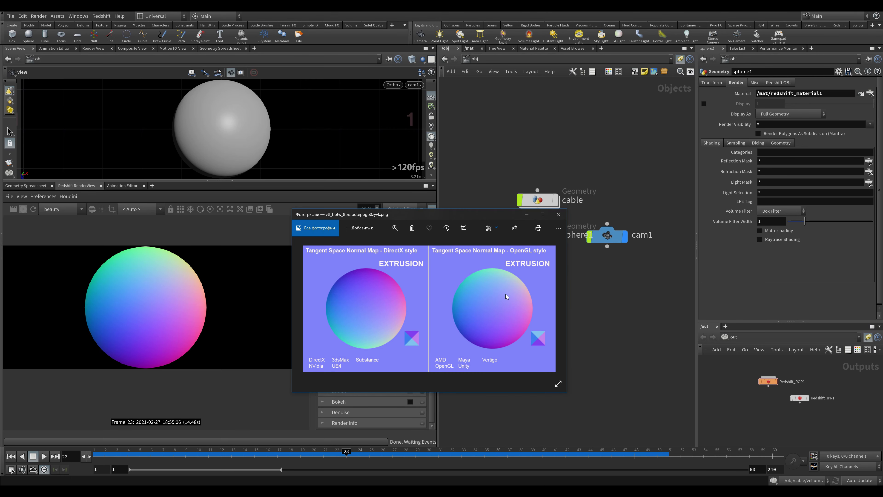
{"action": "left_click", "coordinate": [532, 214]}
- Set Redshift_ROP1's Output Gamma Mode to No Gamma and render the cable instead of the sphere
{"action": "left_click", "coordinate": [768, 381]}
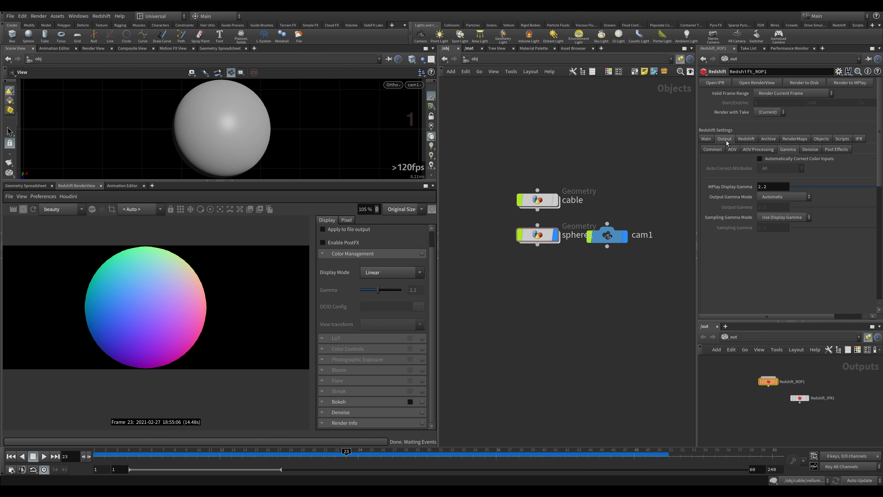
{"action": "left_click", "coordinate": [772, 197]}
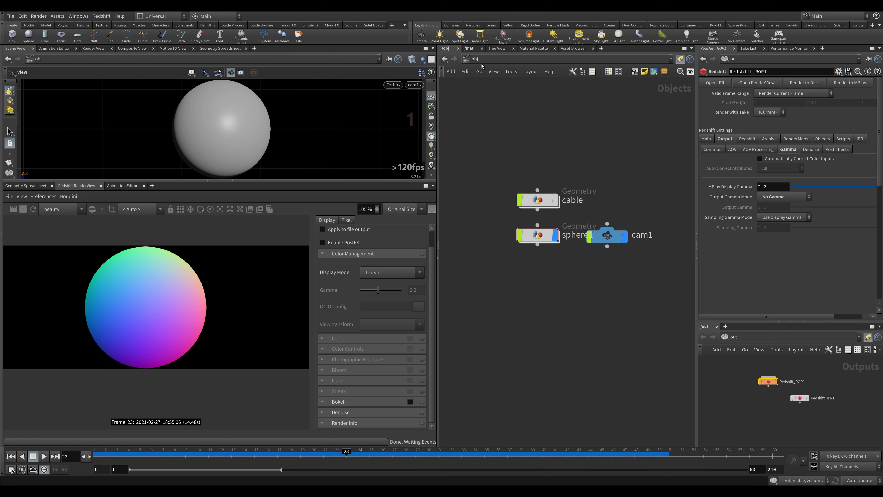
{"action": "left_click", "coordinate": [555, 200]}
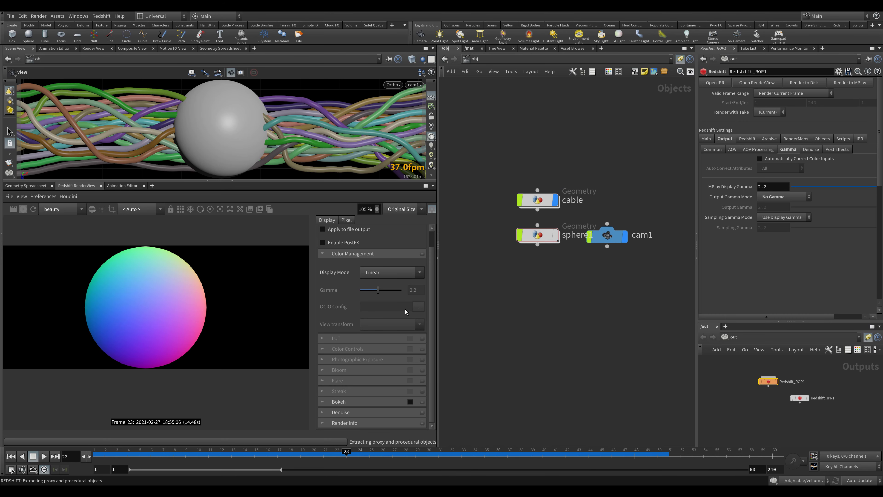
- Set polywire1 in the cable geometry network to 12 divisions around the wire
{"action": "scroll", "coordinate": [200, 328], "scroll_direction": "up", "scroll_amount": 1}
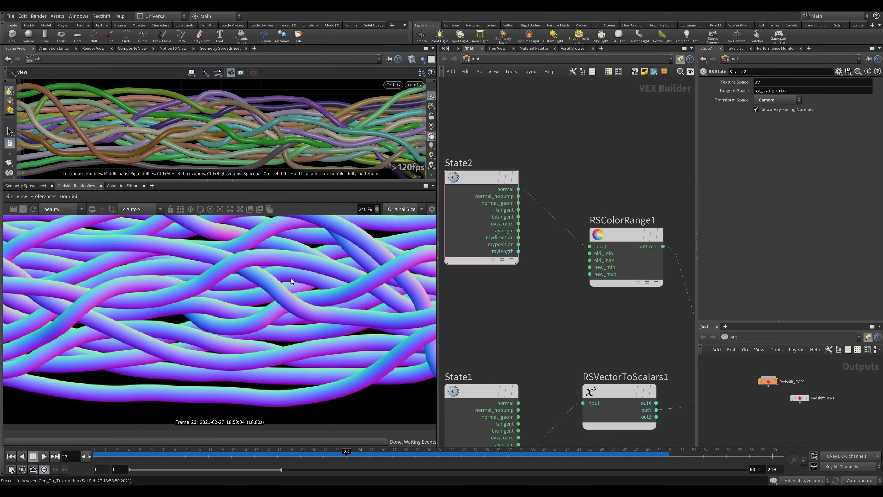
{"action": "scroll", "coordinate": [193, 278], "scroll_direction": "up", "scroll_amount": 1}
{"action": "middle_click_drag", "start_coordinate": [199, 275], "coordinate": [205, 299]}
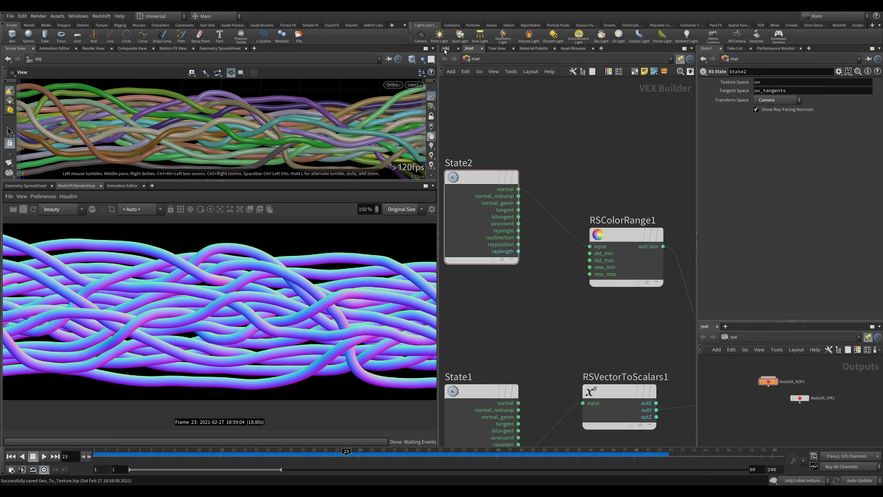
{"action": "left_click", "coordinate": [450, 52]}
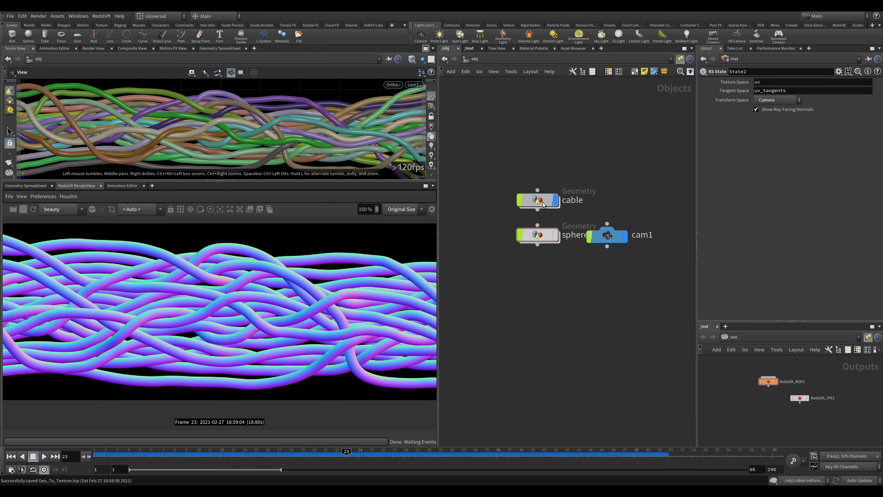
{"action": "double_click", "coordinate": [529, 197]}
{"action": "left_click", "coordinate": [534, 136]}
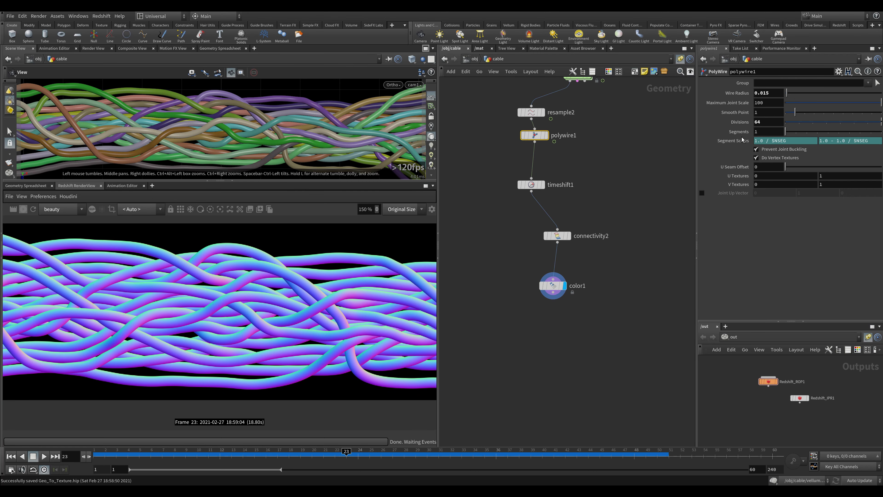
{"action": "type", "text": "2"}
{"action": "key", "text": "Return"}
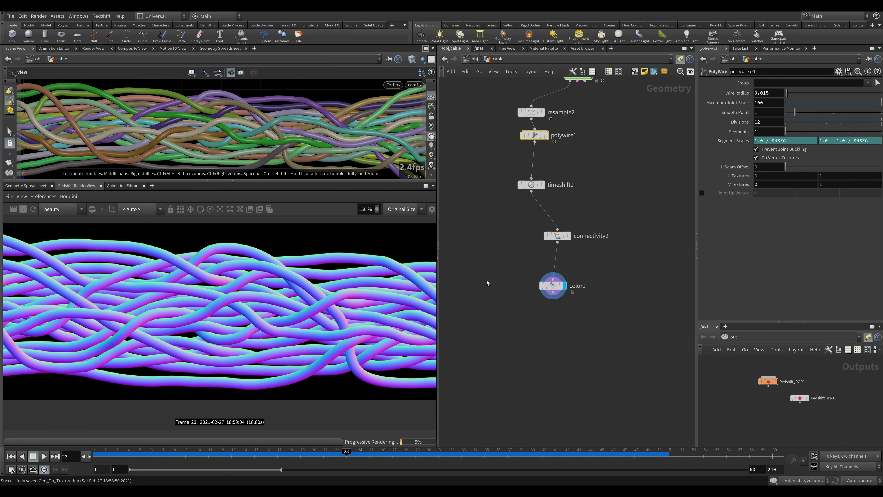
- Try feeding State2's normal_geom into the colour range, then reconnect State2's normal output instead
{"action": "scroll", "coordinate": [222, 313], "scroll_direction": "up", "scroll_amount": 5}
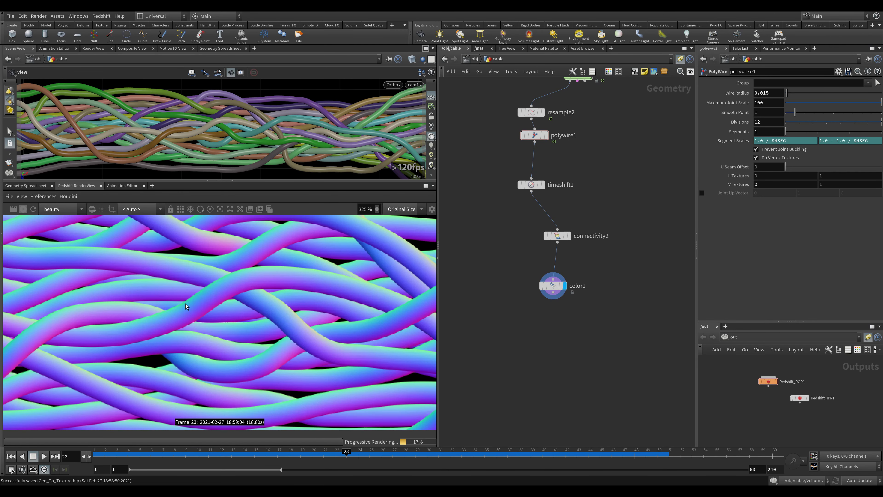
{"action": "left_click", "coordinate": [481, 48]}
{"action": "left_click_drag", "start_coordinate": [538, 169], "coordinate": [507, 195]}
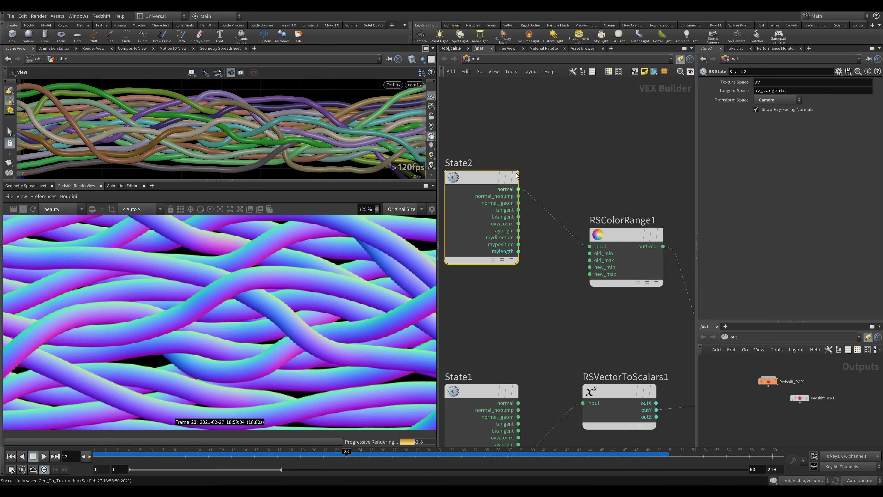
{"action": "middle_click_drag", "start_coordinate": [543, 172], "coordinate": [556, 184]}
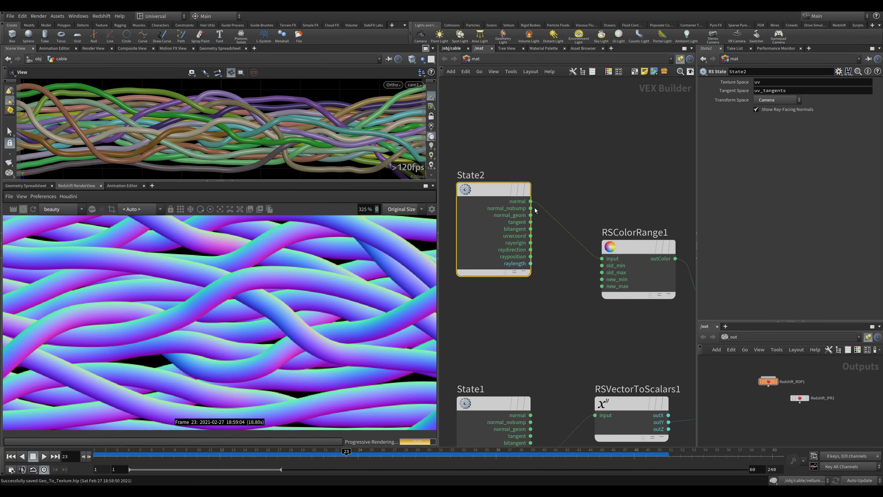
{"action": "left_click_drag", "start_coordinate": [531, 215], "coordinate": [599, 258]}
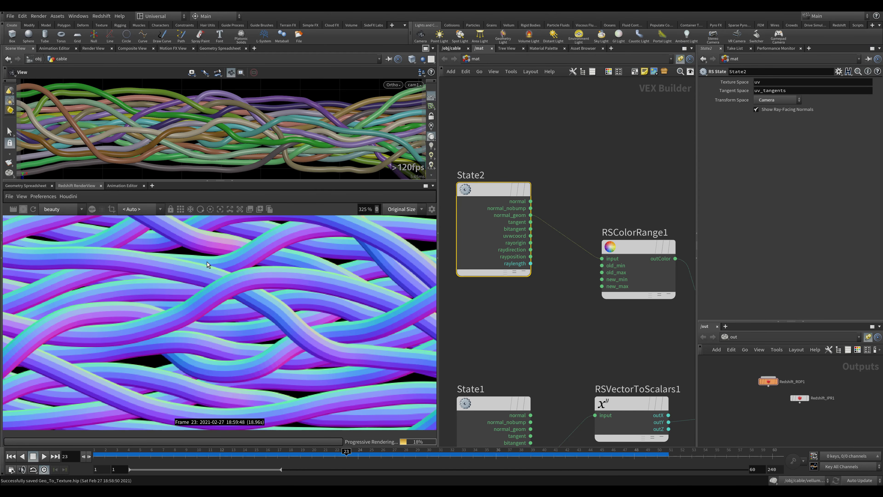
{"action": "scroll", "coordinate": [228, 321], "scroll_direction": "down", "scroll_amount": 3}
{"action": "middle_click_drag", "start_coordinate": [206, 290], "coordinate": [255, 312]}
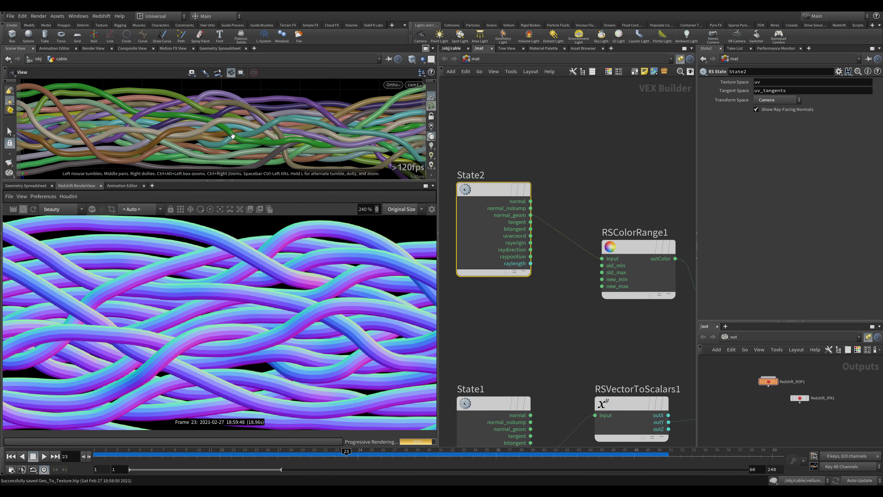
{"action": "left_click_drag", "start_coordinate": [530, 202], "coordinate": [601, 258]}
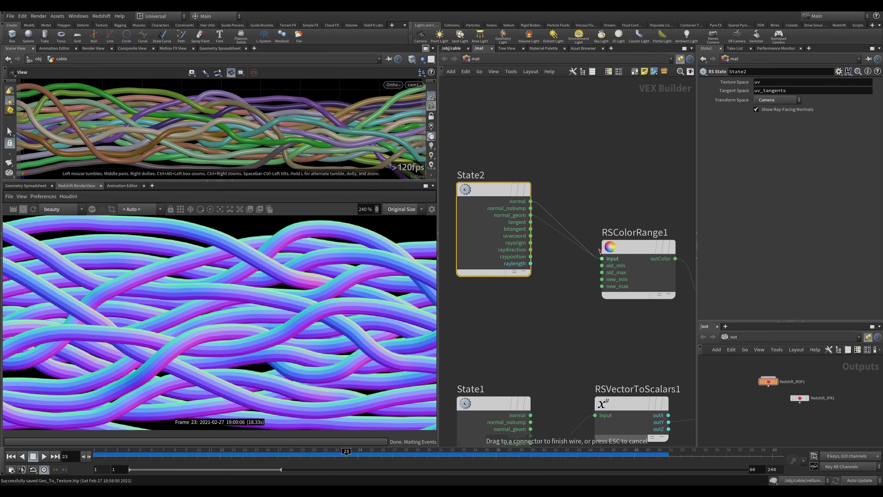
{"action": "key", "text": "h"}
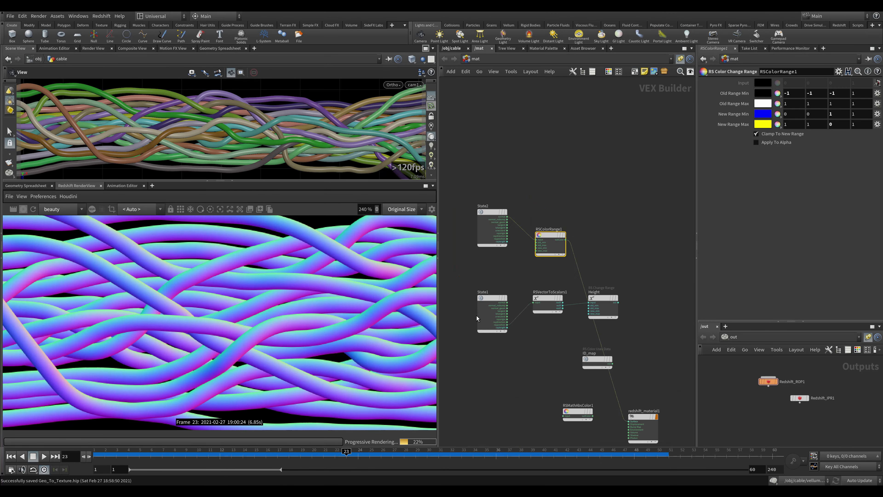
- Select the Height node and inspect its render
{"action": "scroll", "coordinate": [615, 281], "scroll_direction": "up", "scroll_amount": 4}
{"action": "left_click", "coordinate": [577, 348]}
{"action": "scroll", "coordinate": [275, 358], "scroll_direction": "up", "scroll_amount": 2}
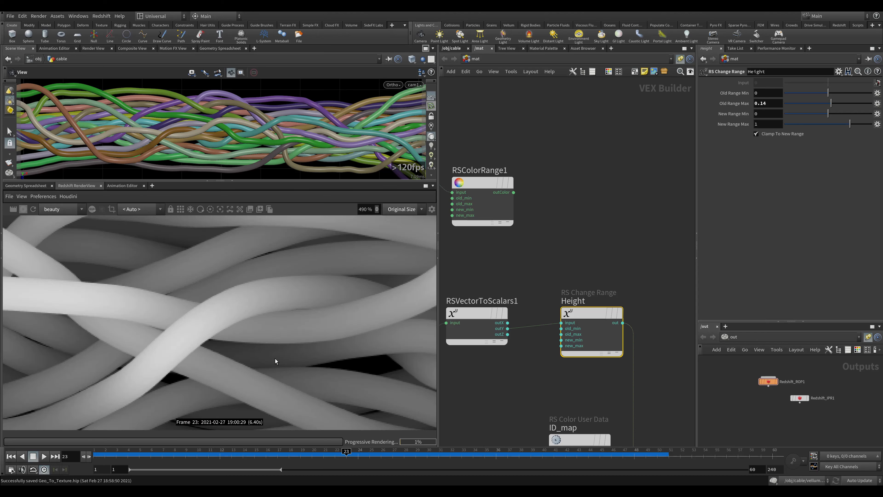
{"action": "scroll", "coordinate": [210, 227], "scroll_direction": "up", "scroll_amount": 1}
{"action": "scroll", "coordinate": [260, 335], "scroll_direction": "up", "scroll_amount": 2}
{"action": "scroll", "coordinate": [261, 345], "scroll_direction": "down", "scroll_amount": 2}
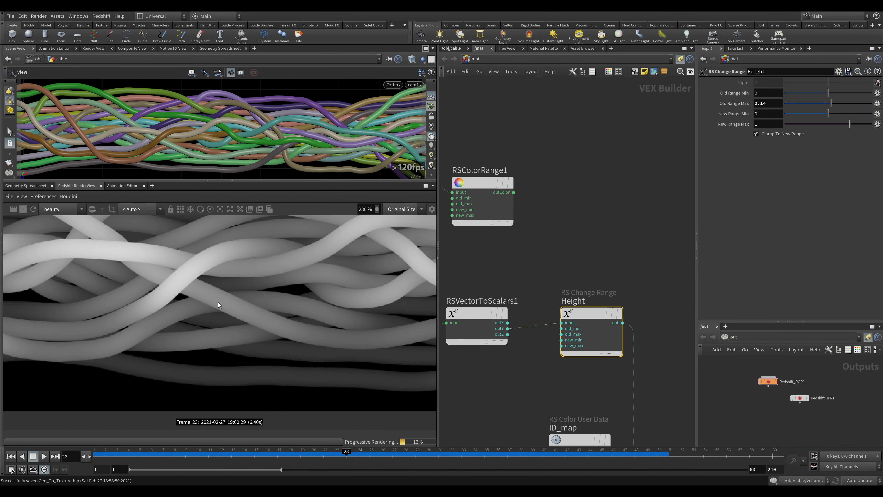
{"action": "scroll", "coordinate": [218, 302], "scroll_direction": "down", "scroll_amount": 2}
- Recheck polywire1, then move the Normal node up and right in the material network
{"action": "left_click", "coordinate": [452, 48]}
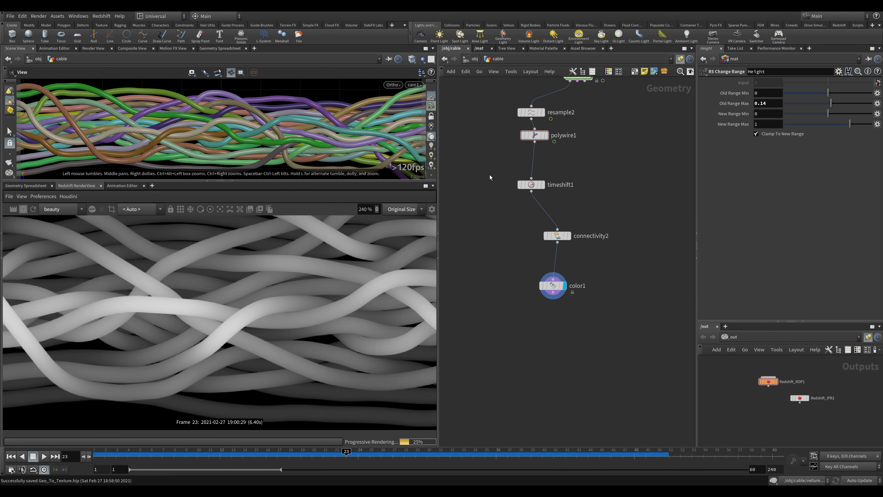
{"action": "left_click", "coordinate": [534, 135]}
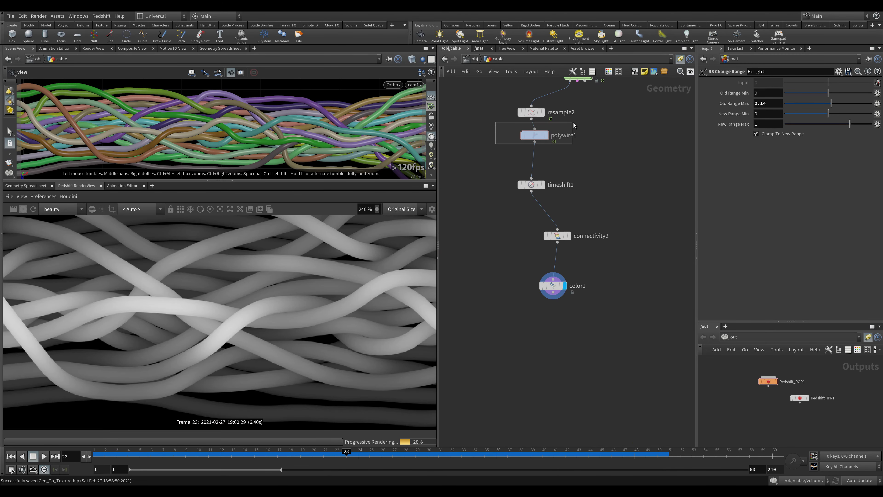
{"action": "left_click", "coordinate": [481, 48]}
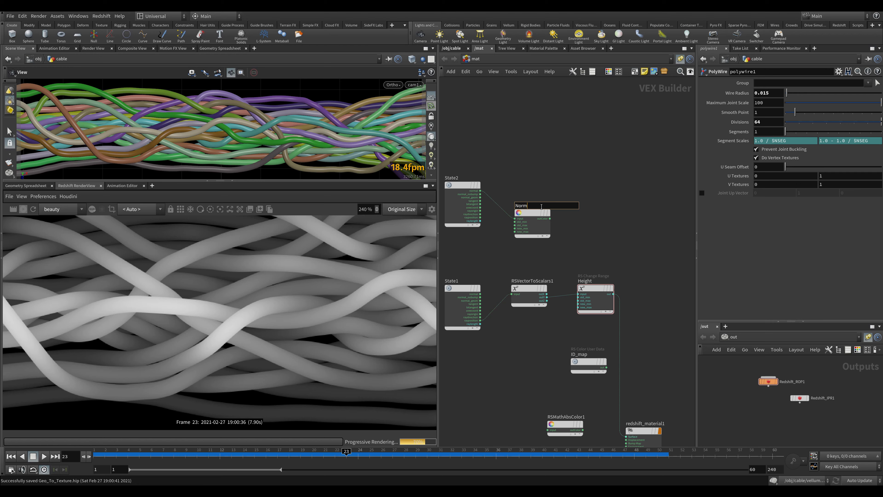
{"action": "left_click_drag", "start_coordinate": [540, 208], "coordinate": [602, 188]}
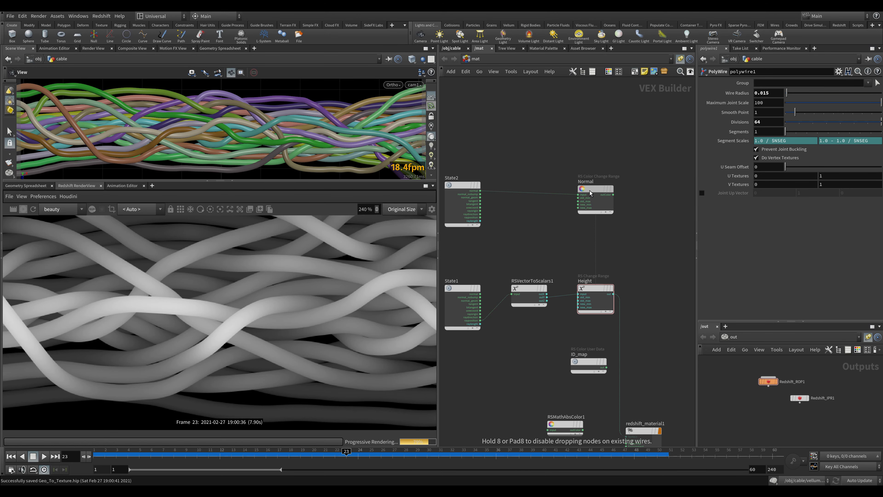
{"action": "middle_click_drag", "start_coordinate": [591, 352], "coordinate": [537, 335]}
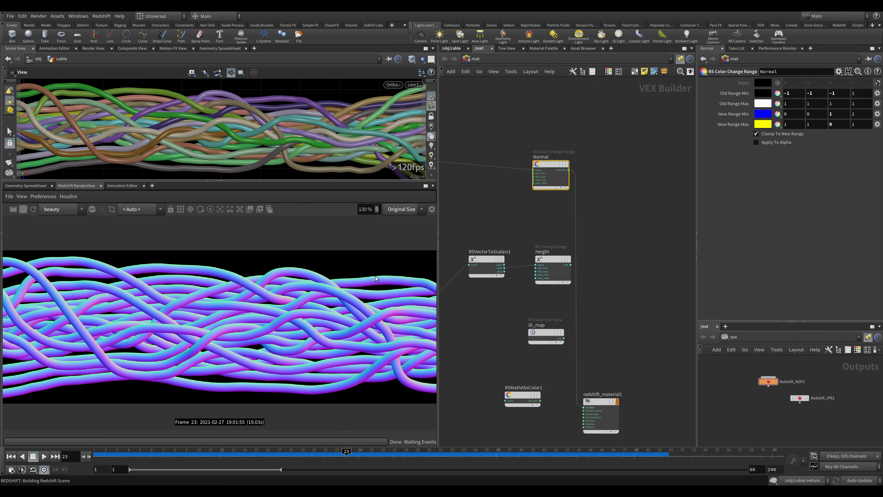
- Open and close the render view display settings, then pan the material network
{"action": "left_click", "coordinate": [432, 209]}
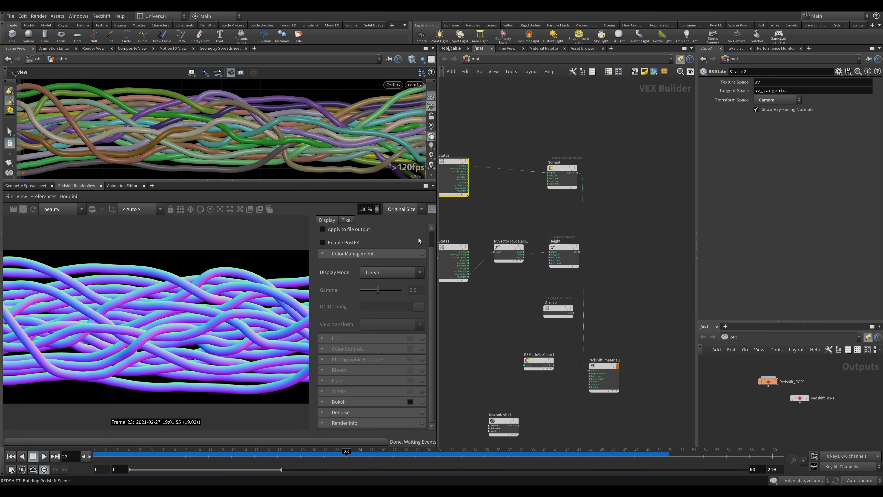
{"action": "left_click", "coordinate": [432, 209]}
{"action": "middle_click_drag", "start_coordinate": [467, 215], "coordinate": [526, 219]}
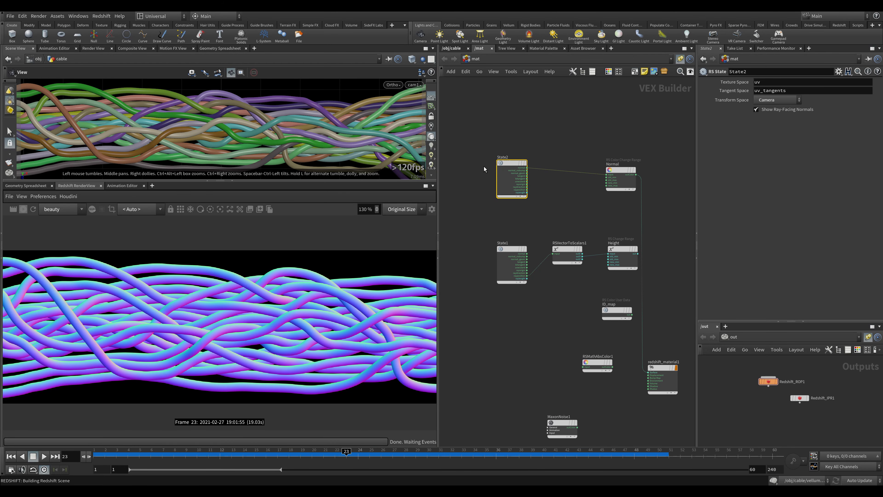
{"action": "scroll", "coordinate": [524, 223], "scroll_direction": "up", "scroll_amount": 3}
{"action": "middle_click_drag", "start_coordinate": [535, 227], "coordinate": [523, 247]}
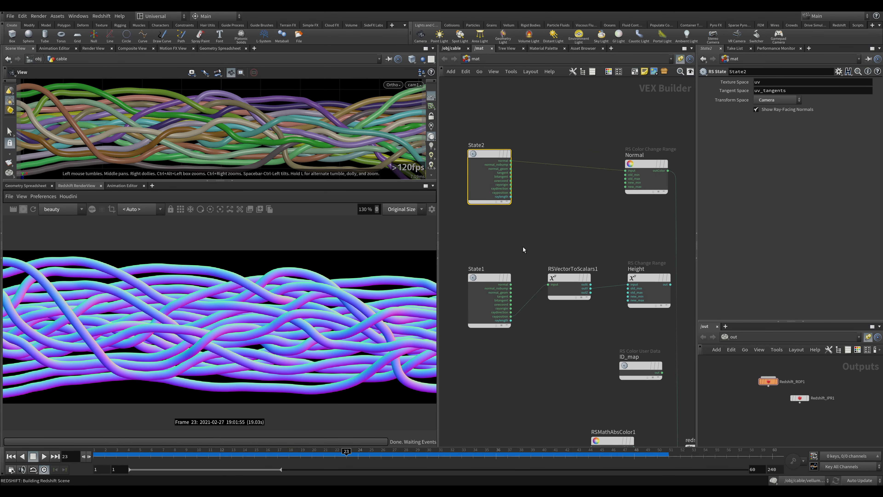
- Search 'ao' in the node menu without adding anything, frame all nodes, and move redshift_material1 beside Height
{"action": "key", "text": "Tab"}
{"action": "type", "text": "ao"}
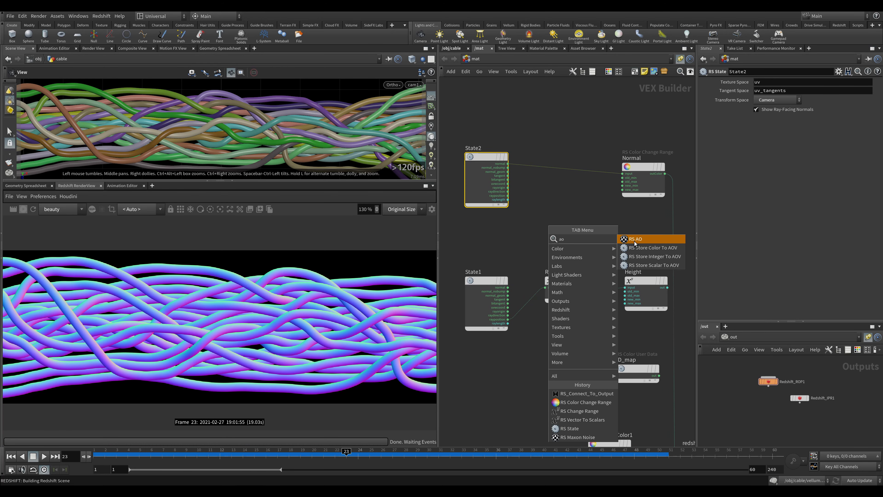
{"action": "key", "text": "Escape"}
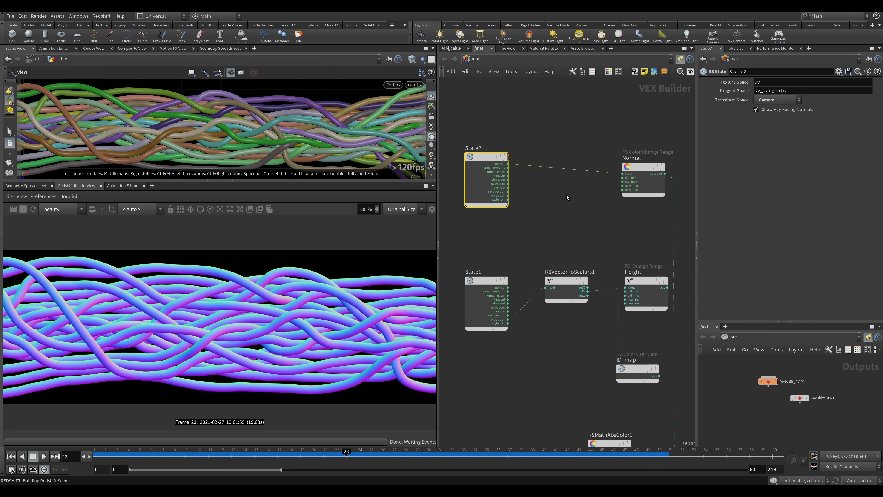
{"action": "key", "text": "h"}
{"action": "middle_click_drag", "start_coordinate": [624, 204], "coordinate": [616, 185]}
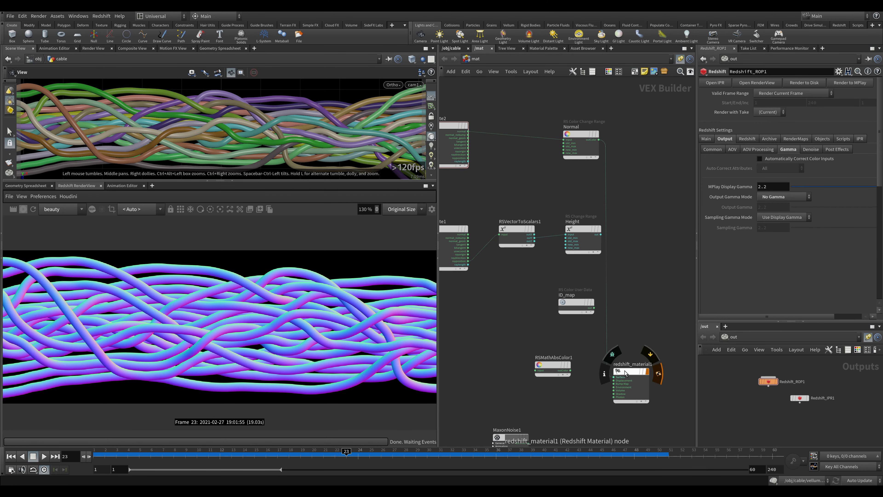
{"action": "left_click_drag", "start_coordinate": [629, 373], "coordinate": [665, 240]}
{"action": "middle_click_drag", "start_coordinate": [521, 205], "coordinate": [490, 240]}
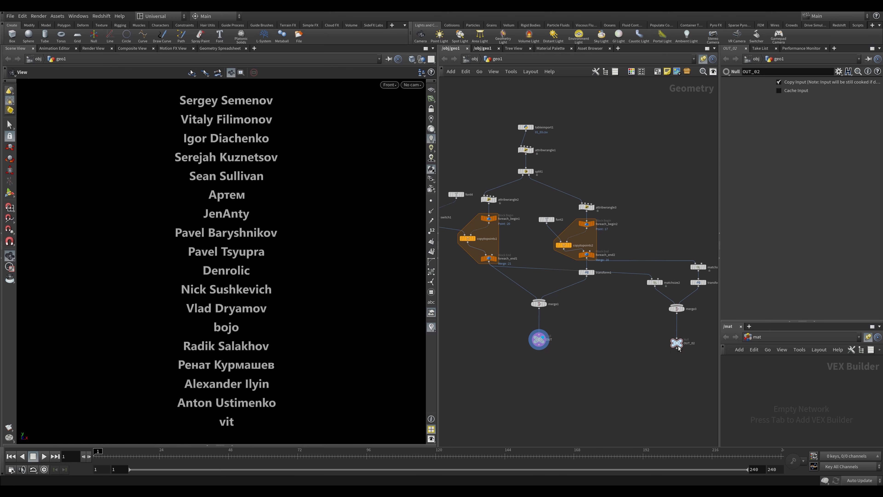
- Display the OUT_02 geometry and pan the viewport to see more credits
{"action": "left_click", "coordinate": [681, 341]}
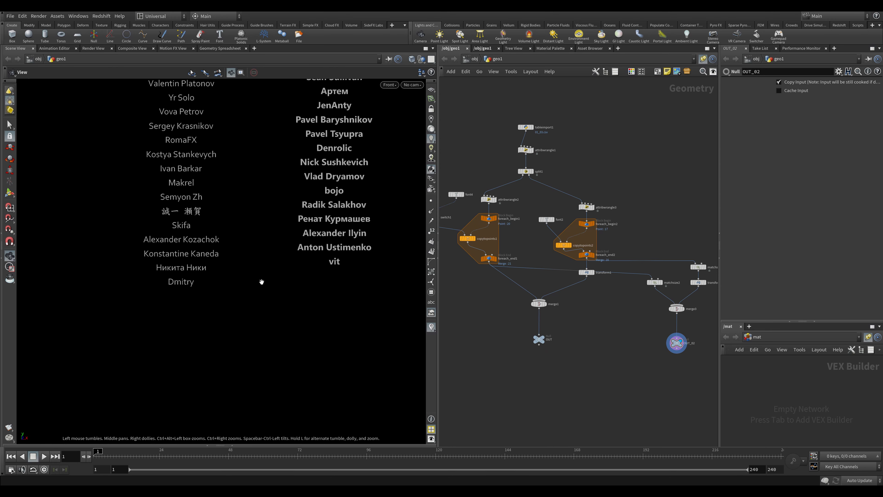
{"action": "middle_click_drag", "start_coordinate": [262, 281], "coordinate": [271, 365]}
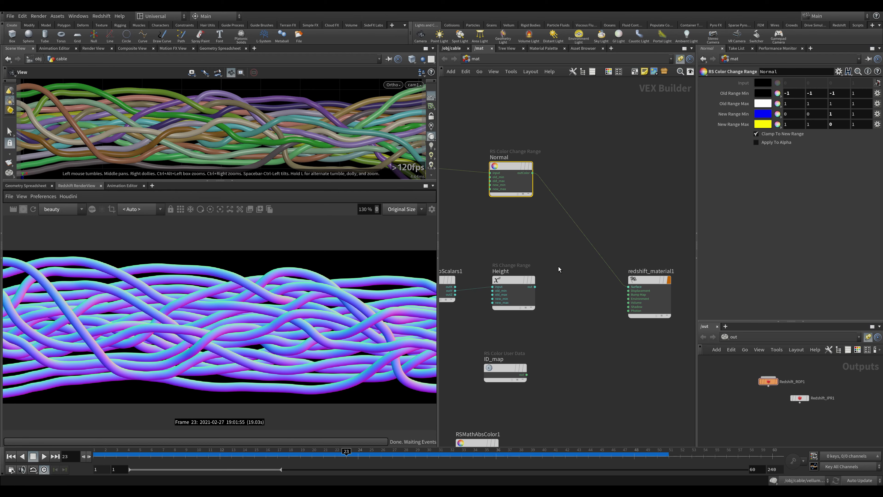
- Insert a StoreColorToAOV node between Normal and redshift_material1
{"action": "left_click_drag", "start_coordinate": [648, 284], "coordinate": [652, 277]}
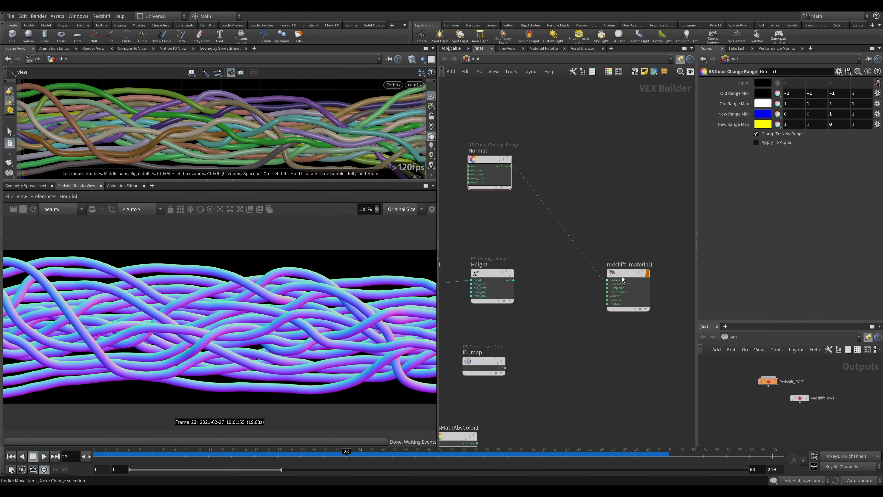
{"action": "key", "text": "Tab"}
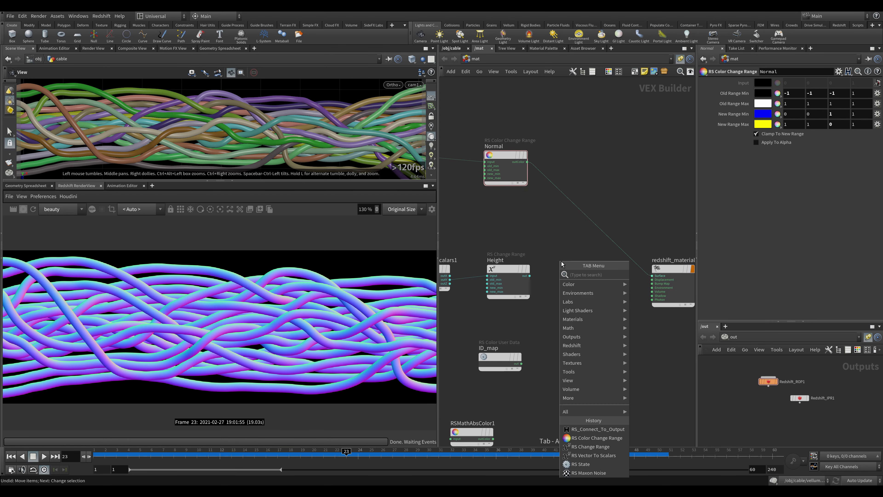
{"action": "type", "text": "store"}
{"action": "key", "text": "Return"}
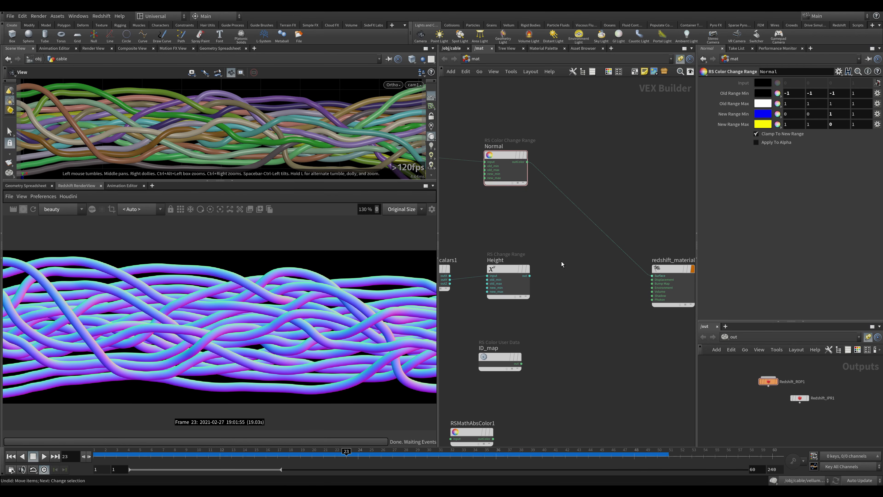
{"action": "mouse_move", "coordinate": [524, 156]}
{"action": "left_mouse_down"}
{"action": "mouse_move", "coordinate": [598, 275]}
{"action": "mouse_move", "coordinate": [649, 271]}
{"action": "left_mouse_up"}
{"action": "left_click", "coordinate": [598, 276]}
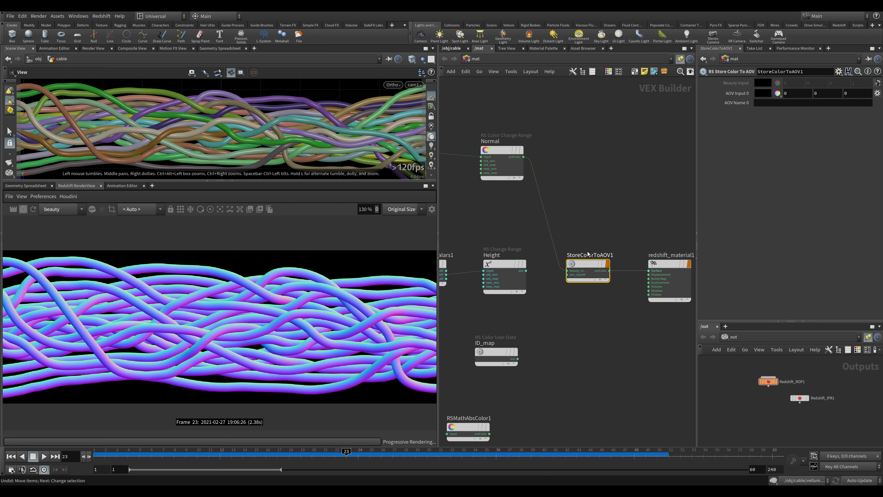
{"action": "middle_click_drag", "start_coordinate": [596, 206], "coordinate": [608, 186]}
{"action": "scroll", "coordinate": [556, 257], "scroll_direction": "up", "scroll_amount": 2}
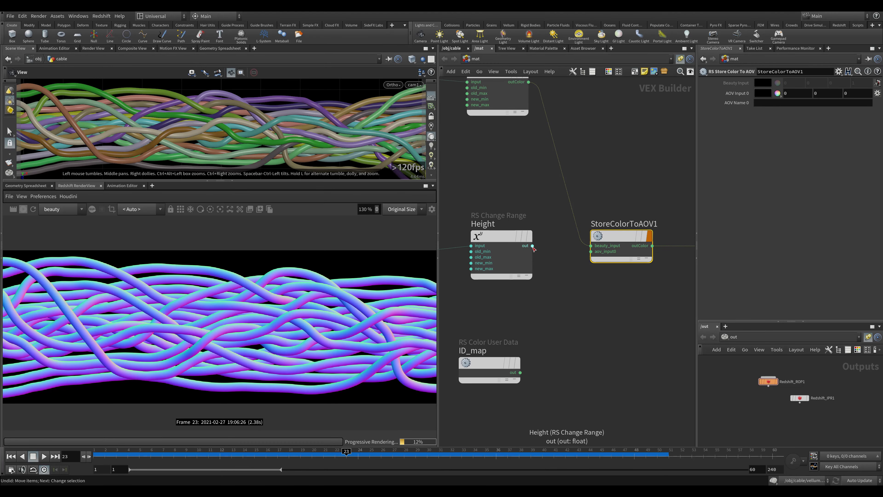
- Wire Height into AOV input 'height' and ID_map into AOV input 'id'
{"action": "left_click_drag", "start_coordinate": [532, 246], "coordinate": [585, 257]}
{"action": "left_click", "coordinate": [590, 251]}
{"action": "left_click", "coordinate": [770, 102]}
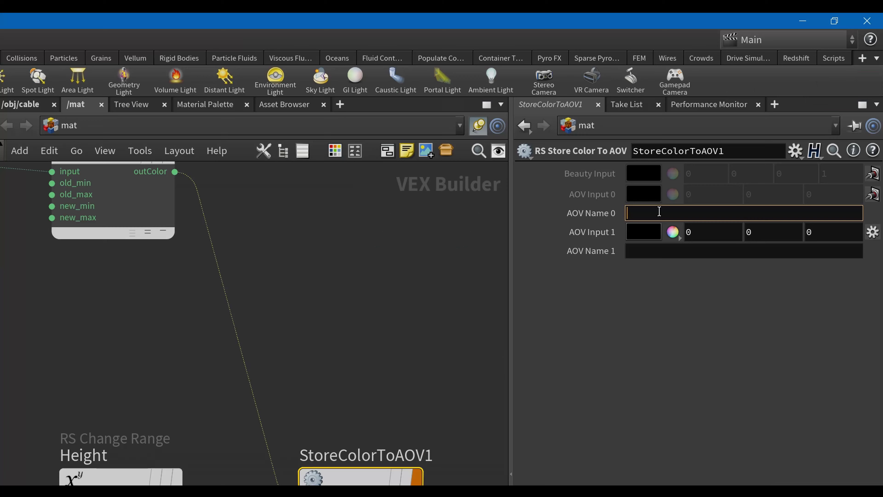
{"action": "type", "text": "height"}
{"action": "key", "text": "Return"}
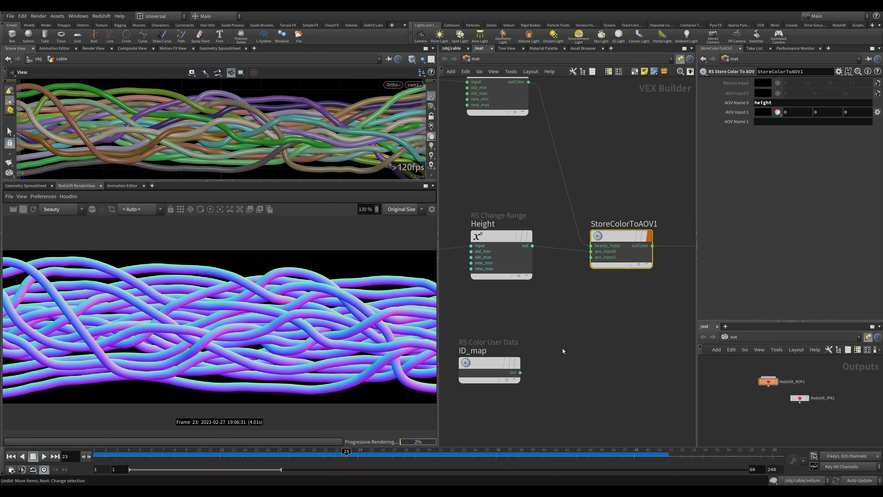
{"action": "left_click_drag", "start_coordinate": [520, 372], "coordinate": [591, 257]}
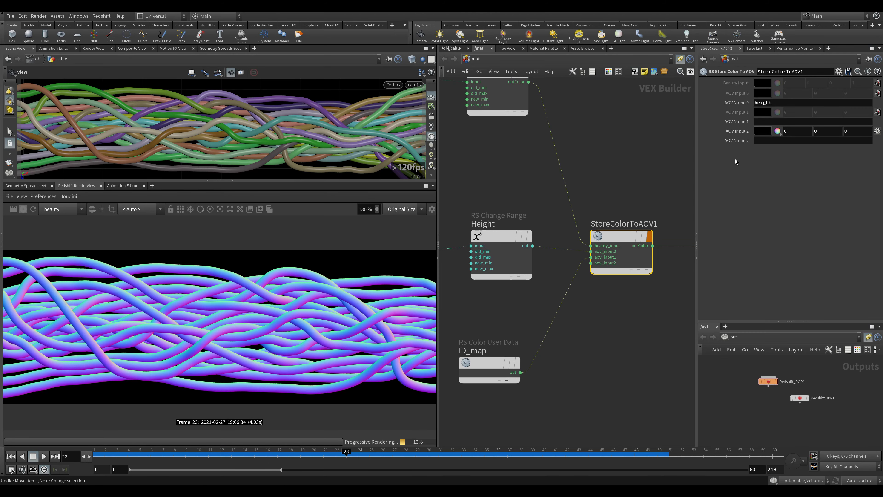
{"action": "left_click", "coordinate": [772, 121]}
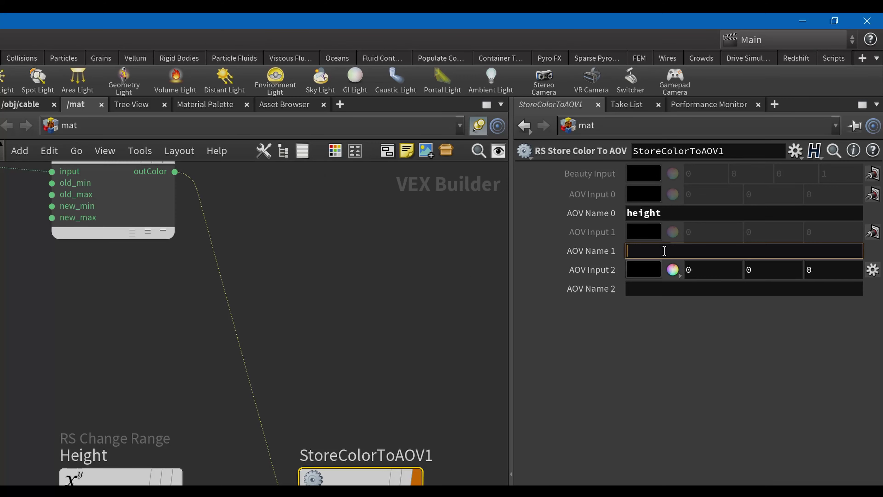
{"action": "type", "text": "id"}
{"action": "key", "text": "Return"}
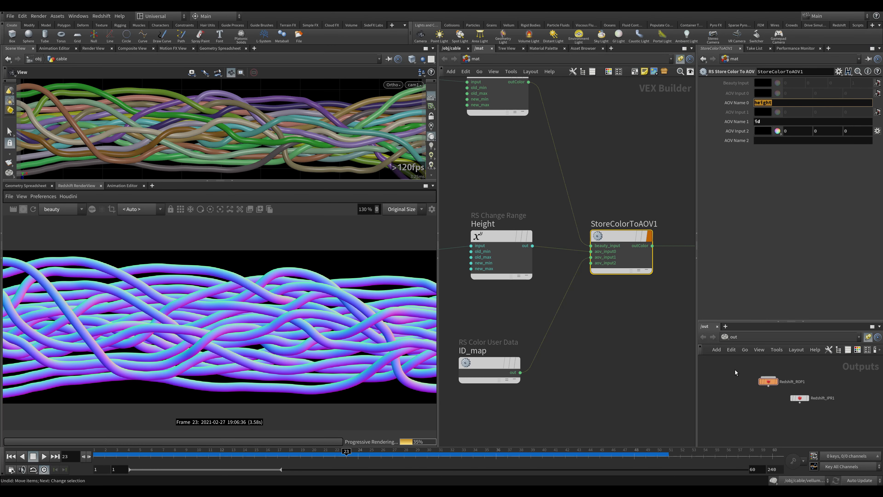
- Show Redshift_ROP1's render AOV settings
{"action": "left_click", "coordinate": [764, 381]}
{"action": "left_click_drag", "start_coordinate": [763, 396], "coordinate": [764, 397]}
{"action": "left_click", "coordinate": [732, 149]}
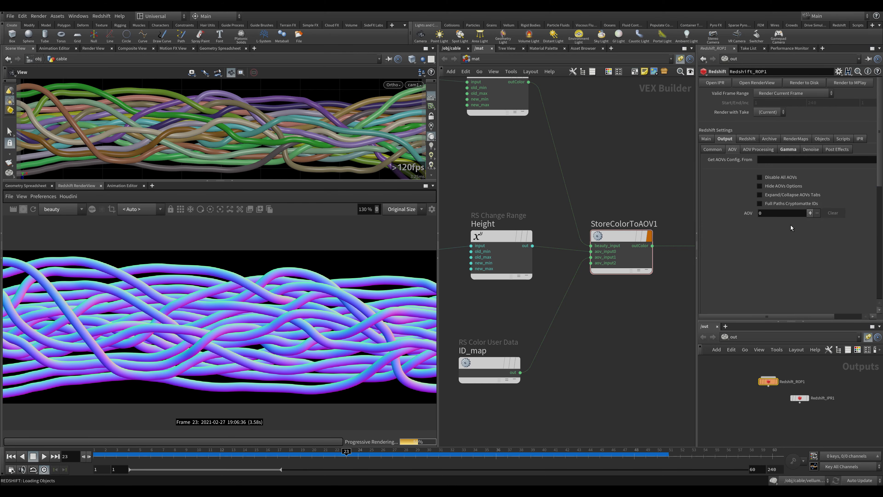
- Raise the AOV count to two and set both AOV types to Custom
{"action": "left_click", "coordinate": [809, 213]}
{"action": "left_click", "coordinate": [809, 213]}
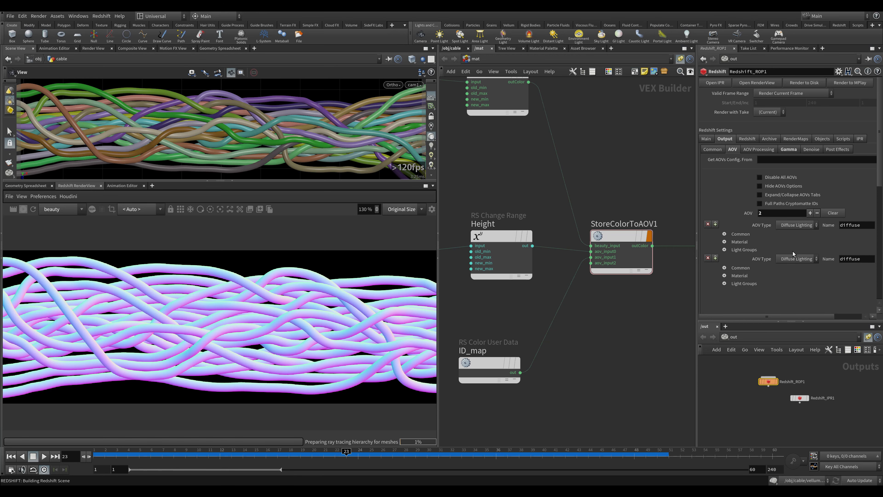
{"action": "left_click", "coordinate": [787, 225]}
{"action": "scroll", "coordinate": [789, 348], "scroll_direction": "down", "scroll_amount": 2}
{"action": "left_click", "coordinate": [790, 458]}
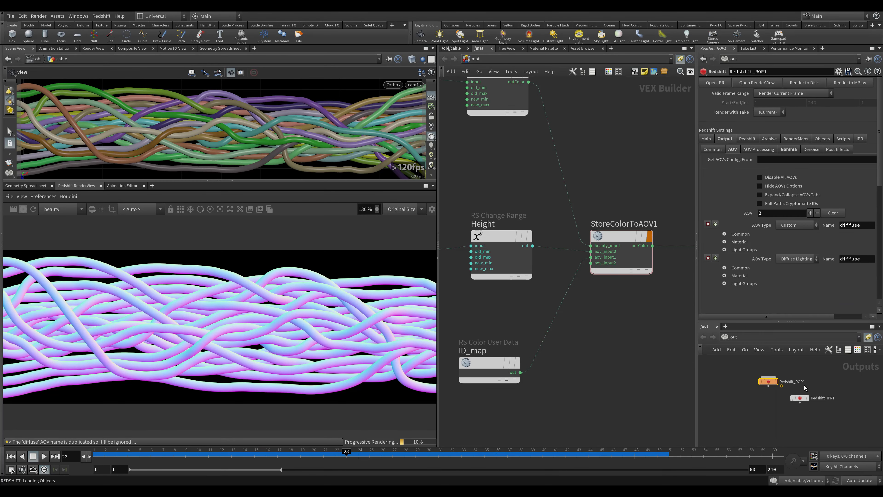
{"action": "left_click", "coordinate": [797, 259]}
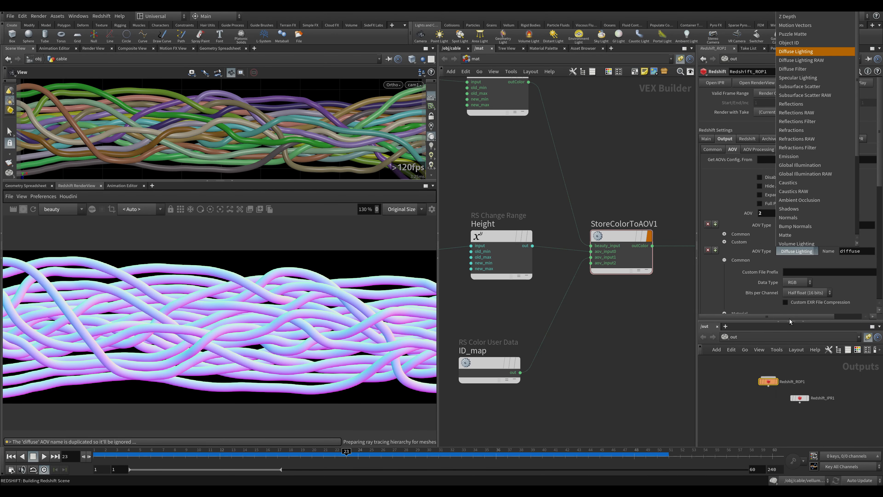
{"action": "left_click", "coordinate": [799, 228]}
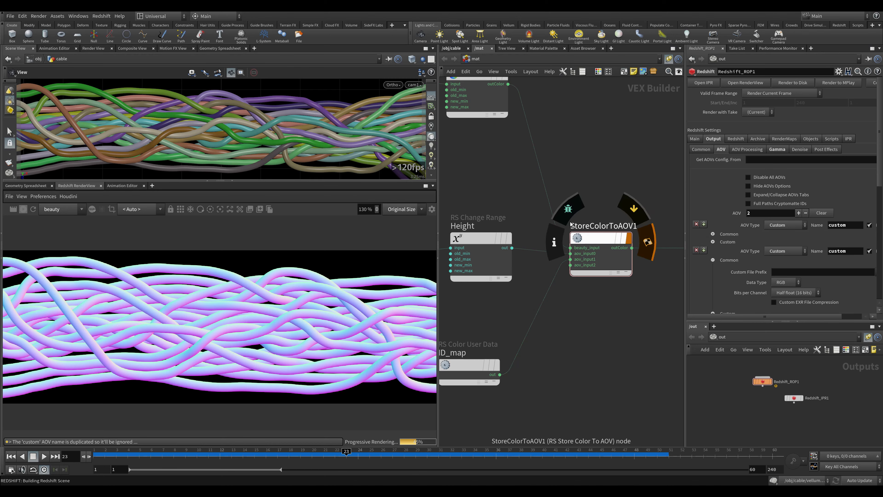
- Name the two custom AOVs height and id
{"action": "double_click", "coordinate": [853, 227]}
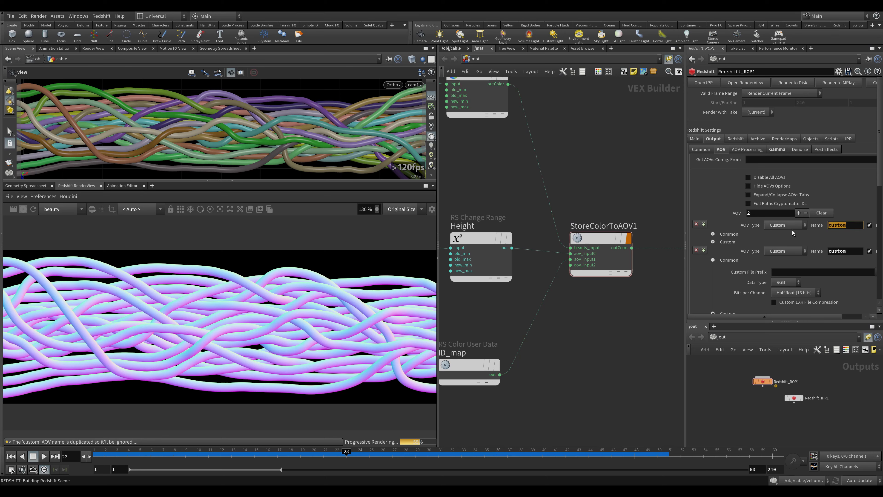
{"action": "type", "text": "height"}
{"action": "key", "text": "Return"}
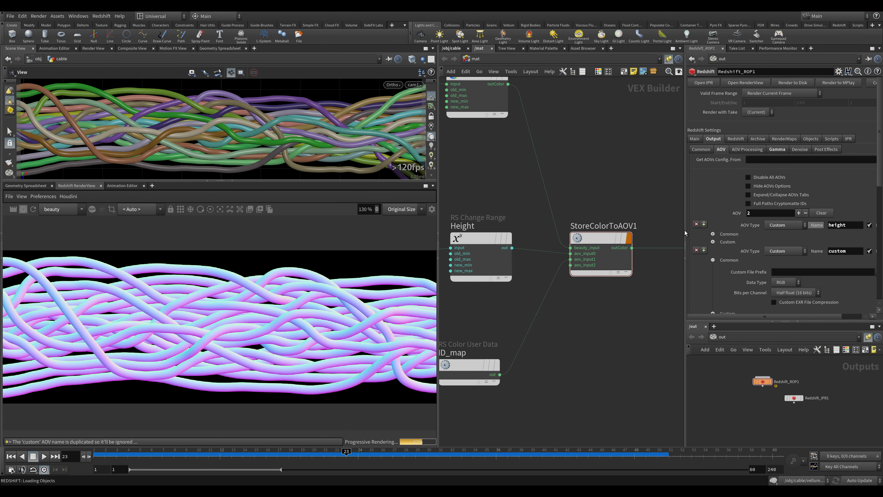
{"action": "double_click", "coordinate": [848, 251]}
{"action": "type", "text": "id"}
{"action": "key", "text": "Return"}
- Shorten the output file prefix by removing $HIPNAME., the frame number and .exr
{"action": "left_click", "coordinate": [680, 109]}
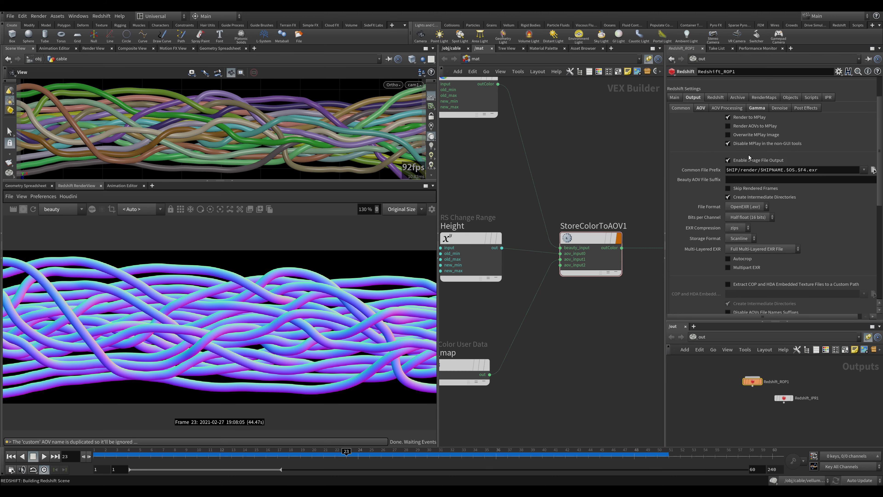
{"action": "mouse_move", "coordinate": [693, 242]}
{"action": "left_mouse_down"}
{"action": "mouse_move", "coordinate": [639, 242]}
{"action": "mouse_move", "coordinate": [656, 238]}
{"action": "left_mouse_up"}
{"action": "key", "text": "BackSpace"}
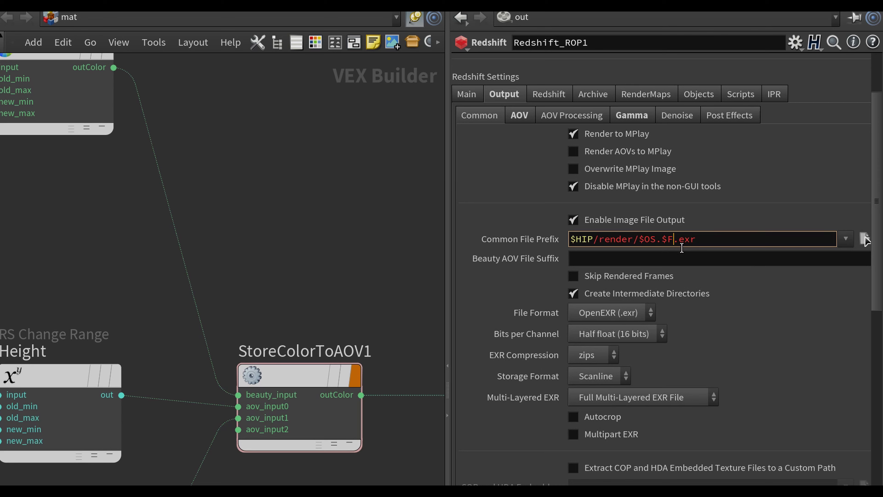
{"action": "key", "text": "BackSpace"}
{"action": "left_click_drag", "start_coordinate": [708, 239], "coordinate": [657, 240]}
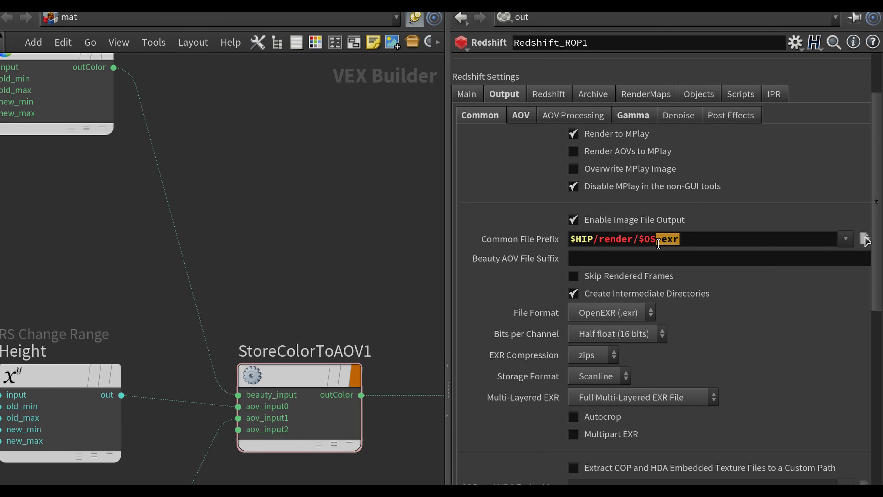
{"action": "key", "text": "BackSpace"}
{"action": "key", "text": "Return"}
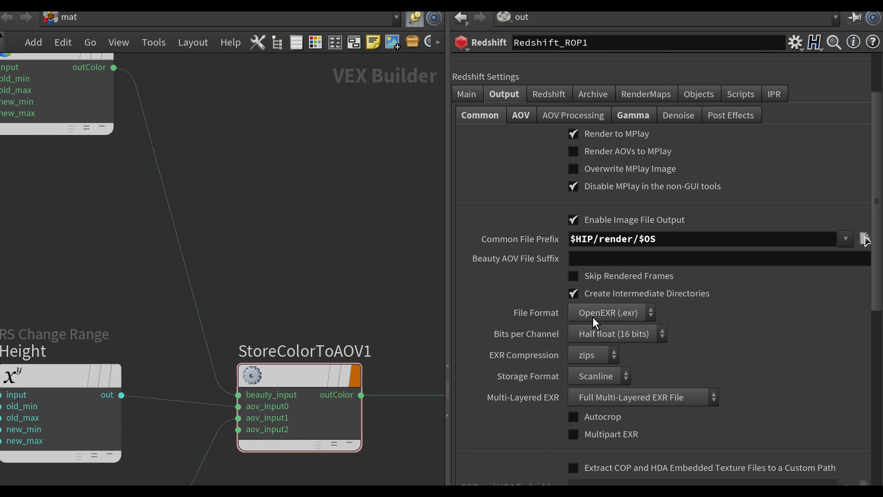
- Set the rendered image format to PNG at 16 bits per channel
{"action": "left_click", "coordinate": [599, 312]}
{"action": "left_click", "coordinate": [603, 383]}
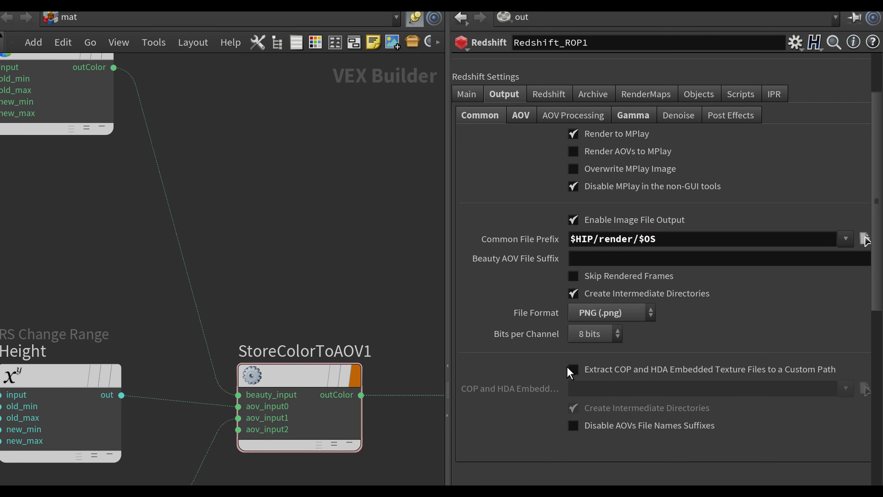
{"action": "left_click", "coordinate": [596, 334]}
{"action": "left_click", "coordinate": [591, 369]}
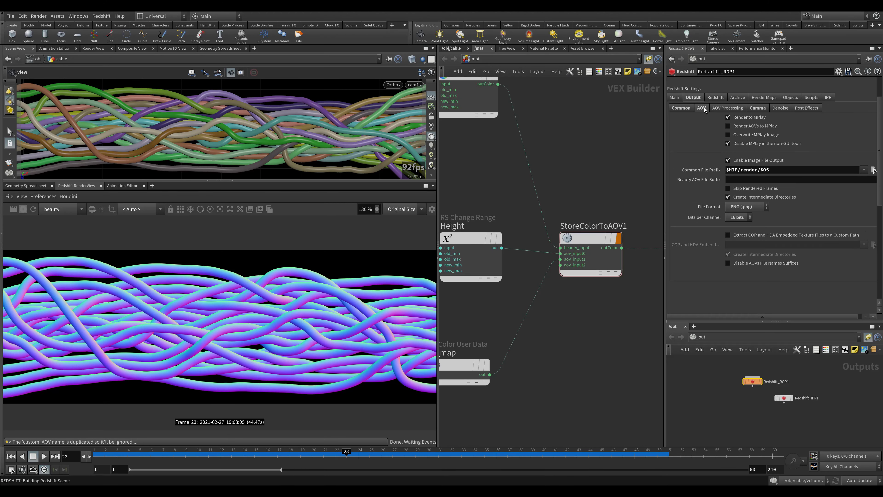
- Set both the height and id AOV file formats to PNG
{"action": "left_click", "coordinate": [704, 109]}
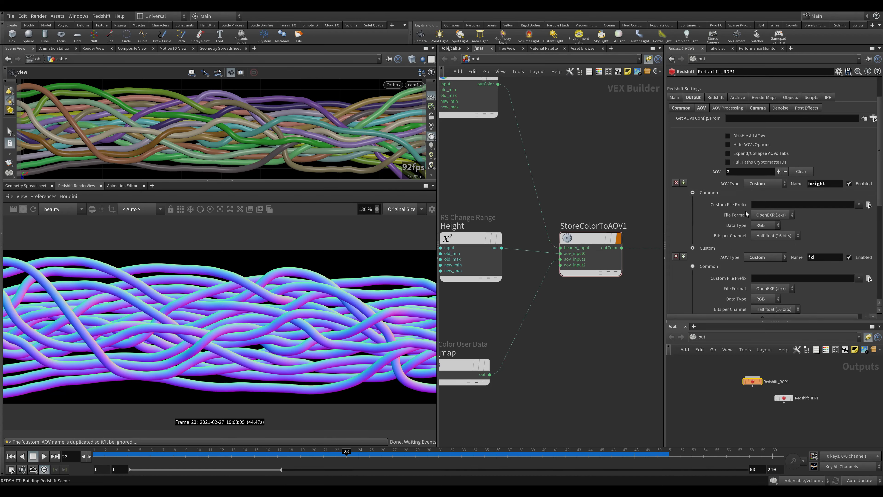
{"action": "left_click", "coordinate": [782, 216]}
{"action": "left_click", "coordinate": [758, 249]}
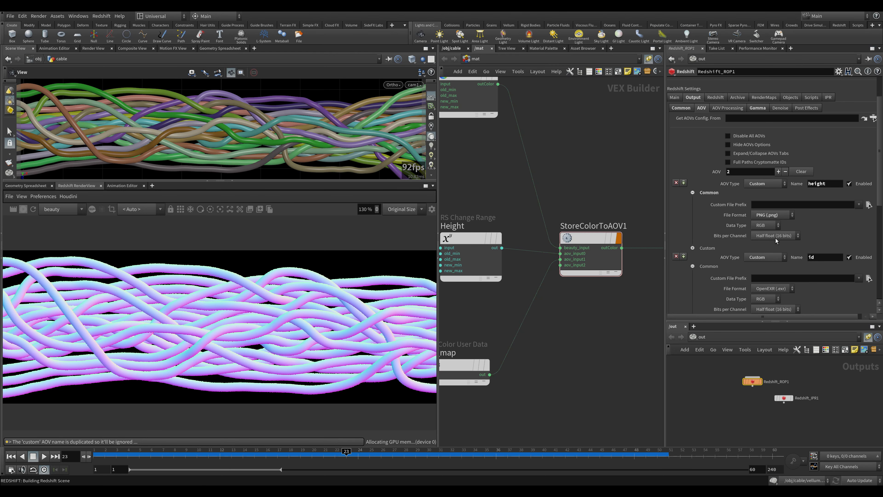
{"action": "left_click", "coordinate": [772, 288]}
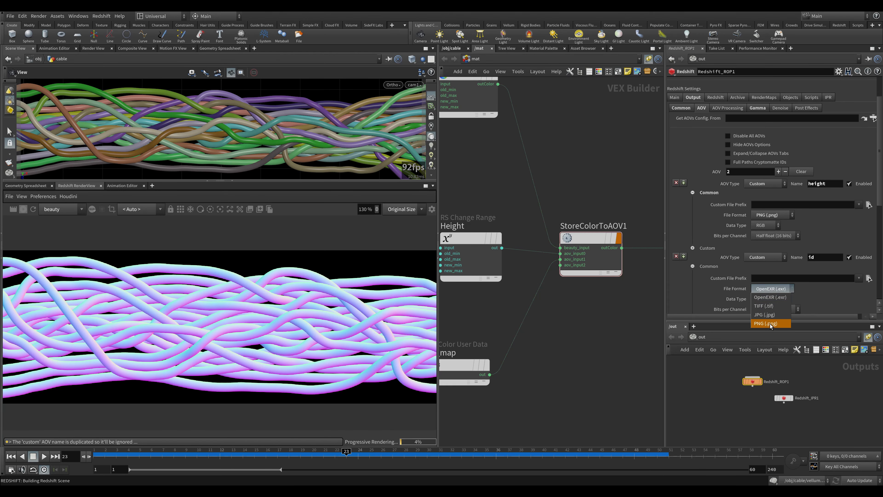
{"action": "left_click", "coordinate": [769, 324]}
{"action": "scroll", "coordinate": [768, 294], "scroll_direction": "down", "scroll_amount": 1}
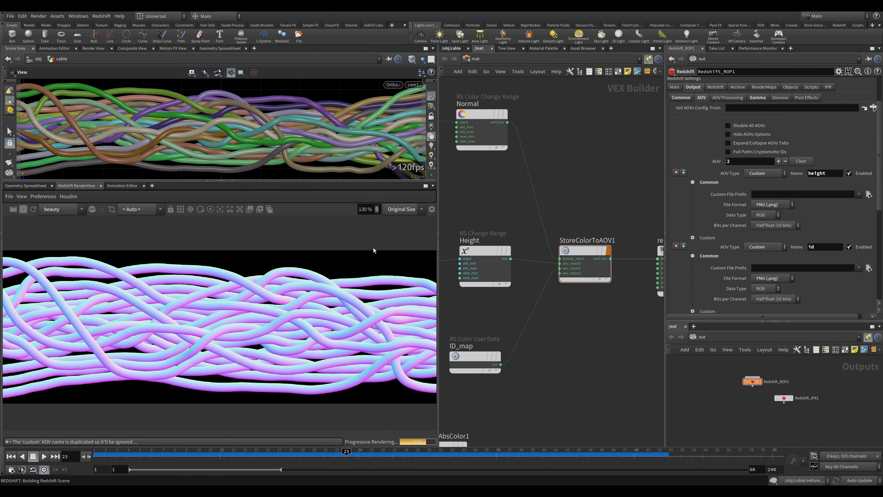
- Set the RenderView display mode to Linear
{"action": "left_click", "coordinate": [432, 209]}
{"action": "left_click", "coordinate": [386, 275]}
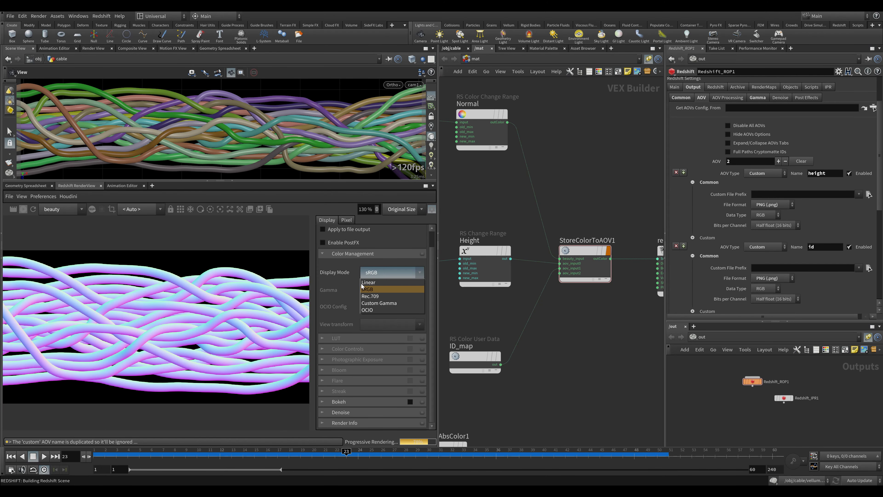
{"action": "left_click", "coordinate": [386, 286]}
{"action": "left_click", "coordinate": [432, 208]}
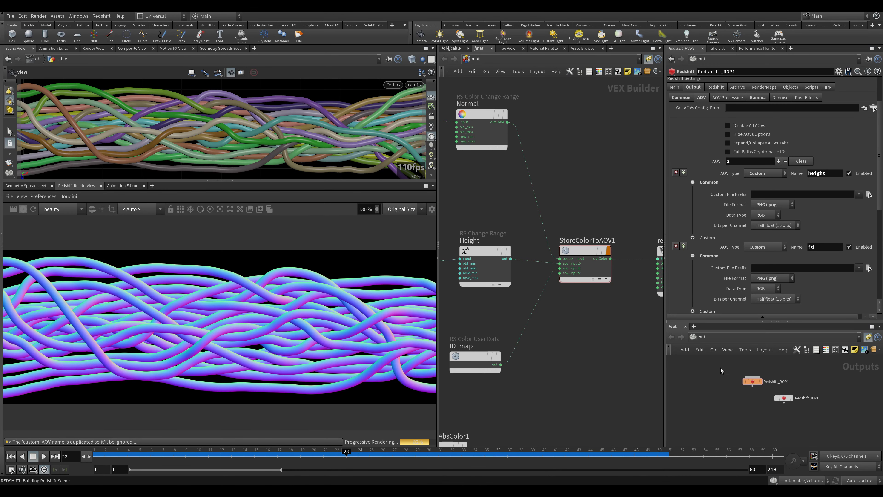
- Rename the Redshift_ROP1 output node to baking
{"action": "double_click", "coordinate": [775, 382]}
{"action": "type", "text": "baking"}
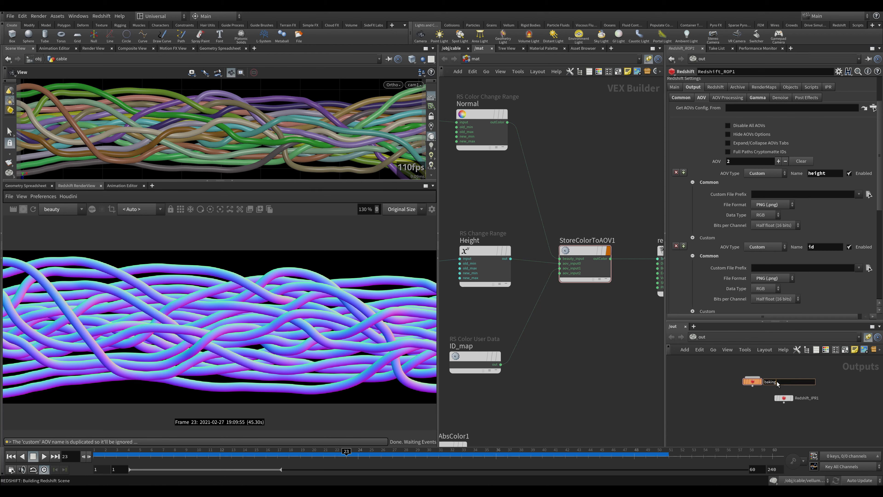
{"action": "key", "text": "Return"}
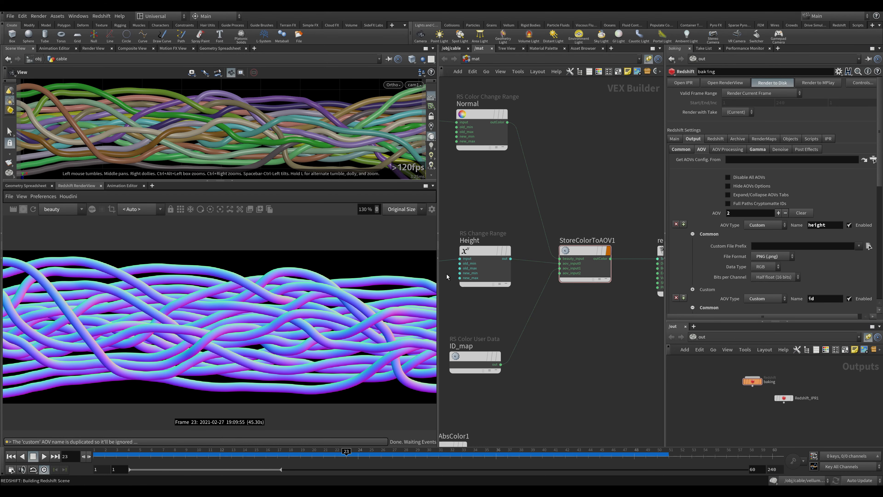
{"action": "key", "text": "alt+Tab"}
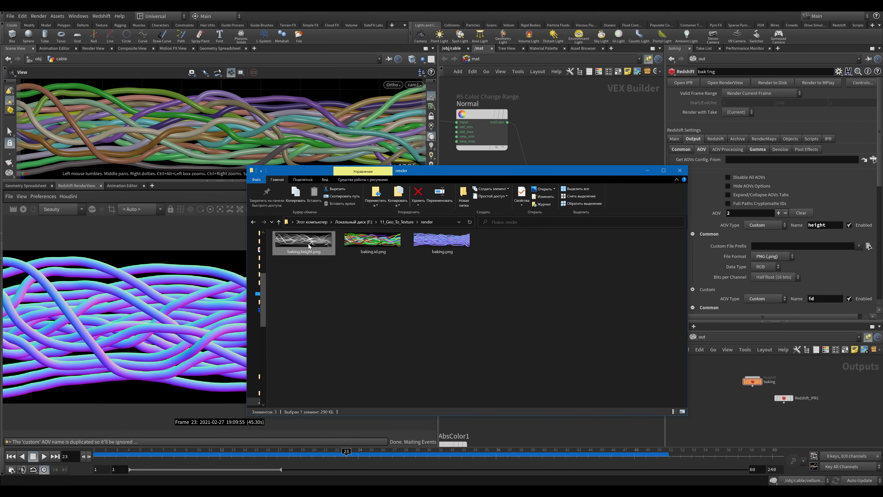
- View baking.height.png in Photos, then step on to the next baked image
{"action": "double_click", "coordinate": [304, 242]}
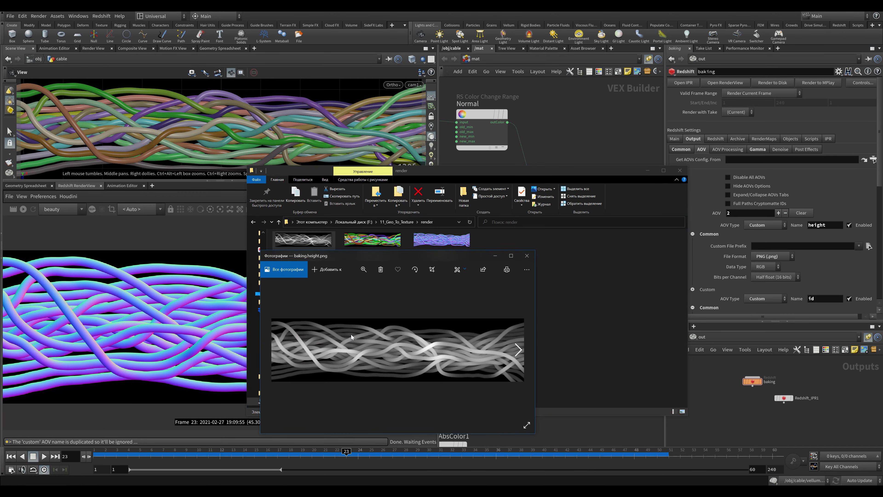
{"action": "key", "text": "Right"}
{"action": "key", "text": "Right"}
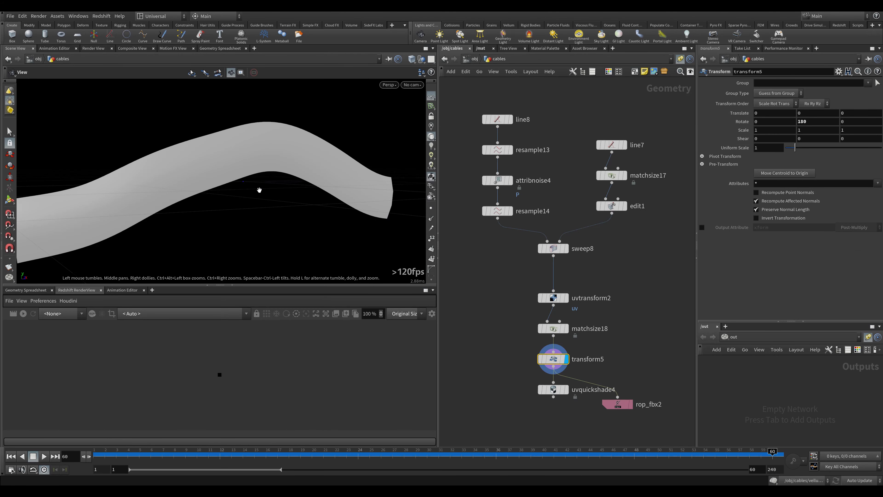
- Step the display flag through resample14, edit1 and sweep8, and check sweep8's UV settings
{"action": "mouse_move", "coordinate": [259, 190]}
{"action": "left_mouse_down"}
{"action": "mouse_move", "coordinate": [263, 182]}
{"action": "mouse_move", "coordinate": [315, 188]}
{"action": "mouse_move", "coordinate": [220, 181]}
{"action": "left_mouse_up"}
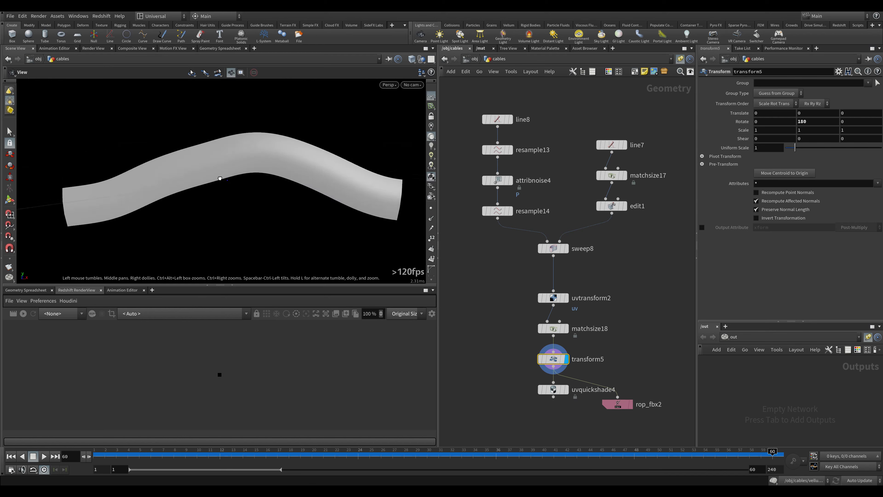
{"action": "left_click", "coordinate": [510, 211]}
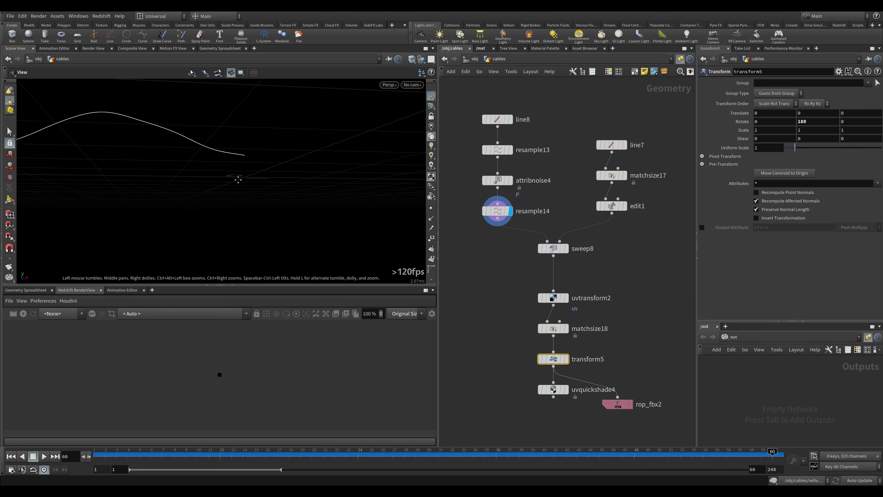
{"action": "key", "text": "h"}
{"action": "left_click", "coordinate": [625, 205]}
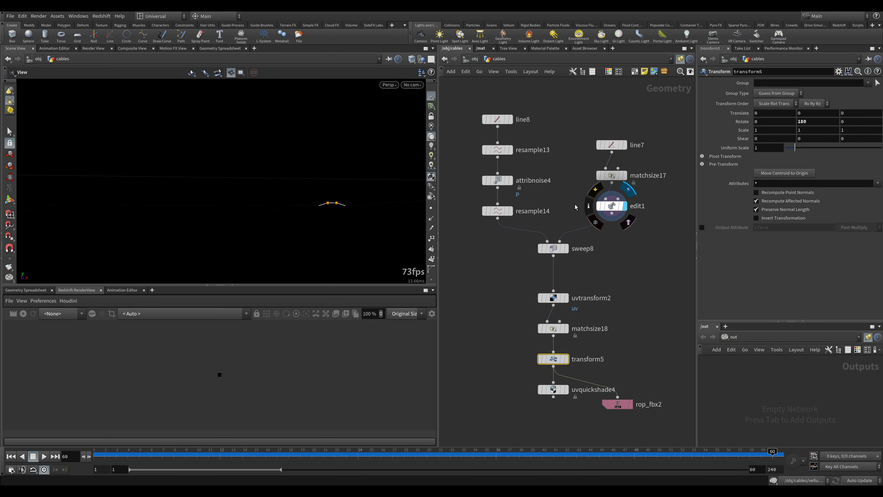
{"action": "scroll", "coordinate": [316, 188], "scroll_direction": "up", "scroll_amount": 3}
{"action": "left_click", "coordinate": [553, 248]}
{"action": "left_click", "coordinate": [566, 248]}
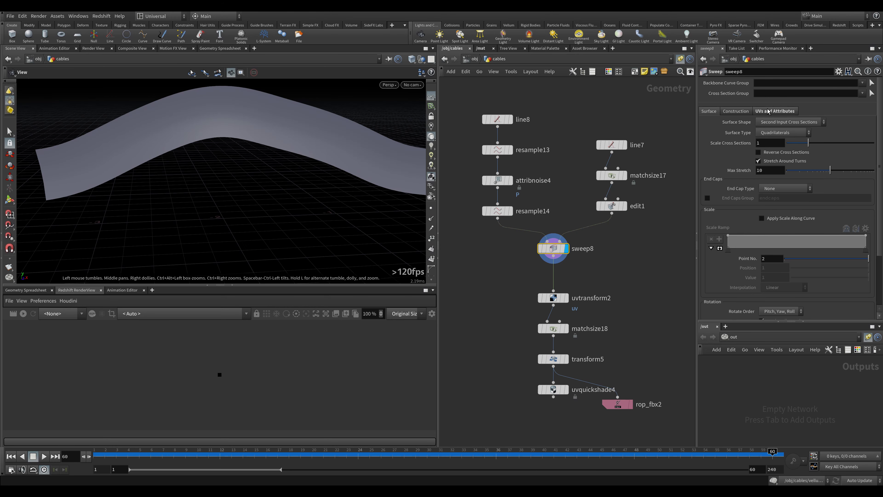
{"action": "left_click", "coordinate": [774, 111]}
{"action": "mouse_move", "coordinate": [268, 158]}
{"action": "left_mouse_down"}
{"action": "mouse_move", "coordinate": [388, 144]}
{"action": "mouse_move", "coordinate": [333, 144]}
{"action": "mouse_move", "coordinate": [248, 167]}
{"action": "mouse_move", "coordinate": [336, 161]}
{"action": "mouse_move", "coordinate": [141, 148]}
{"action": "left_mouse_up"}
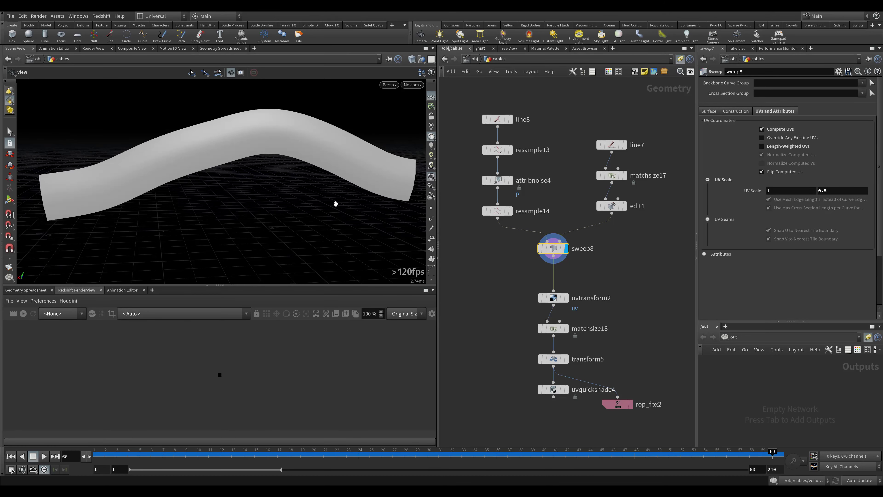
- Display uvquickshade4's texture preview and re-enable uvtransform2 on the ribbon
{"action": "left_click", "coordinate": [553, 298]}
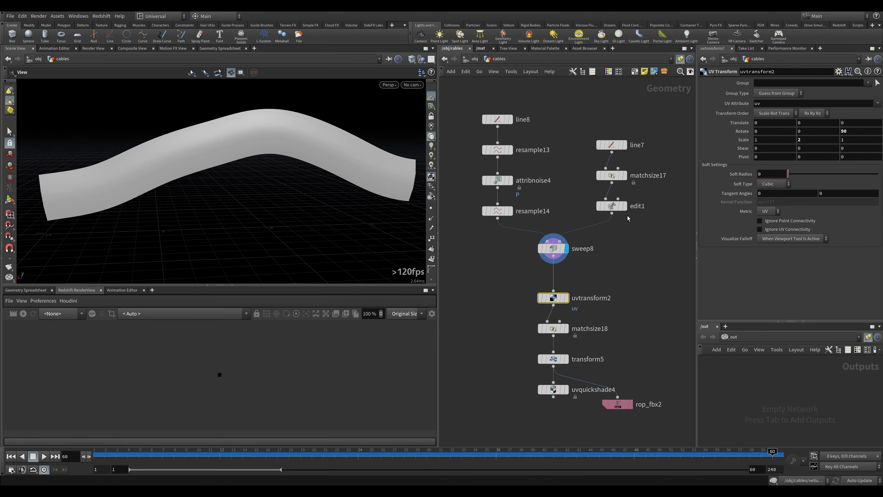
{"action": "left_click", "coordinate": [565, 389]}
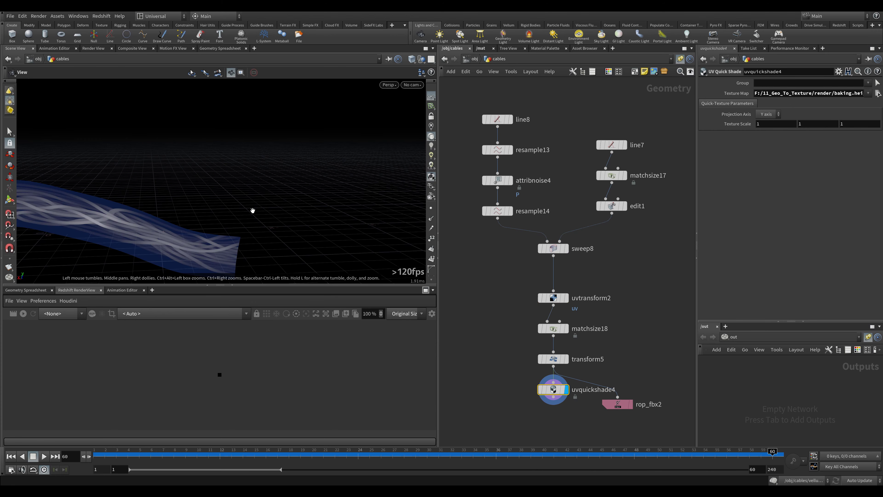
{"action": "left_click_drag", "start_coordinate": [252, 211], "coordinate": [349, 174]}
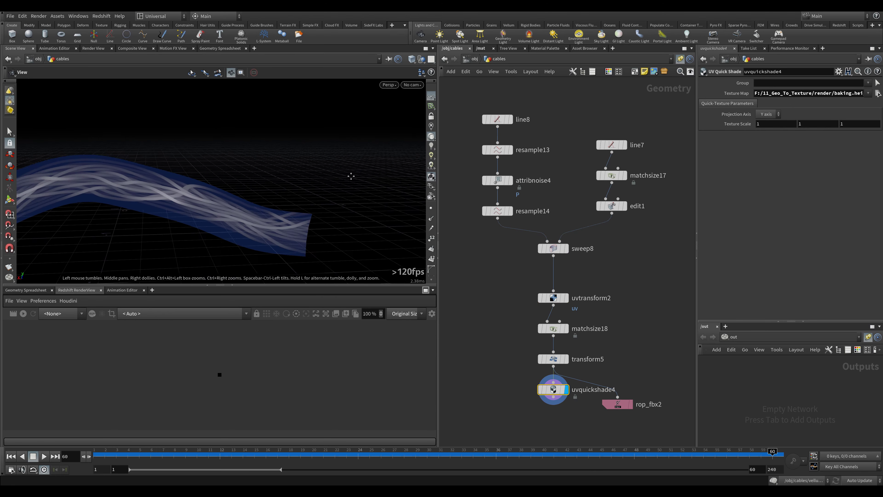
{"action": "left_click", "coordinate": [539, 300]}
{"action": "left_click", "coordinate": [553, 328]}
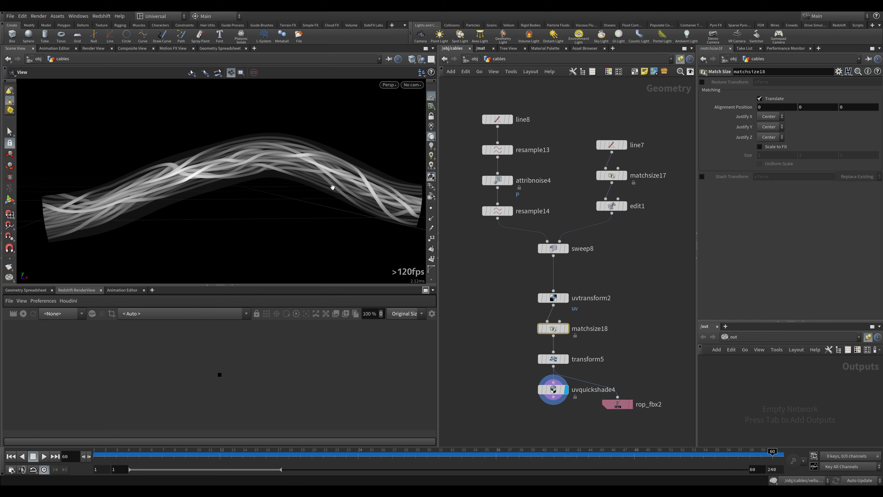
{"action": "mouse_move", "coordinate": [332, 187]}
{"action": "left_mouse_down"}
{"action": "mouse_move", "coordinate": [288, 192]}
{"action": "mouse_move", "coordinate": [347, 197]}
{"action": "left_mouse_up"}
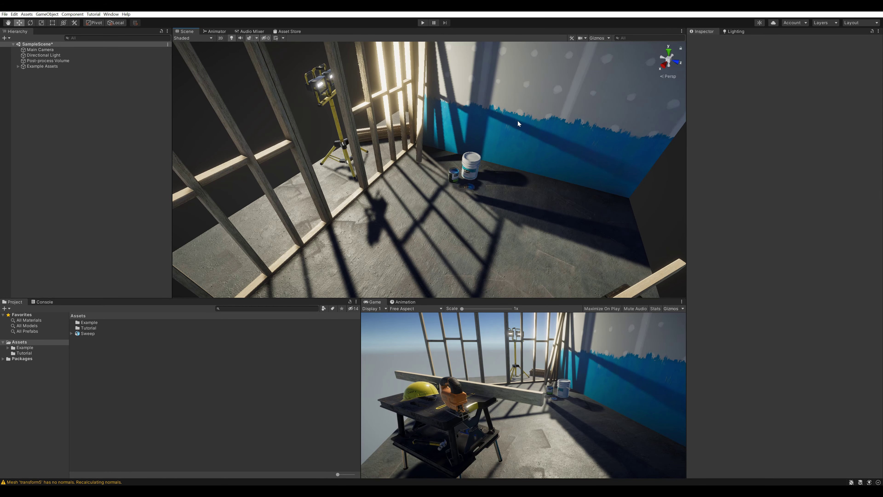
- Place the Sweep mesh near the paint cans and reimport it at scale factor 100
{"action": "left_click", "coordinate": [92, 335]}
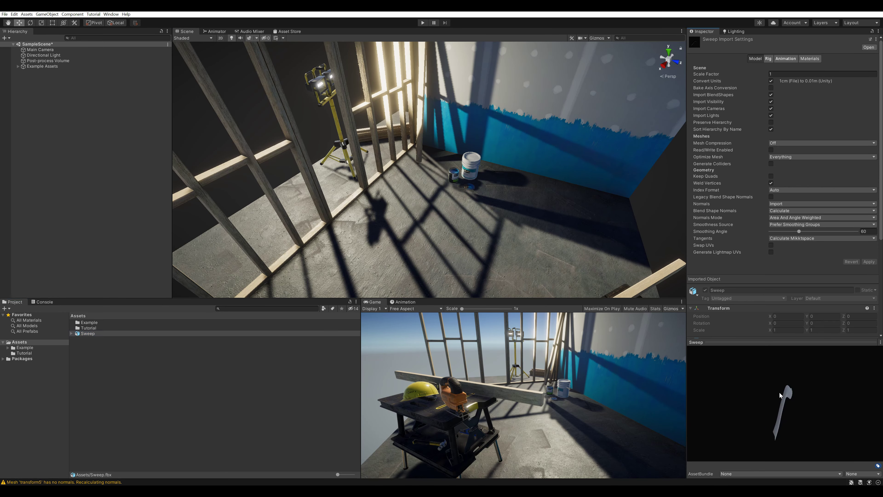
{"action": "left_click_drag", "start_coordinate": [88, 333], "coordinate": [76, 183]}
{"action": "left_click_drag", "start_coordinate": [509, 168], "coordinate": [409, 233]}
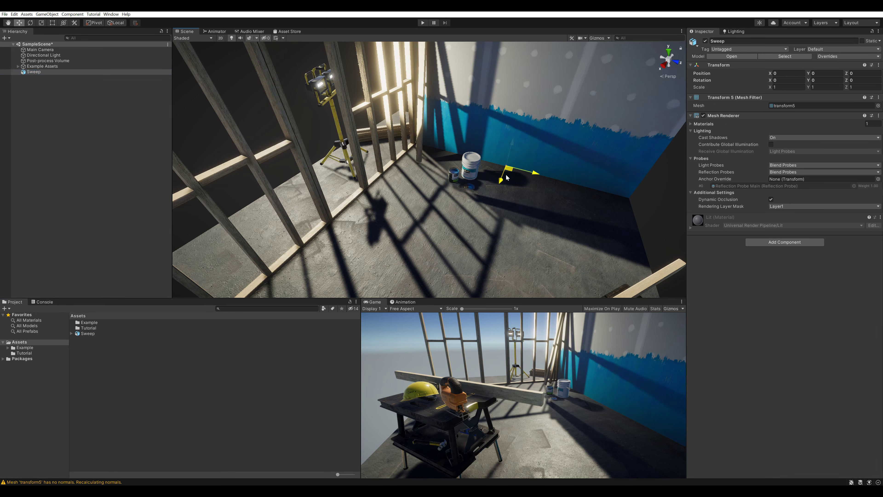
{"action": "left_click", "coordinate": [87, 333]}
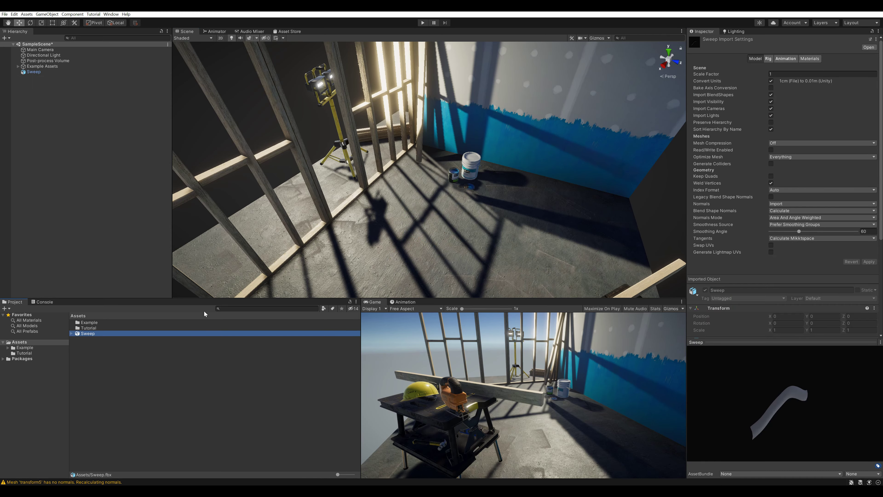
{"action": "left_click", "coordinate": [771, 74]}
{"action": "type", "text": "100"}
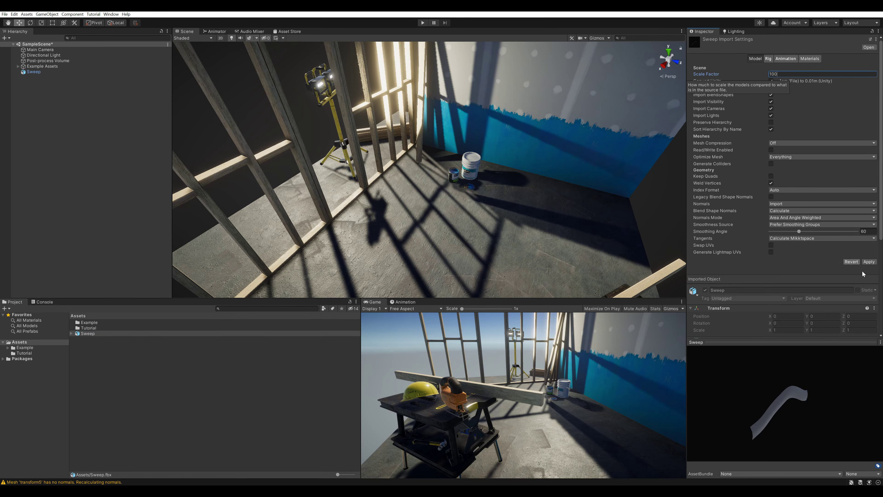
{"action": "left_click", "coordinate": [869, 261]}
- Rotate the Sweep -90 on X onto the floor, then import the three baked PNGs
{"action": "mouse_move", "coordinate": [431, 200]}
{"action": "left_mouse_down", "text": "alt"}
{"action": "mouse_move", "coordinate": [449, 196]}
{"action": "mouse_move", "coordinate": [426, 196]}
{"action": "left_mouse_up", "text": "alt"}
{"action": "left_click", "coordinate": [426, 197]}
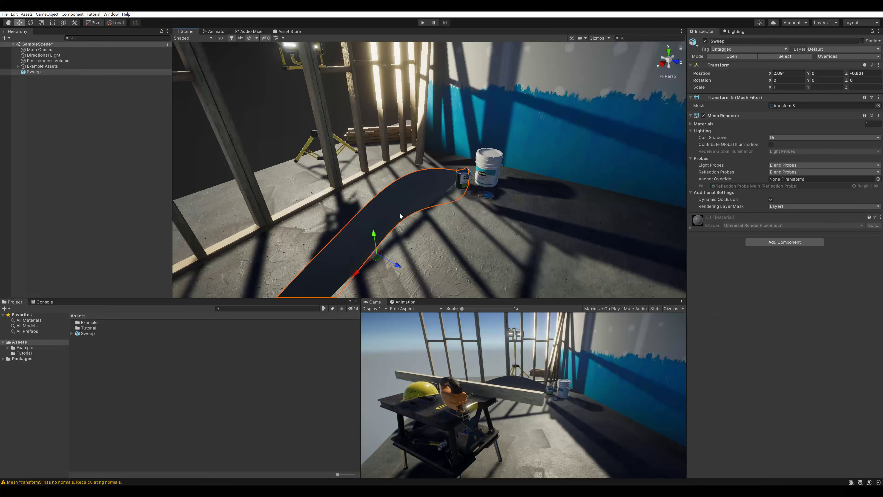
{"action": "key", "text": "e"}
{"action": "left_click_drag", "start_coordinate": [341, 208], "coordinate": [351, 213]}
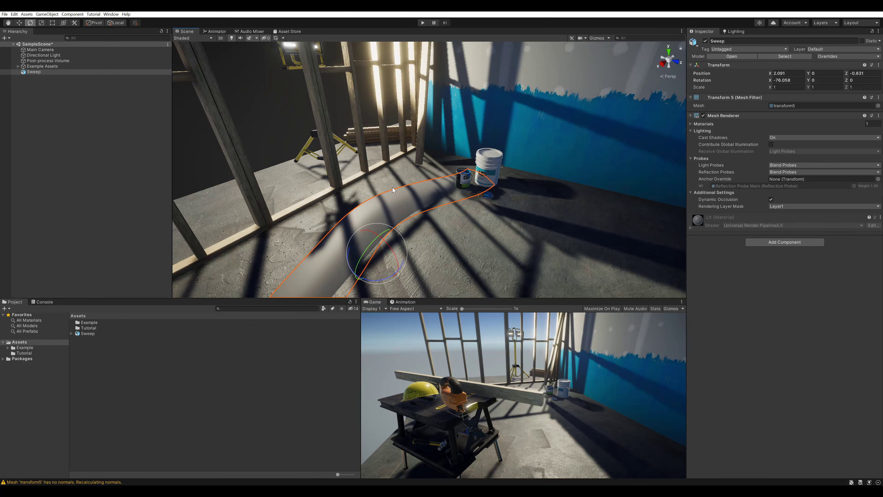
{"action": "left_click", "coordinate": [786, 80]}
{"action": "type", "text": "-90"}
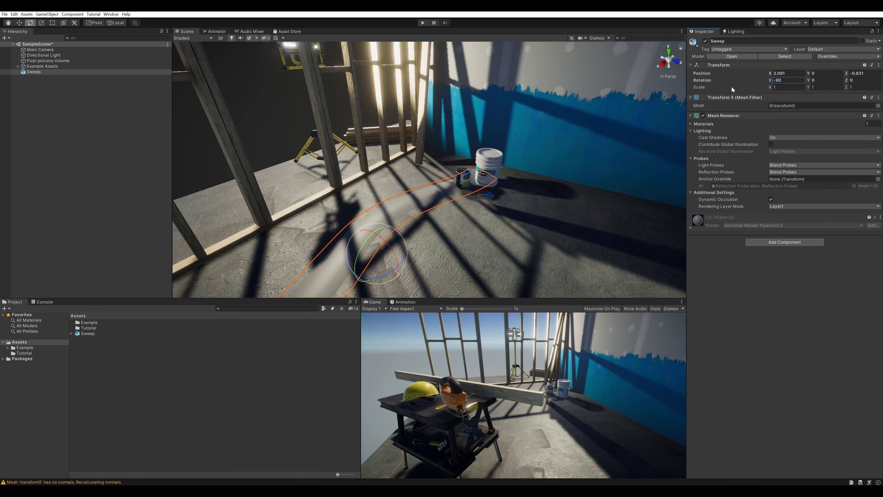
{"action": "key", "text": "Return"}
{"action": "key", "text": "w"}
{"action": "left_click_drag", "start_coordinate": [376, 237], "coordinate": [375, 233]}
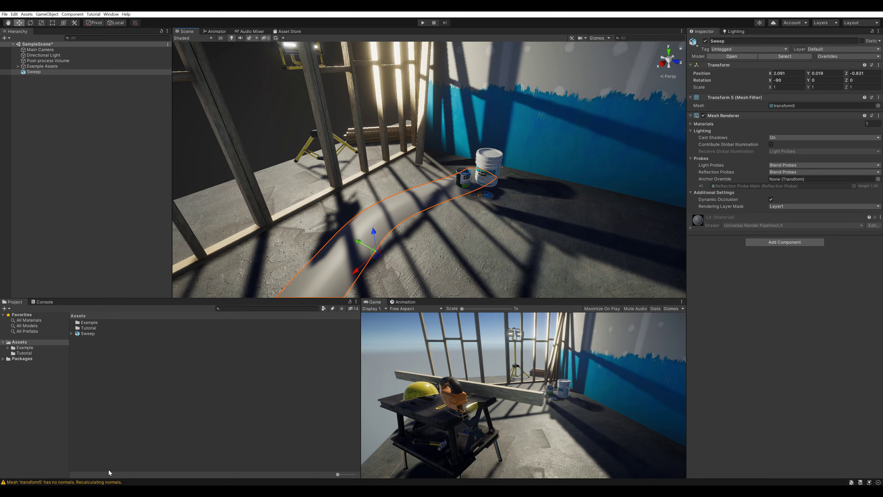
{"action": "key", "text": "alt+Tab"}
{"action": "mouse_move", "coordinate": [364, 286]}
{"action": "left_mouse_down"}
{"action": "mouse_move", "coordinate": [417, 244]}
{"action": "mouse_move", "coordinate": [152, 387]}
{"action": "left_mouse_up"}
- Create a new material in the project and apply it to the Sweep mesh
{"action": "right_click", "coordinate": [98, 394]}
{"action": "mouse_move", "coordinate": [142, 231]}
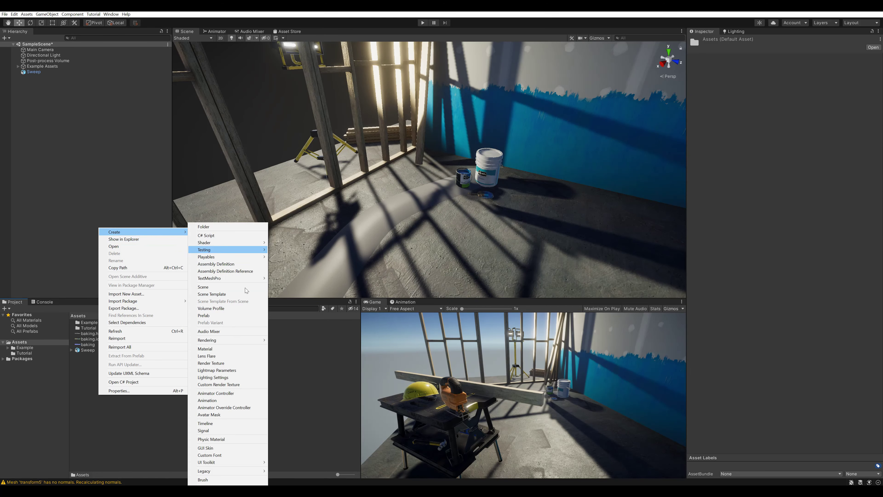
{"action": "left_click", "coordinate": [231, 348]}
{"action": "key", "text": "Return"}
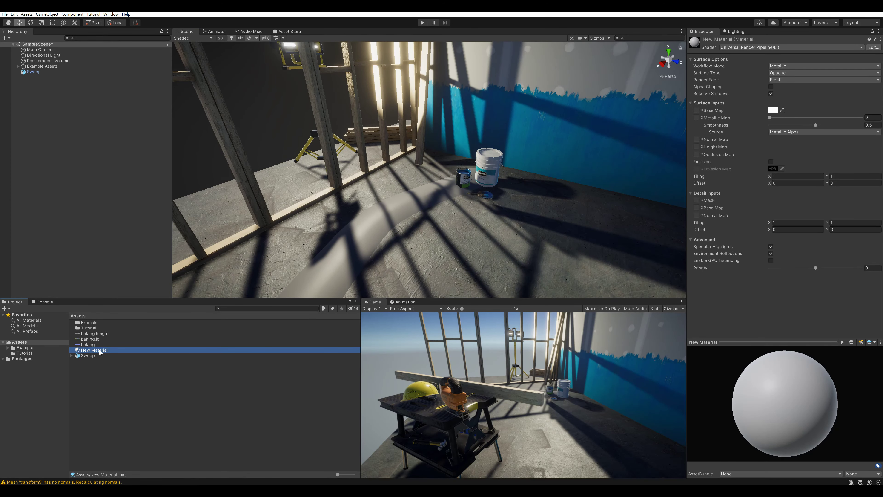
{"action": "left_click_drag", "start_coordinate": [94, 350], "coordinate": [363, 248]}
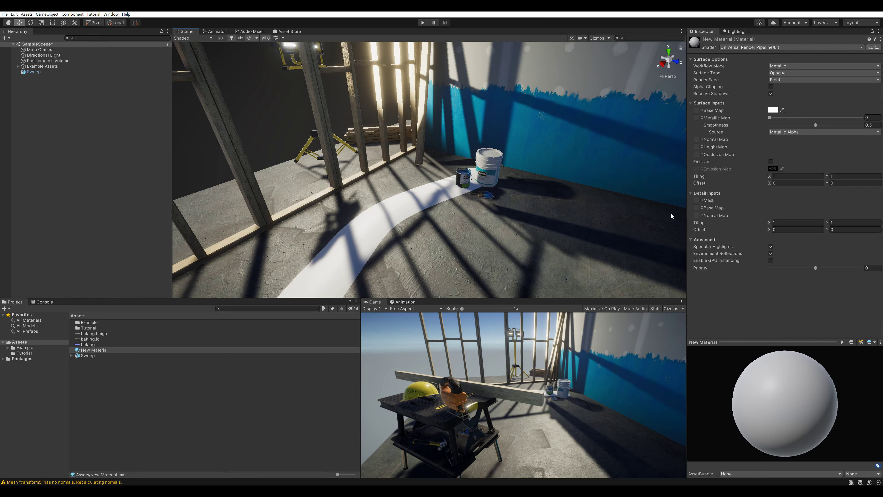
- Assign a baked texture as the material's normal map, flagged as a normal map
{"action": "left_click_drag", "start_coordinate": [87, 344], "coordinate": [697, 140]}
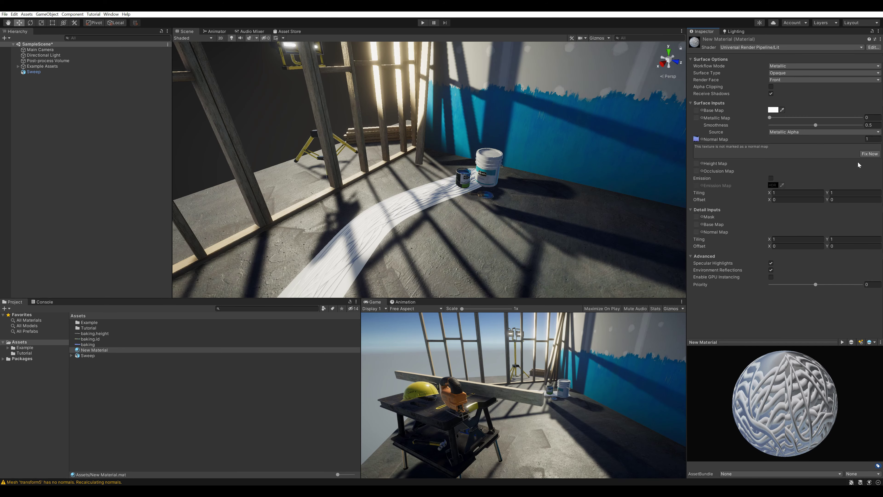
{"action": "left_click", "coordinate": [869, 154]}
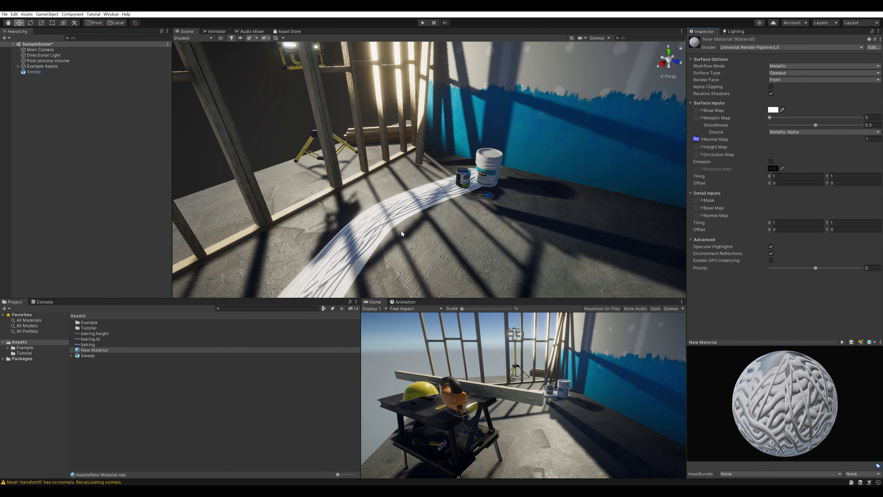
{"action": "mouse_move", "coordinate": [395, 225]}
{"action": "left_mouse_down", "text": "alt"}
{"action": "mouse_move", "coordinate": [495, 176]}
{"action": "mouse_move", "coordinate": [272, 264]}
{"action": "left_mouse_up", "text": "alt"}
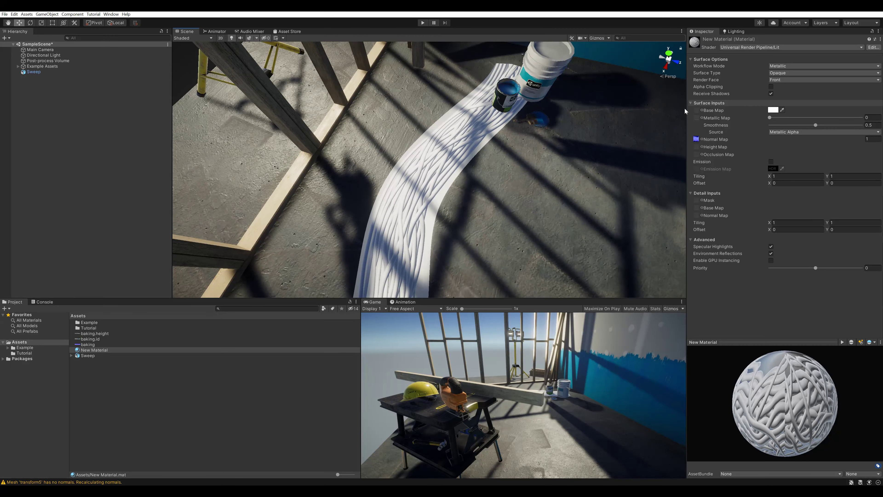
- Use a baked texture as the base map, then check baking.id's import settings
{"action": "left_click_drag", "start_coordinate": [91, 338], "coordinate": [698, 110]}
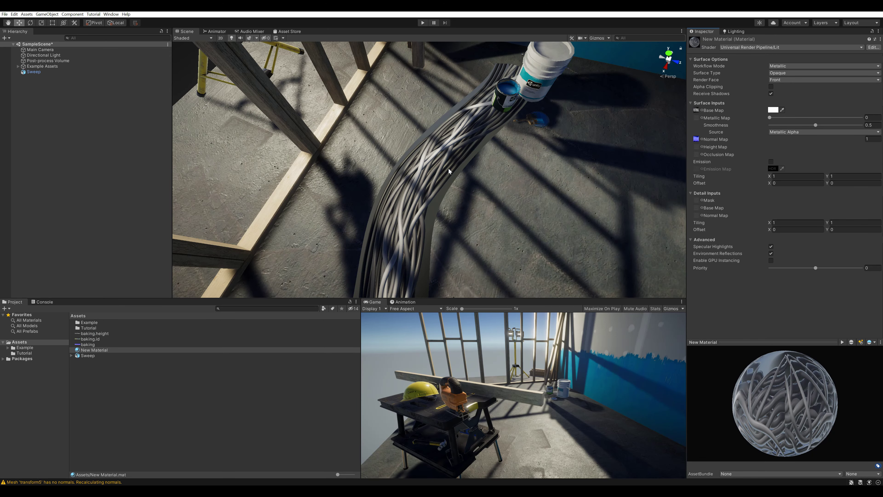
{"action": "left_click_drag", "start_coordinate": [449, 170], "coordinate": [365, 223], "text": "alt"}
{"action": "left_click", "coordinate": [175, 368]}
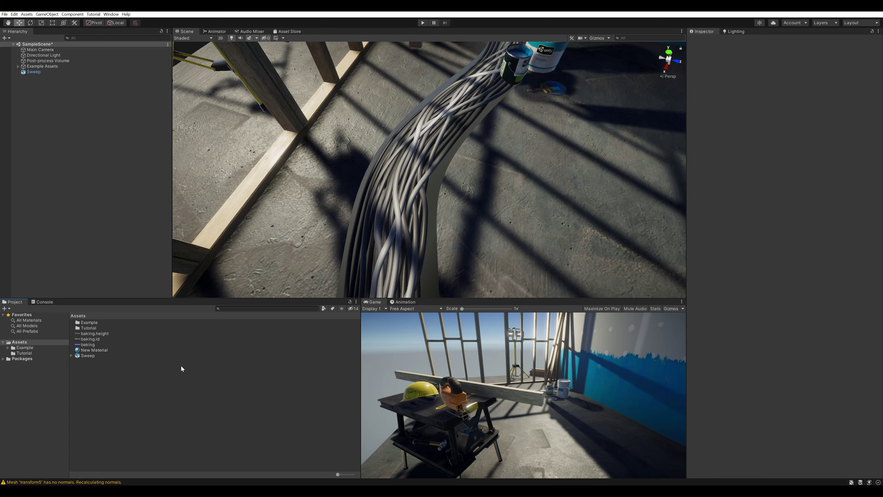
{"action": "left_click", "coordinate": [91, 334]}
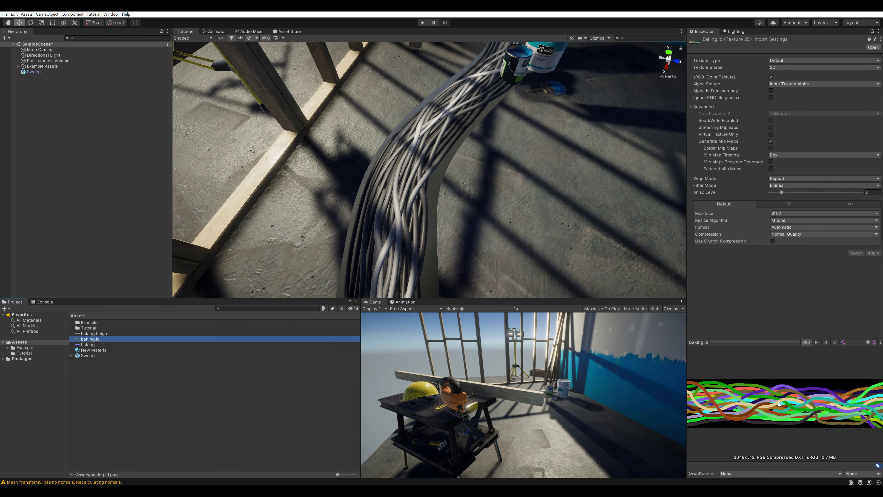
{"action": "left_click", "coordinate": [149, 452]}
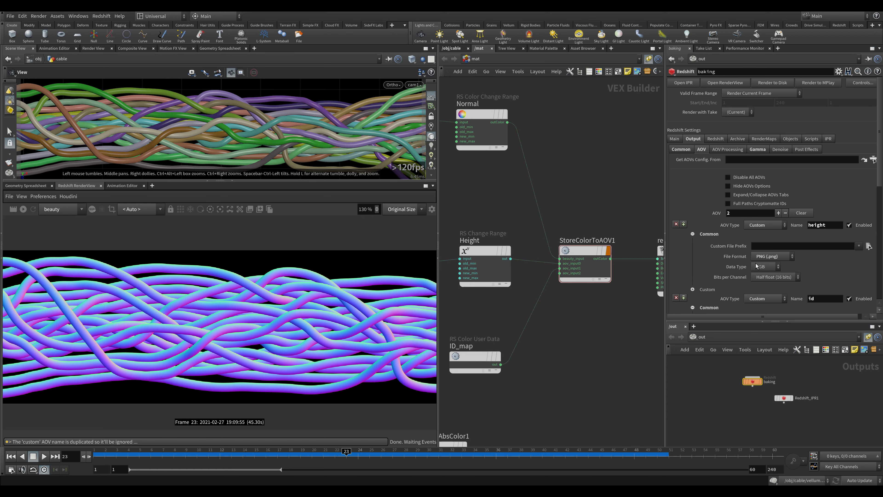
- Set the height AOV data type to RGBA and render the bake textures to disk
{"action": "left_click", "coordinate": [765, 266]}
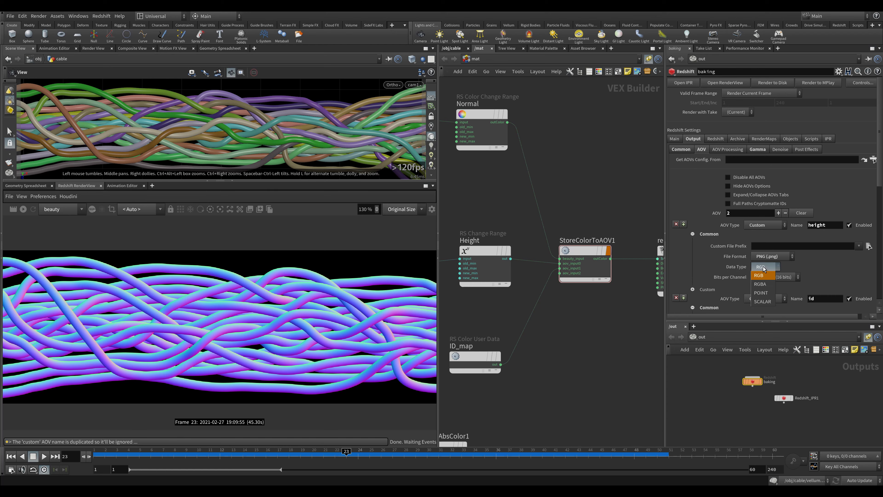
{"action": "left_click", "coordinate": [760, 287]}
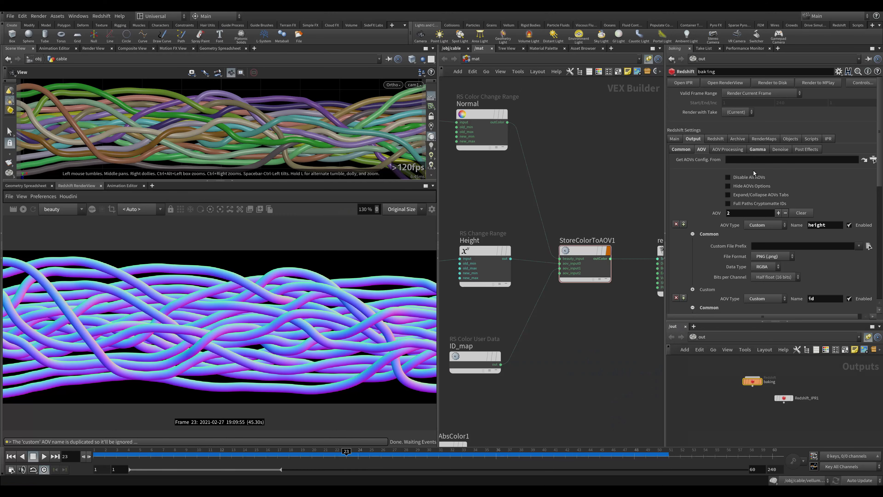
{"action": "left_click", "coordinate": [773, 83]}
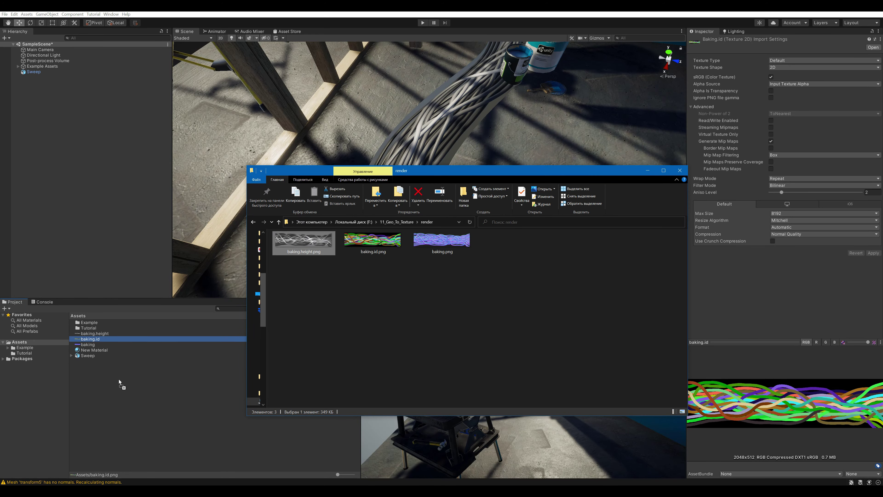
- Import baking.height.png as New Material's base map with alpha clipping enabled
{"action": "left_click_drag", "start_coordinate": [119, 379], "coordinate": [118, 382]}
{"action": "left_click", "coordinate": [100, 377]}
{"action": "left_click", "coordinate": [93, 355]}
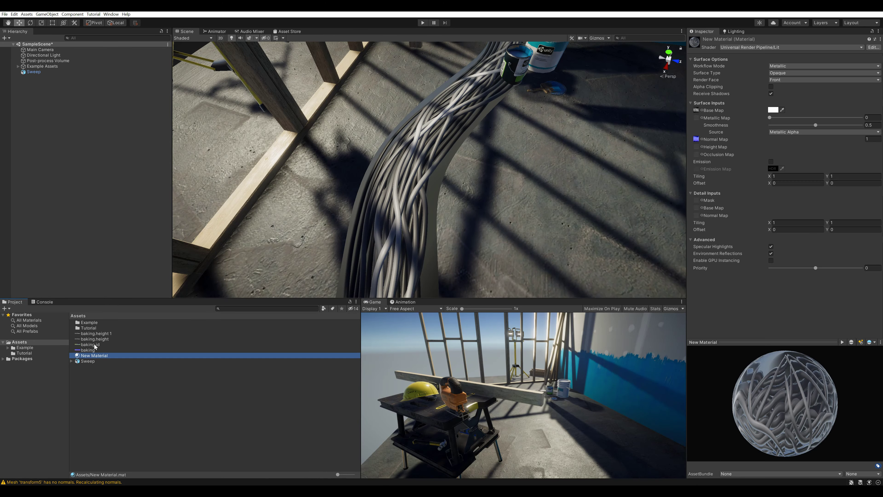
{"action": "left_click_drag", "start_coordinate": [96, 333], "coordinate": [698, 111]}
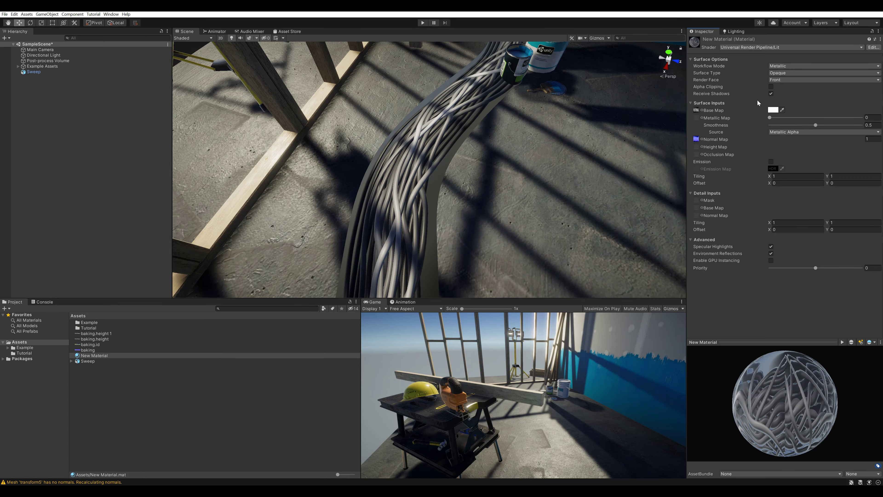
{"action": "left_click", "coordinate": [771, 86]}
- Orbit the Scene view to inspect the clipped cables and tripod
{"action": "mouse_move", "coordinate": [445, 172]}
{"action": "left_mouse_down", "text": "alt"}
{"action": "mouse_move", "coordinate": [408, 188]}
{"action": "mouse_move", "coordinate": [477, 215]}
{"action": "mouse_move", "coordinate": [478, 140]}
{"action": "mouse_move", "coordinate": [477, 173]}
{"action": "mouse_move", "coordinate": [490, 151]}
{"action": "left_mouse_up", "text": "alt"}
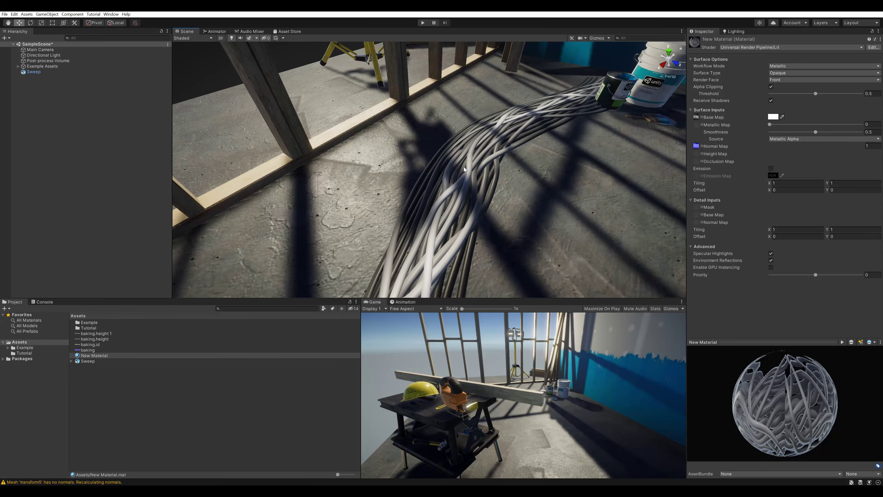
{"action": "left_click_drag", "start_coordinate": [459, 180], "coordinate": [427, 175], "text": "alt"}
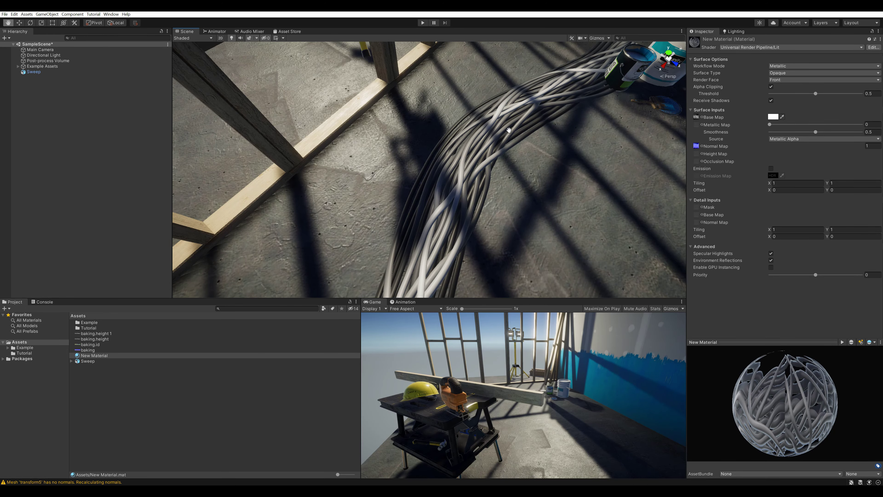
{"action": "mouse_move", "coordinate": [509, 130]}
{"action": "left_mouse_down", "text": "alt"}
{"action": "mouse_move", "coordinate": [512, 147]}
{"action": "mouse_move", "coordinate": [481, 134]}
{"action": "left_mouse_up", "text": "alt"}
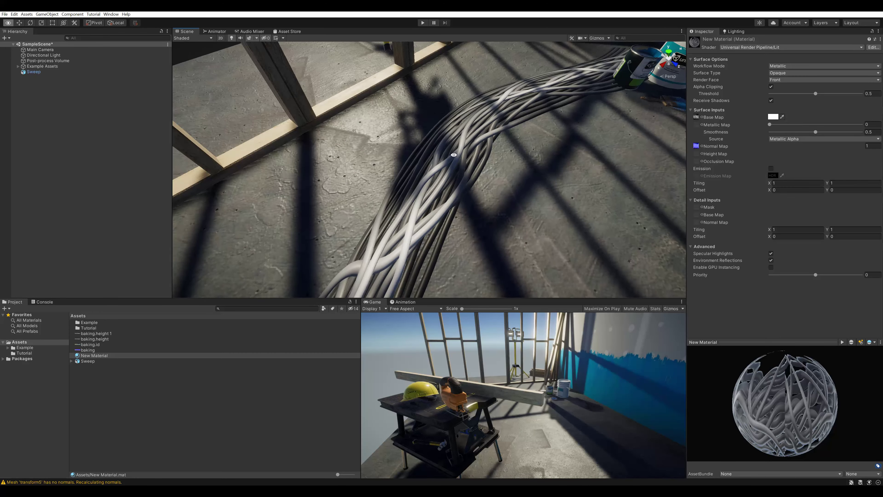
{"action": "mouse_move", "coordinate": [454, 153]}
{"action": "left_mouse_down", "text": "alt"}
{"action": "mouse_move", "coordinate": [447, 208]}
{"action": "mouse_move", "coordinate": [405, 197]}
{"action": "mouse_move", "coordinate": [361, 204]}
{"action": "left_mouse_up", "text": "alt"}
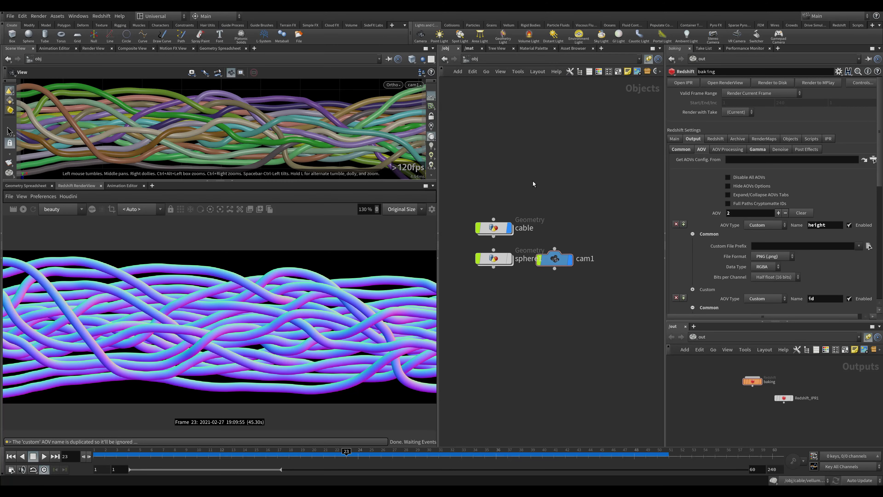
- Dive into the cables geometry network and frame the bake node chain
{"action": "middle_click_drag", "start_coordinate": [533, 183], "coordinate": [545, 204]}
{"action": "left_click", "coordinate": [783, 397]}
{"action": "left_click", "coordinate": [751, 381]}
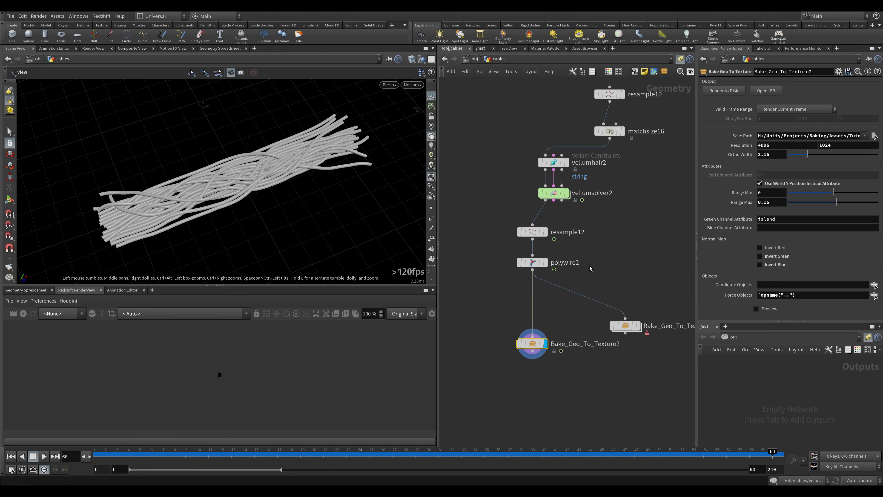
{"action": "middle_click_drag", "start_coordinate": [590, 266], "coordinate": [587, 231]}
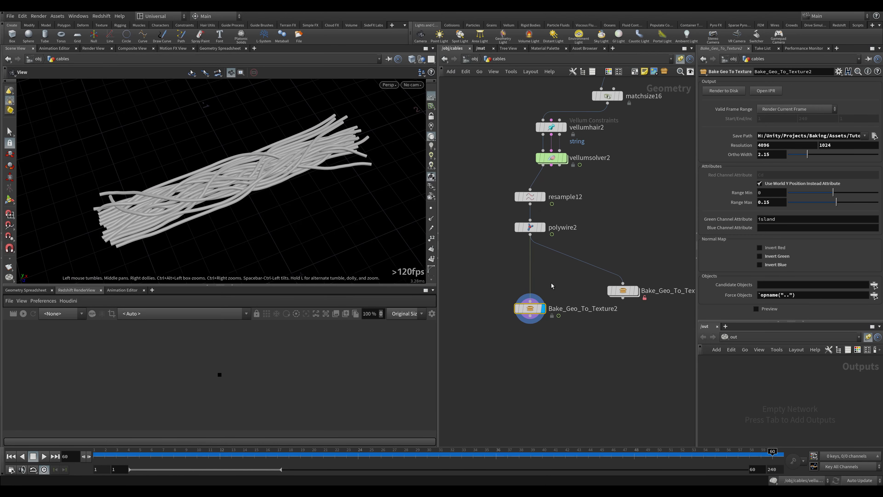
{"action": "scroll", "coordinate": [551, 283], "scroll_direction": "up", "scroll_amount": 2}
{"action": "scroll", "coordinate": [568, 366], "scroll_direction": "up", "scroll_amount": 2}
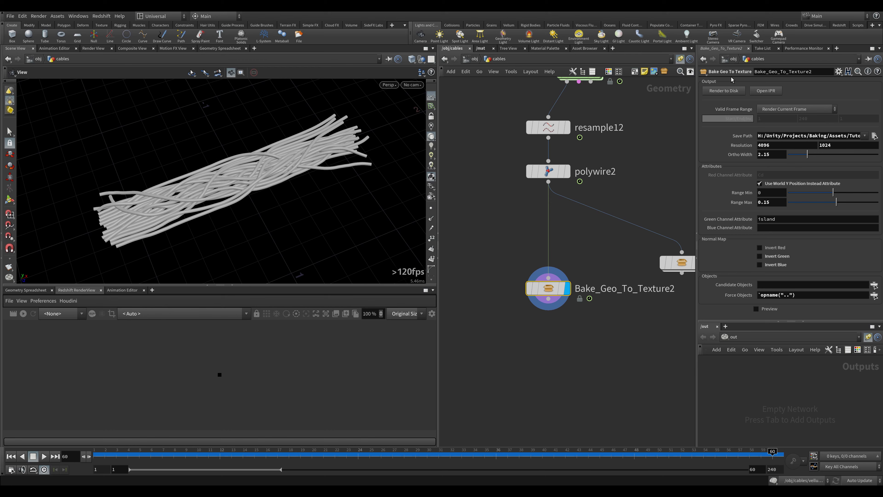
- Reposition Bake_Geo_To_Texture2, toggle its preview plane, and confirm Range Max 0.15
{"action": "left_click_drag", "start_coordinate": [548, 288], "coordinate": [498, 336]}
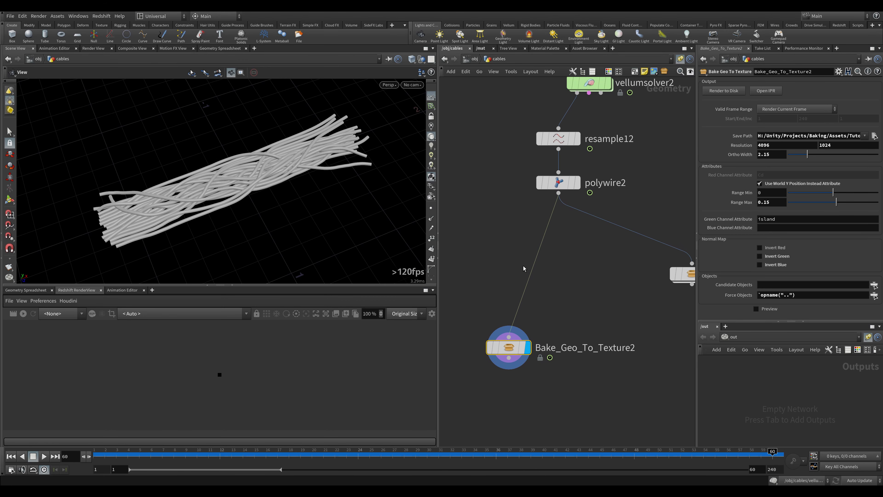
{"action": "left_click", "coordinate": [768, 308]}
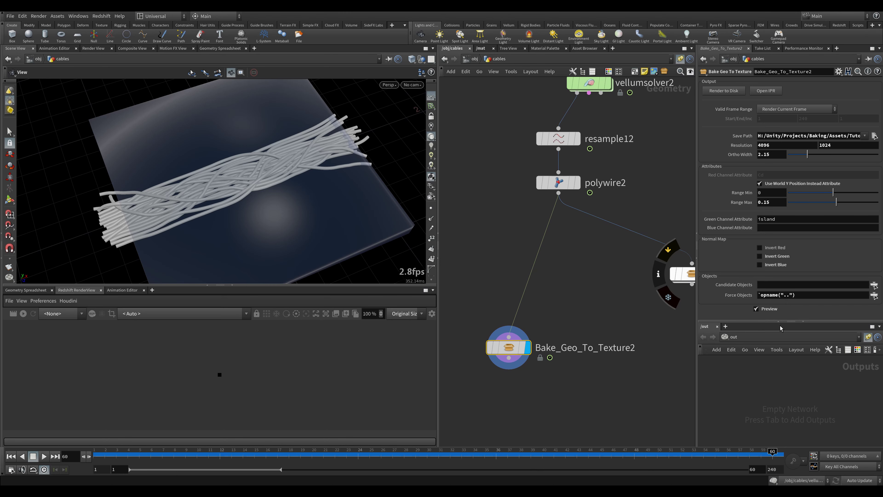
{"action": "left_click", "coordinate": [768, 309]}
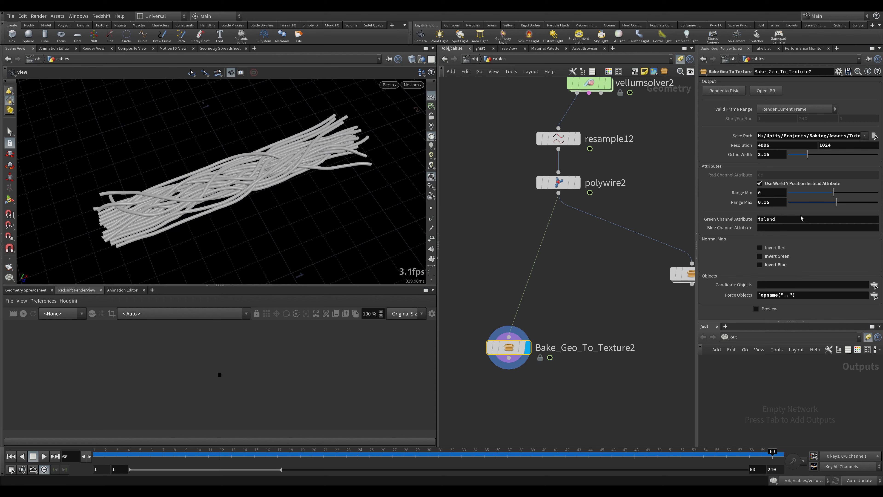
{"action": "left_click", "coordinate": [762, 199]}
{"action": "key", "text": "Return"}
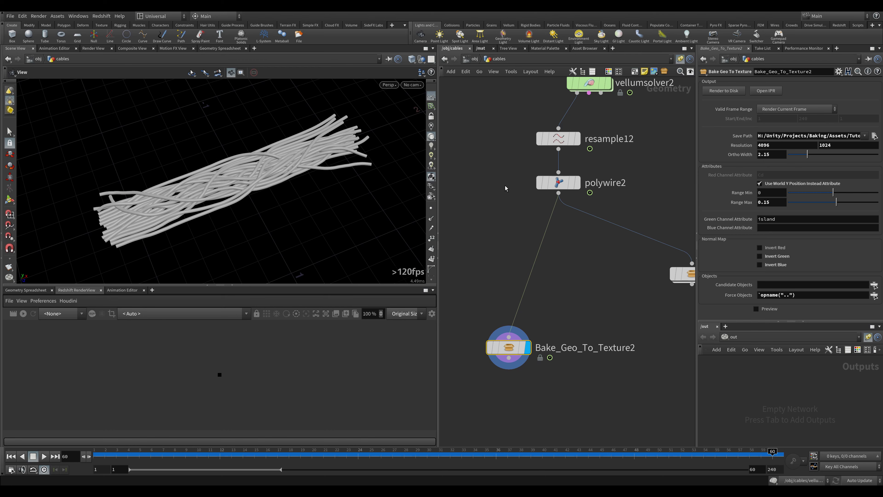